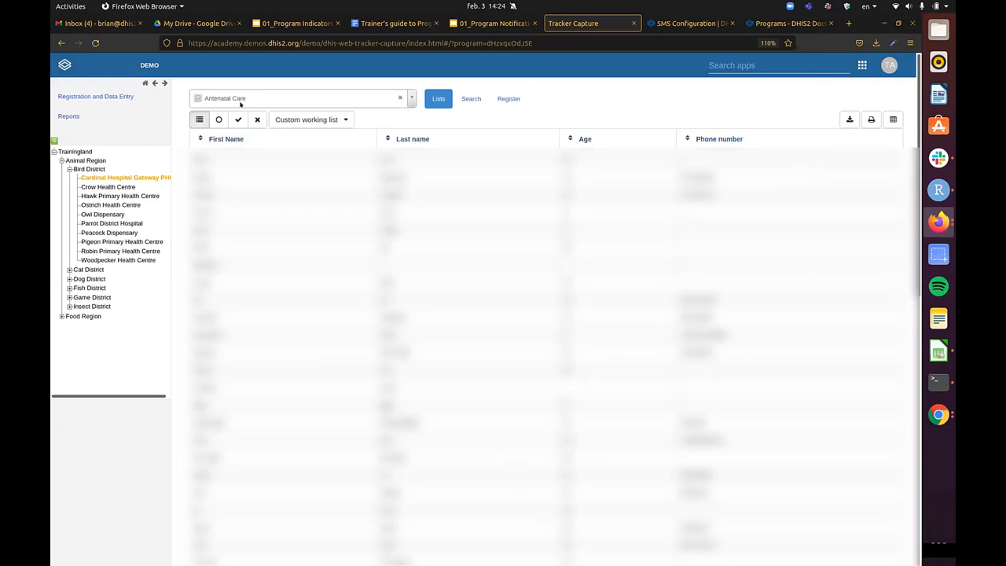
- Select the Antenatal Care program and start registering a new person
left_click(242, 101)
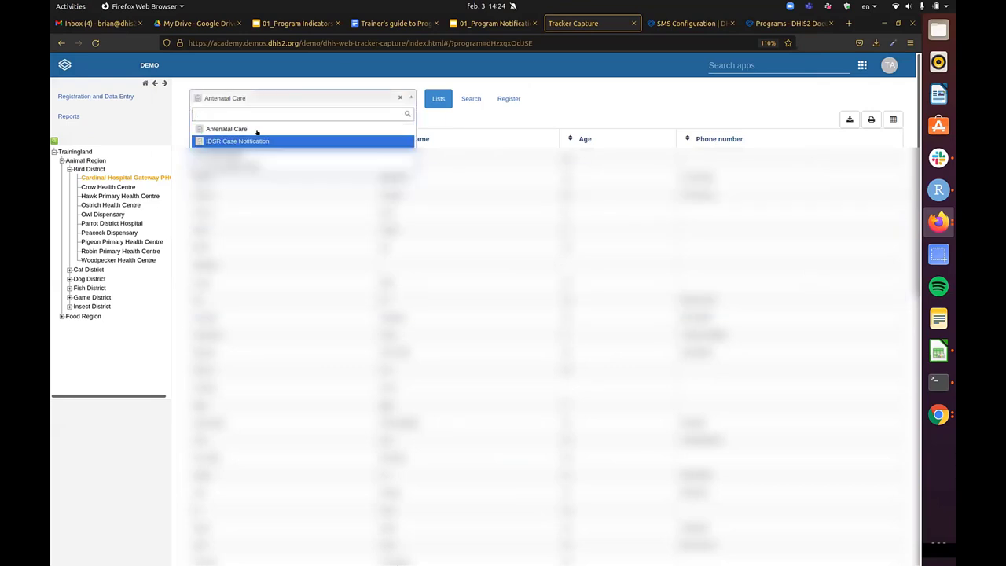
left_click(256, 129)
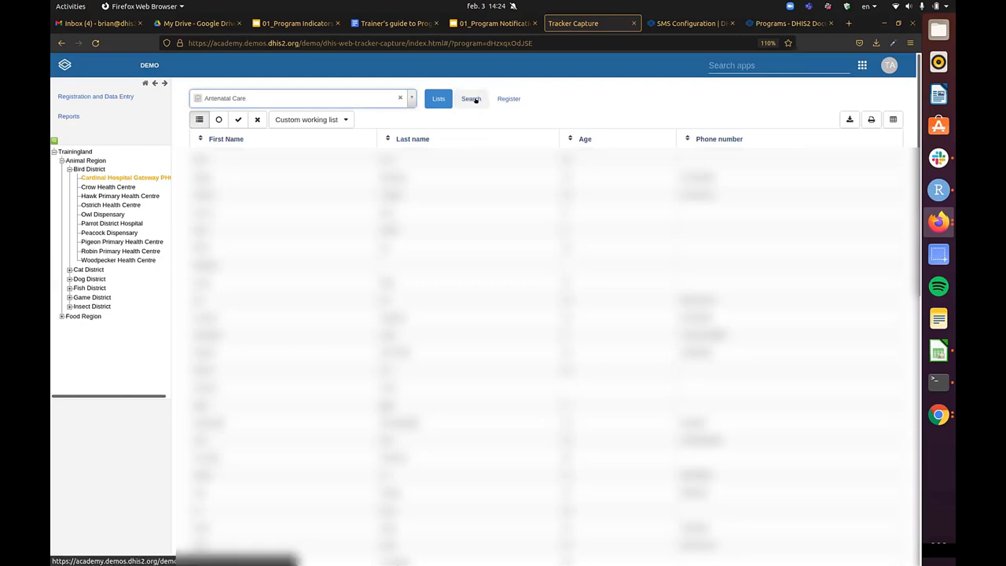
left_click(511, 100)
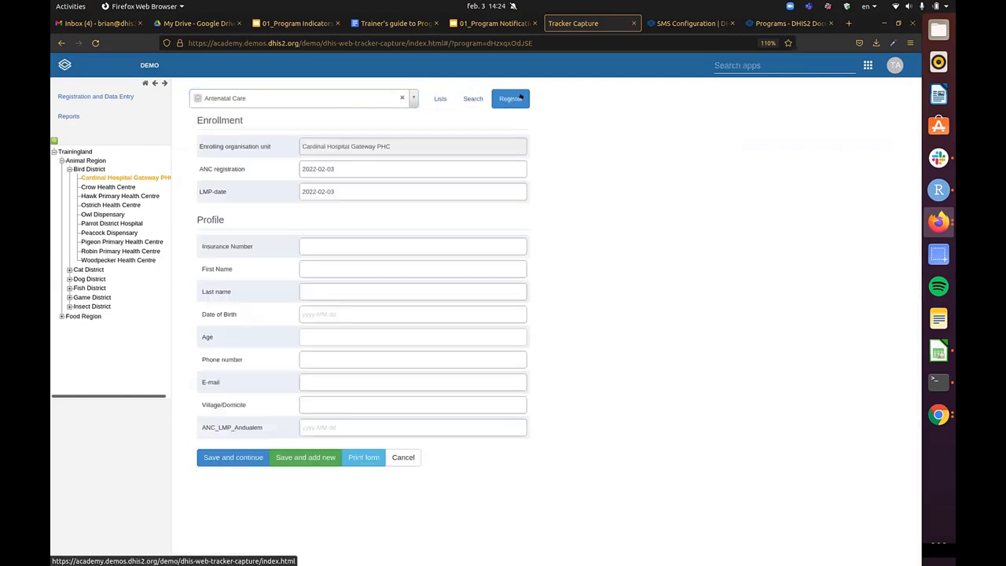
- Enter the woman's first and last name and birth date 1985-02-01
left_click(339, 268)
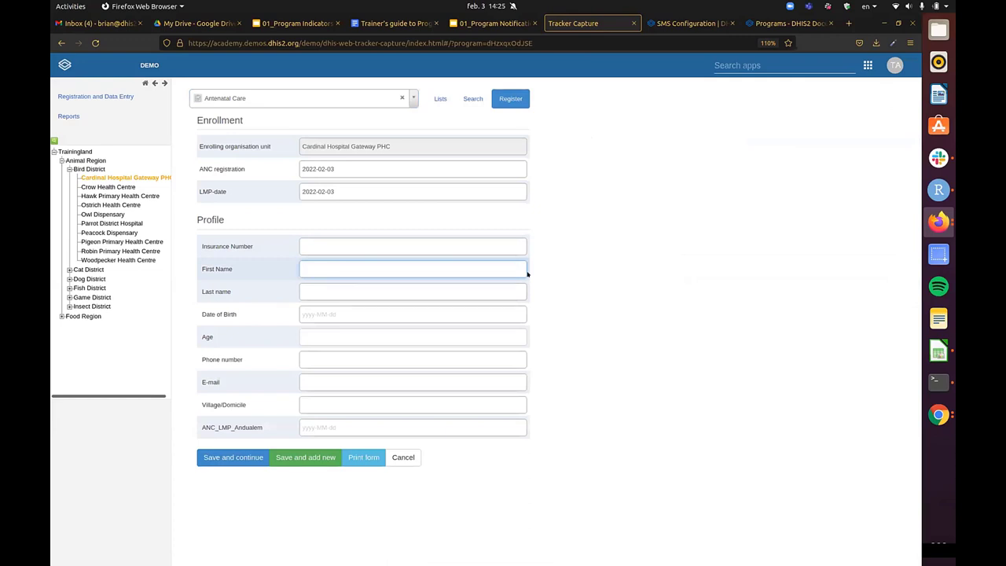
type("Daffy")
key("Tab")
type("Duck")
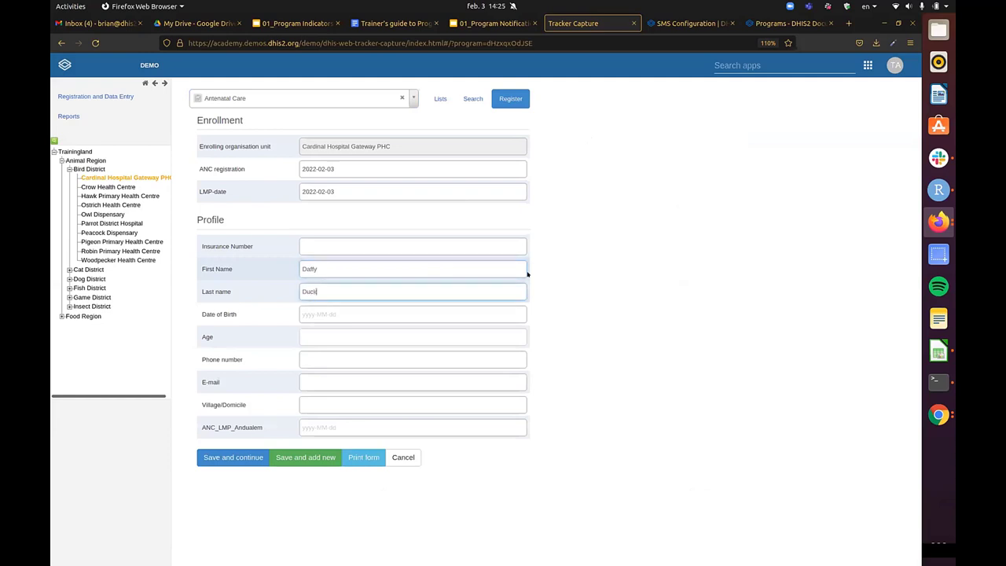
key("Tab")
left_click(375, 346)
scroll(376, 197, "up", 5)
left_click(374, 173)
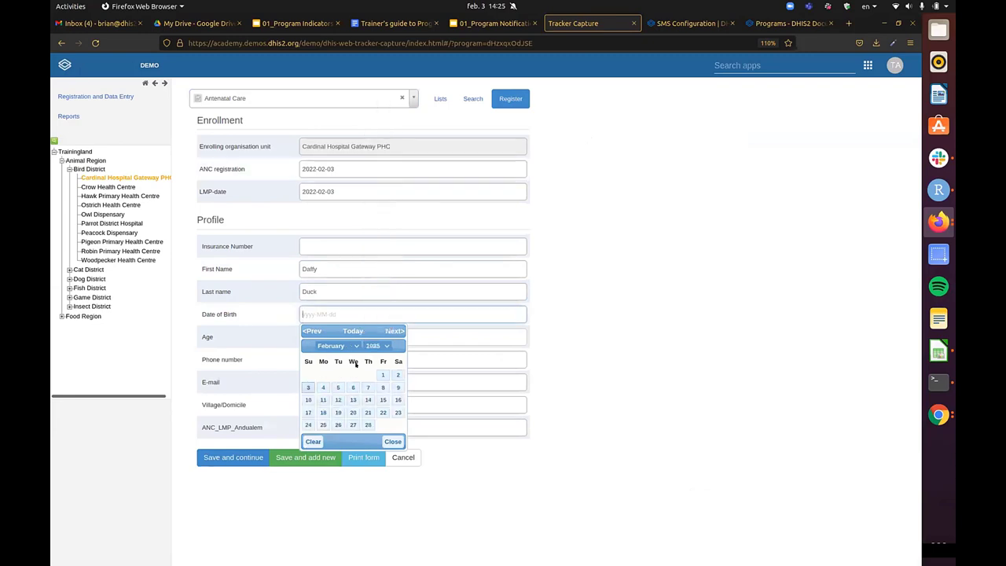
left_click(382, 374)
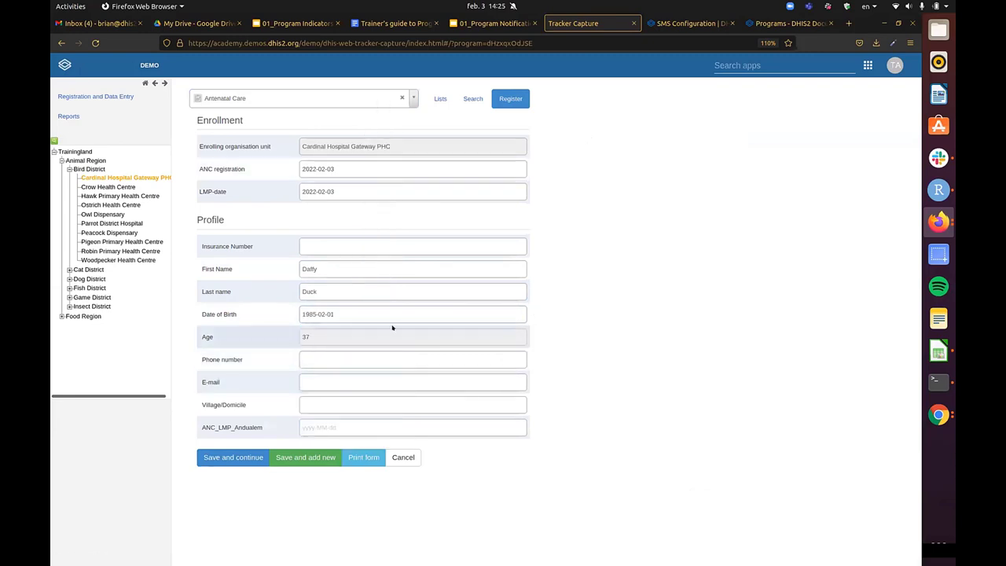
- Fill in her phone number, e-mail address and village, then bring the DHIS2 dashboard forward
left_click(512, 357)
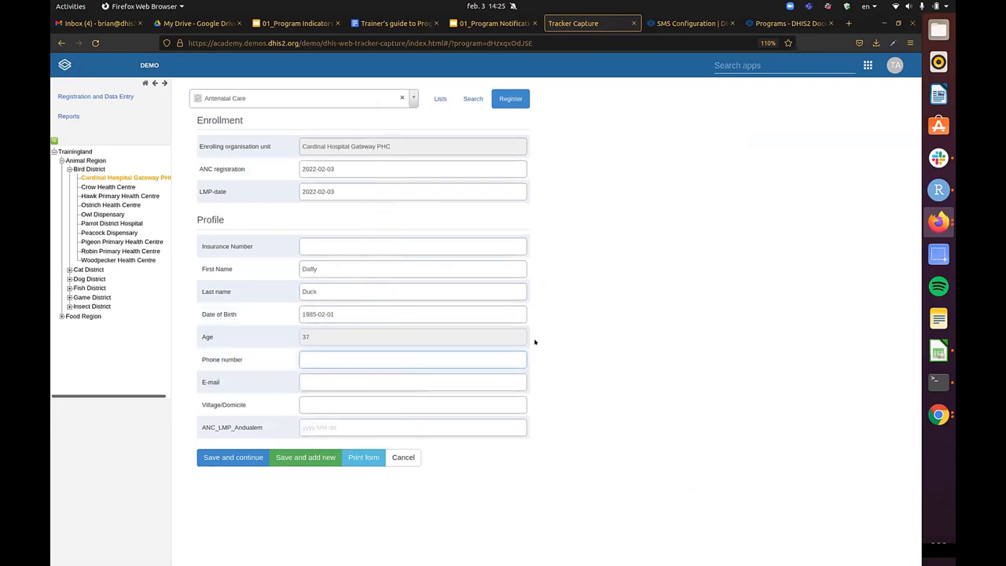
key("Tab")
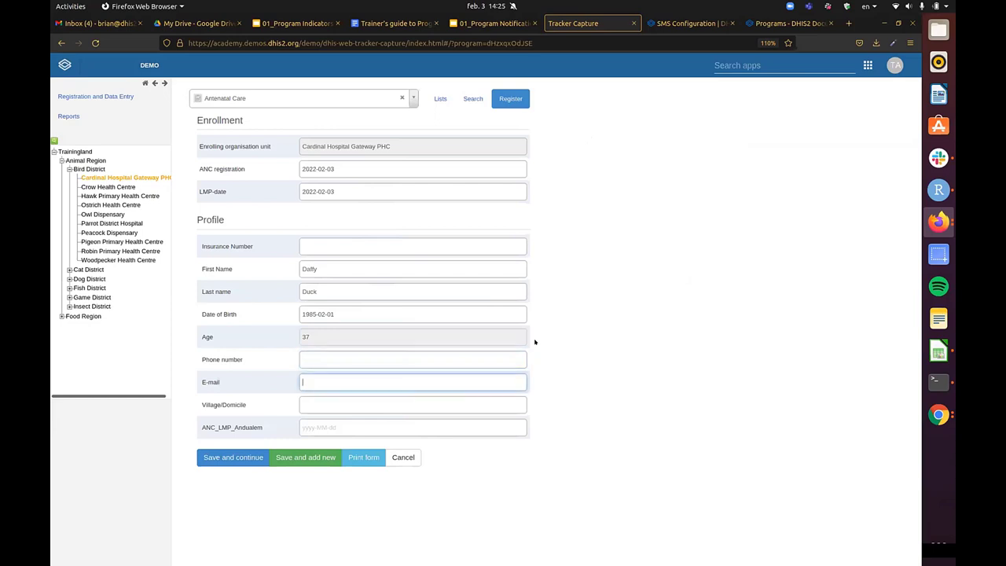
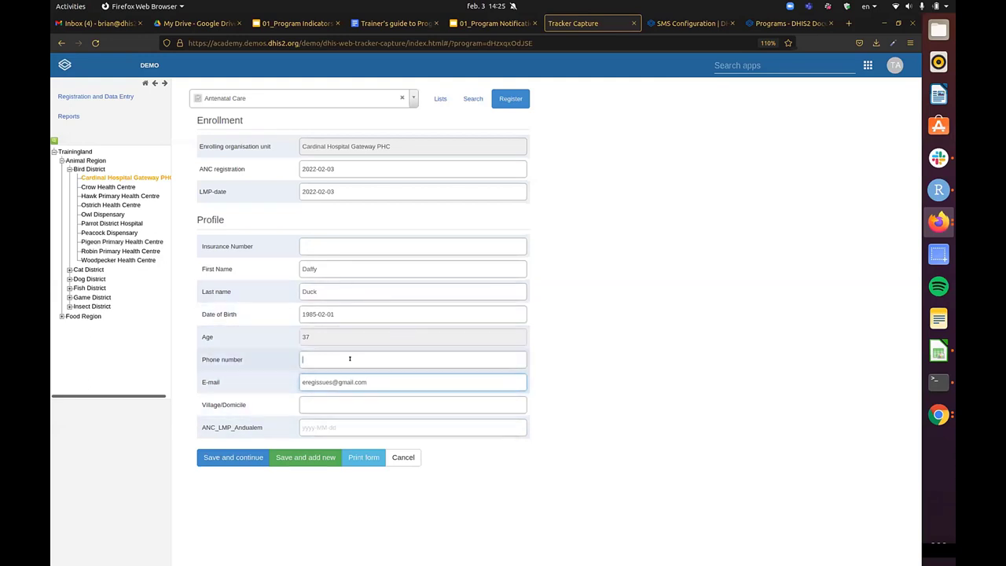
type("23456700")
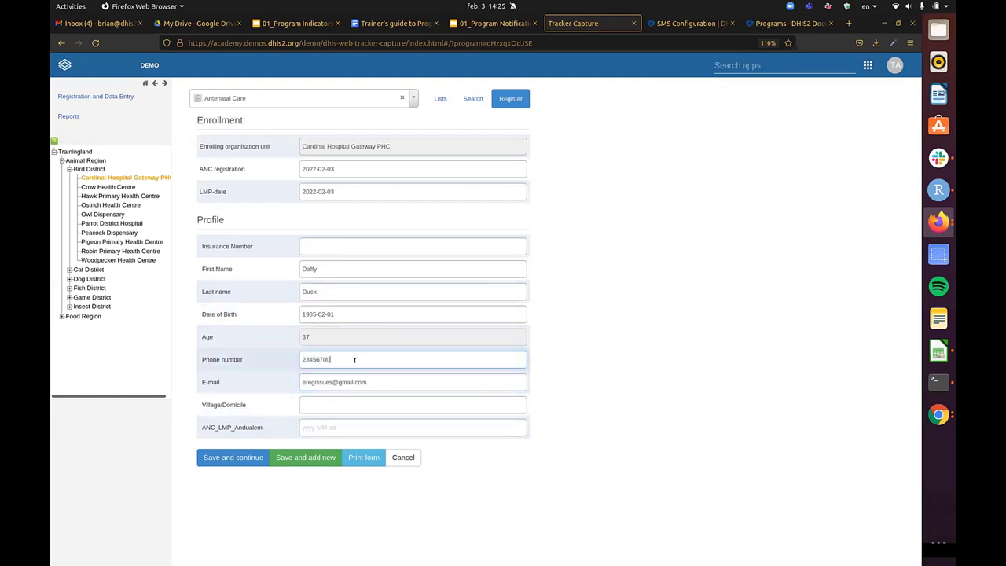
key("Tab")
left_click(356, 403)
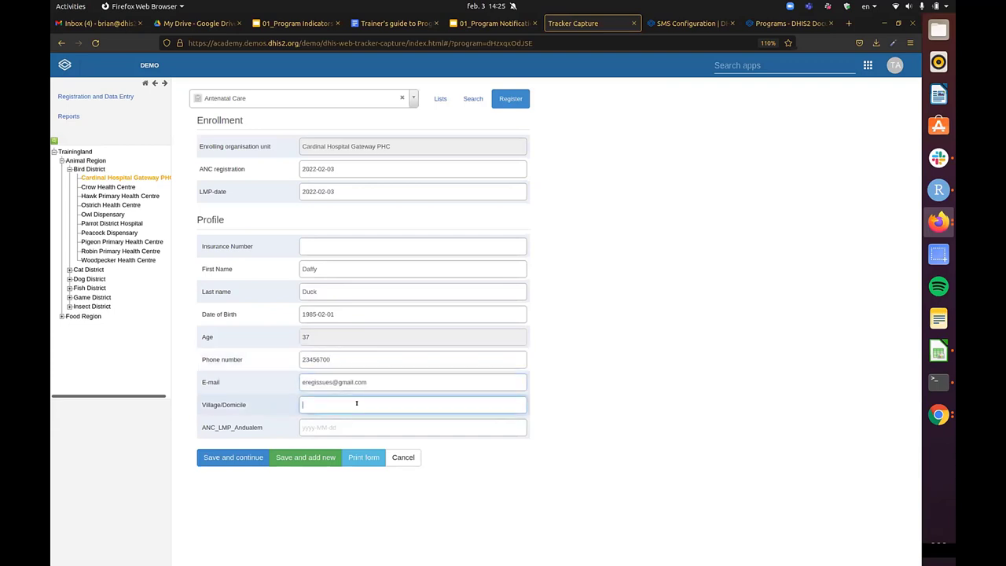
type("Atlanta")
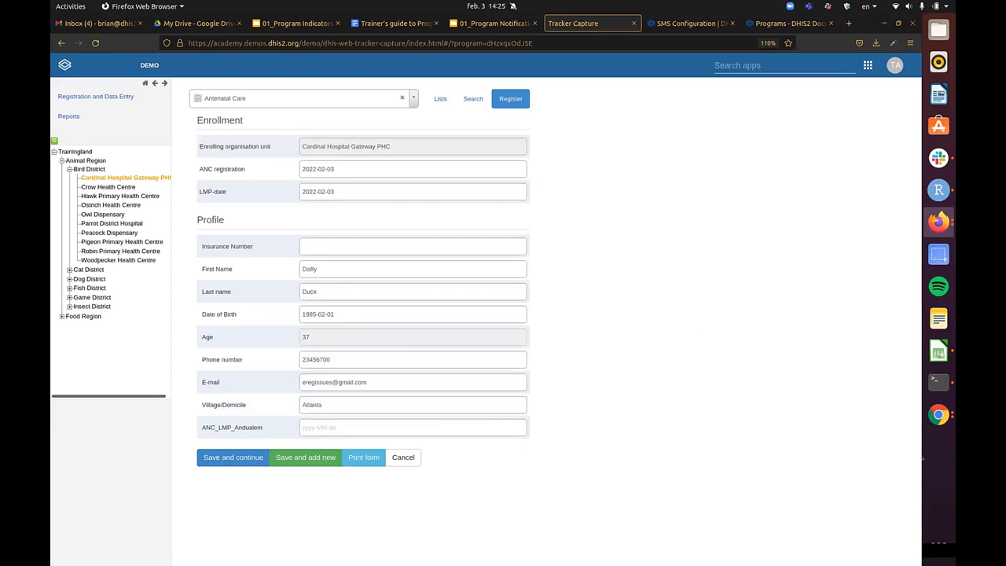
left_click(939, 414)
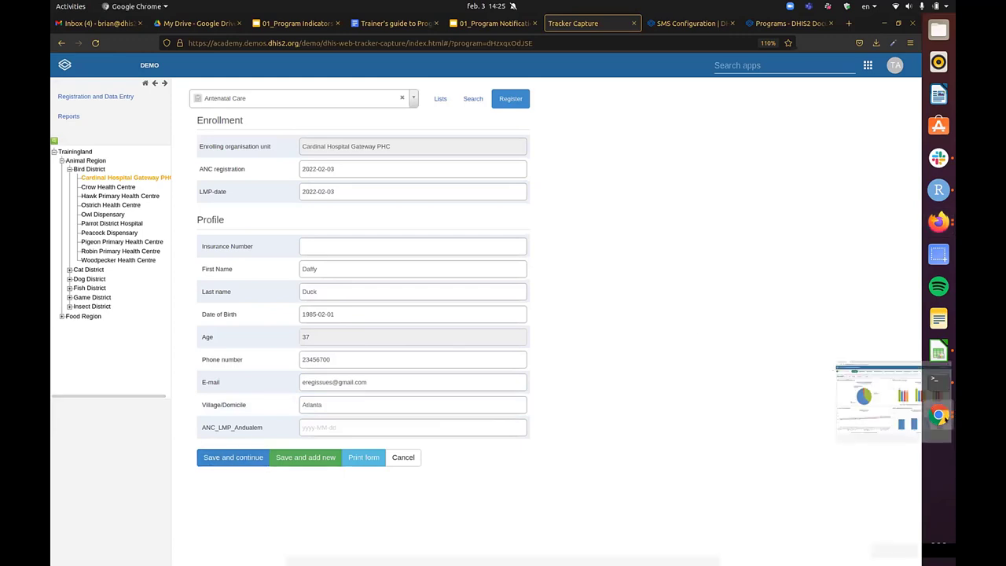
left_click(878, 401)
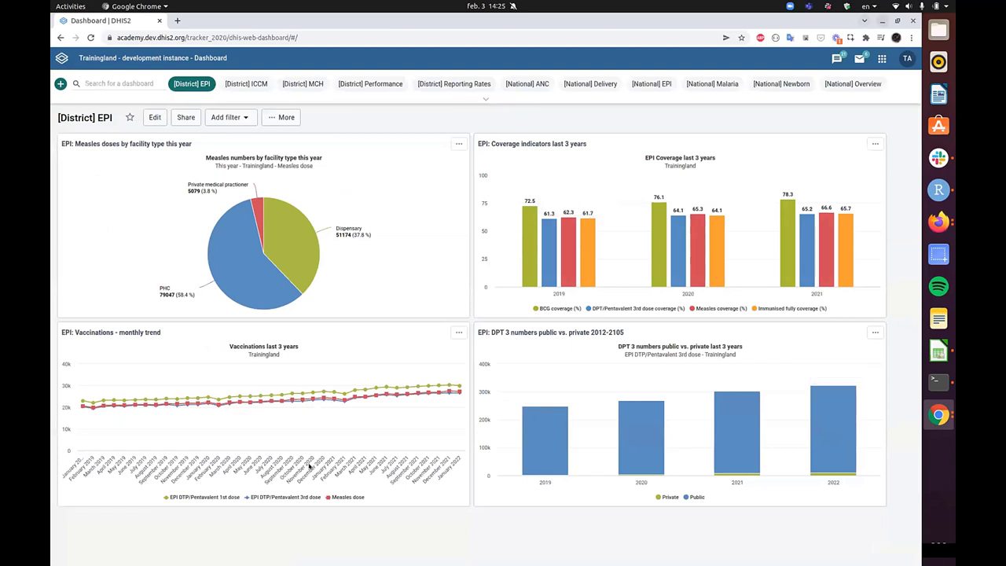
- Save the filled registration form to enroll the woman in Antenatal Care
key("alt+Tab")
left_click(235, 458)
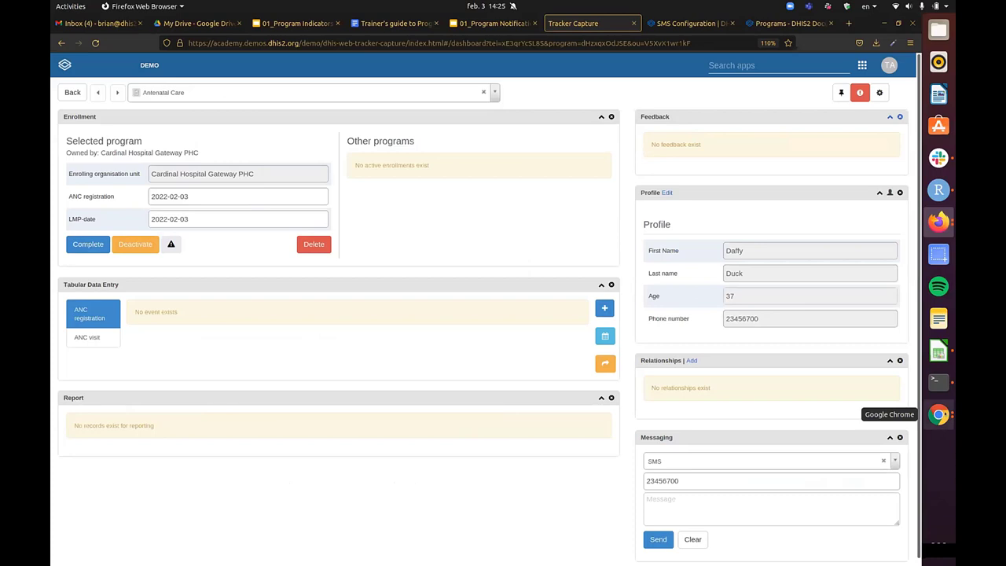
left_click(939, 415)
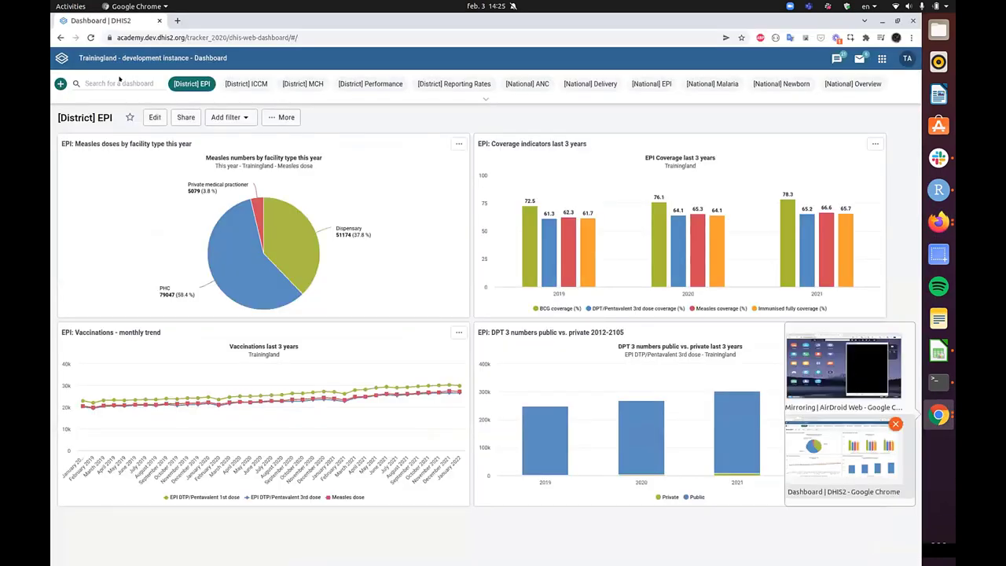
- Open and read the Cardinal Hospital Gateway PHC enrollment e-mail in Gmail at enlarged zoom
left_click(843, 369)
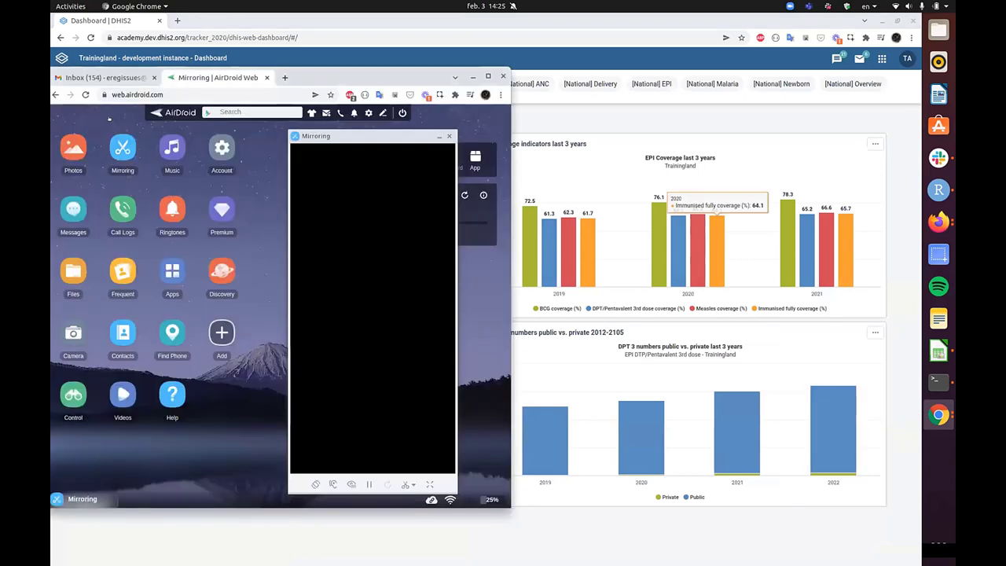
left_click(102, 77)
key("super+Up")
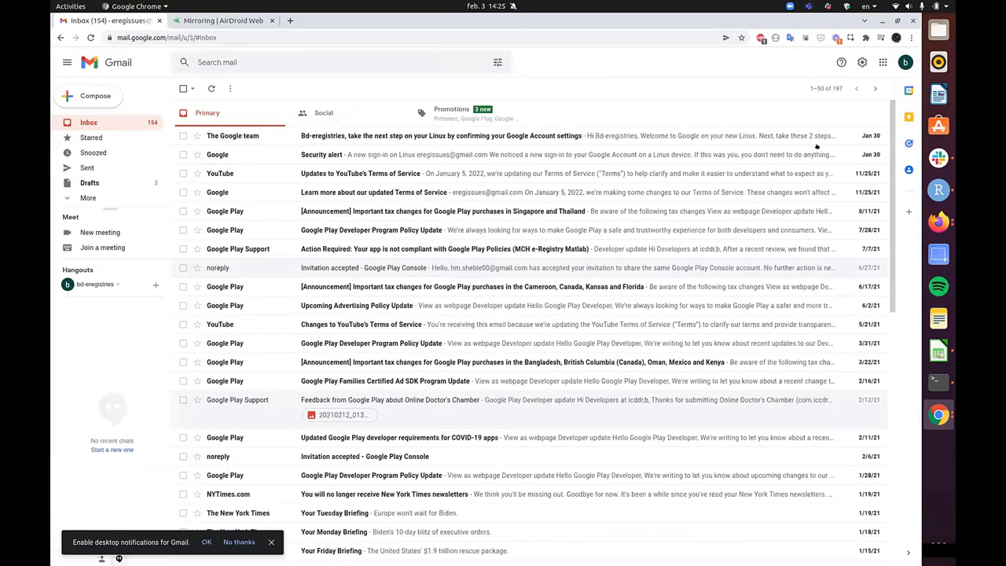
left_click(814, 135)
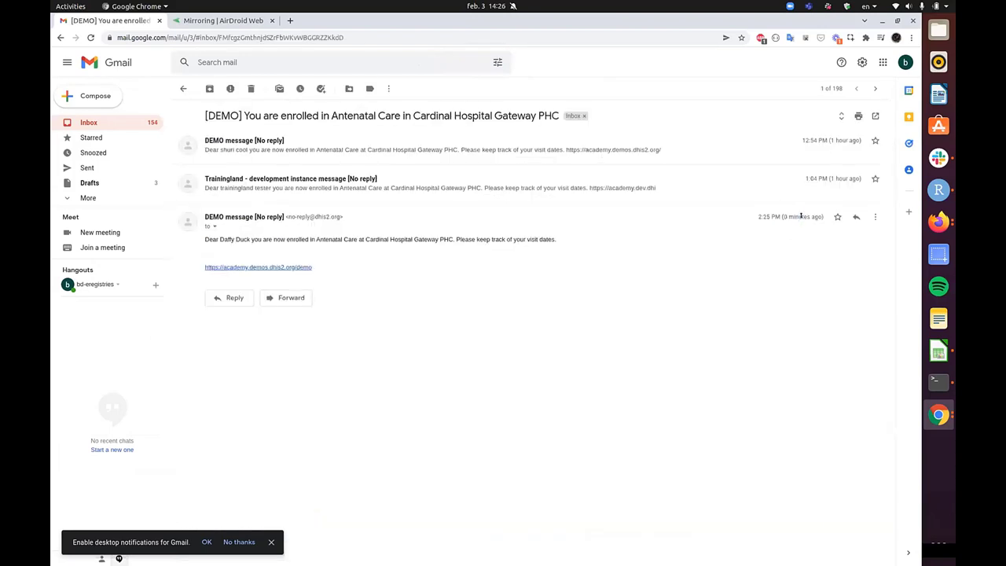
left_click_drag(203, 238, 554, 238)
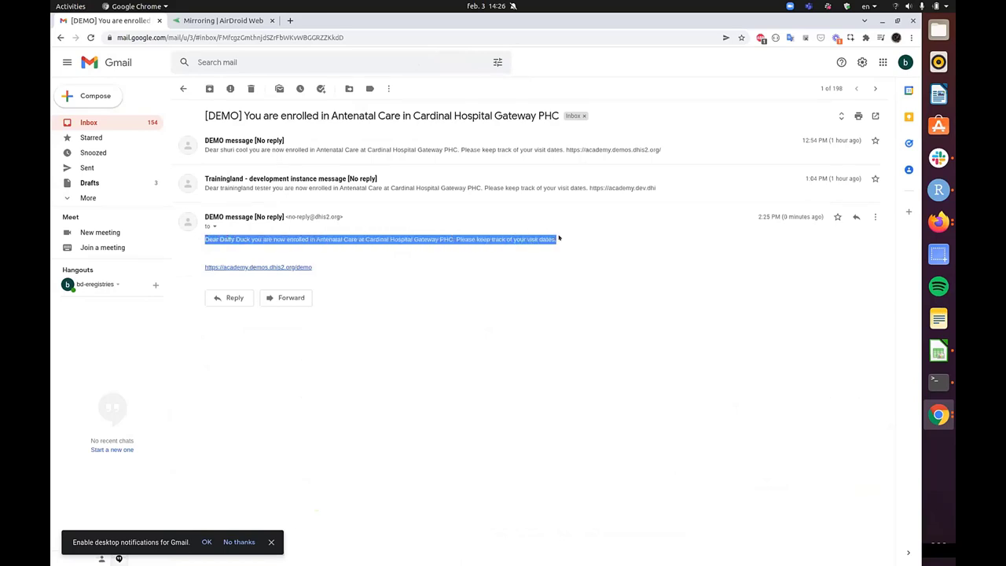
left_click(546, 244)
key("ctrl+plus")
key("ctrl+plus")
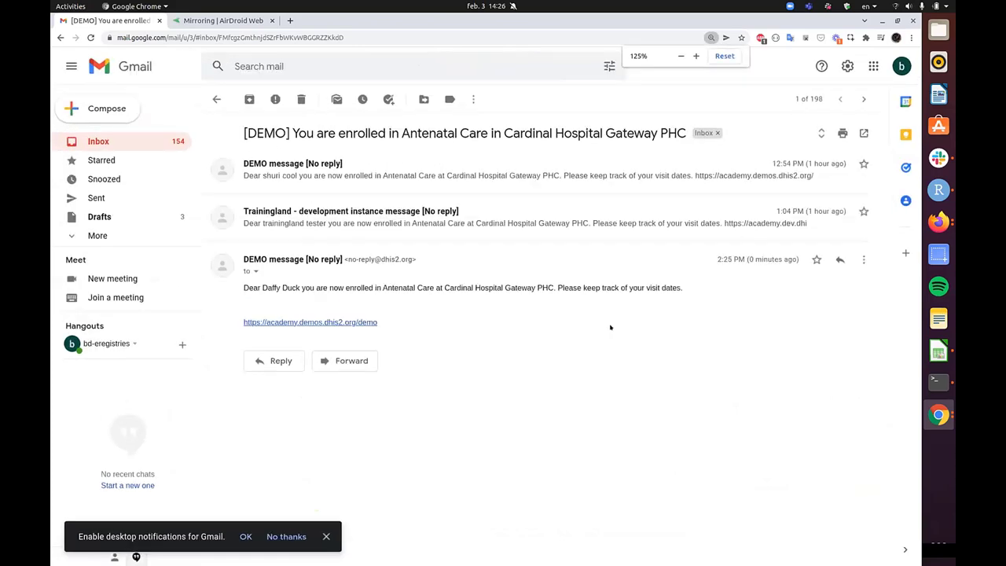
triple_click(650, 283)
left_click(708, 290)
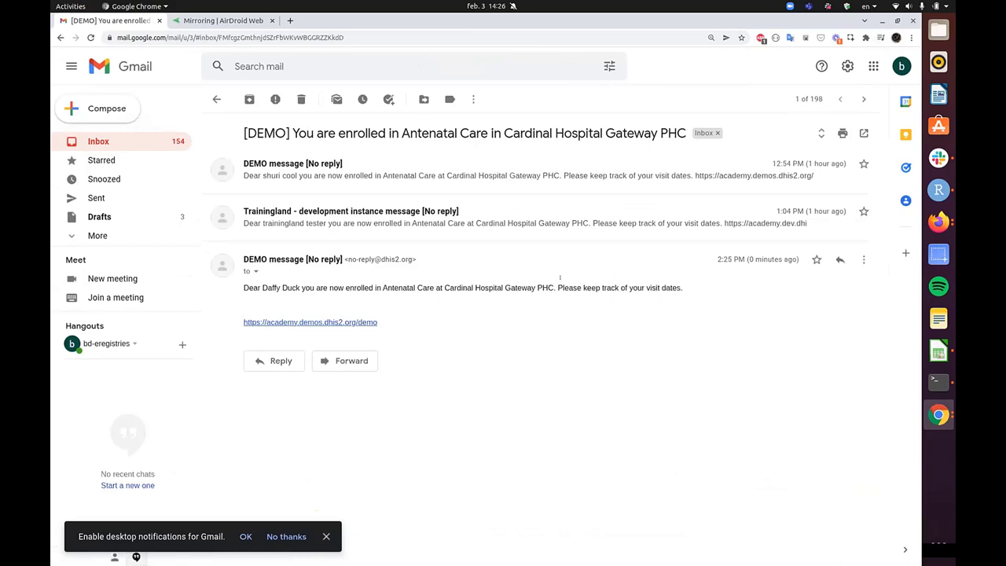
left_click(882, 20)
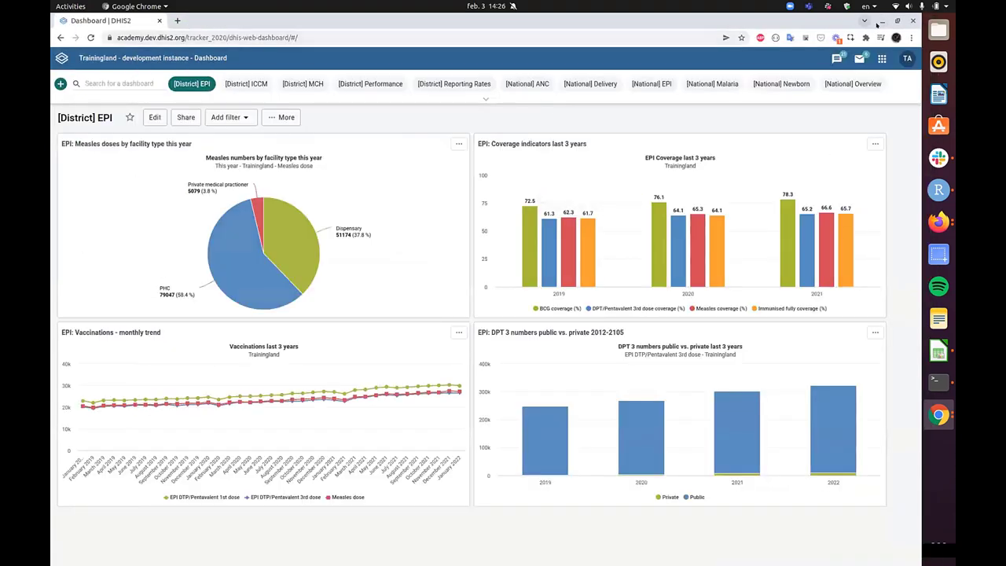
- Go back from the enrollment dashboard and open a fresh Antenatal Care registration form
left_click(881, 21)
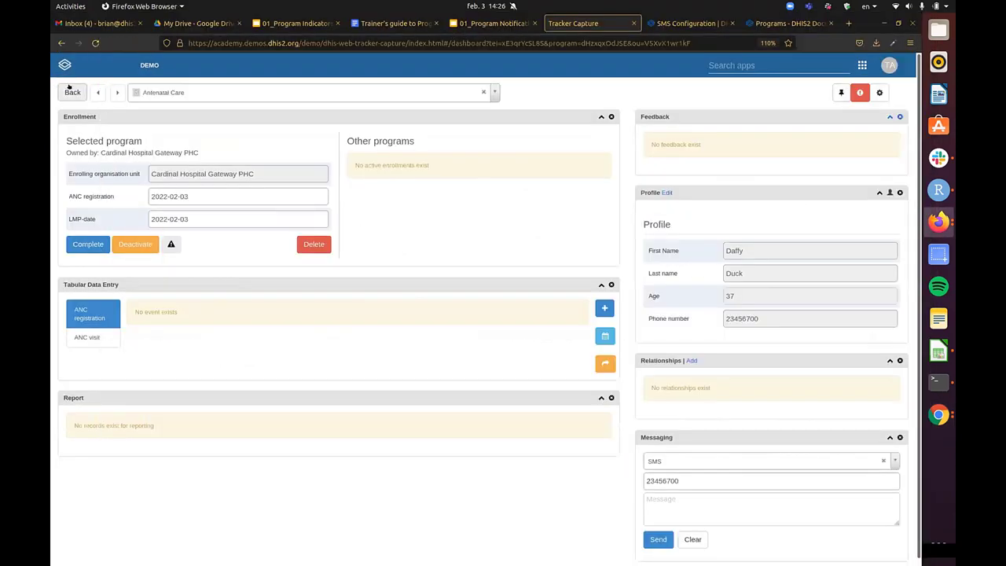
left_click(72, 92)
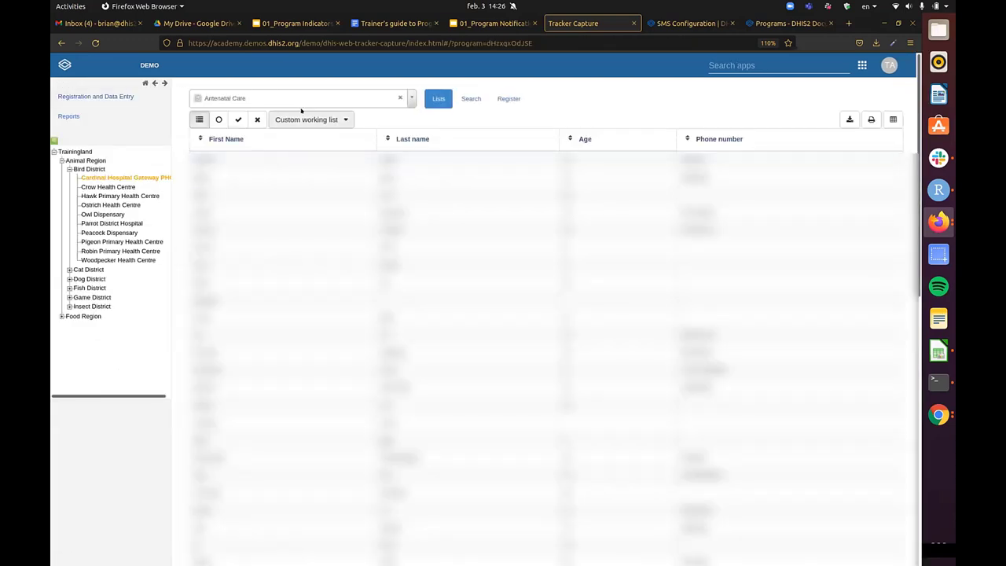
left_click(509, 98)
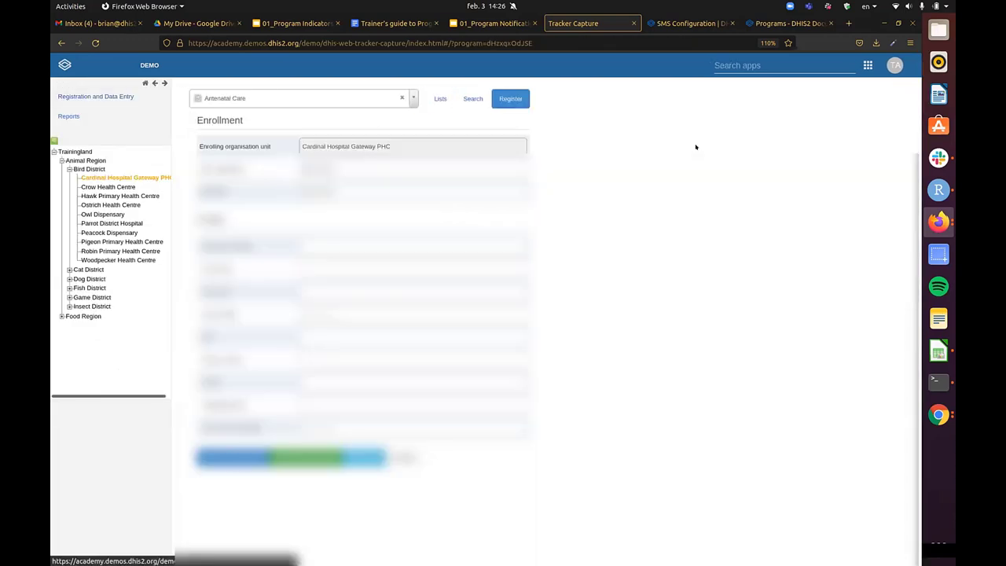
left_click(340, 382)
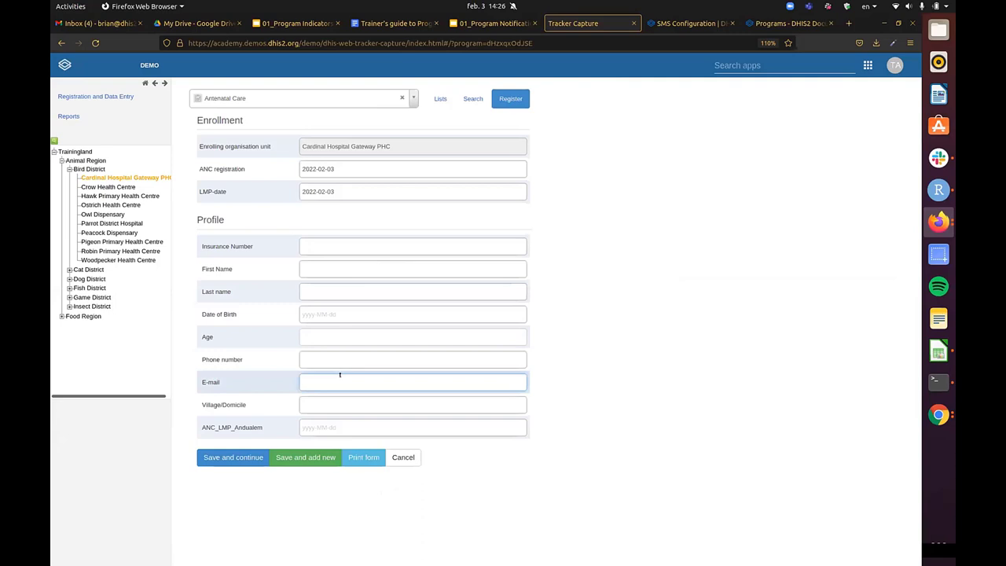
left_click(938, 414)
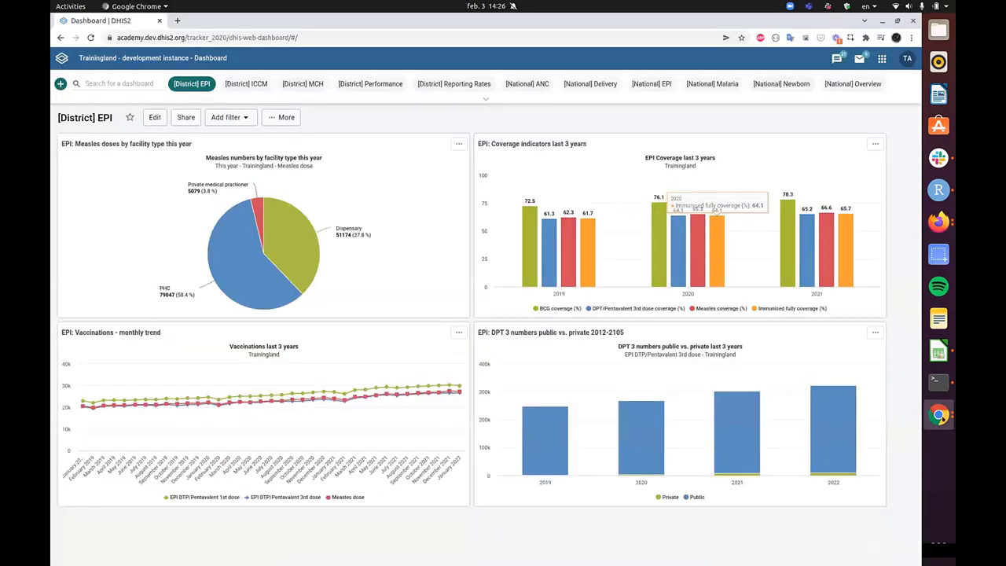
- Reread the welcome line of the Gmail enrollment e-mail, then minimise Gmail
left_click(938, 415)
left_click(853, 361)
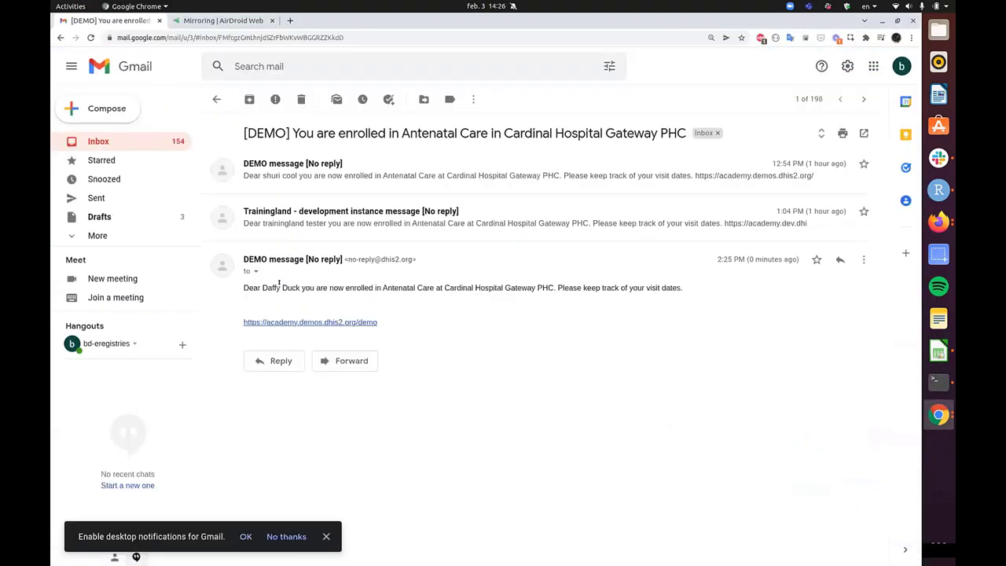
triple_click(279, 283)
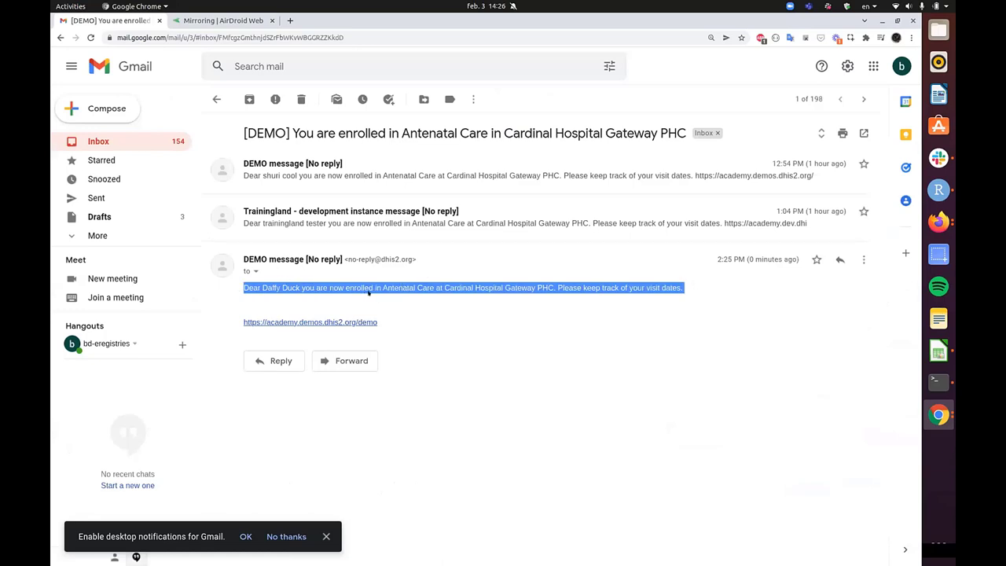
left_click(531, 285)
triple_click(532, 285)
left_click(537, 284)
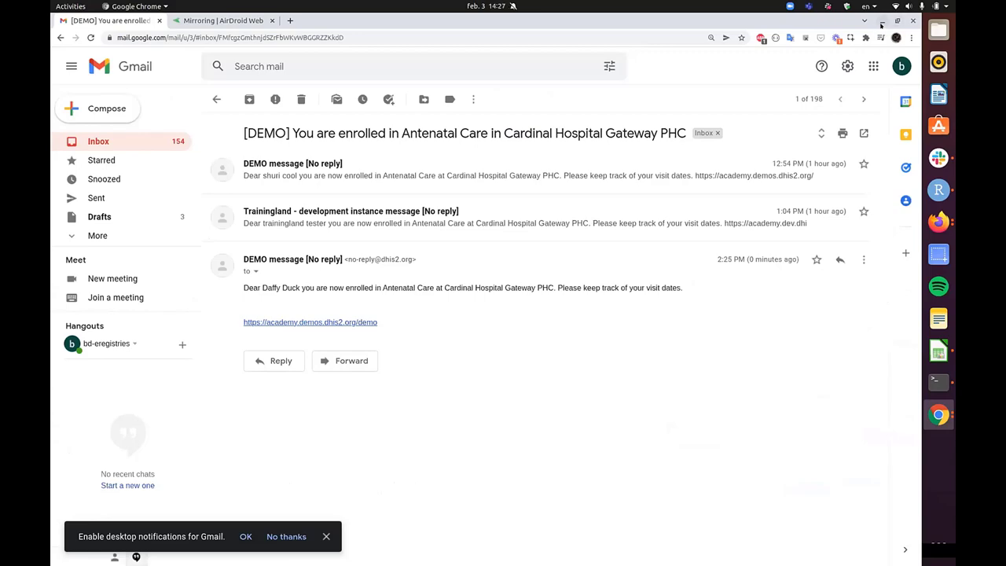
left_click(882, 21)
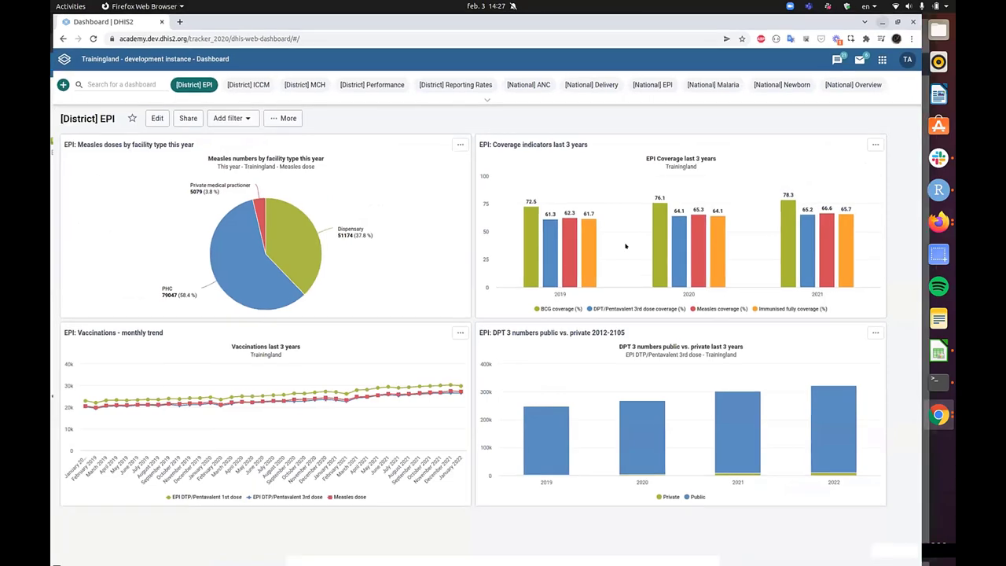
- Switch to the browser window showing Tracker Capture's Antenatal Care working list
left_click(938, 222)
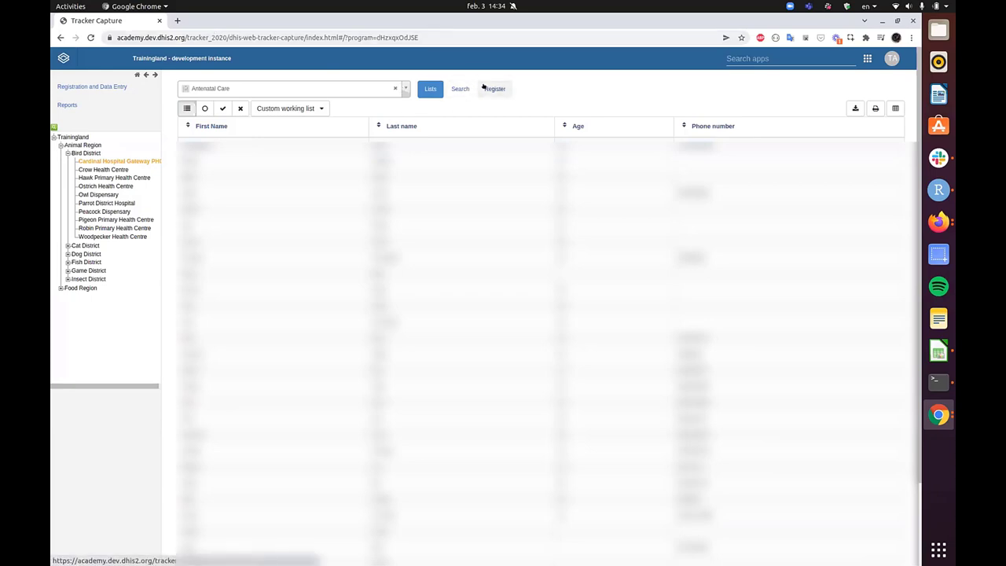
- Open a new registration form and duplicate the Tracker Capture tab
left_click(495, 89)
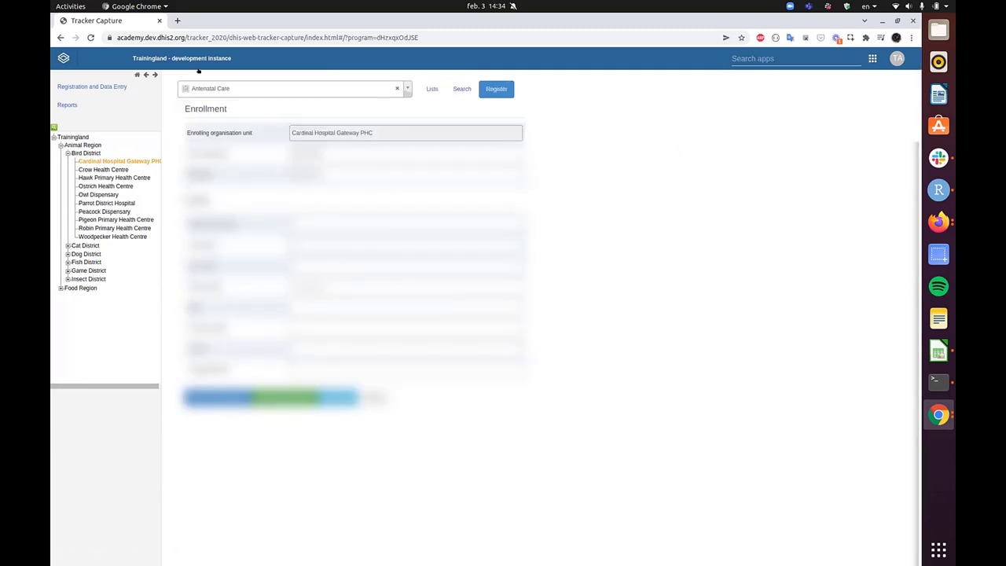
right_click(120, 20)
left_click(197, 85)
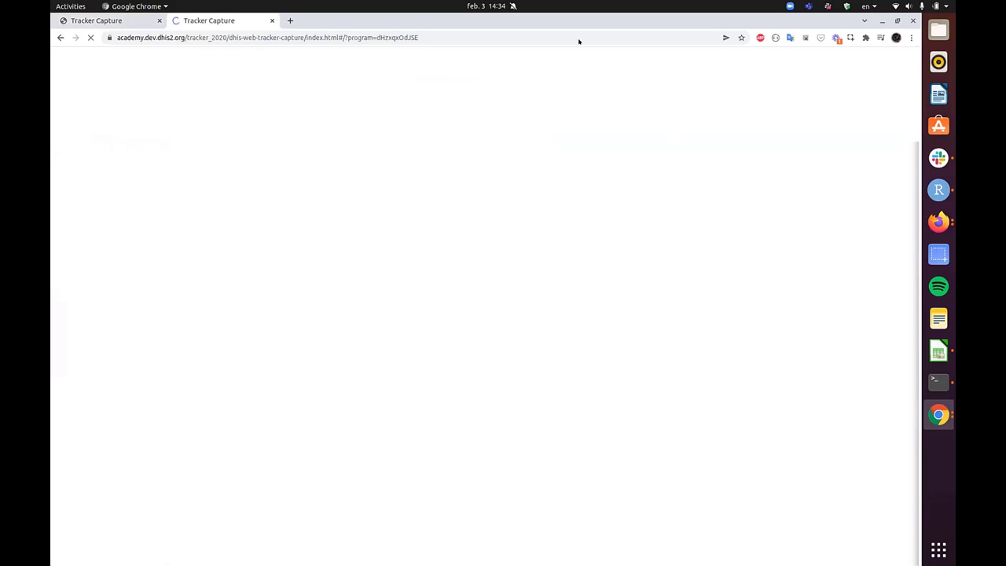
- In the duplicate tab, open Maintenance to Antenatal Care's program notifications, then return to Tracker Capture
left_click(825, 58)
type("main")
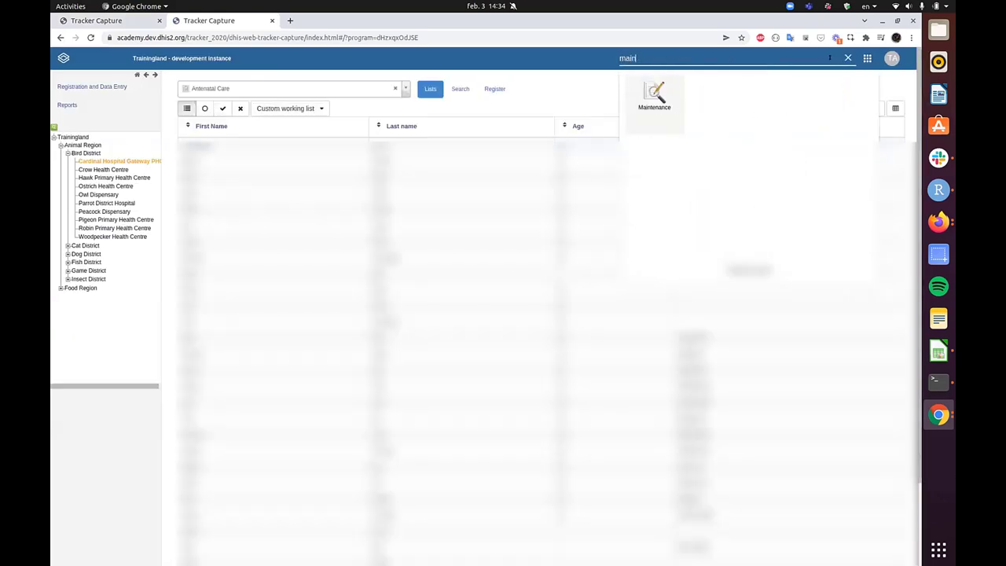
key("Return")
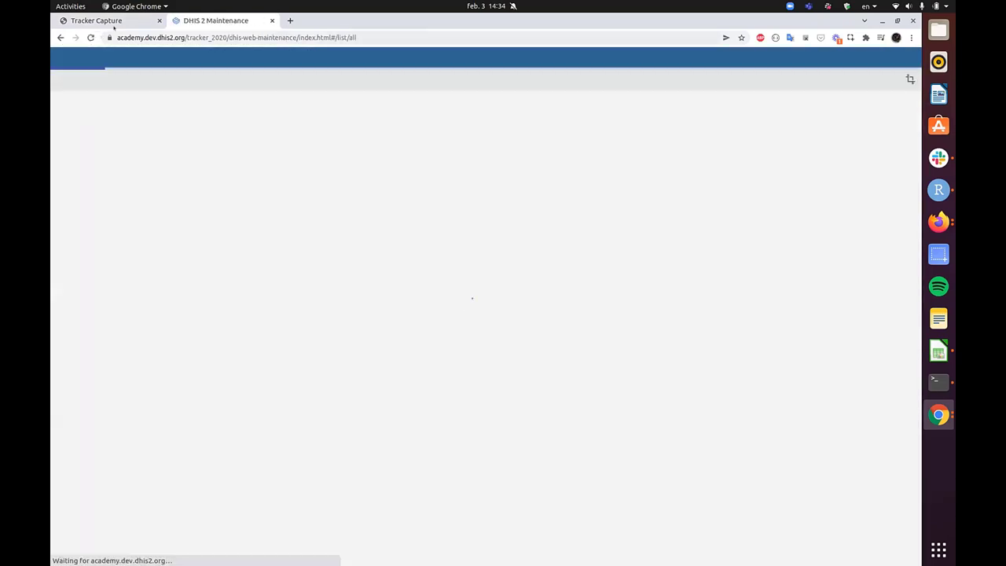
scroll(377, 364, "down", 5)
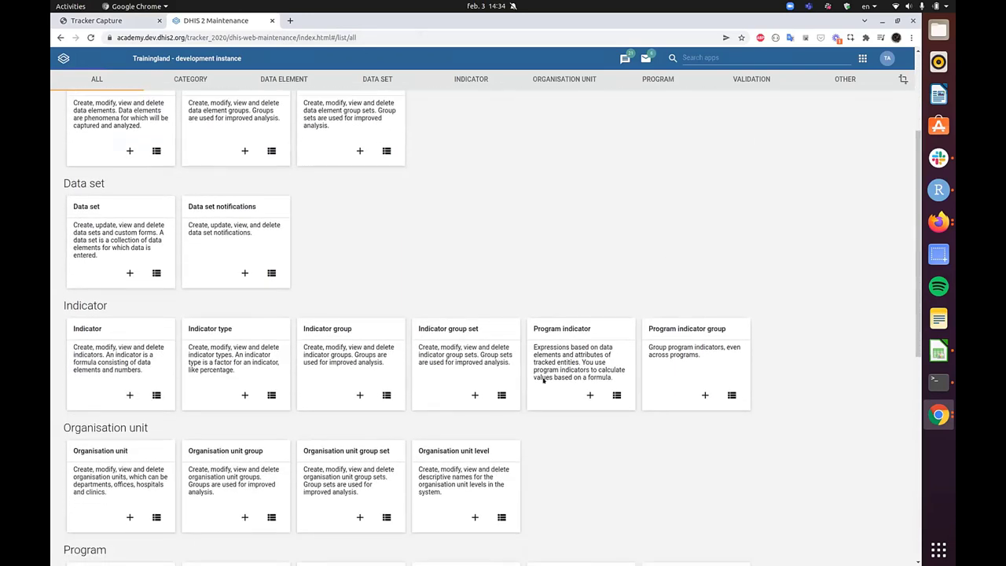
scroll(657, 433, "down", 3)
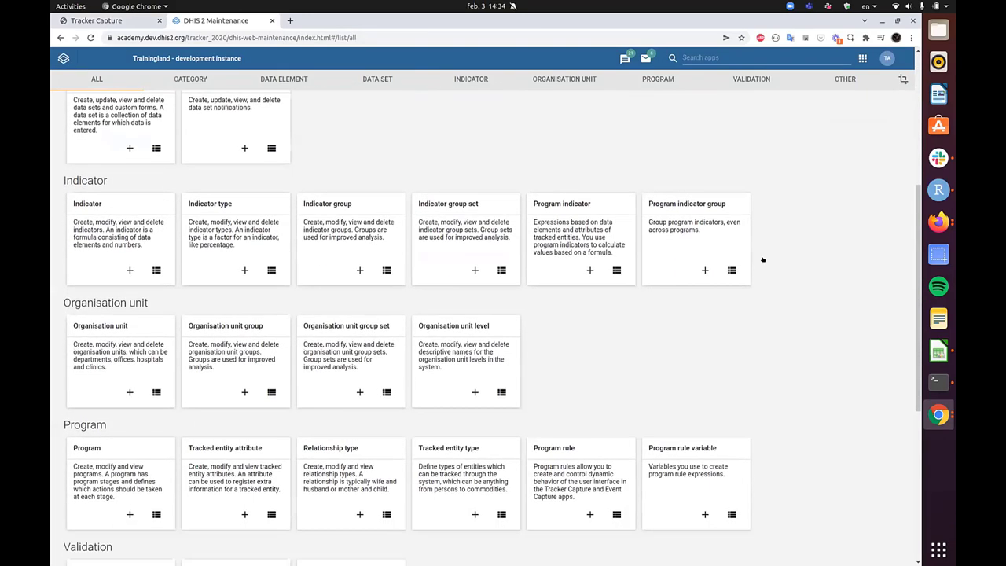
left_click(470, 206)
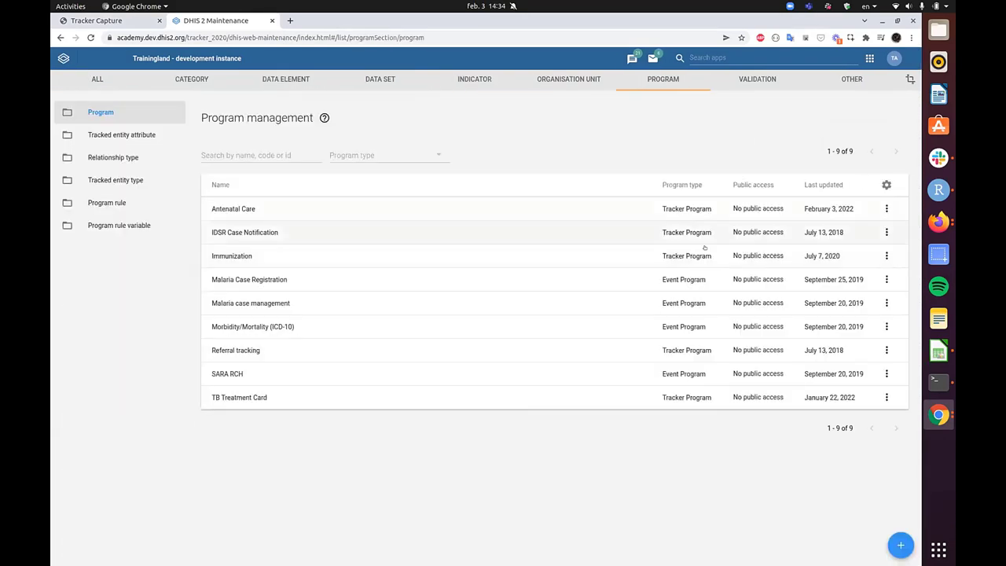
left_click(735, 211)
left_click(873, 173)
left_click(694, 202)
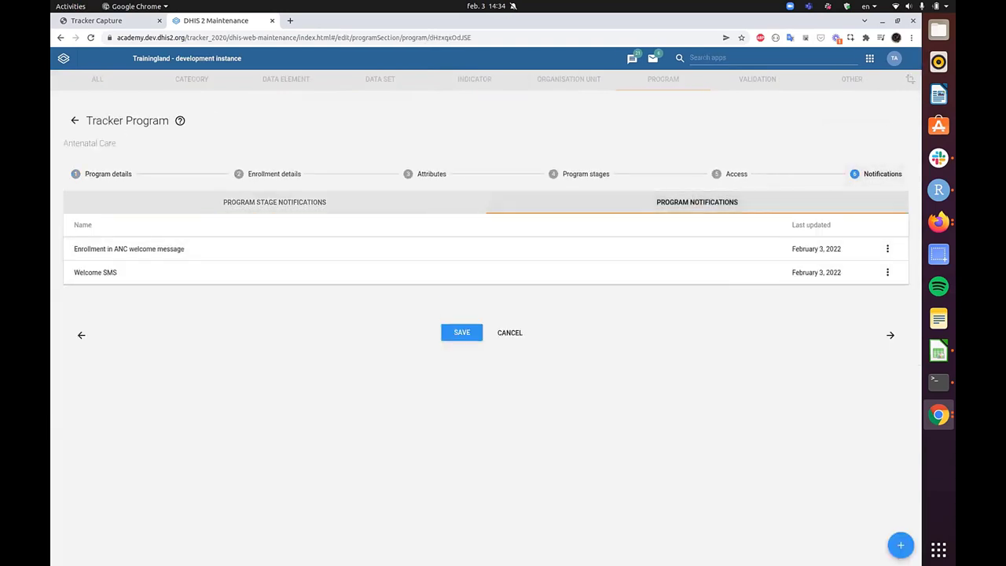
left_click(112, 17)
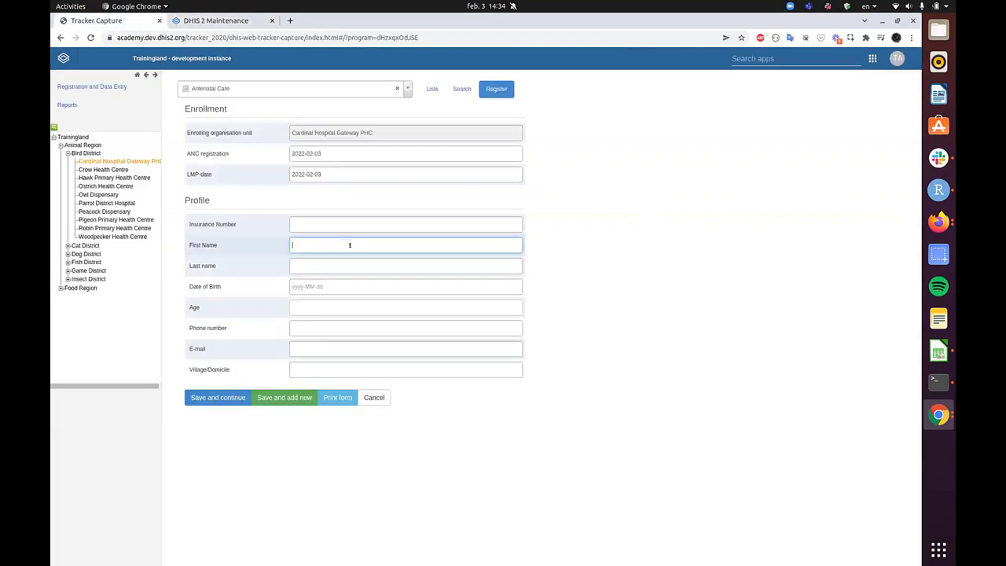
key("Tab")
key("Tab")
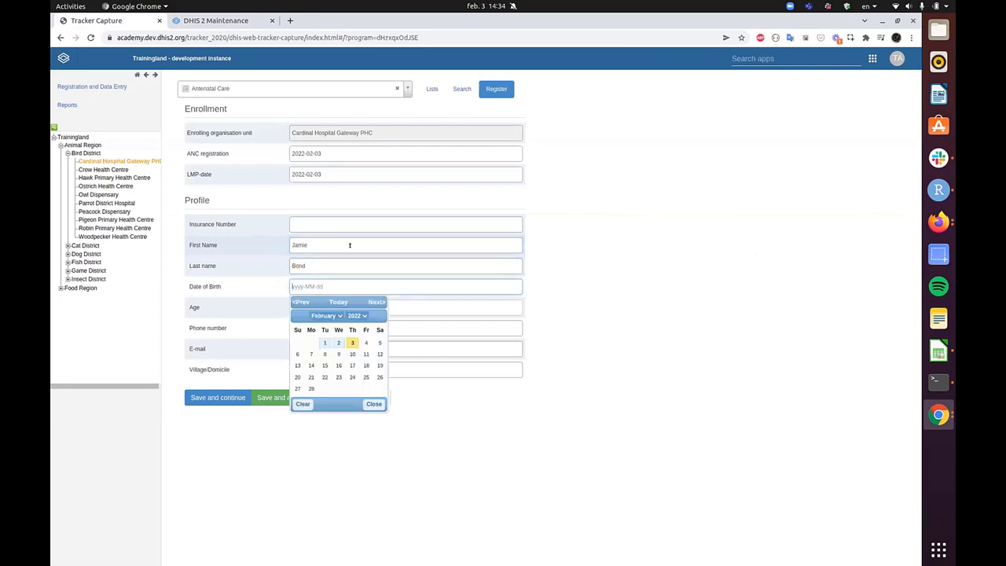
left_click(356, 315)
scroll(355, 343, "up", 5)
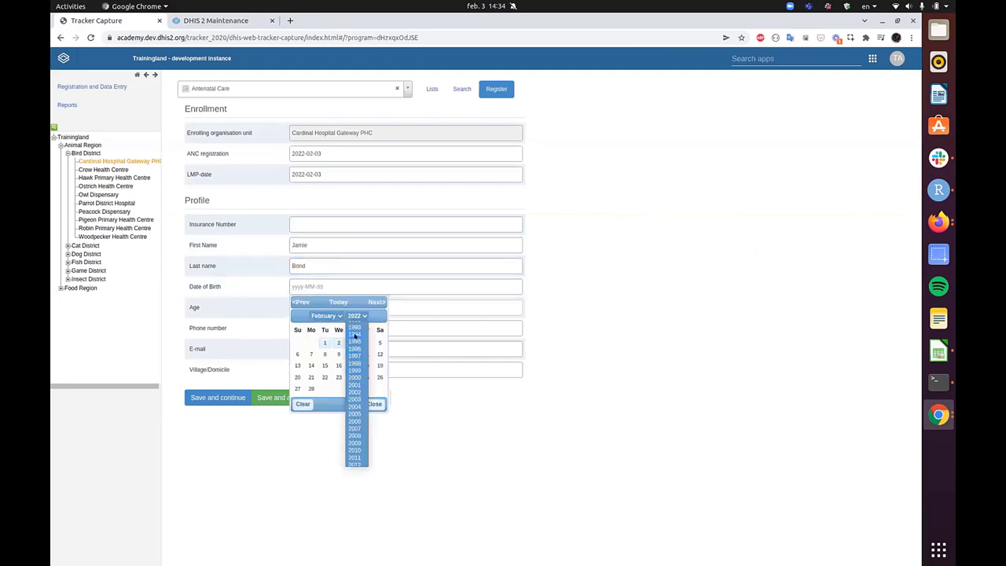
left_click(355, 334)
left_click(351, 354)
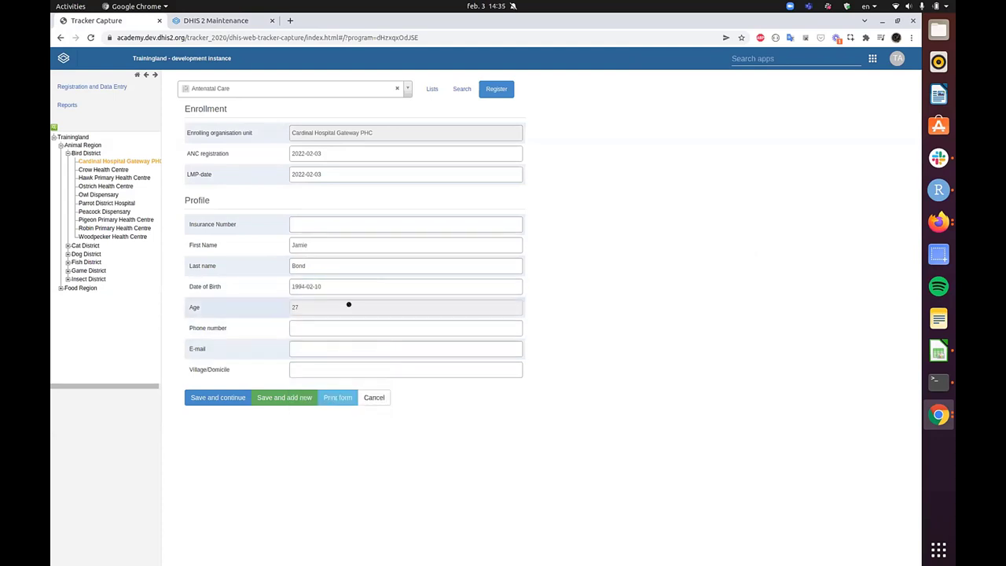
left_click(348, 328)
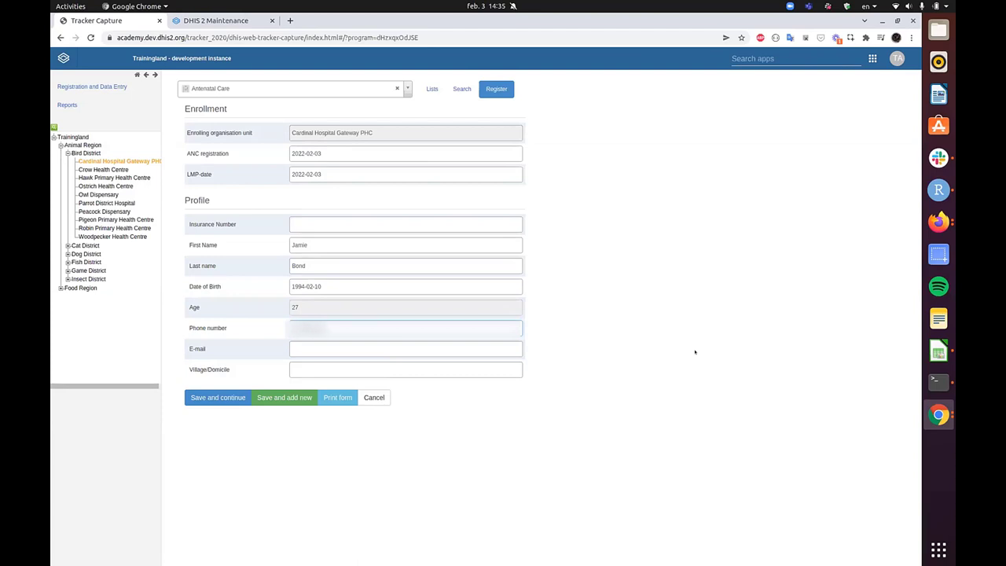
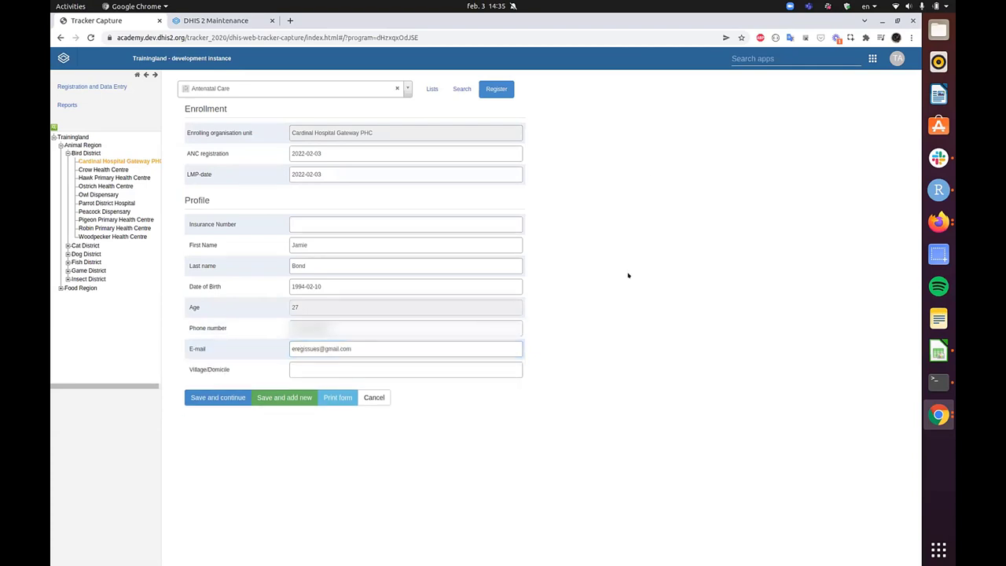
key("ctrl+plus")
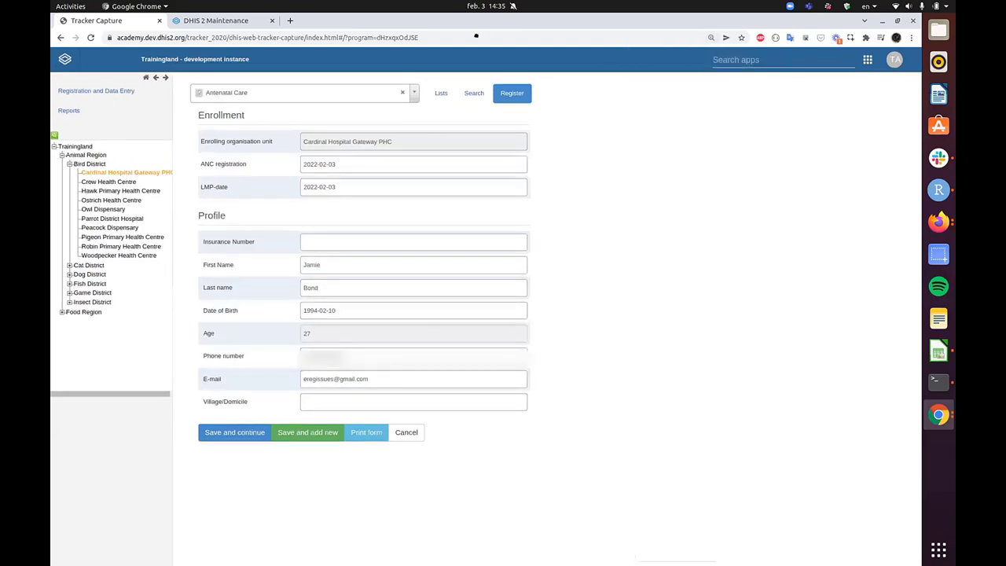
- Arrange the Gmail and Tracker Capture browser windows side by side
key("super+Down")
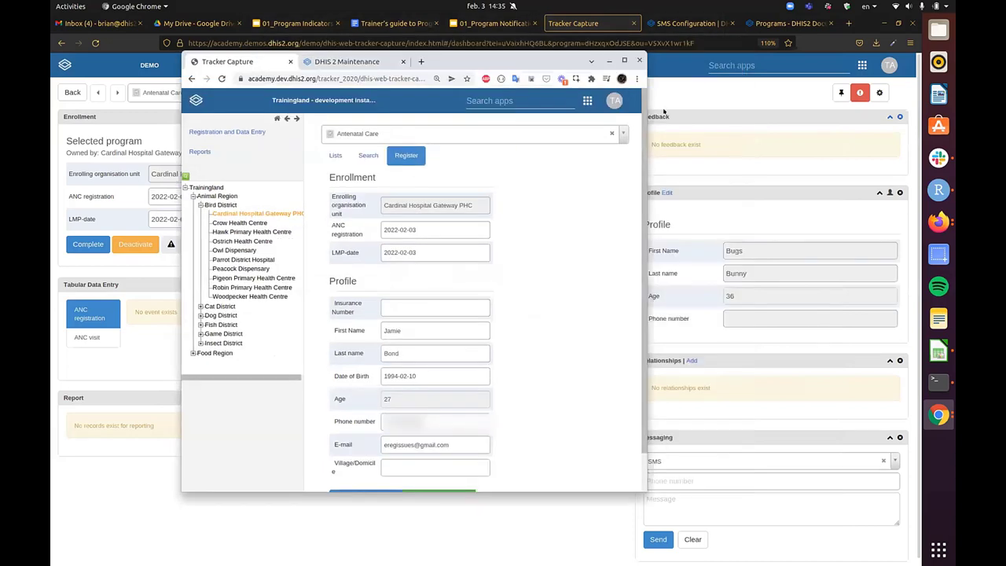
left_click(402, 61)
left_click(938, 414)
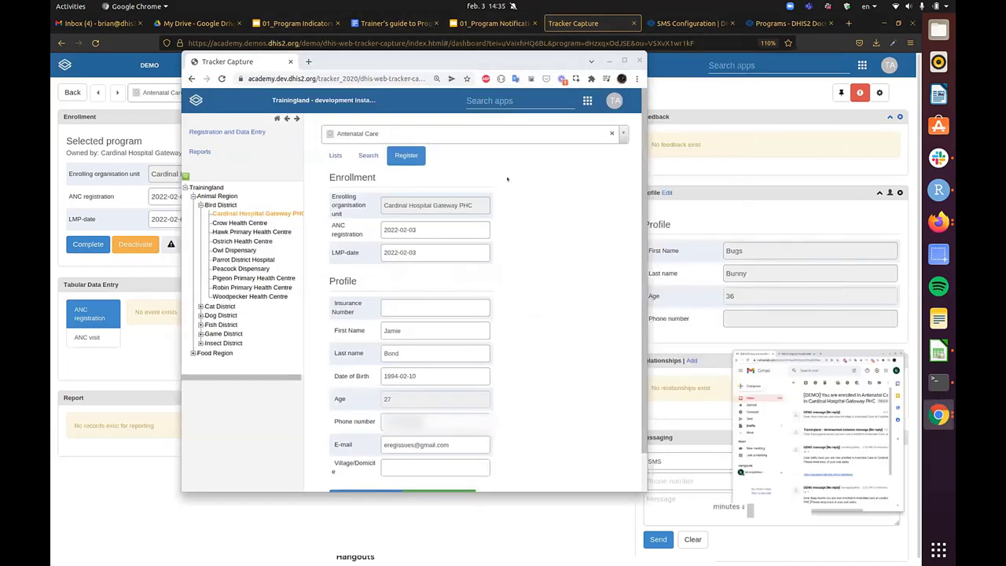
left_click(842, 367)
left_click_drag(550, 221, 333, 77)
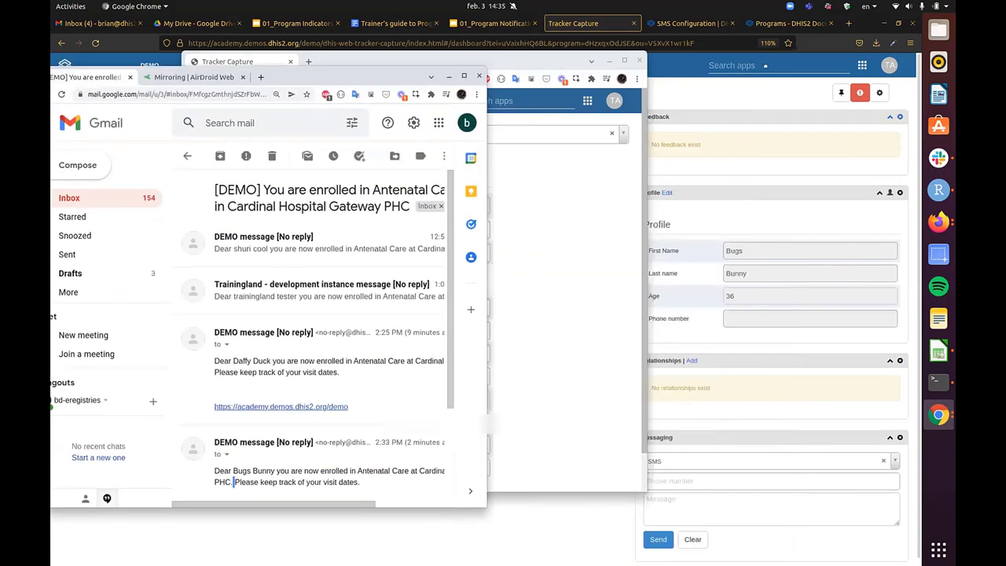
left_click(440, 62)
left_click_drag(440, 61, 484, 74)
left_click_drag(409, 73, 641, 60)
- Save the Antenatal Care enrollment and open the DHIS 2 welcome SMS on the mirrored phone
left_click(188, 77)
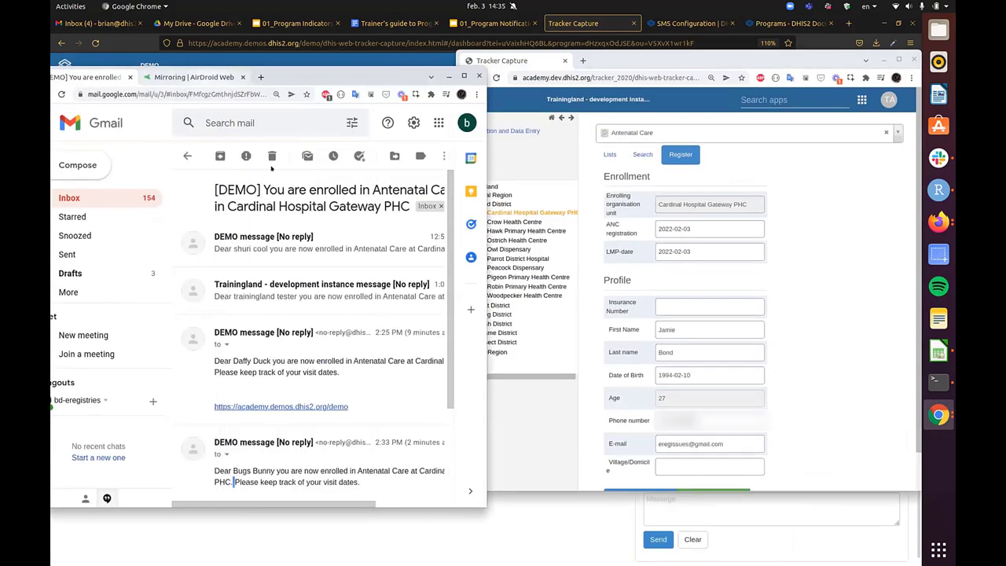
scroll(330, 214, "up", 10)
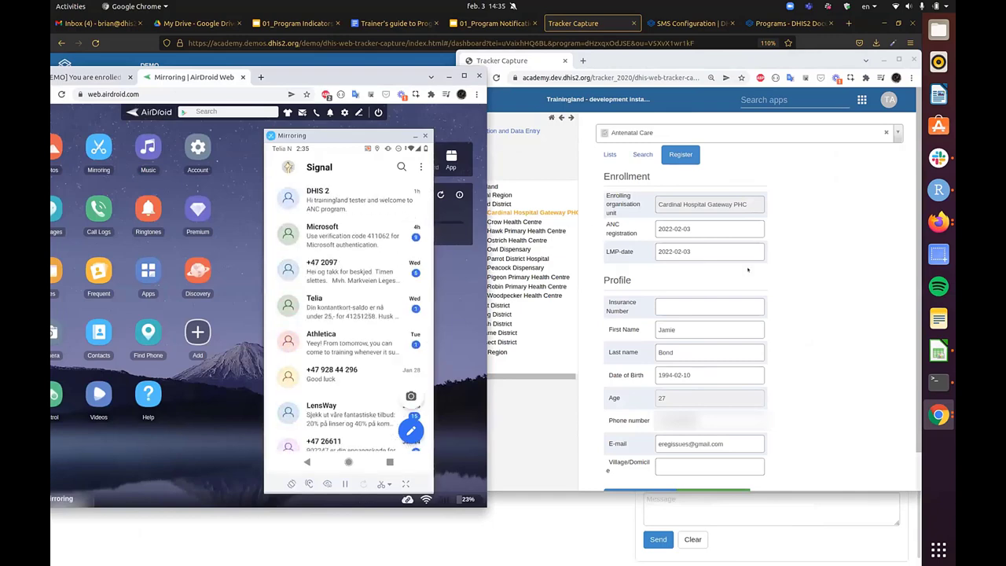
scroll(748, 269, "down", 1)
left_click(640, 454)
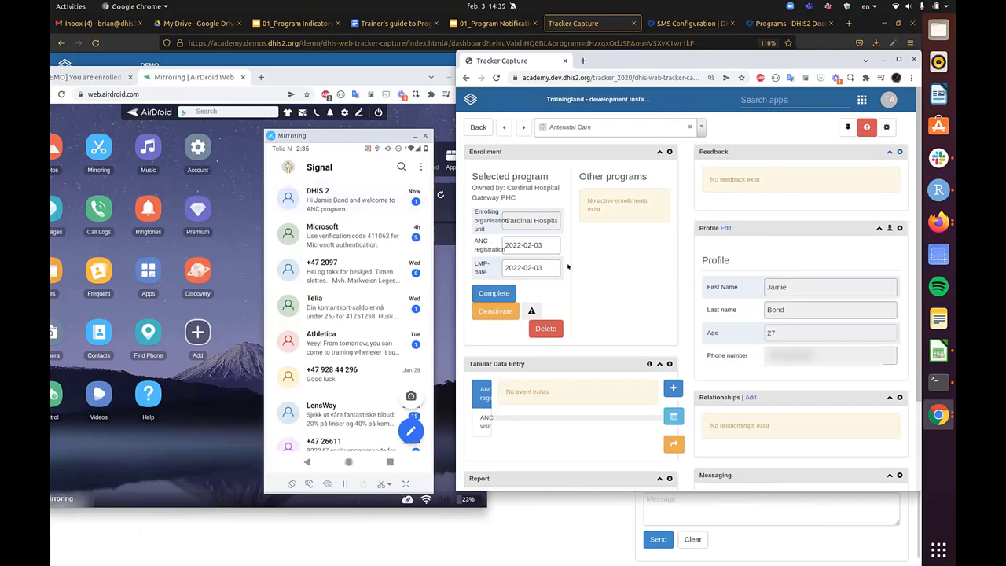
left_click(363, 206)
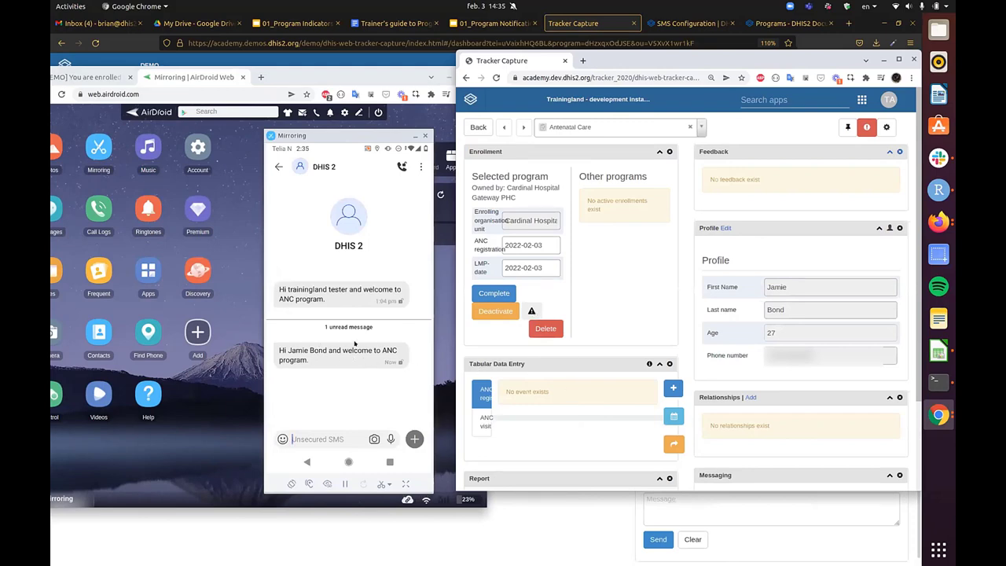
- Check the newly arrived Trainingland enrollment e-mail in Gmail
left_click(89, 77)
left_click(89, 77)
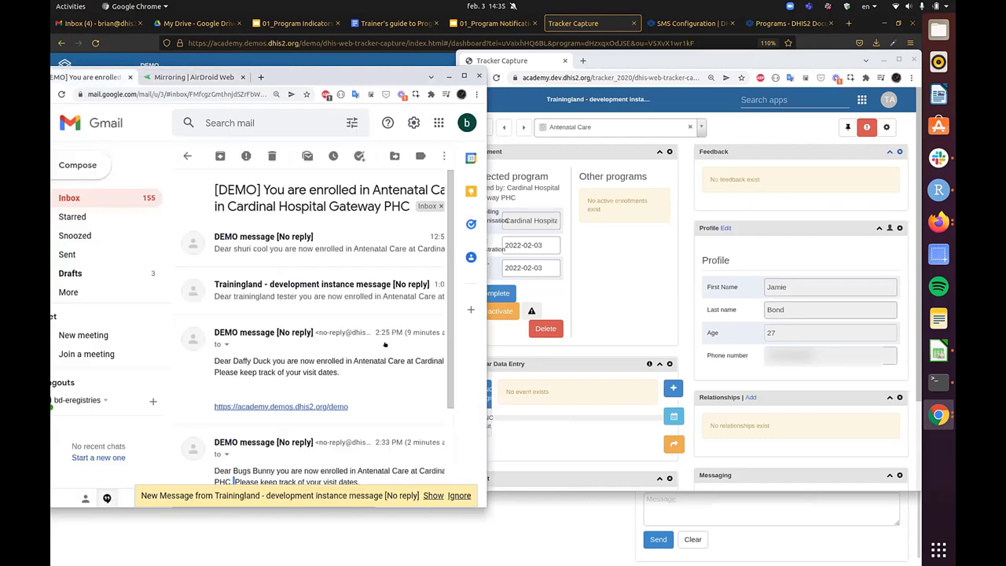
scroll(233, 358, "down", 2)
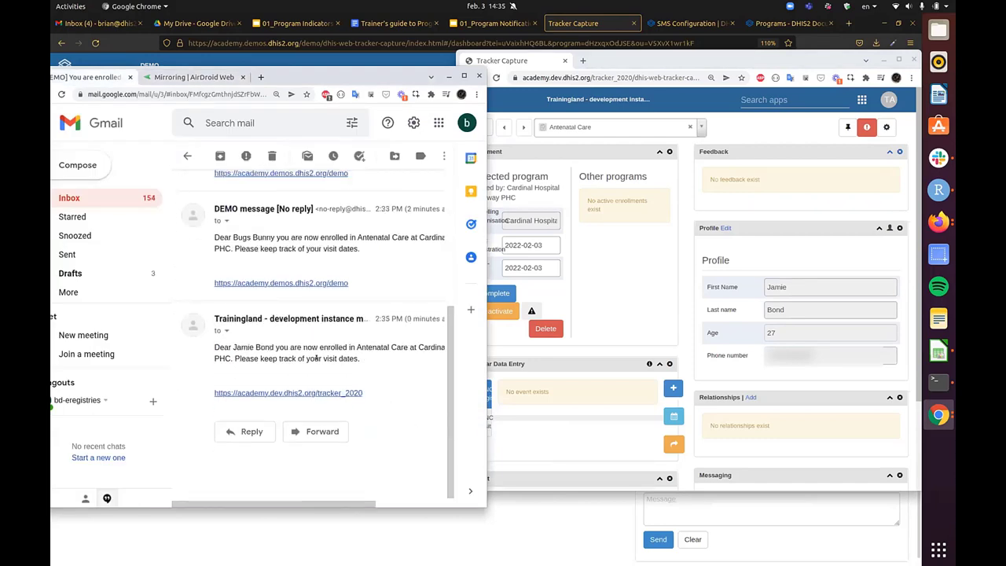
triple_click(317, 353)
left_click(370, 353)
triple_click(370, 346)
left_click(370, 346)
- Return to the mirroring view and maximise the Tracker Capture window
left_click(196, 77)
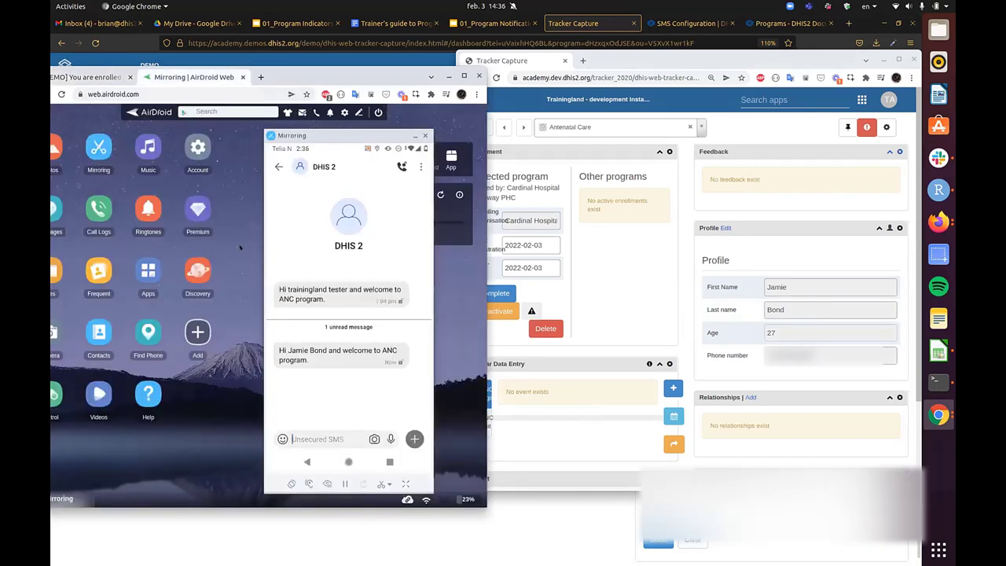
left_click_drag(607, 63, 403, 99)
double_click(404, 99)
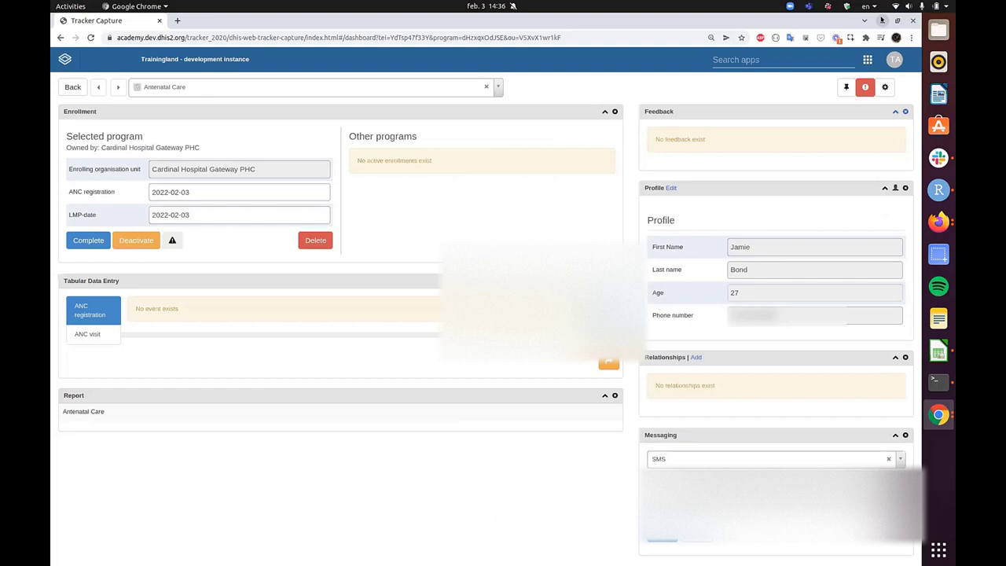
- Open the Maintenance app by searching 'main' in the apps list
left_click(881, 20)
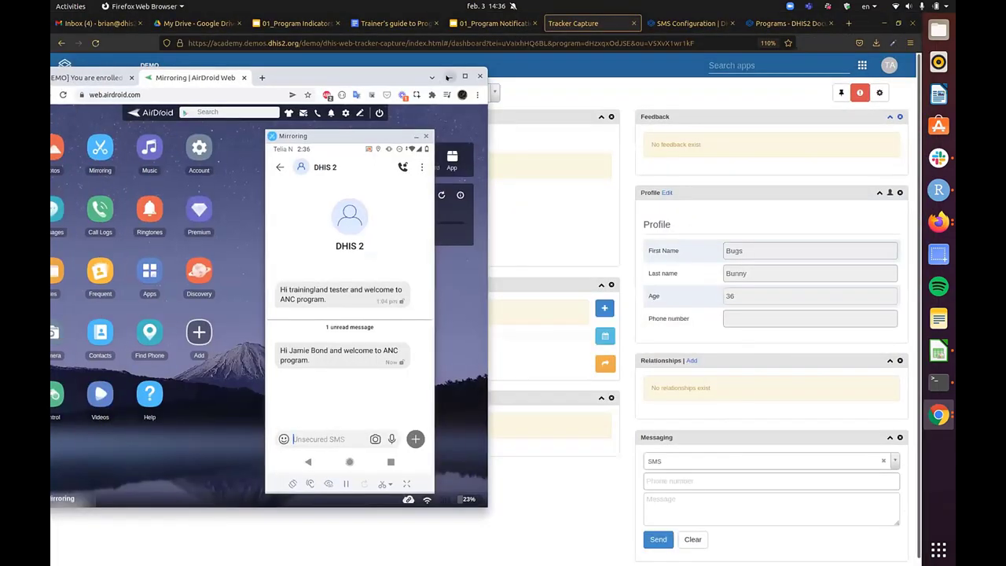
left_click(447, 77)
left_click(768, 66)
type("mqaa")
key("BackSpace")
key("BackSpace")
key("BackSpace")
type("ain")
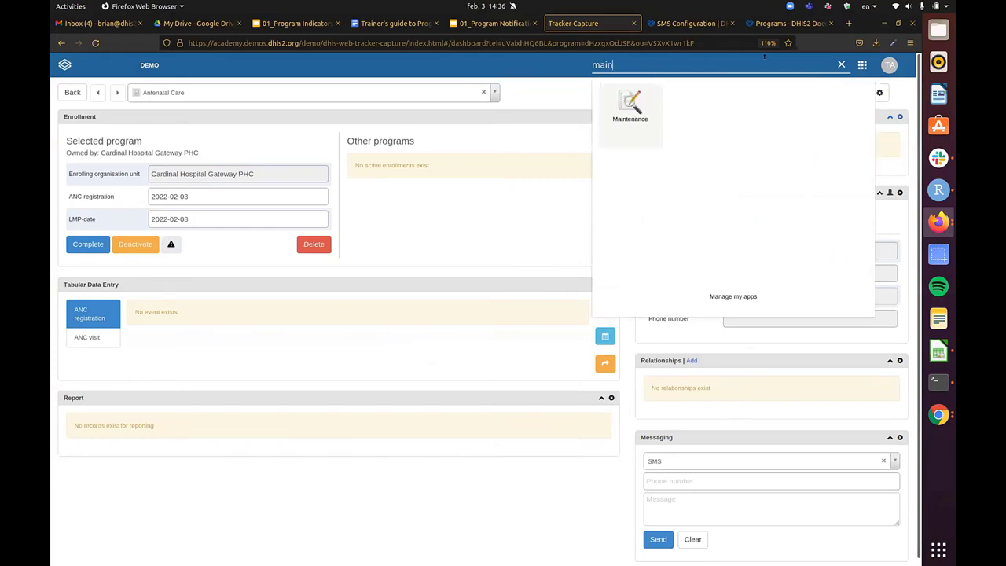
left_click(629, 104)
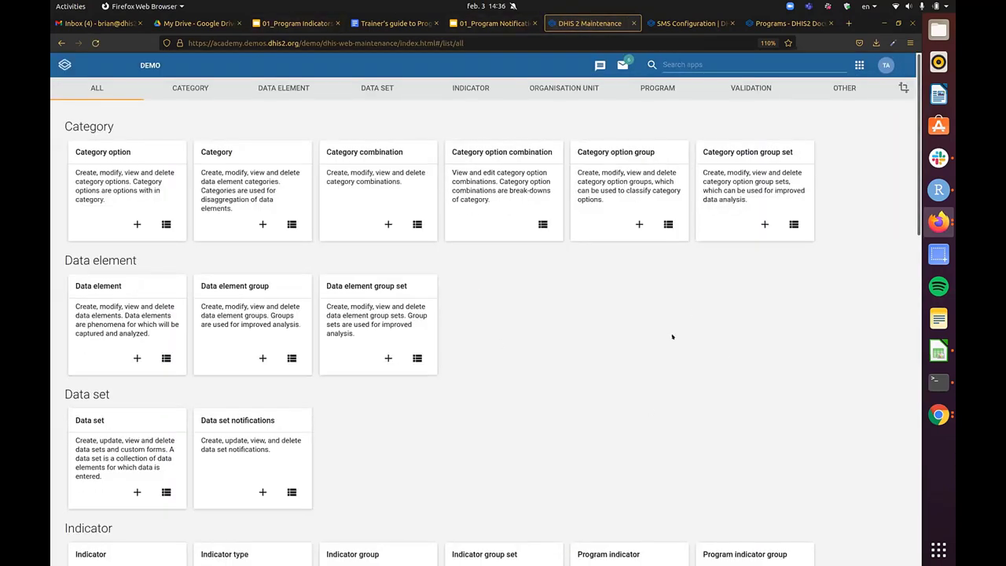
scroll(738, 345, "down", 3)
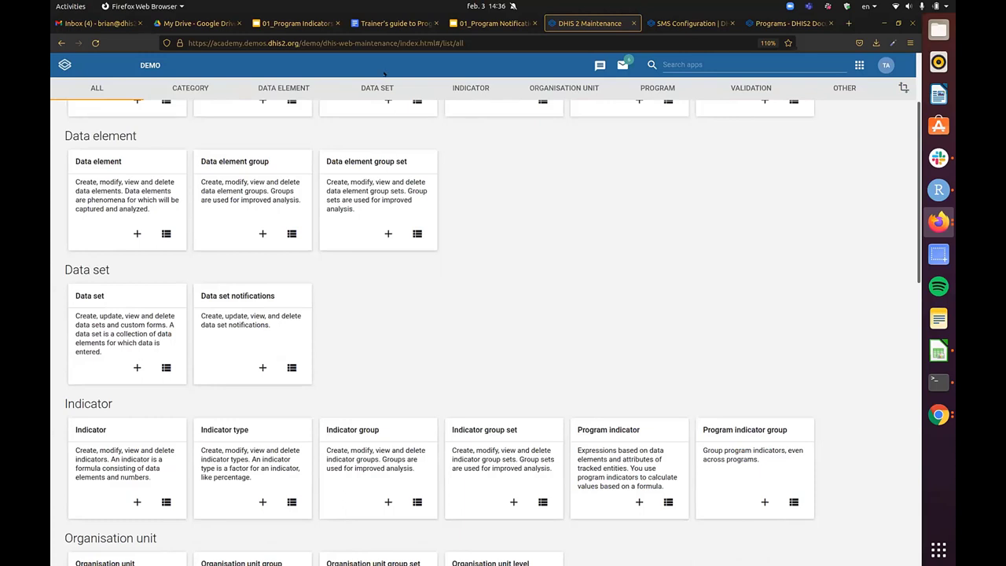
- Point the address at the demo server and reopen Maintenance from the apps grid
key("ctrl+l")
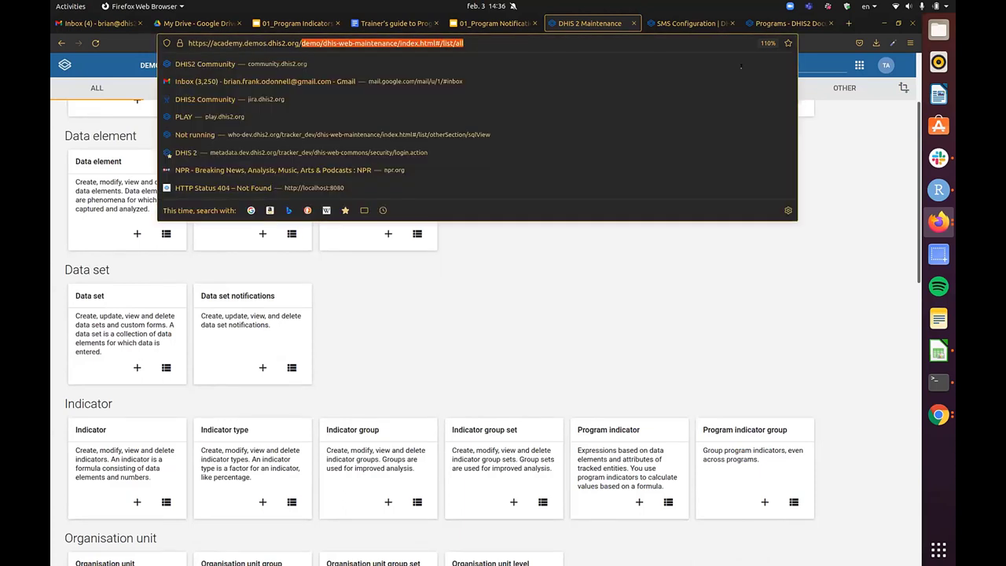
left_click(718, 282)
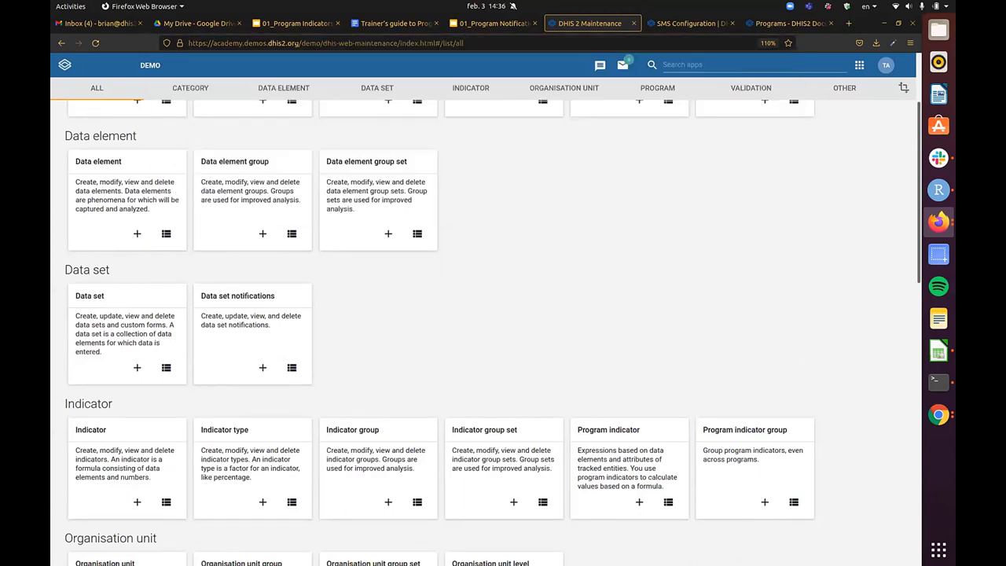
left_click_drag(301, 42, 642, 41)
type("custo")
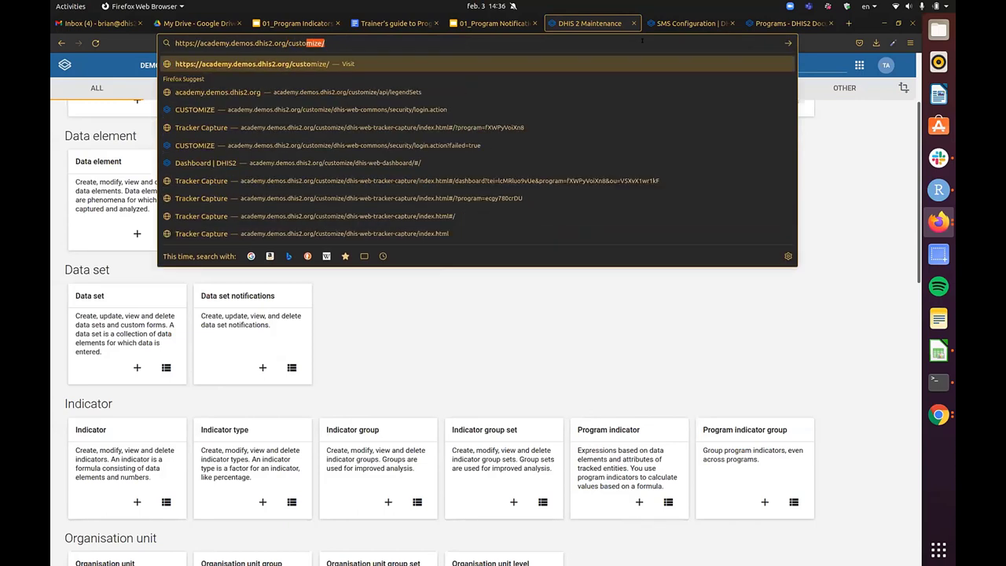
type("mize/")
key("BackSpace")
key("BackSpace")
key("BackSpace")
key("BackSpace")
key("BackSpace")
key("BackSpace")
key("BackSpace")
key("BackSpace")
key("BackSpace")
key("BackSpace")
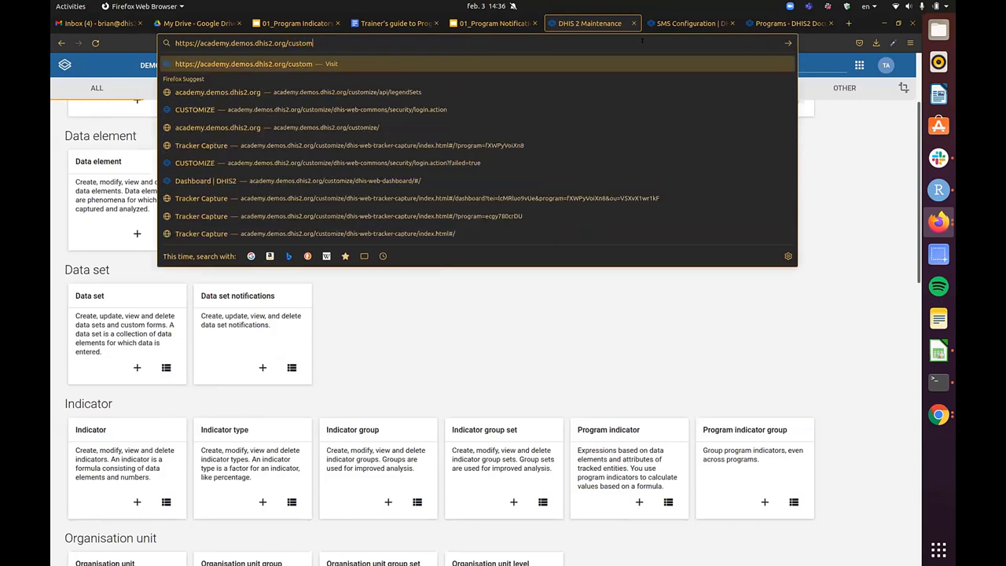
type("demo/")
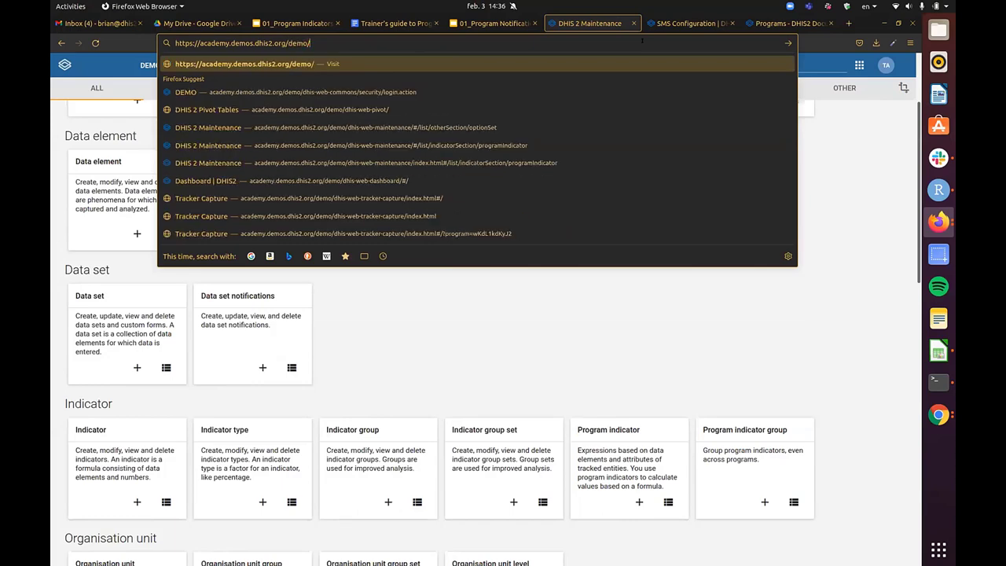
key("Return")
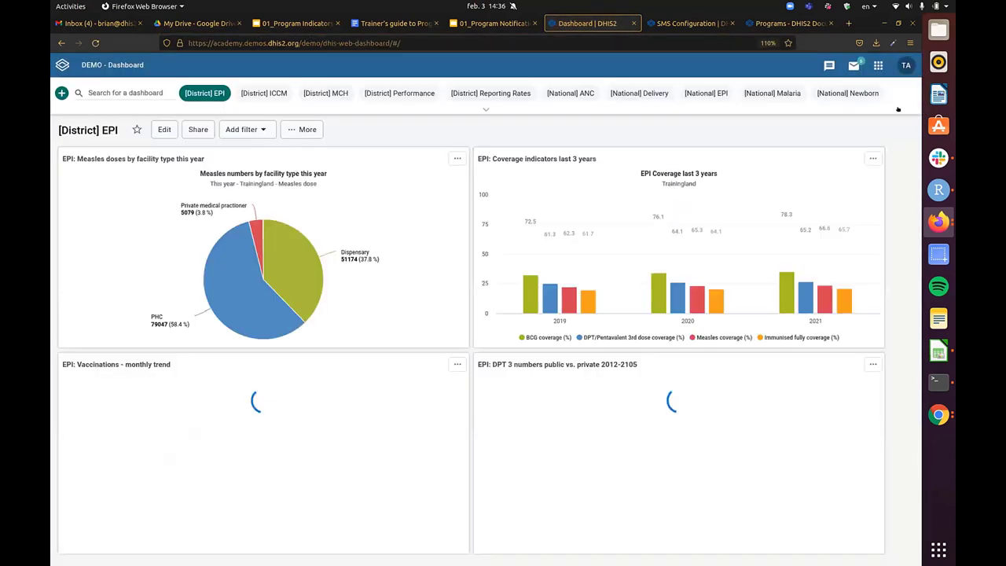
left_click(878, 66)
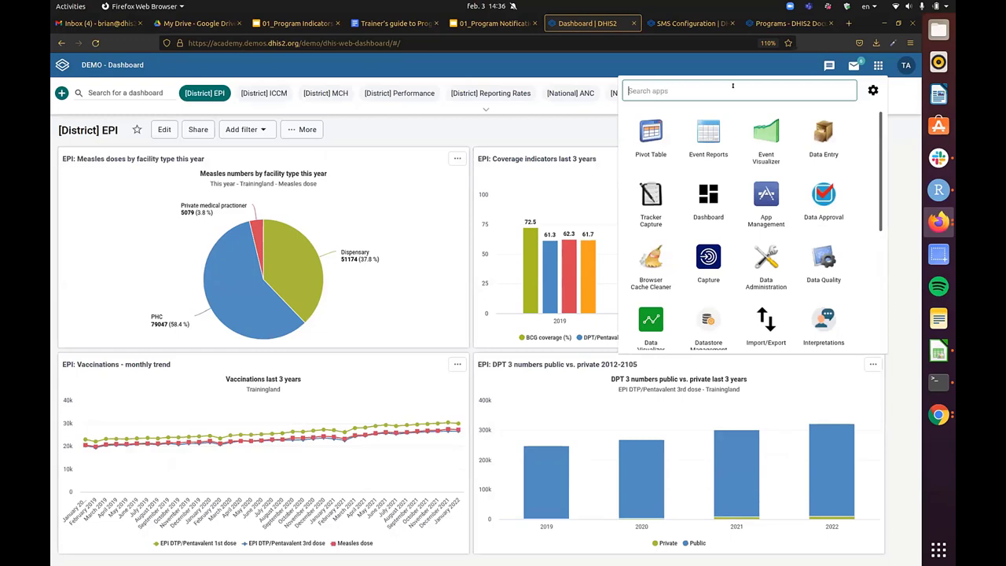
type("main")
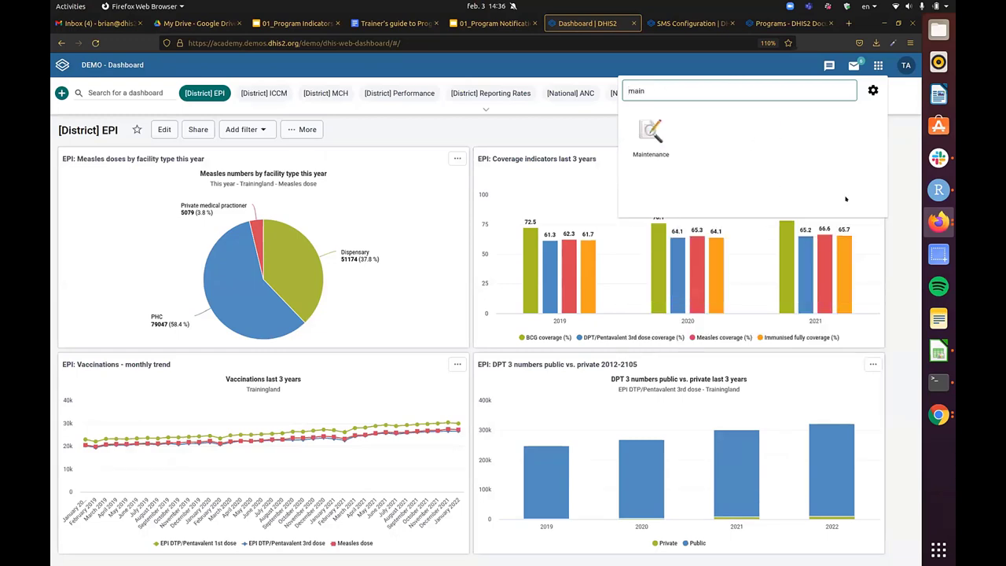
left_click(649, 140)
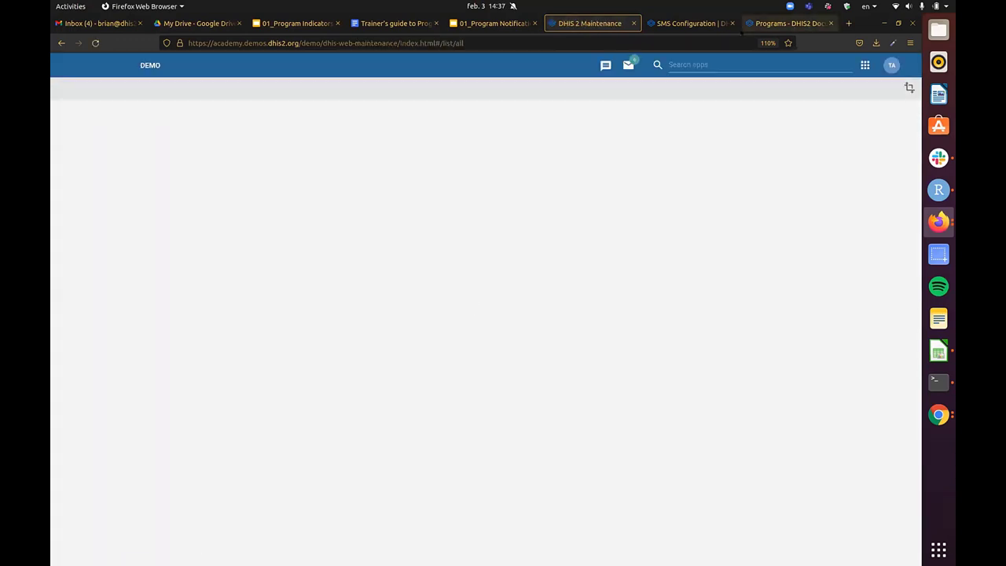
- Close the SMS Configuration and Programs documentation pages
left_click(732, 23)
left_click(732, 23)
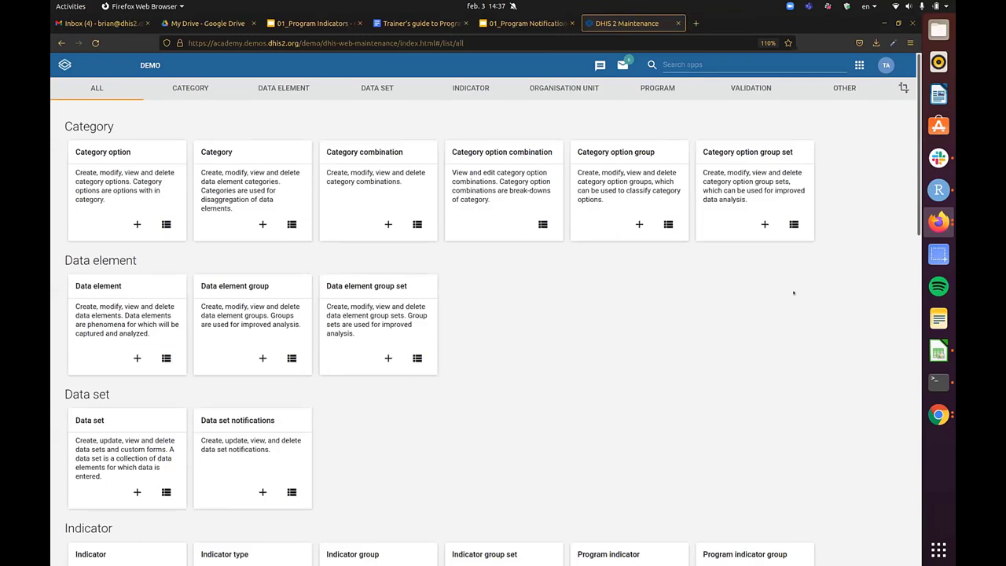
scroll(793, 293, "down", 5)
scroll(813, 231, "down", 2)
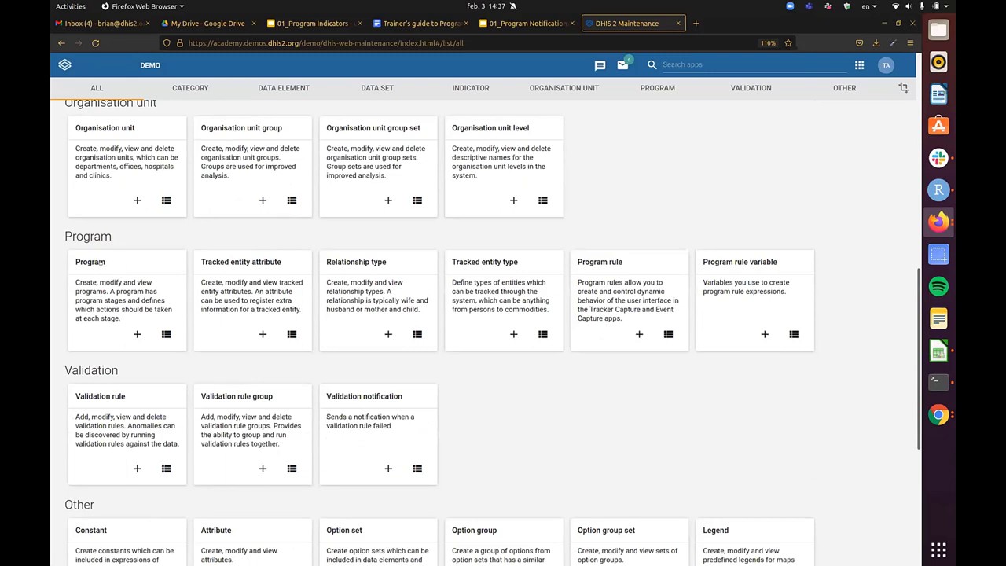
- Open the Antenatal Care program for editing from the Program list
left_click(100, 262)
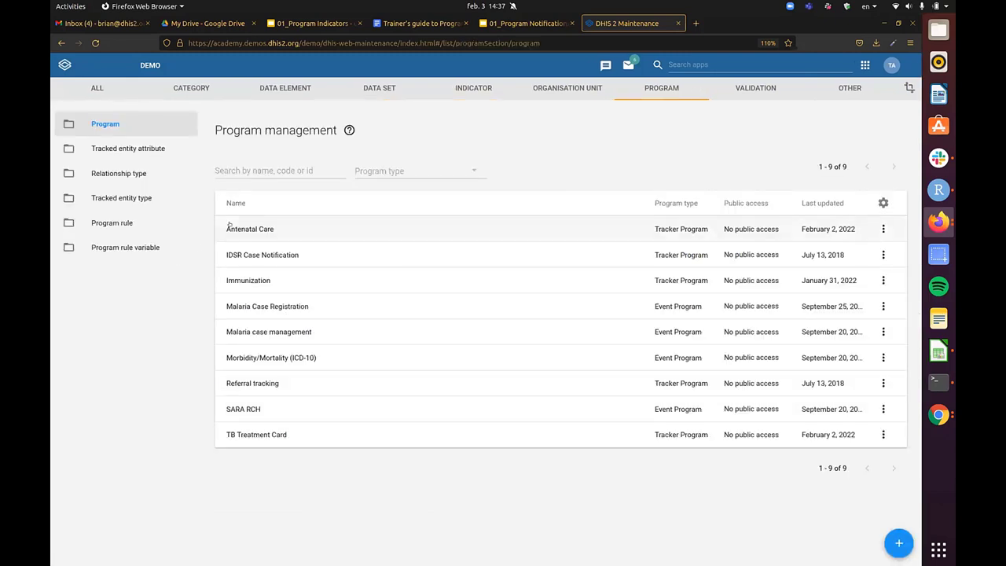
triple_click(311, 128)
left_click(313, 128)
triple_click(322, 129)
left_click(590, 142)
left_click(290, 229)
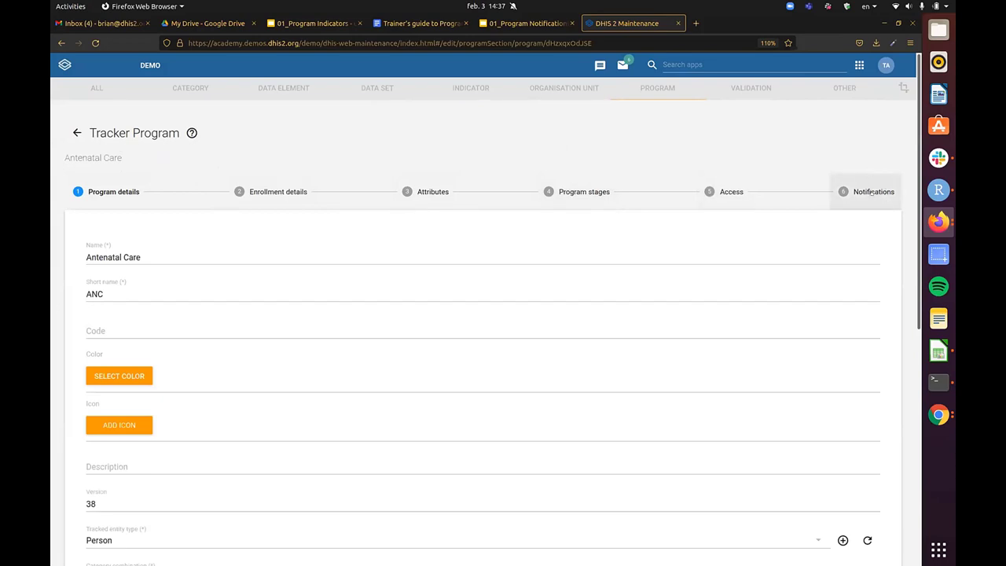
- Delete the 'AN reminder: visit in 2 days' stage notification
left_click(872, 192)
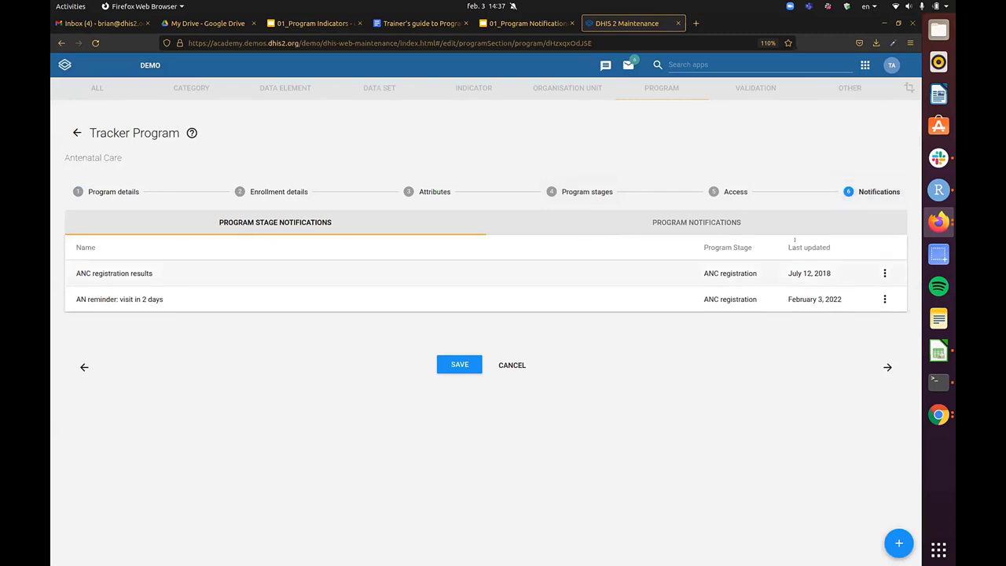
left_click(885, 299)
left_click(868, 331)
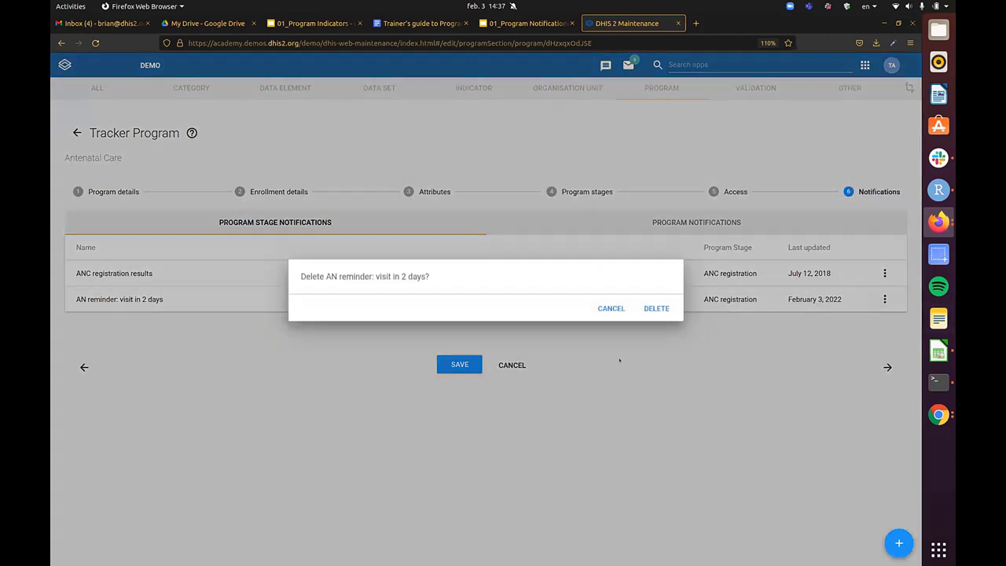
left_click(656, 327)
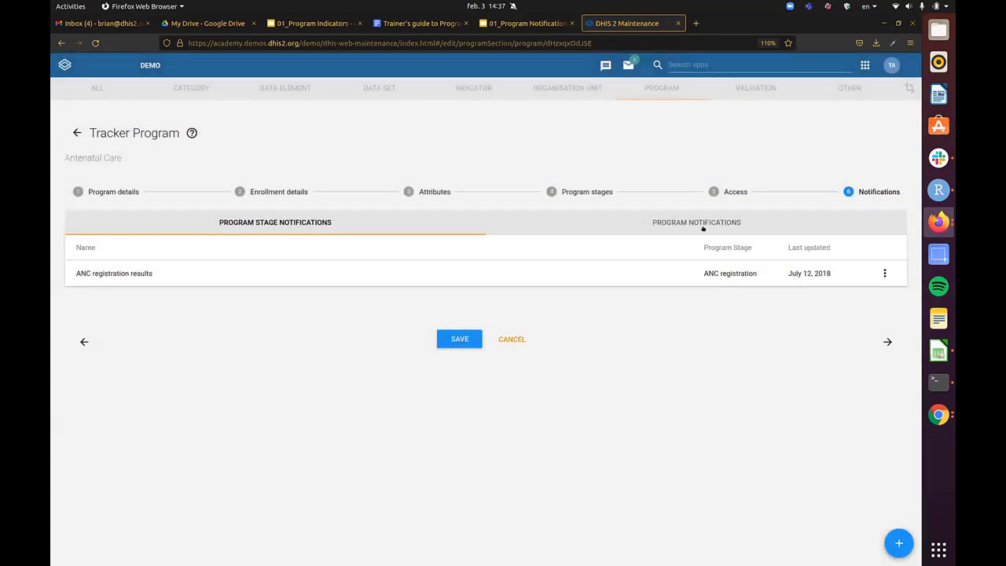
- Delete the 'Enrollment in ANC welcome message' program notification
left_click(333, 223)
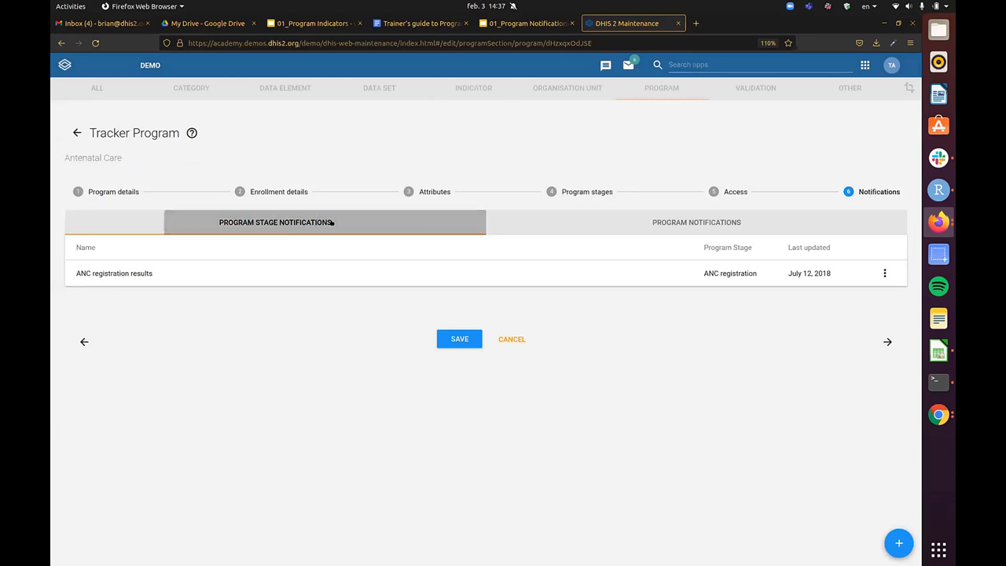
left_click(735, 218)
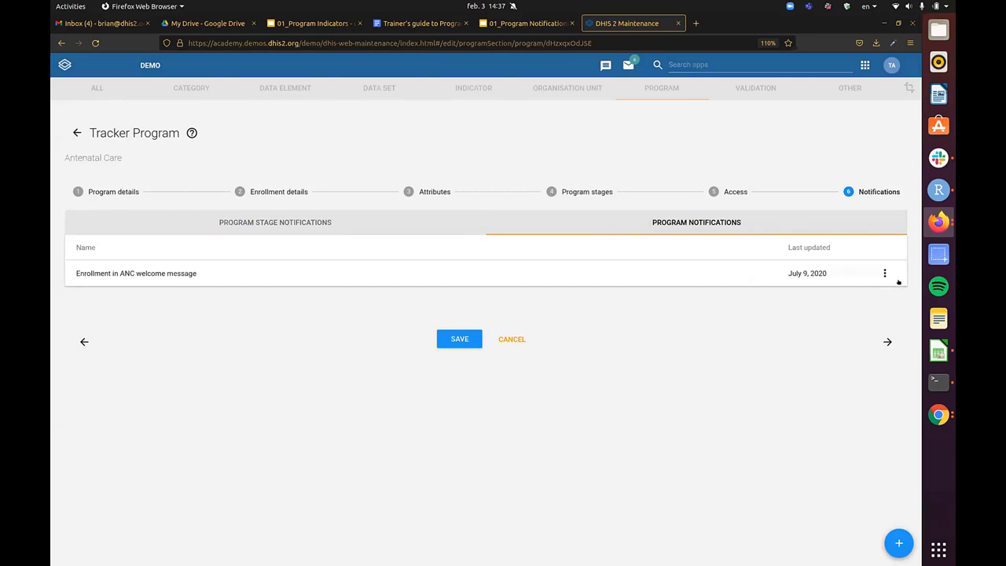
left_click(884, 274)
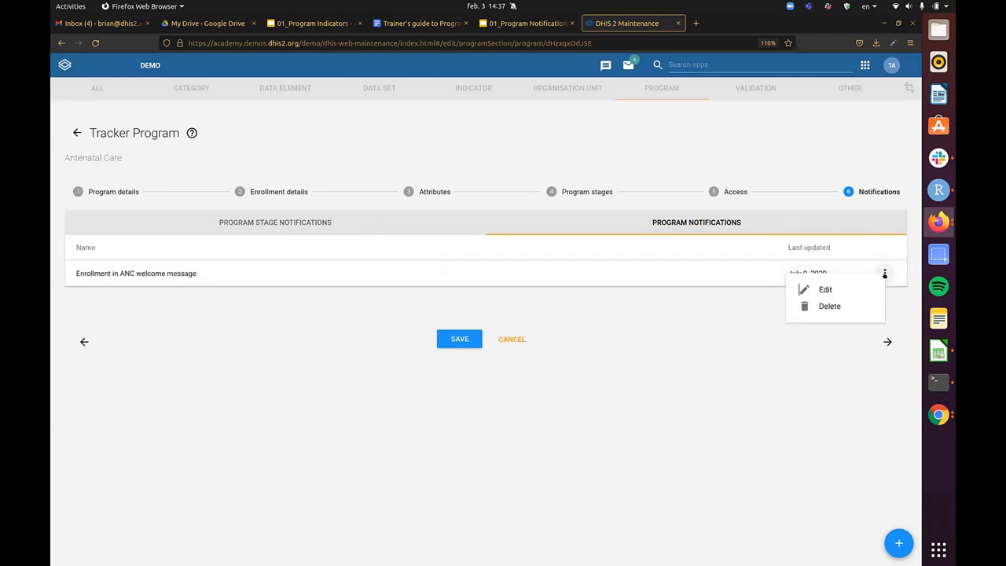
left_click(860, 306)
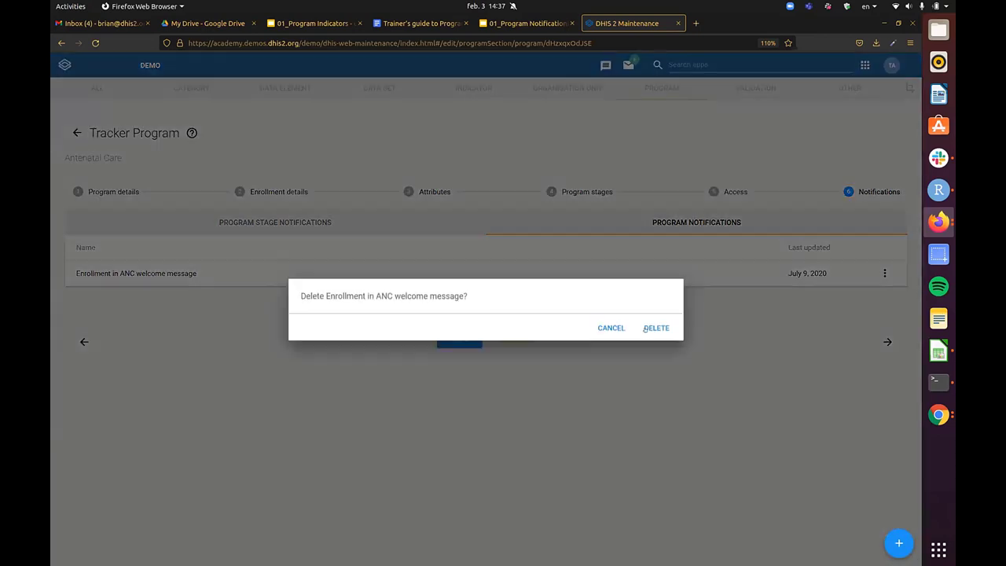
left_click(657, 327)
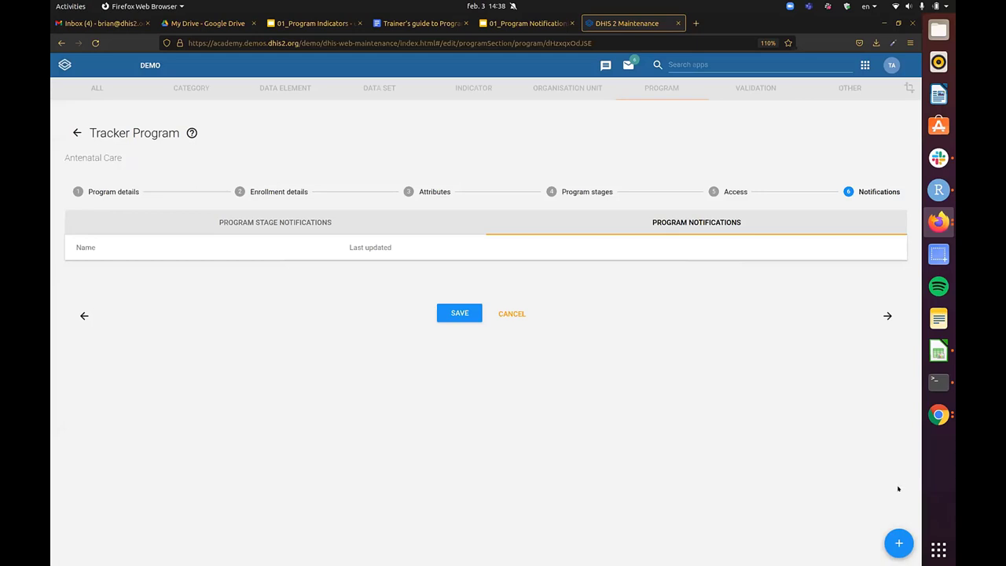
- Start a new Program notification from the add button's speed dial
left_click(898, 542)
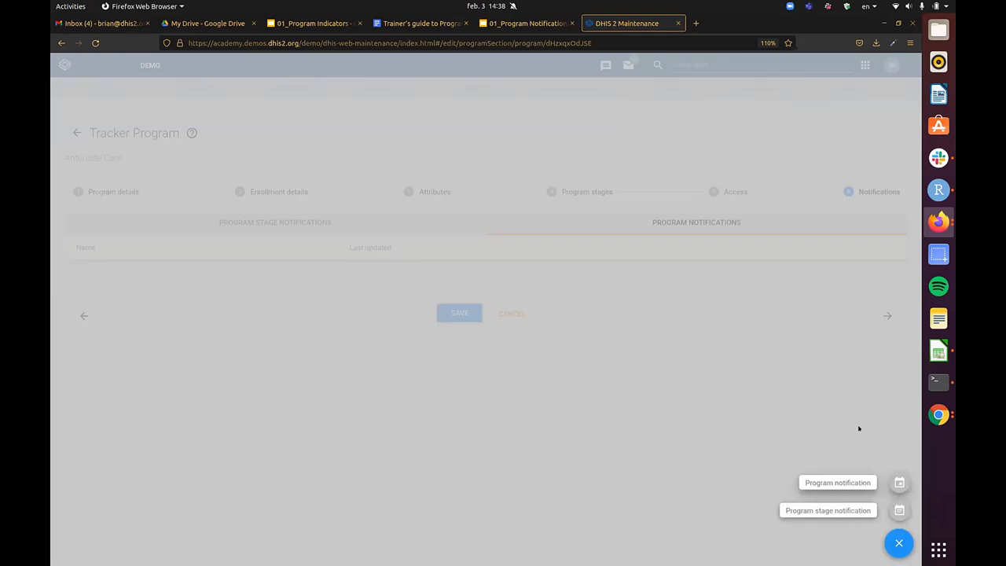
key("ctrl+plus")
key("ctrl+plus")
key("ctrl+plus")
key("ctrl+plus")
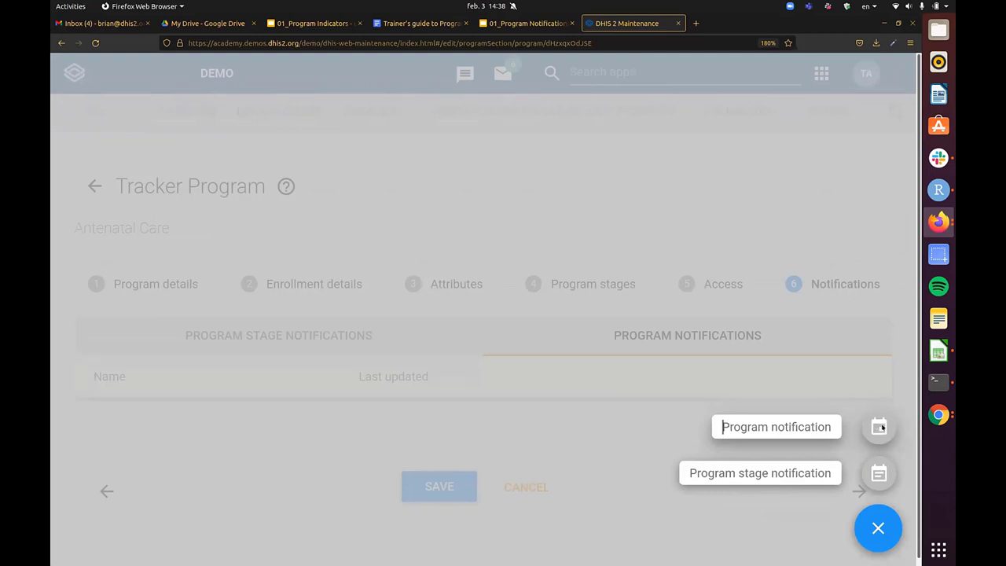
left_click(880, 427)
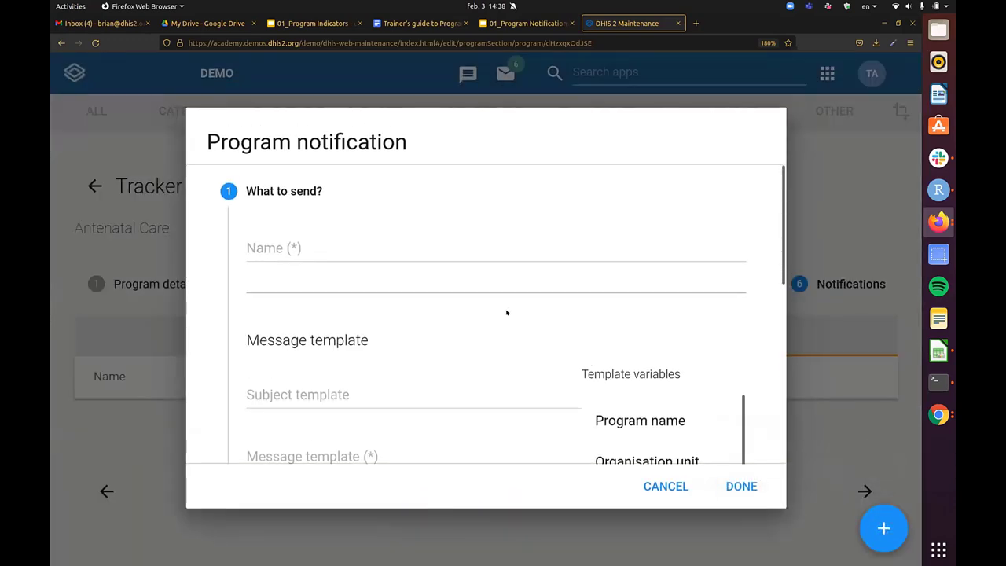
- Enter 'Enrollment in ANC Welcome Message' as the notification name
key("ctrl+minus")
key("ctrl+minus")
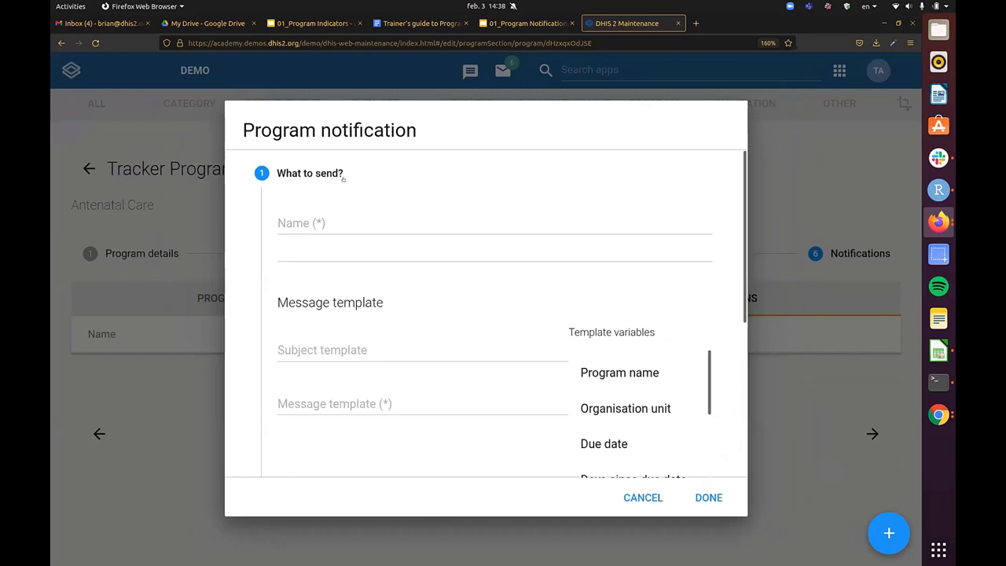
scroll(472, 299, "down", 3)
scroll(464, 306, "up", 3)
key("ctrl+minus")
left_click(377, 167)
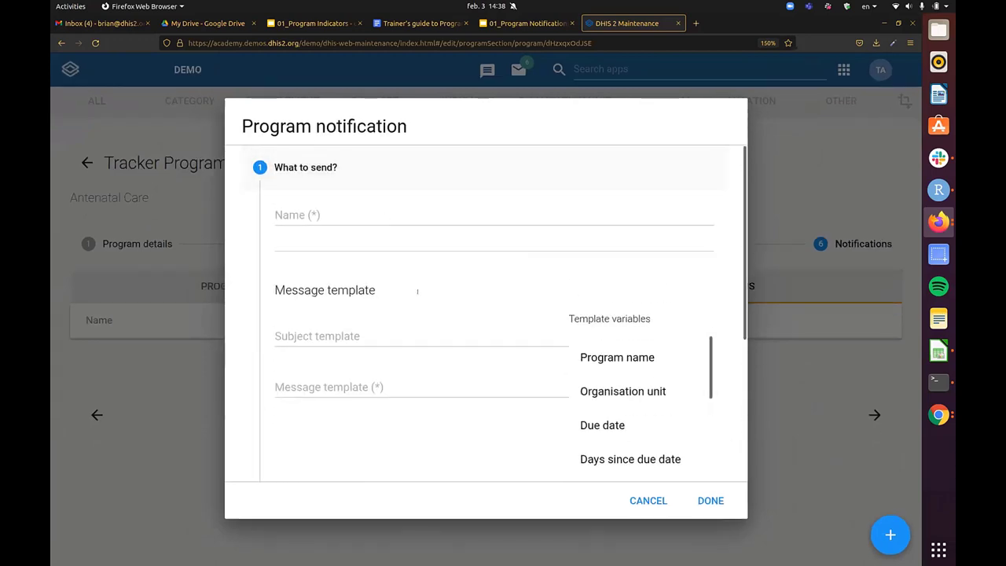
scroll(342, 199, "down", 3)
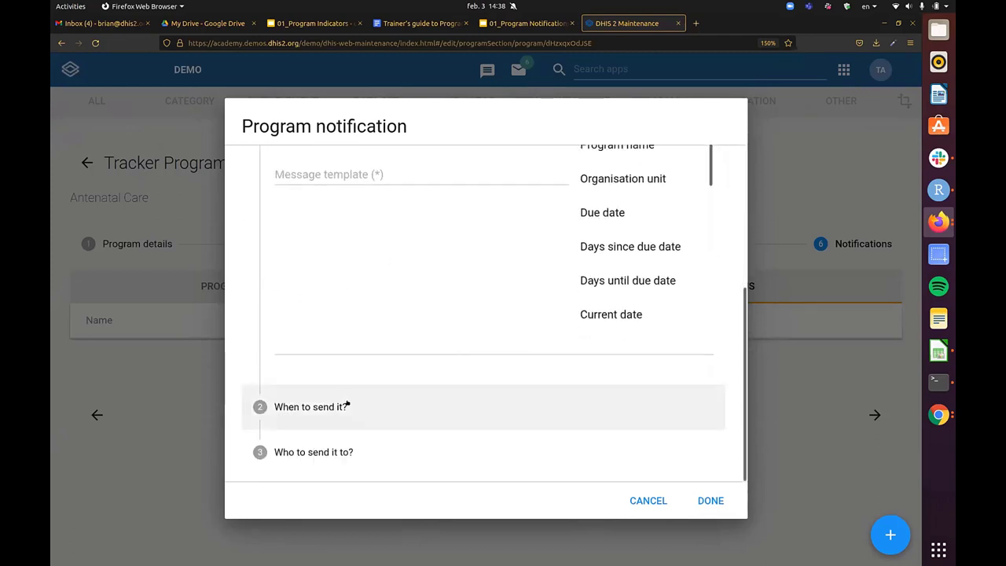
left_click(349, 453)
scroll(461, 296, "up", 5)
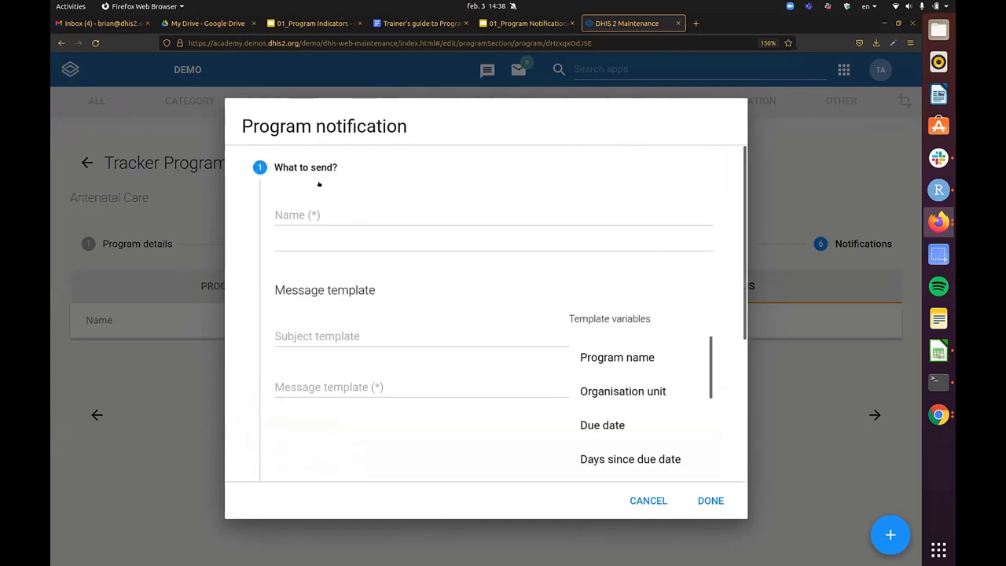
left_click(355, 209)
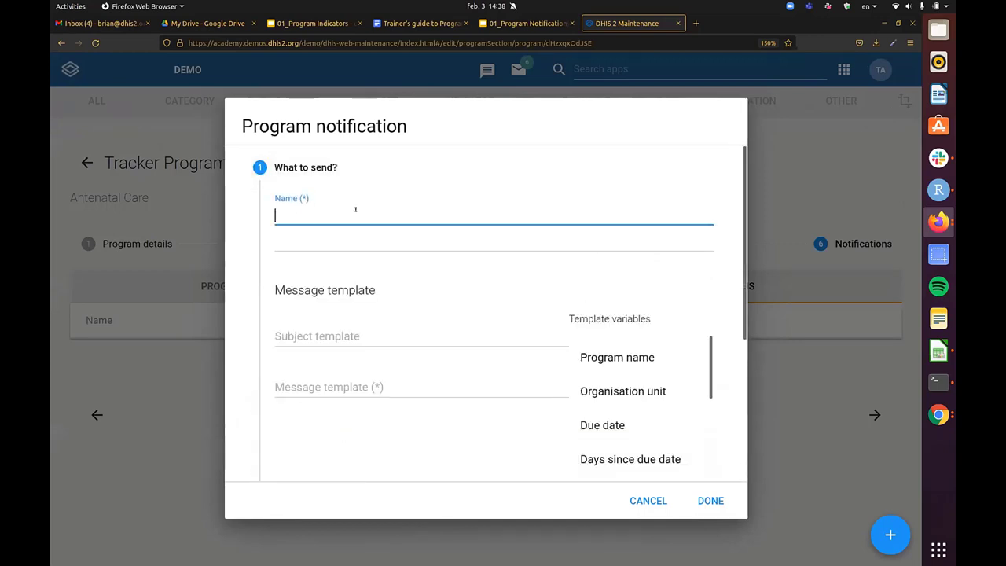
type("Enrollment in ANC Welcome Message")
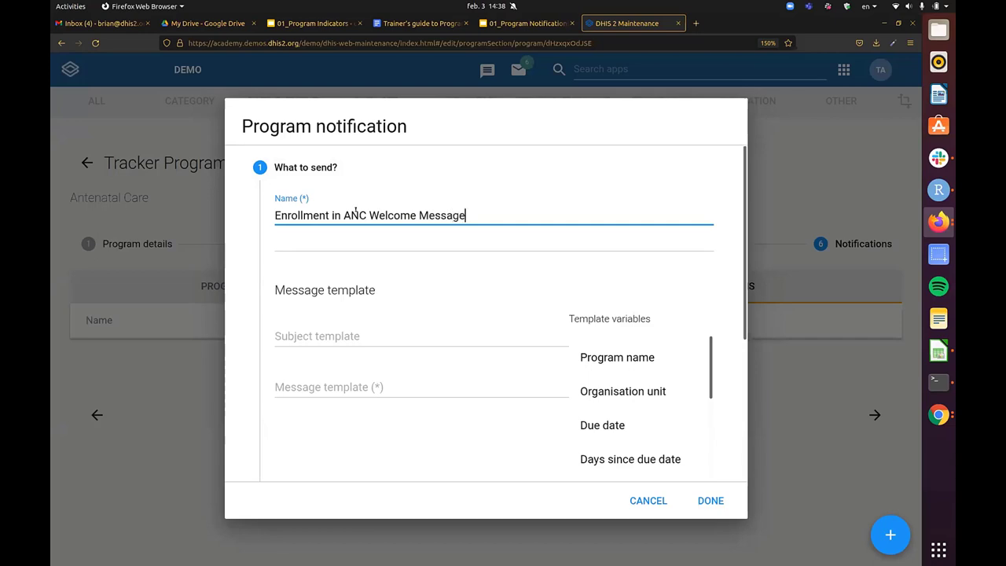
- Start the subject template with 'You are enrolled in V{program_name}'
left_click(408, 331)
scroll(472, 272, "down", 2)
scroll(505, 270, "up", 2)
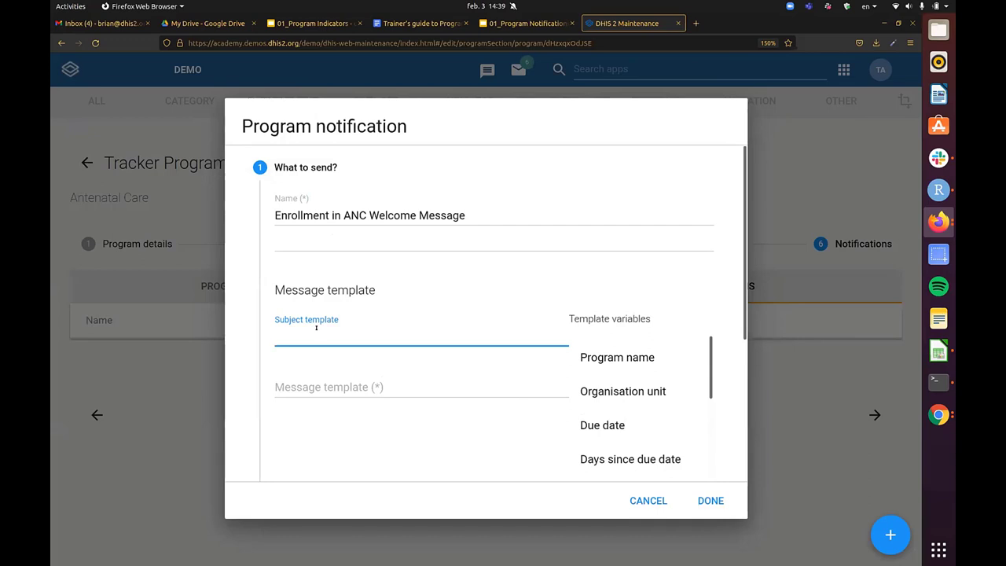
type("You are enrolled in An")
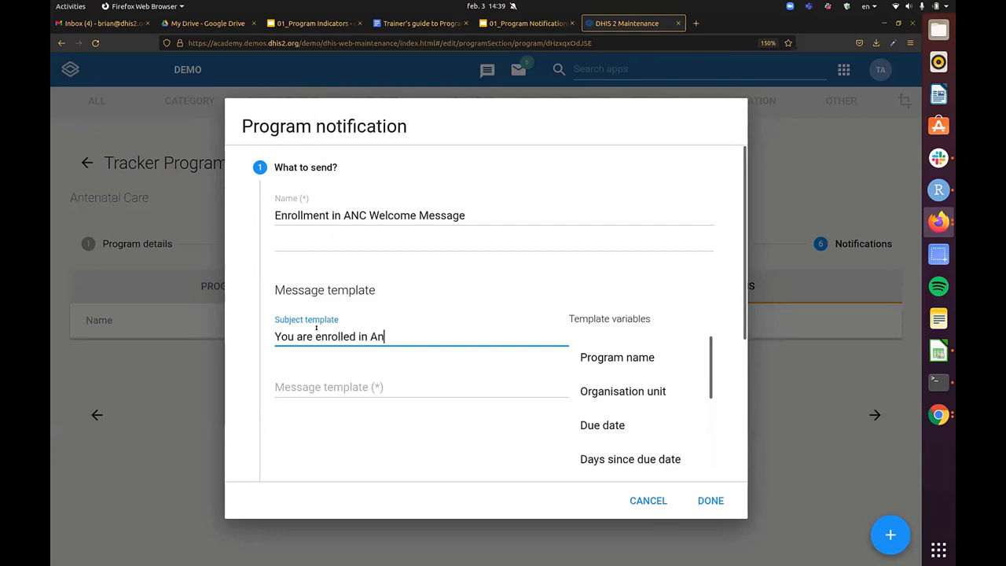
type("tenatal Care")
key("BackSpace")
key("BackSpace")
key("BackSpace")
key("BackSpace")
key("BackSpace")
key("BackSpace")
key("BackSpace")
key("BackSpace")
key("BackSpace")
key("BackSpace")
key("BackSpace")
key("BackSpace")
key("BackSpace")
key("BackSpace")
left_click(607, 359)
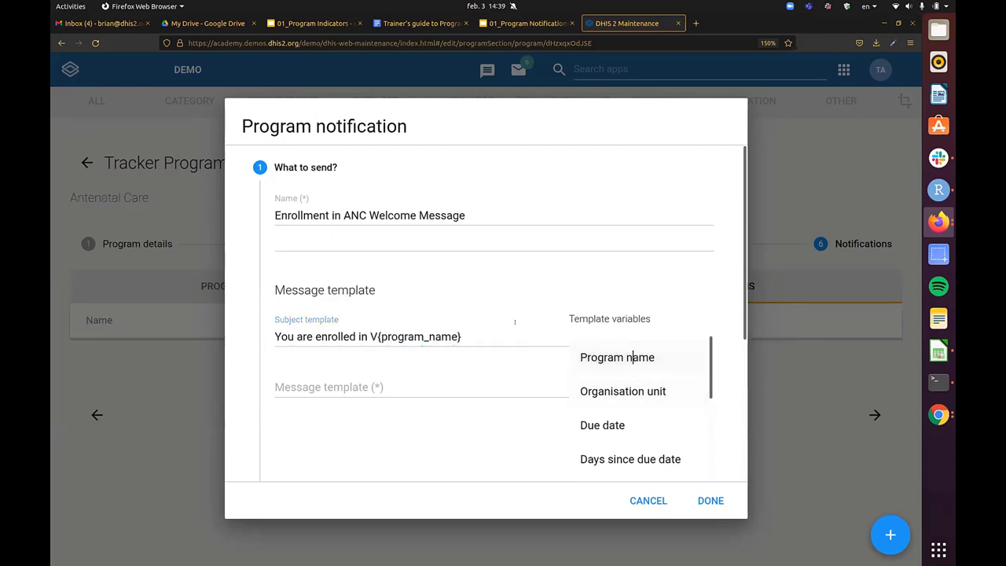
- Append ' in V{org_unit_name}' to complete the subject template
type("in")
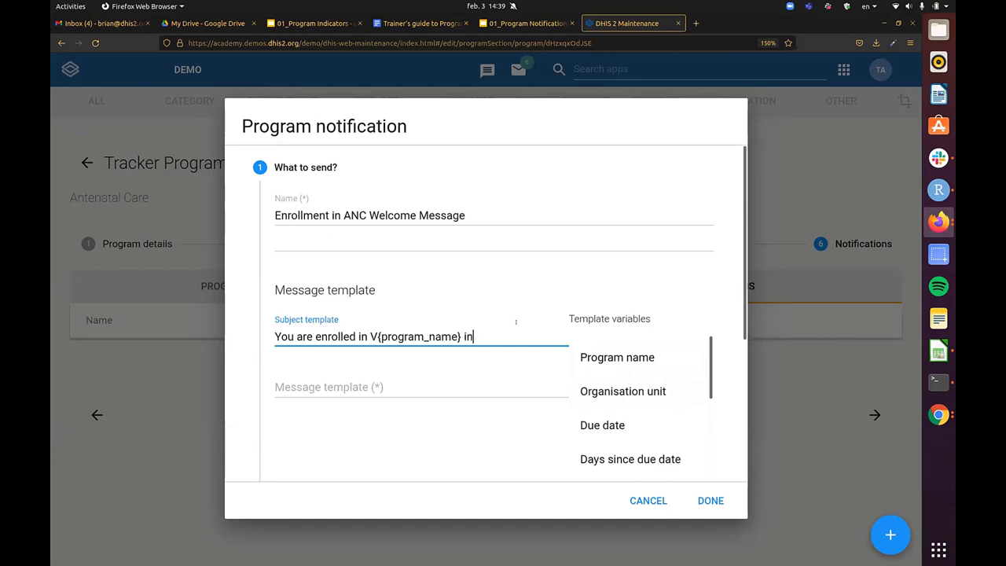
scroll(475, 315, "down", 2)
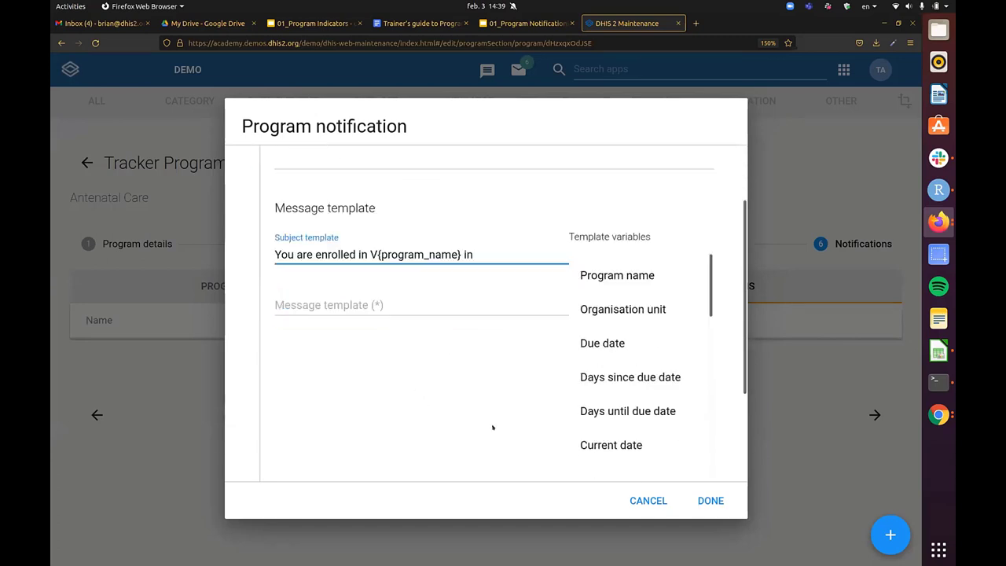
left_click(648, 308)
scroll(514, 322, "up", 2)
scroll(507, 334, "down", 2)
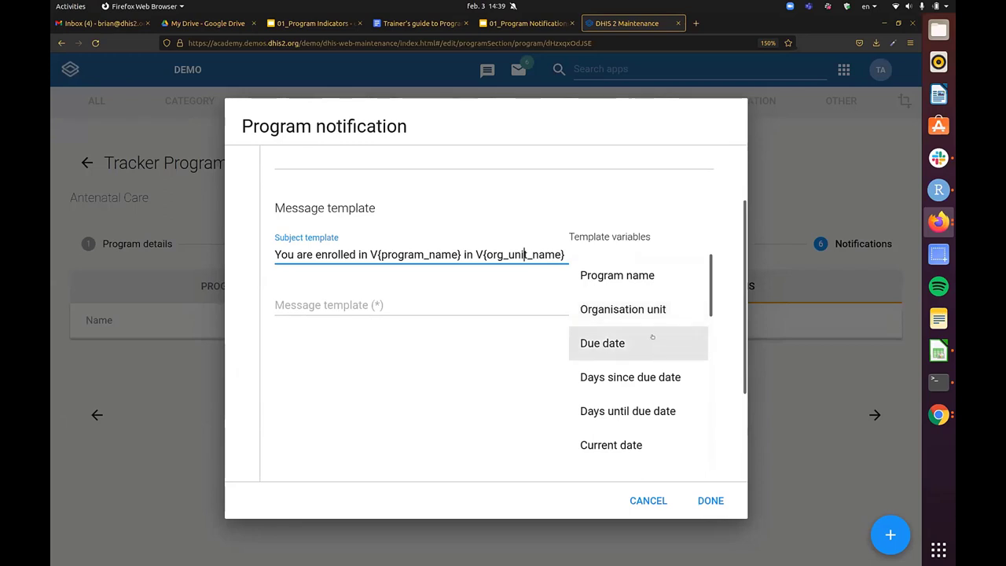
scroll(640, 338, "down", 5)
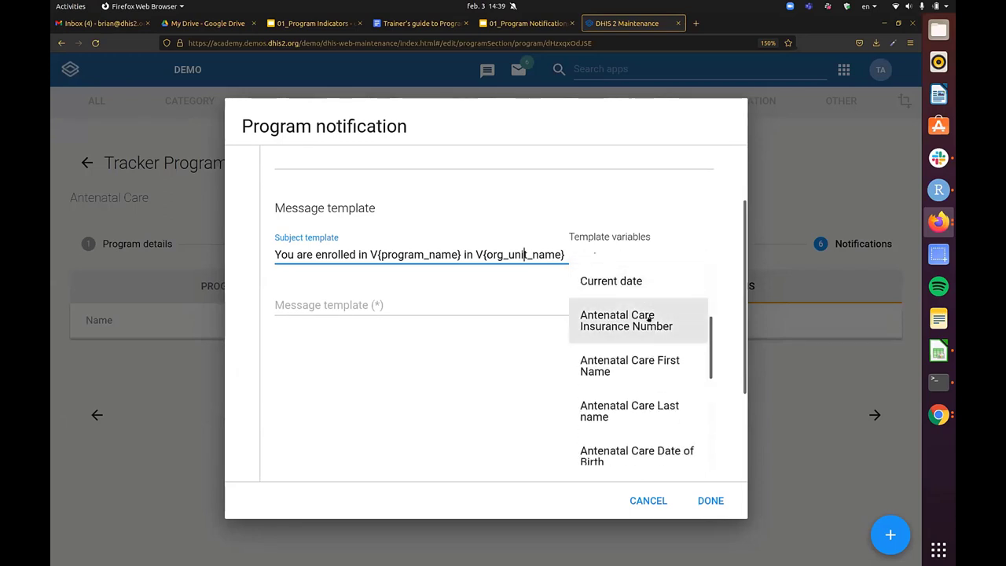
scroll(649, 344, "down", 4)
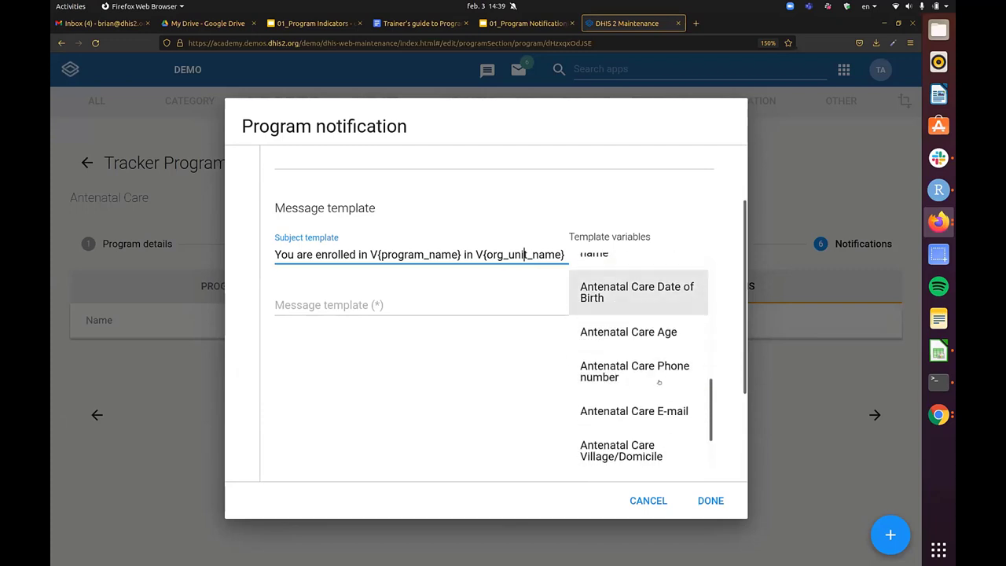
scroll(649, 343, "down", 4)
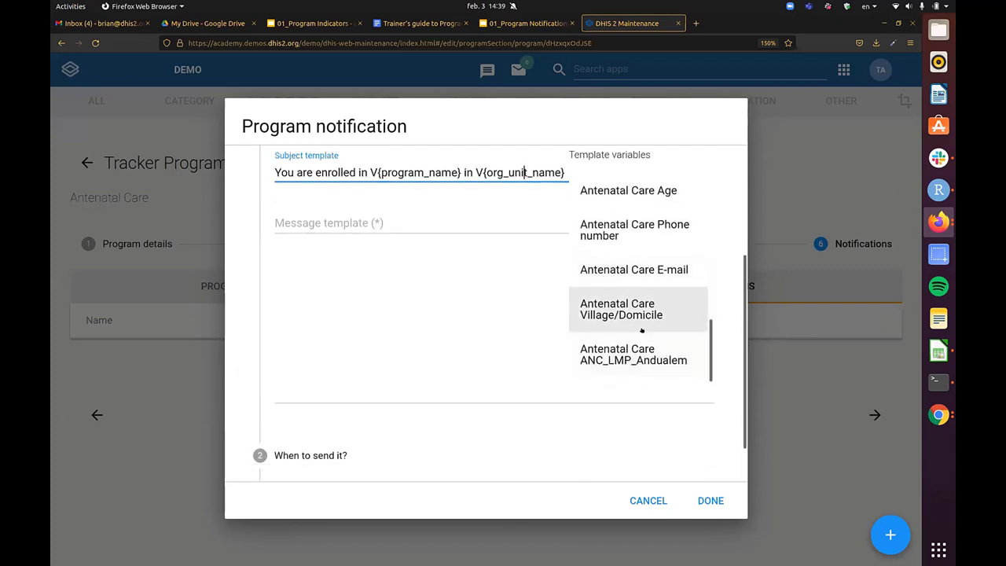
scroll(651, 352, "up", 4)
scroll(648, 298, "up", 3)
scroll(653, 338, "down", 3)
scroll(649, 236, "up", 5)
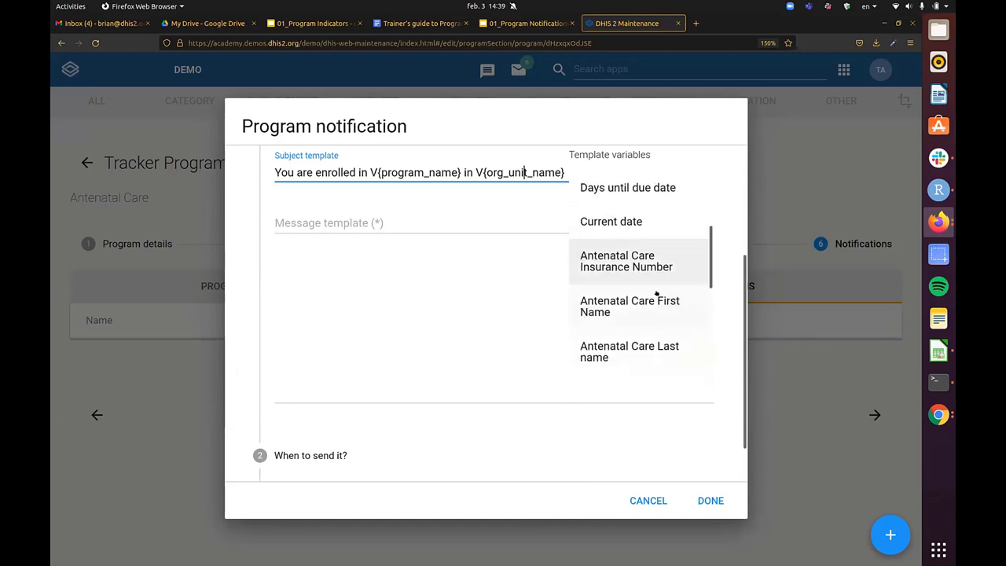
scroll(657, 306, "up", 2)
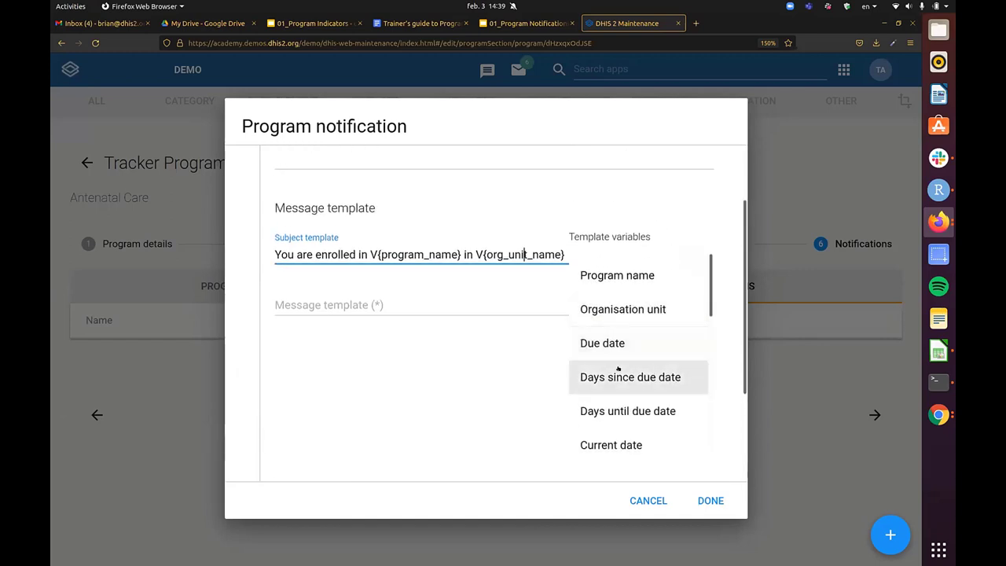
left_click(411, 299)
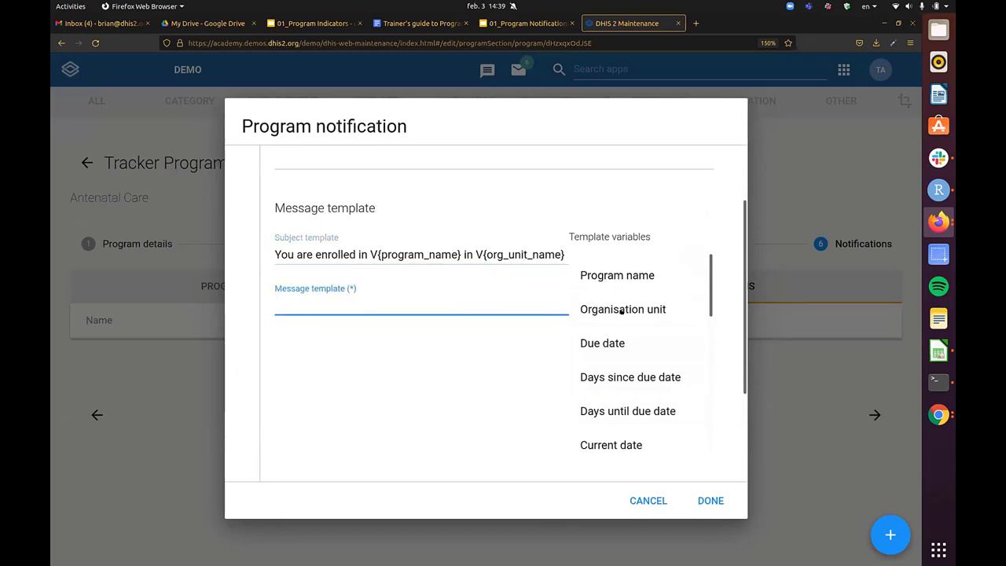
- Begin the message with 'Dear', first and last name variables, and 'you are now enrolled in'
scroll(625, 362, "down", 2)
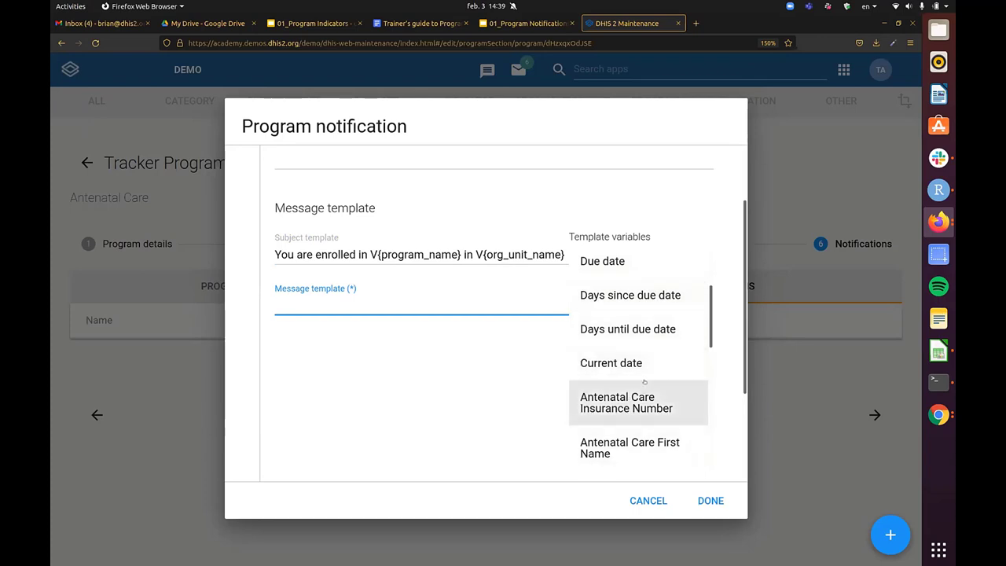
scroll(642, 369, "down", 2)
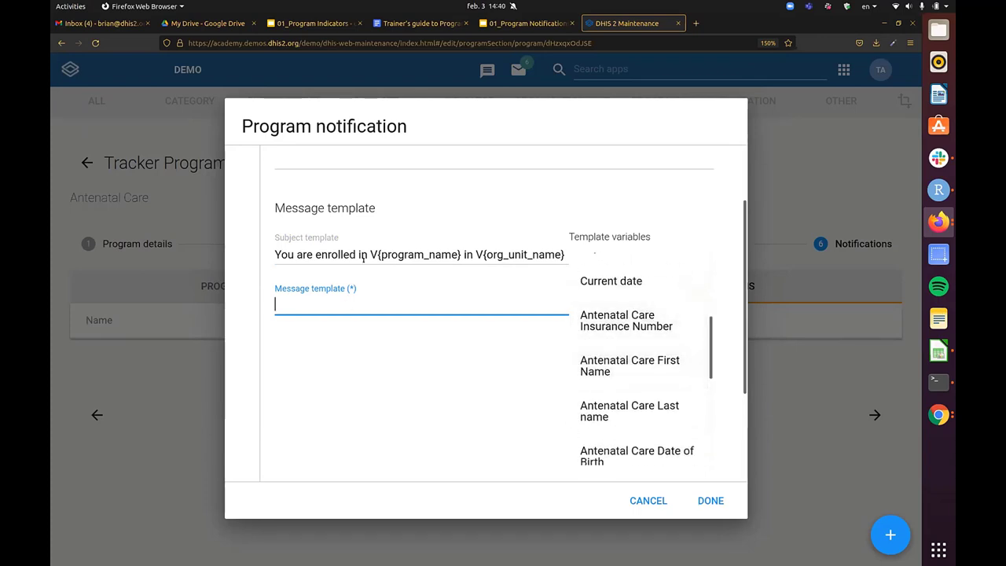
type("Dear A{sB1IHYu2xQT")
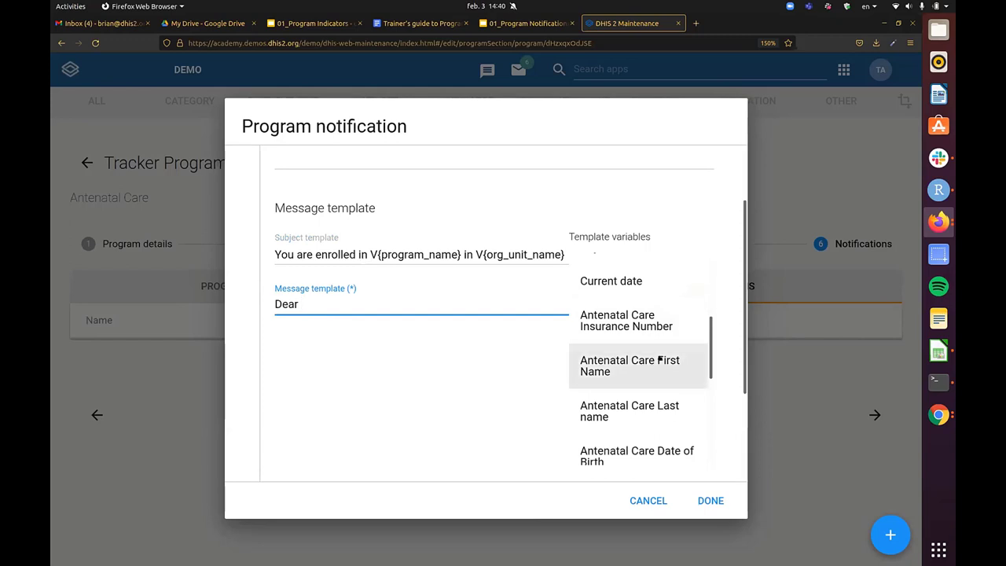
left_click(659, 359)
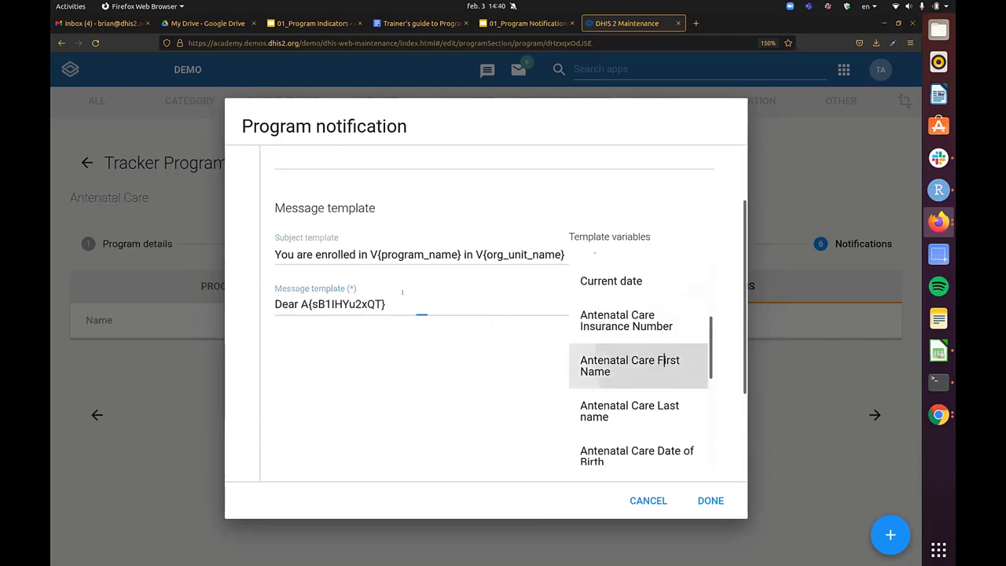
left_click(662, 410)
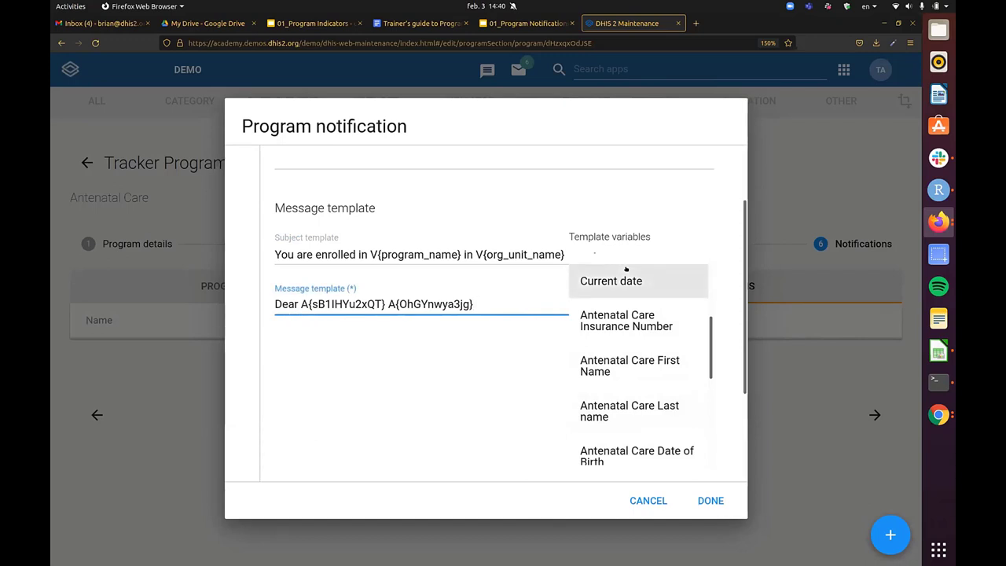
type("you are now enrolled in")
- Add program name, 'at' organisation unit, and 'Please keep track of your visit dates.'
scroll(744, 314, "up", 2)
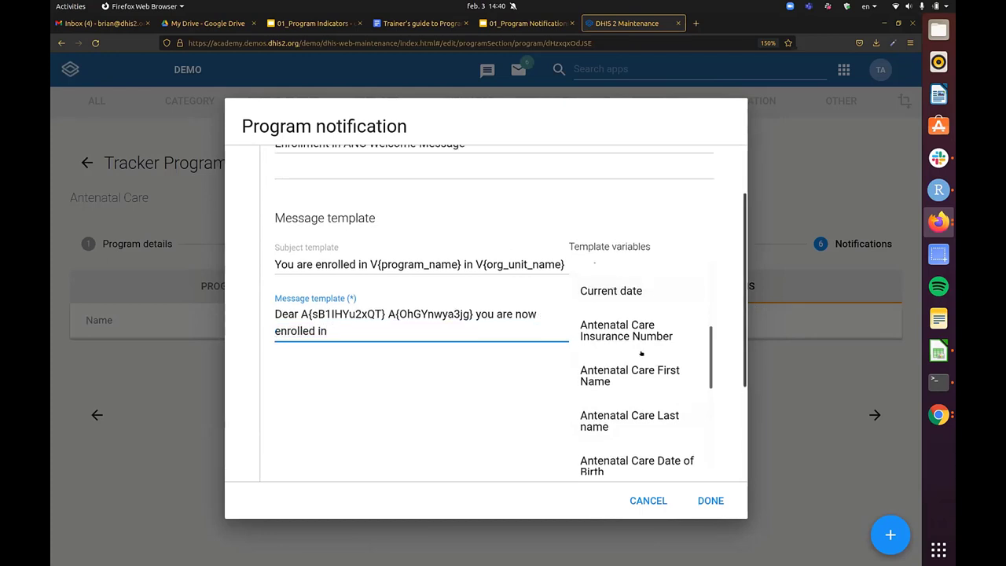
scroll(649, 385, "down", 2)
scroll(648, 432, "up", 2)
scroll(649, 432, "down", 2)
scroll(648, 428, "up", 2)
scroll(652, 387, "up", 2)
scroll(652, 385, "up", 2)
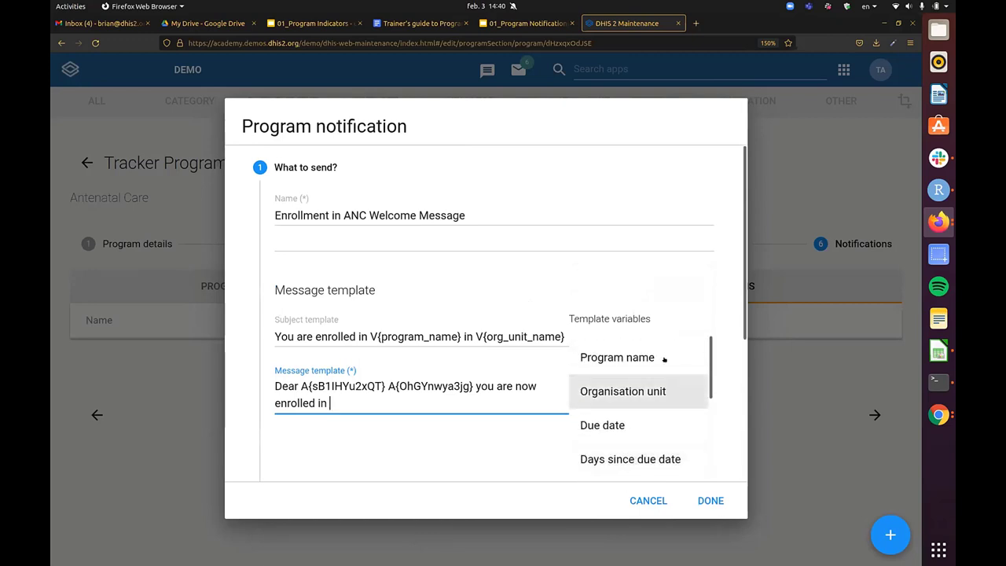
left_click(664, 359)
scroll(484, 440, "down", 2)
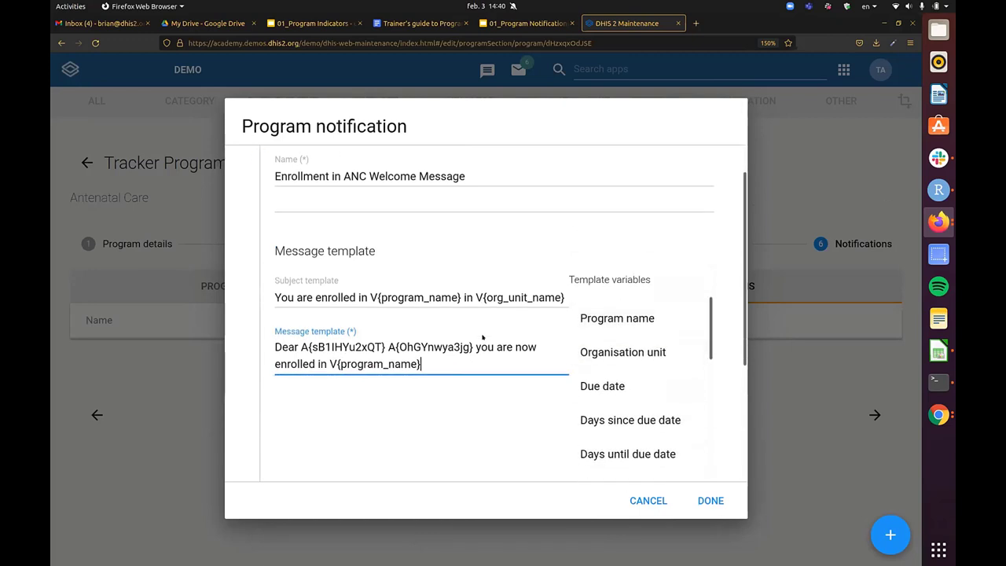
type("at")
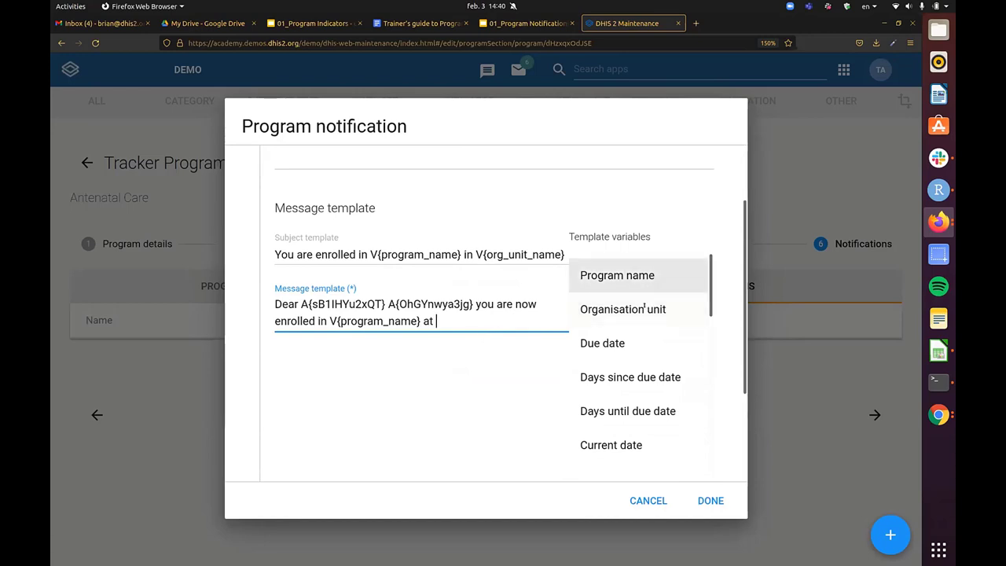
left_click(650, 309)
left_click(537, 315)
type(". ")
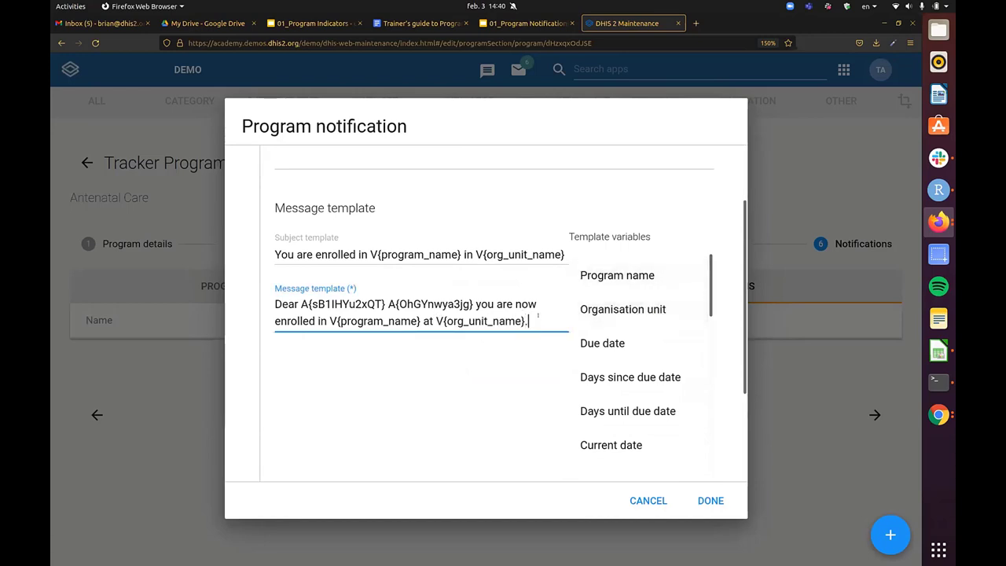
type("Please keep track ")
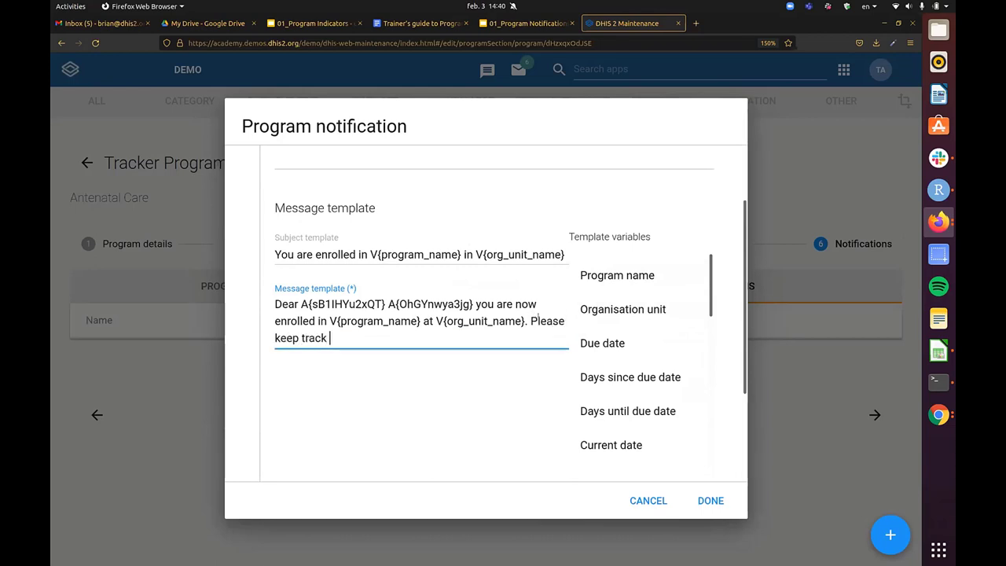
type("of your visit dates.")
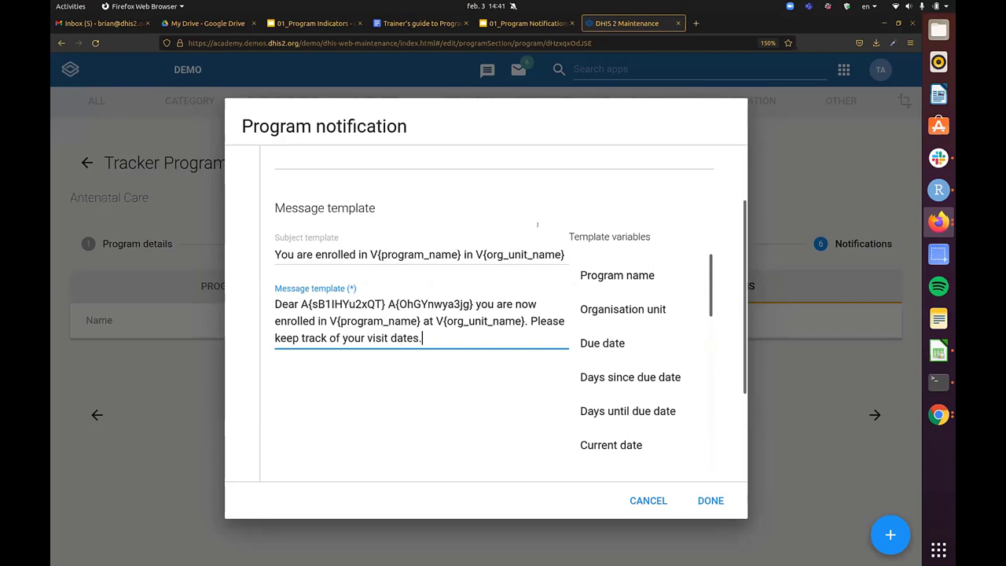
scroll(515, 302, "down", 2)
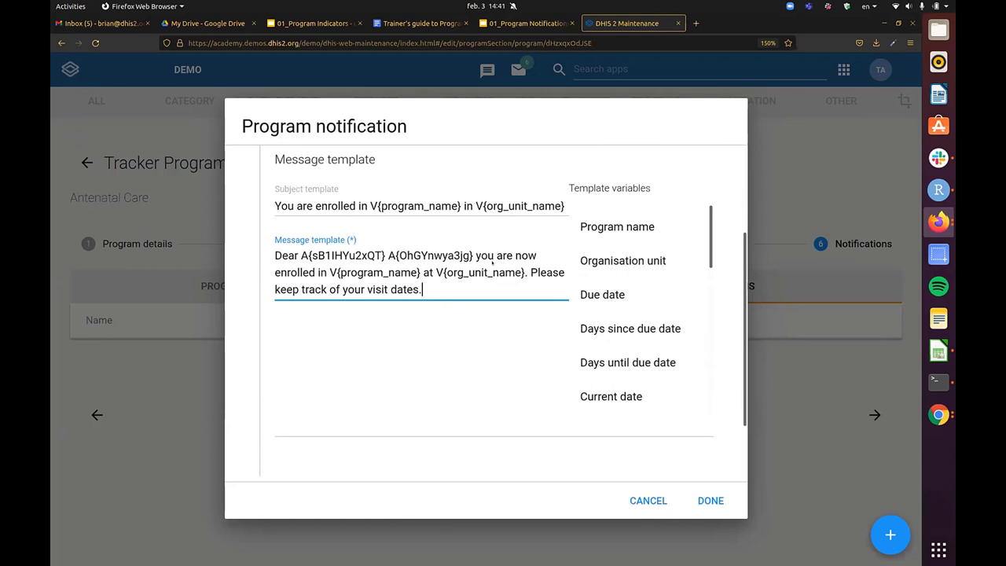
scroll(492, 264, "down", 3)
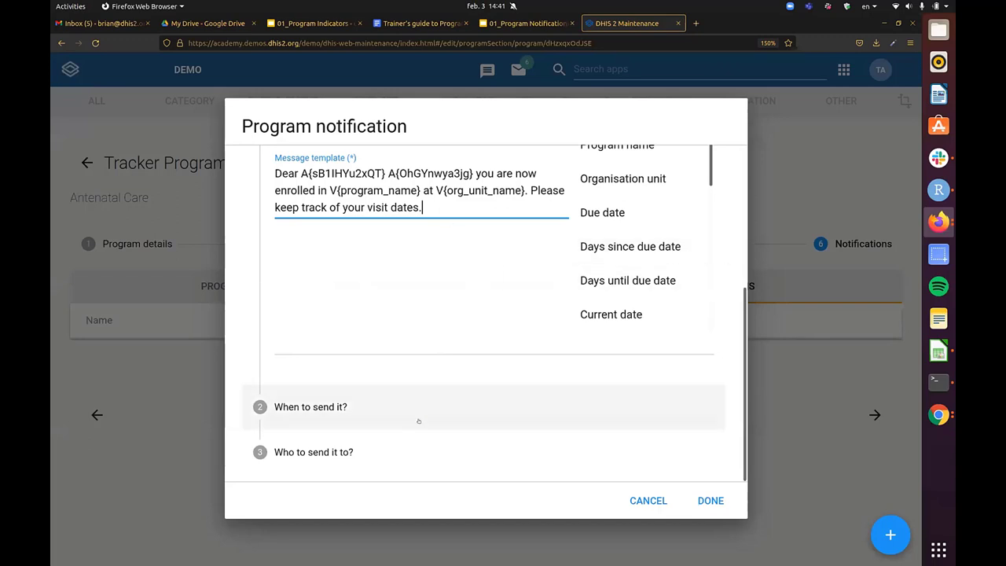
- Set the trigger to days scheduled from enrollment date in the When to send step
left_click(416, 407)
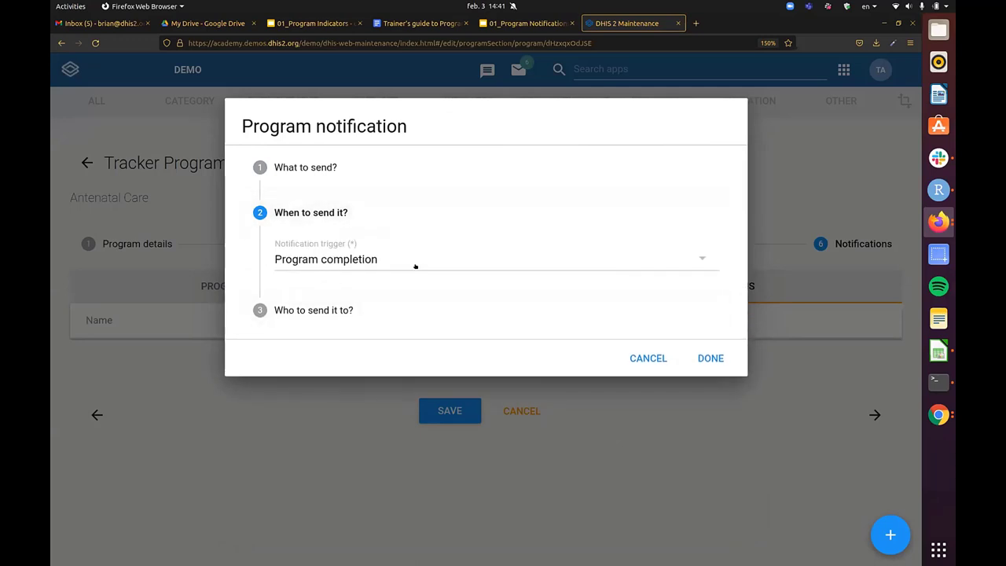
left_click(416, 266)
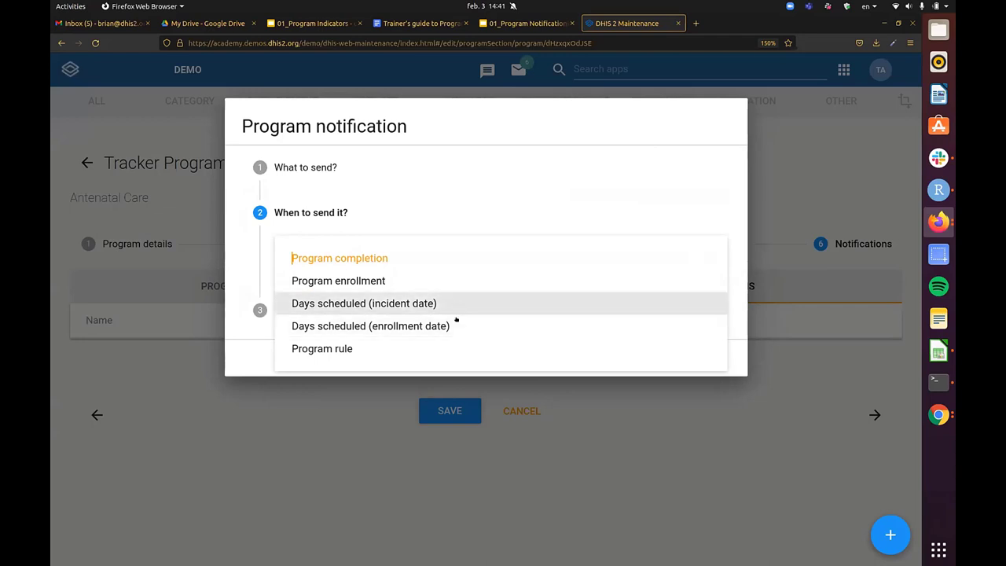
left_click(459, 320)
left_click(356, 290)
type("2")
key("BackSpace")
key("ctrl+minus")
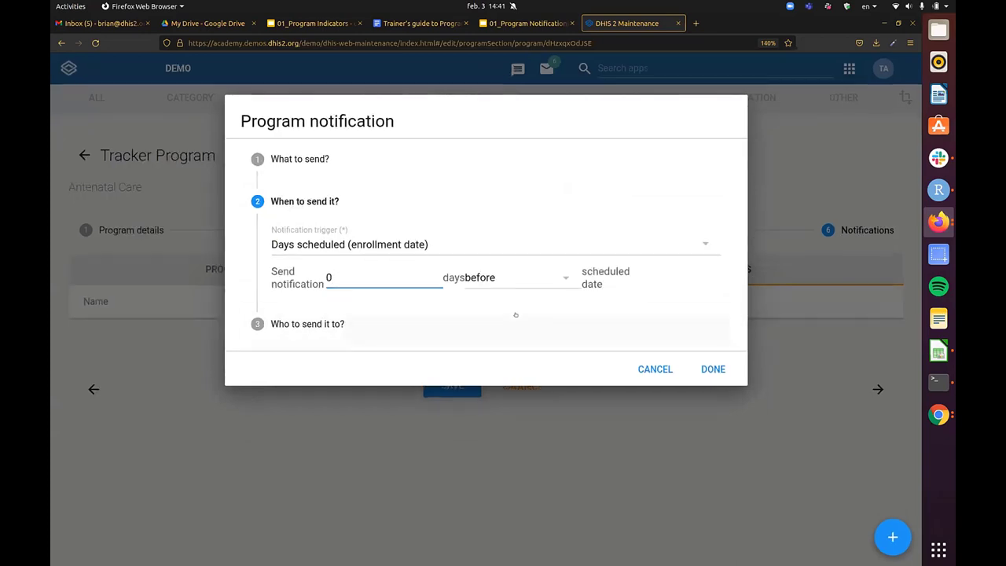
type("0")
key("BackSpace")
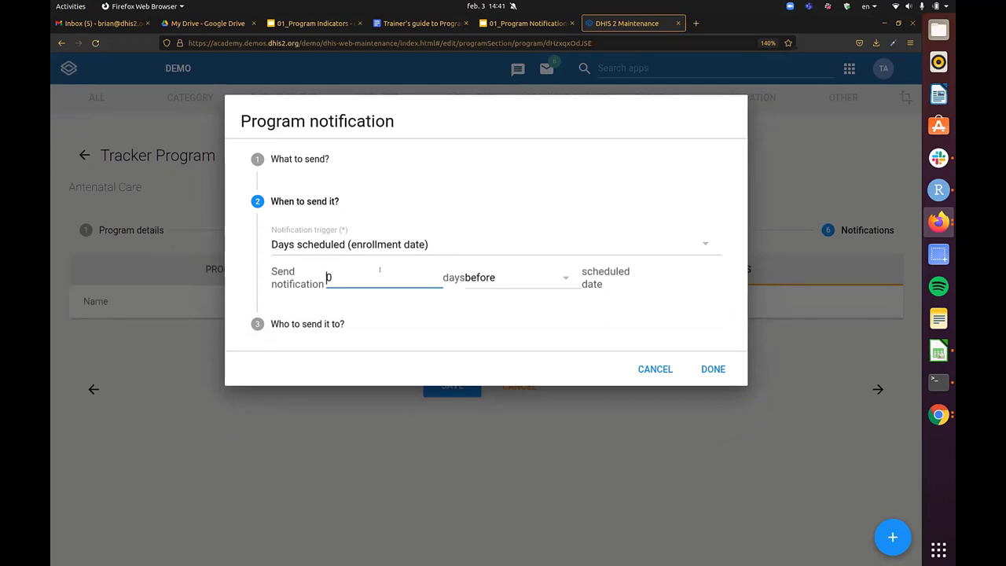
key("ctrl+minus")
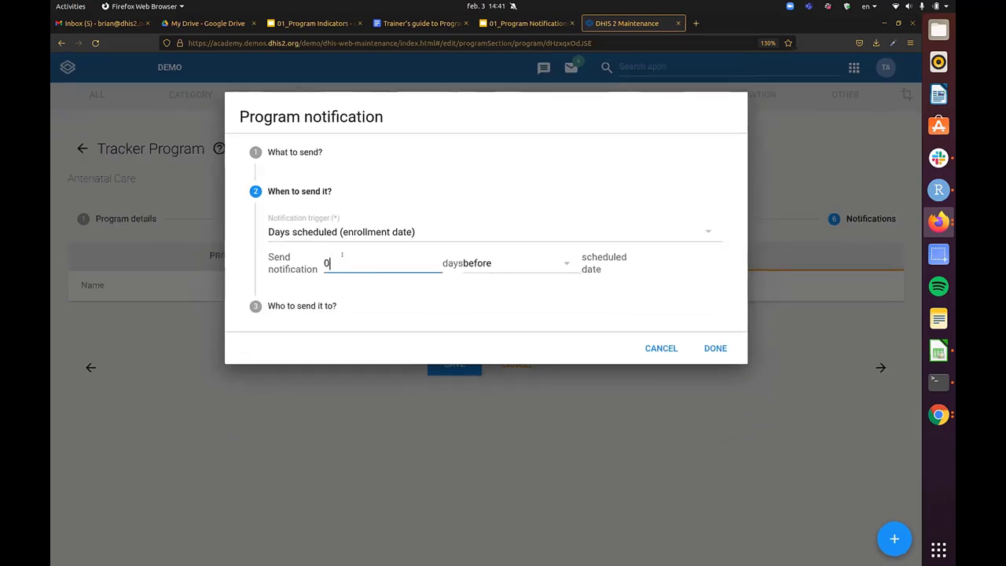
key("ctrl+minus")
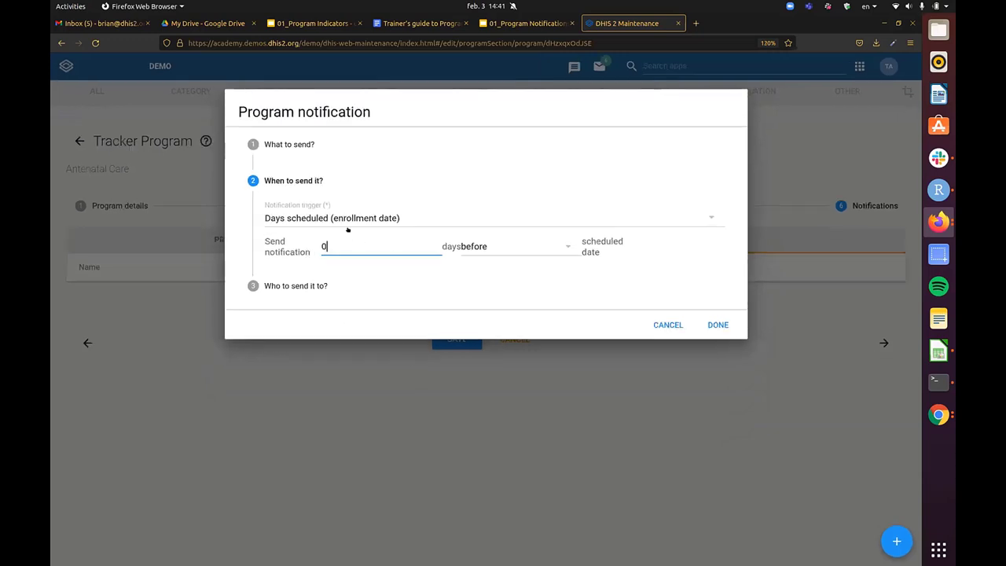
- Try the incident-date trigger, then use enrollment date, 2 days after scheduled date
left_click(347, 226)
key("Escape")
left_click(362, 224)
left_click(357, 251)
left_click(370, 217)
left_click(359, 269)
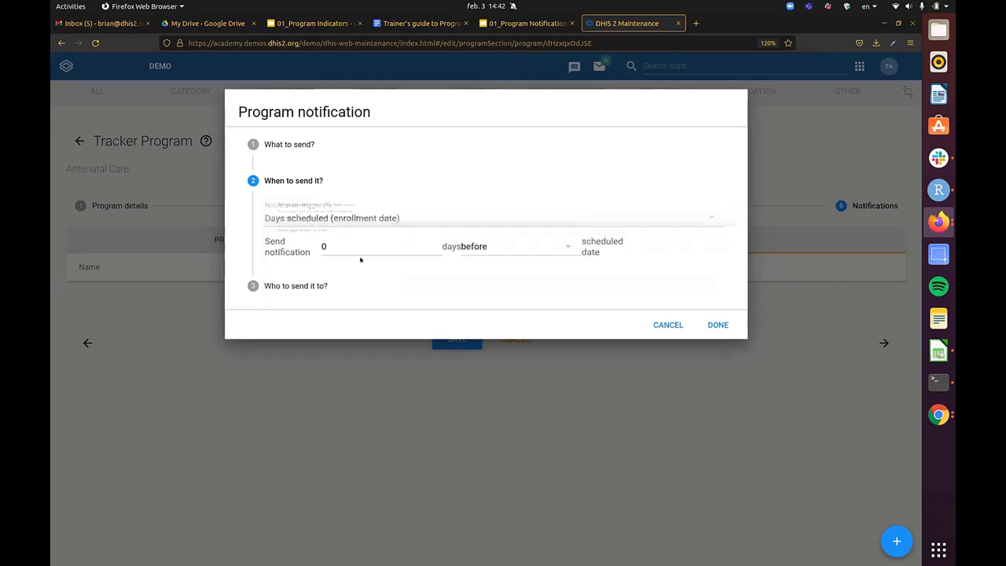
left_click(342, 247)
type("2")
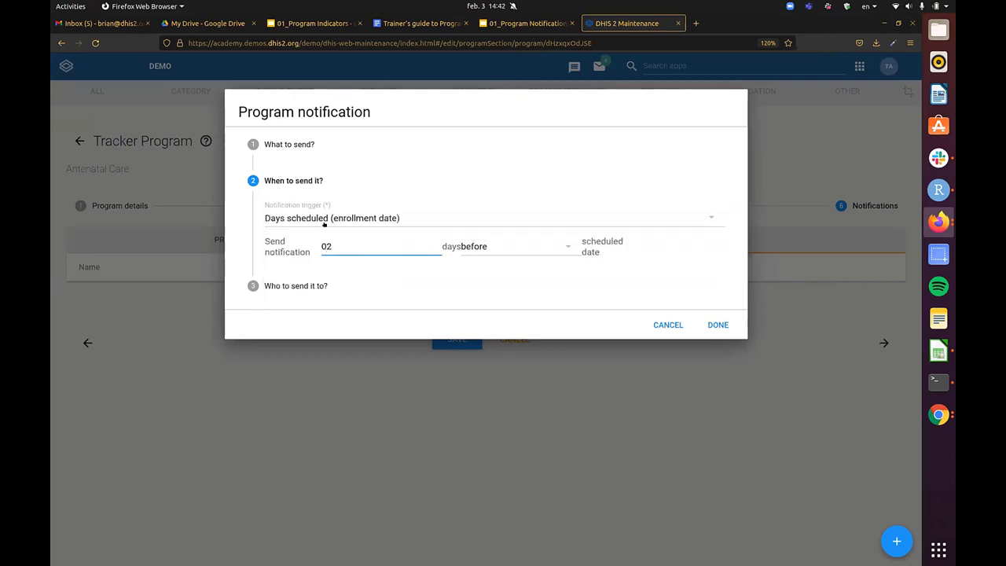
key("Tab")
left_click(567, 246)
left_click(479, 262)
left_click(366, 245)
- Try Program rule and Program completion, finally choosing the Program enrollment trigger
left_click(380, 218)
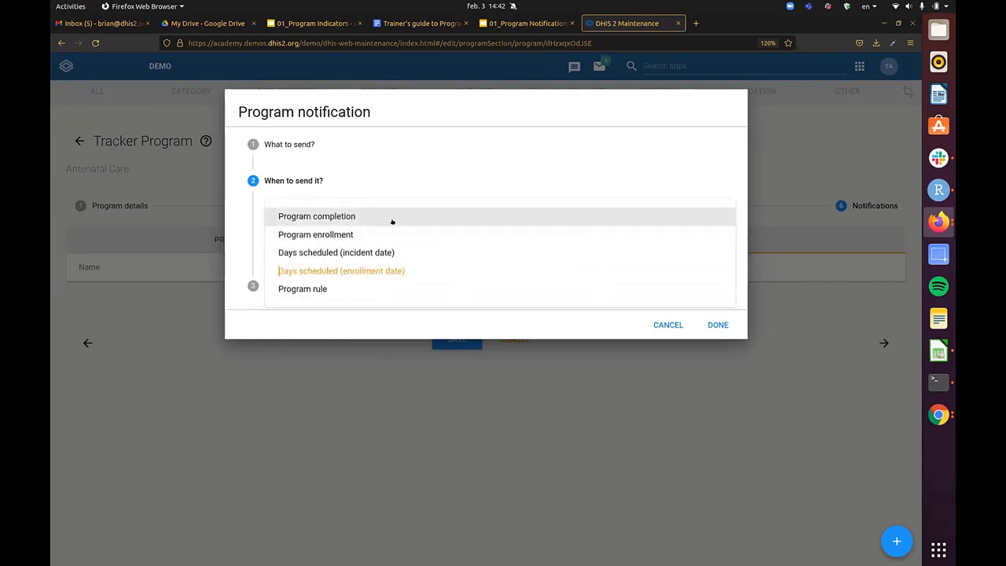
left_click(348, 289)
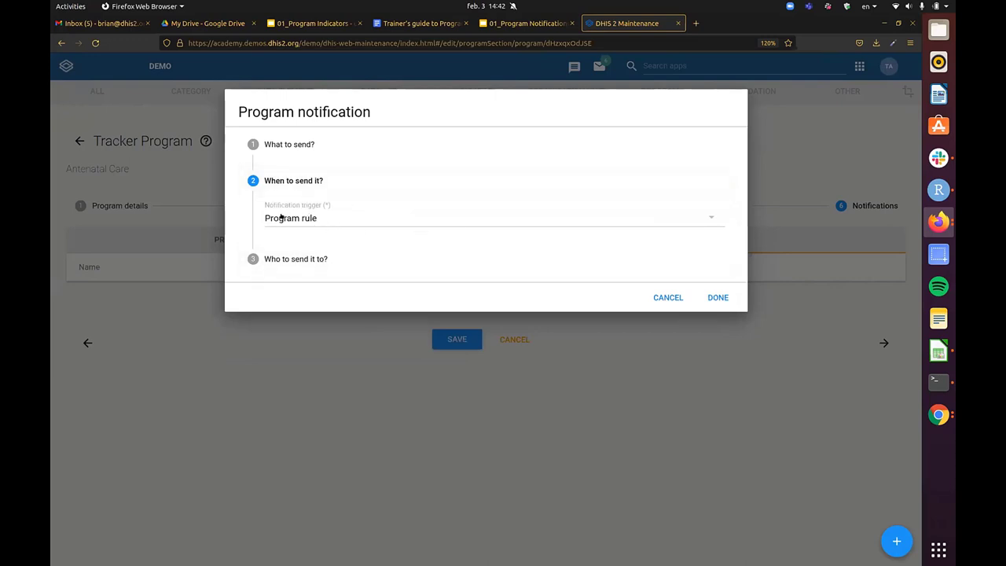
left_click(342, 221)
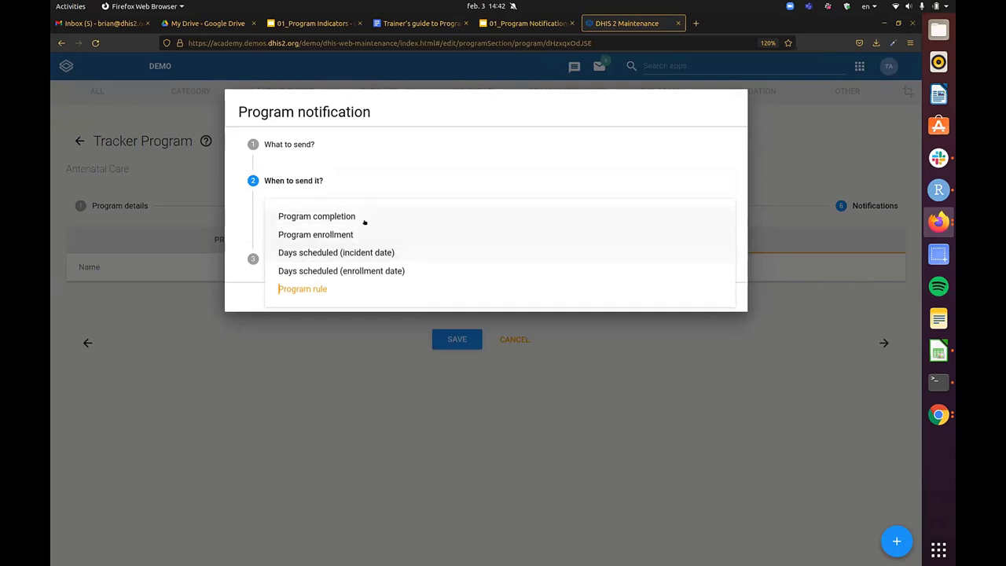
left_click(363, 216)
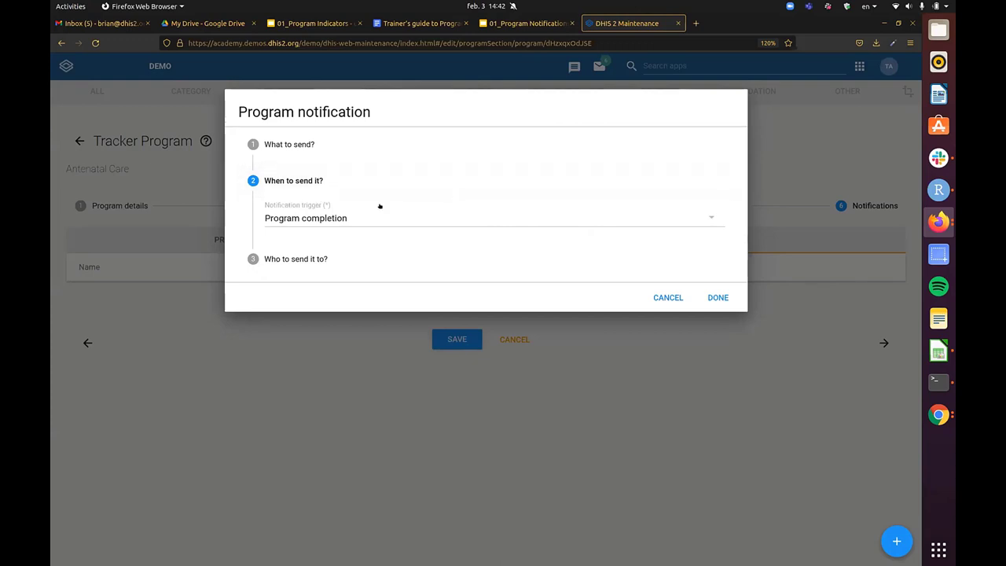
left_click(331, 220)
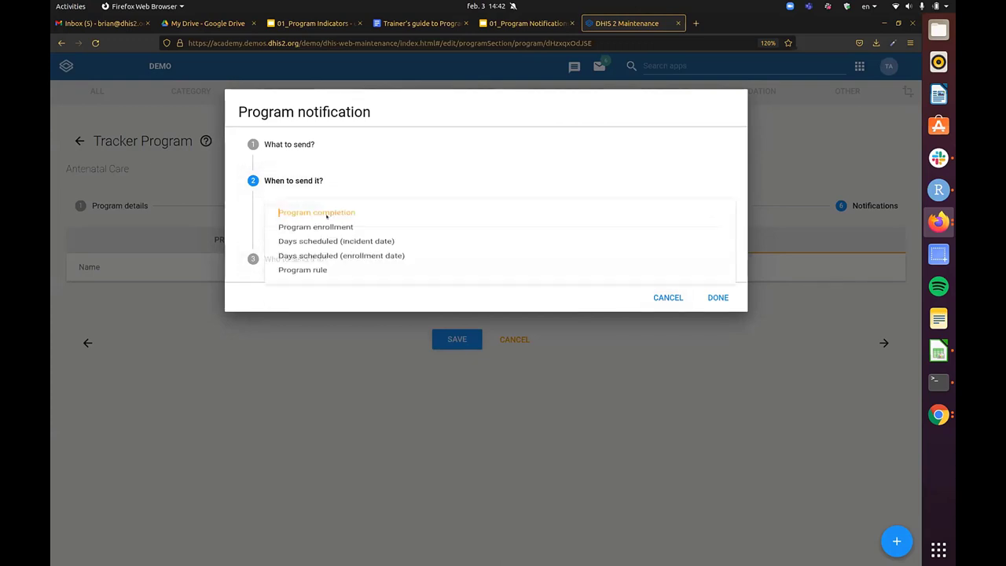
left_click(337, 234)
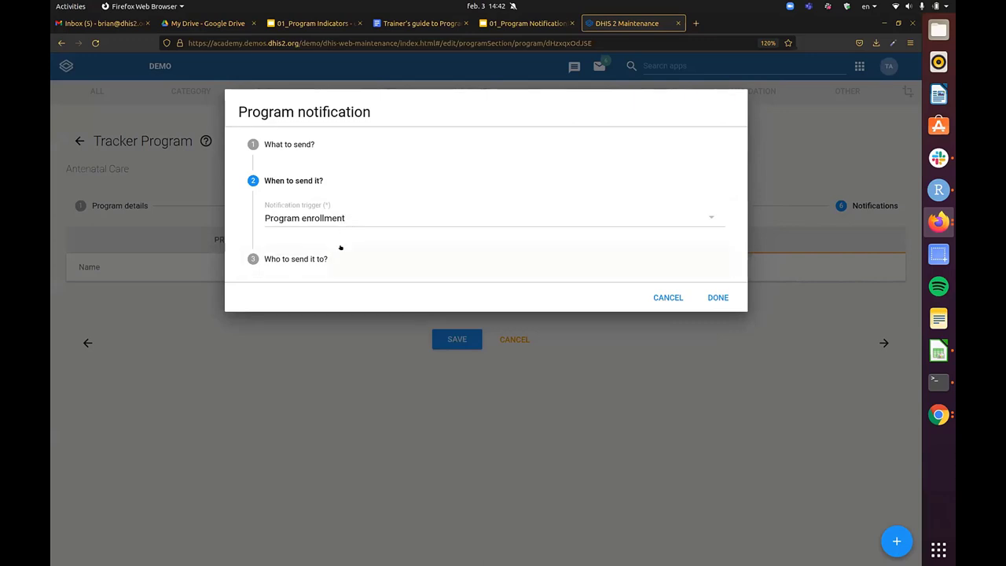
left_click(342, 258)
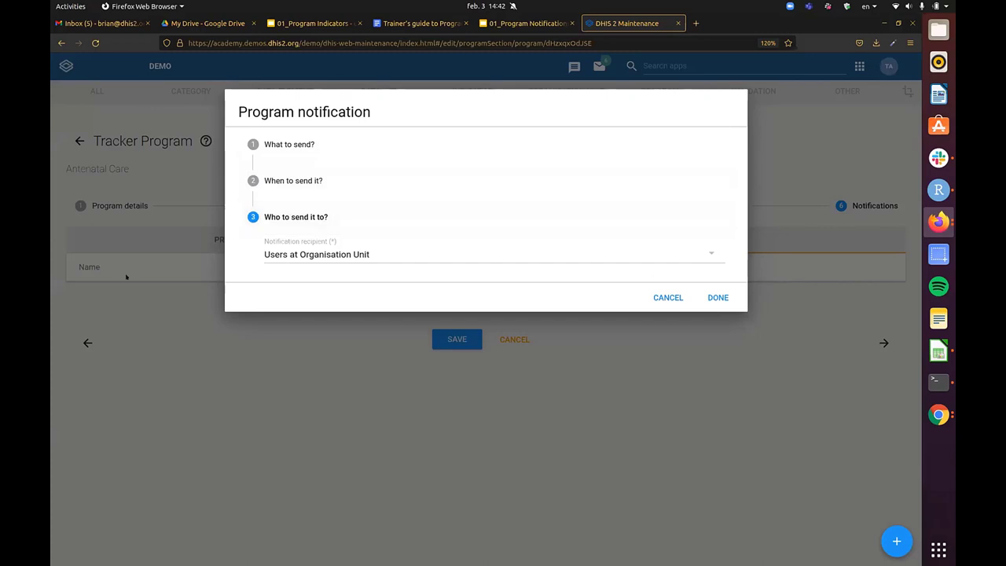
- Send the notification to the ANC Staff user group, notifying users in hierarchy only
left_click(370, 252)
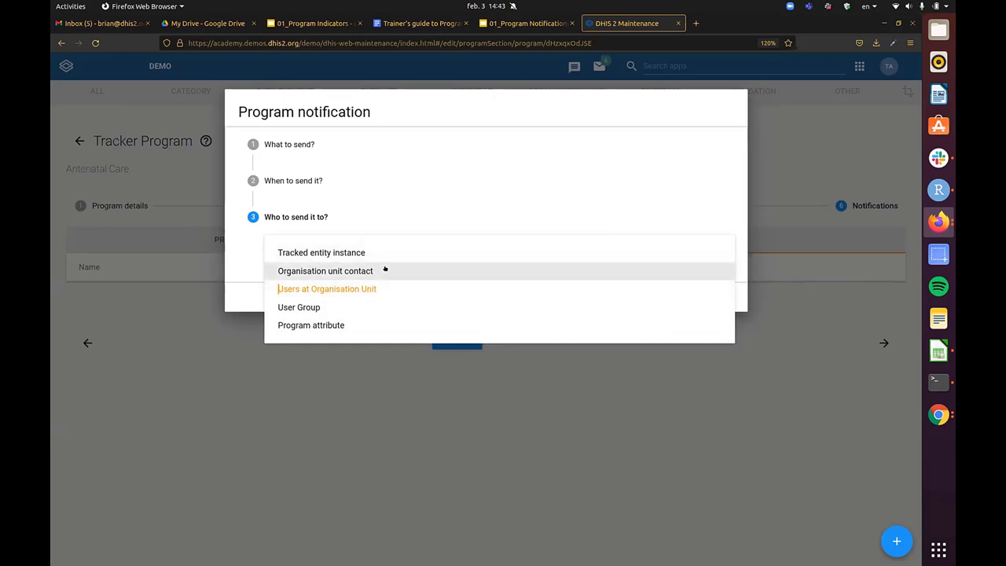
left_click(310, 307)
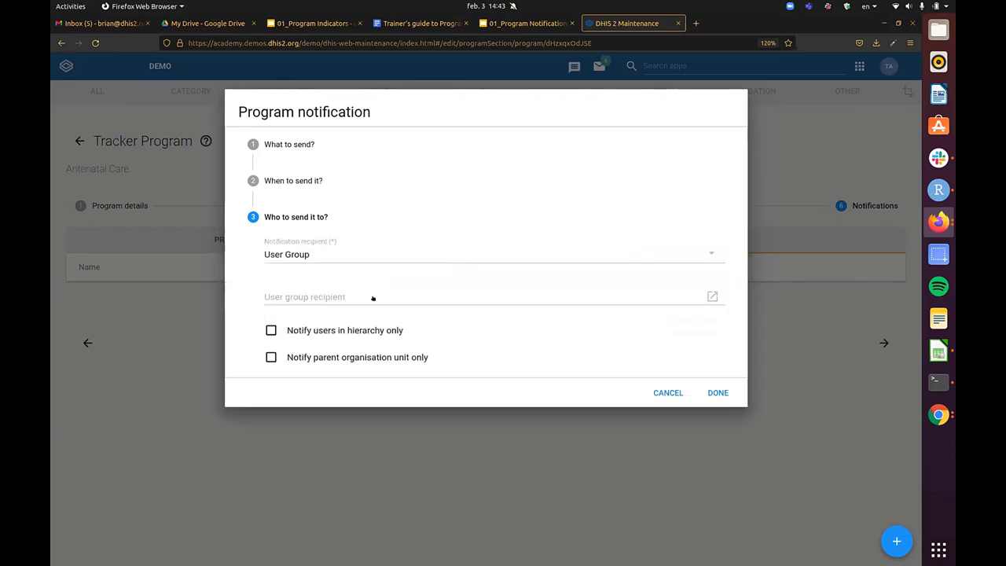
left_click(373, 298)
left_click(378, 303)
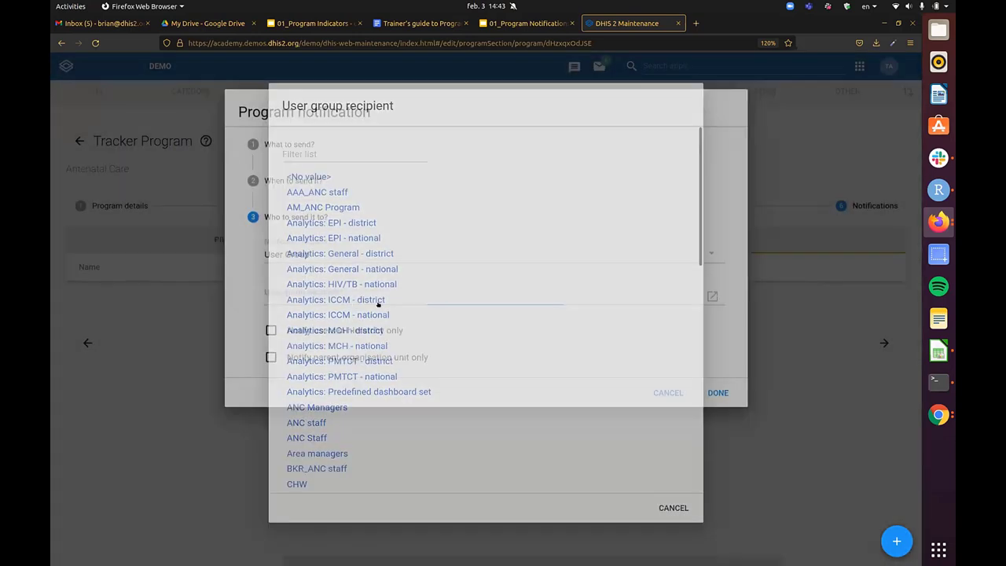
left_click(386, 296)
scroll(361, 264, "down", 5)
scroll(312, 326, "up", 2)
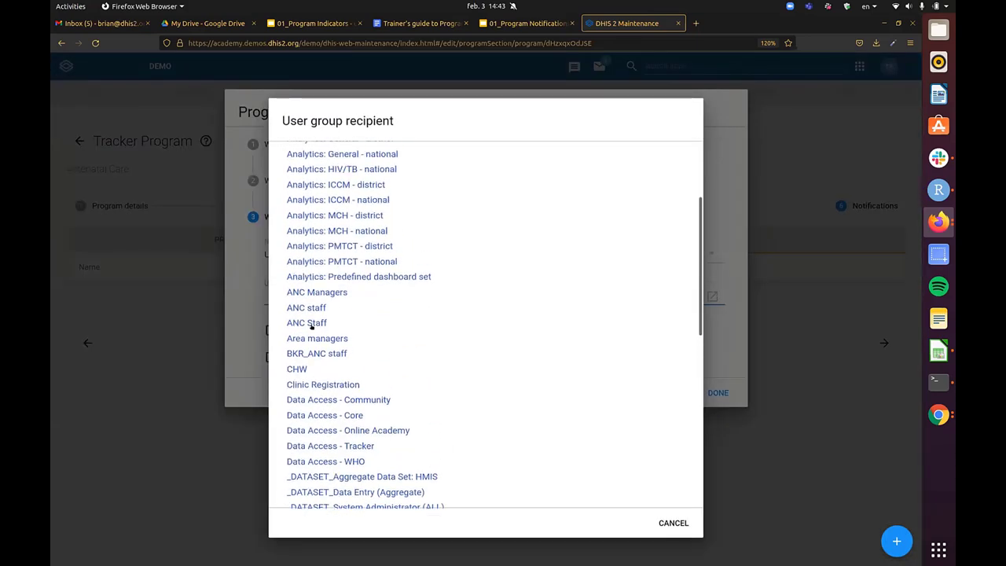
left_click(324, 322)
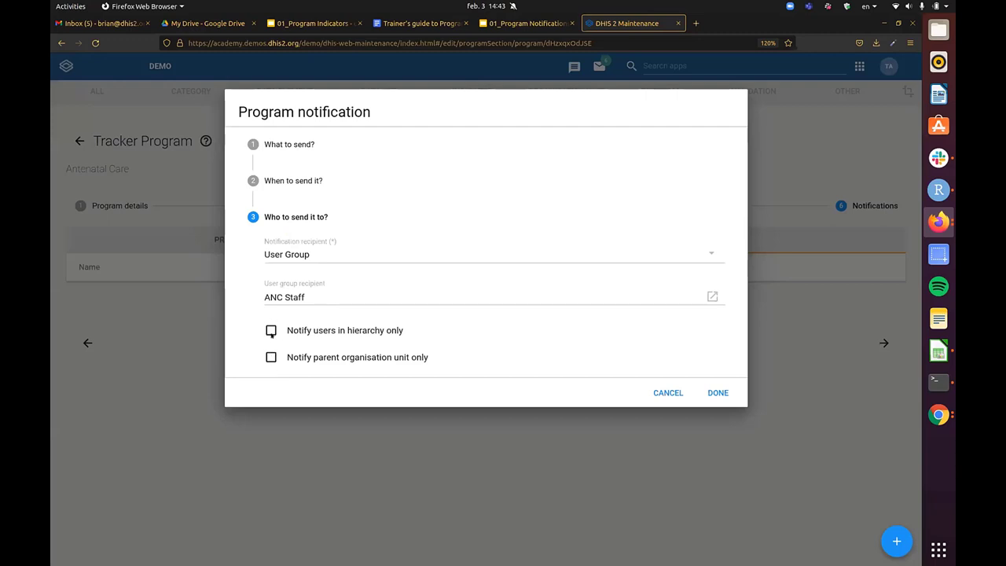
left_click(271, 330)
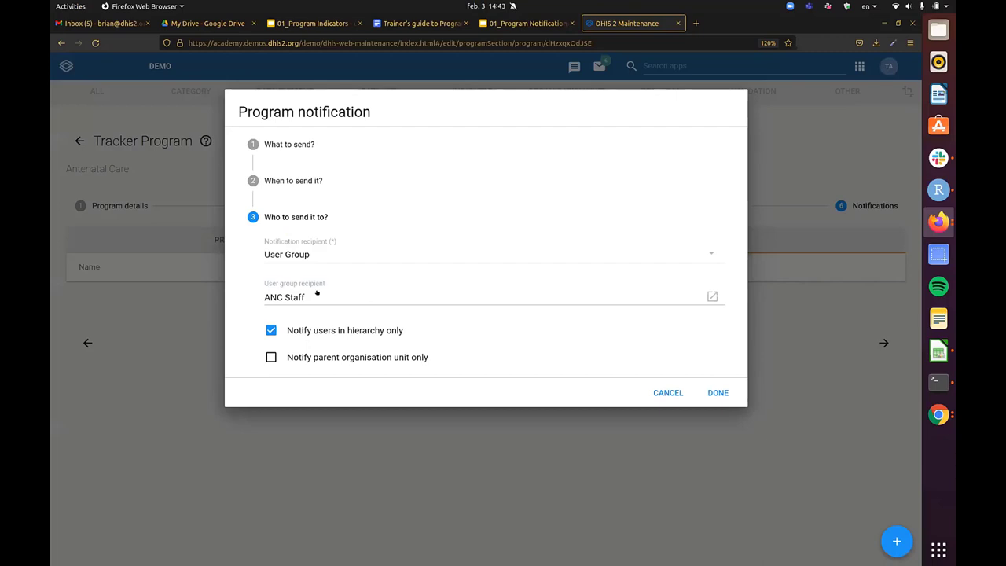
left_click(317, 292)
key("Escape")
left_click(348, 255)
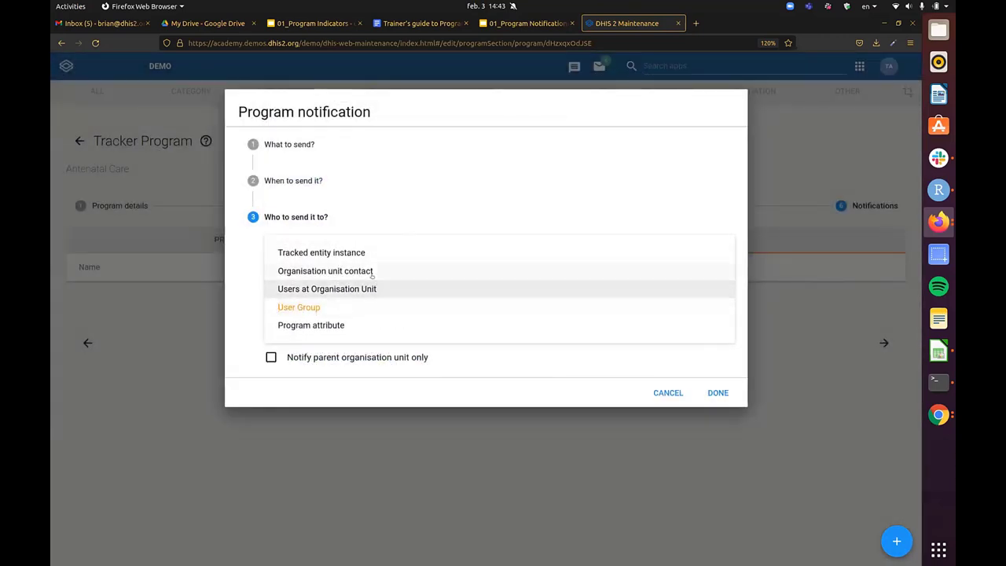
- Switch the recipient to the Antenatal Care E-mail program attribute and save the program
left_click(371, 270)
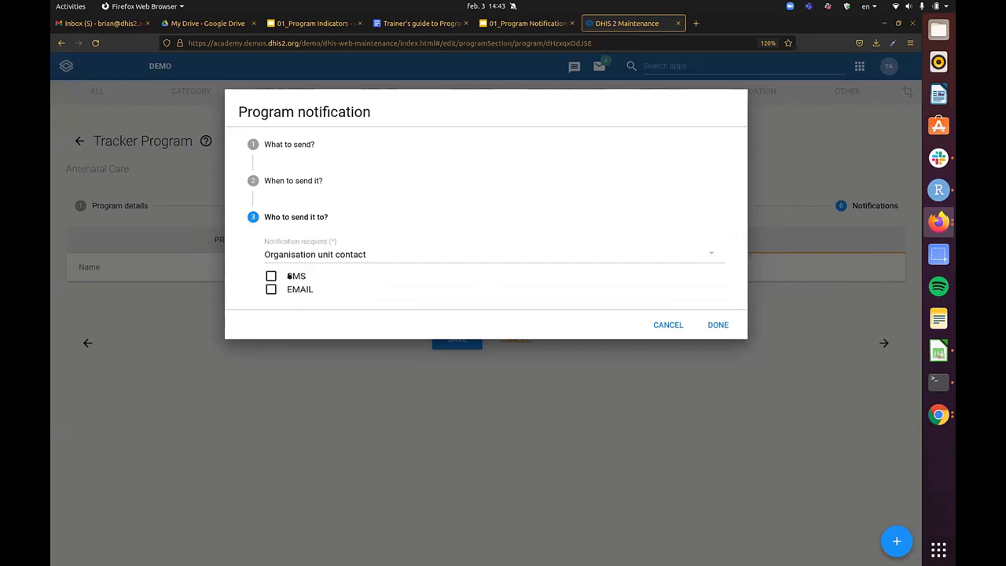
left_click(341, 251)
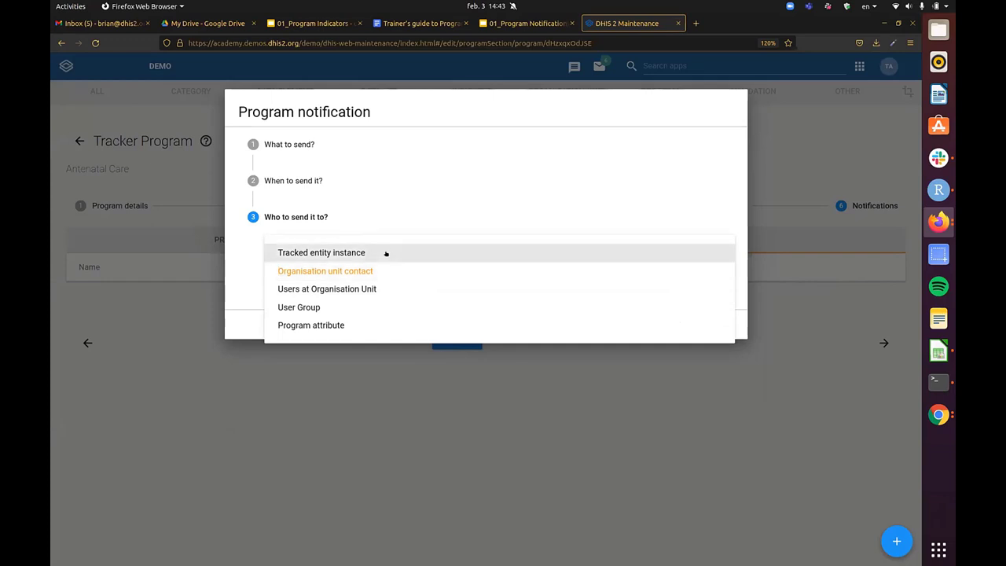
left_click(377, 322)
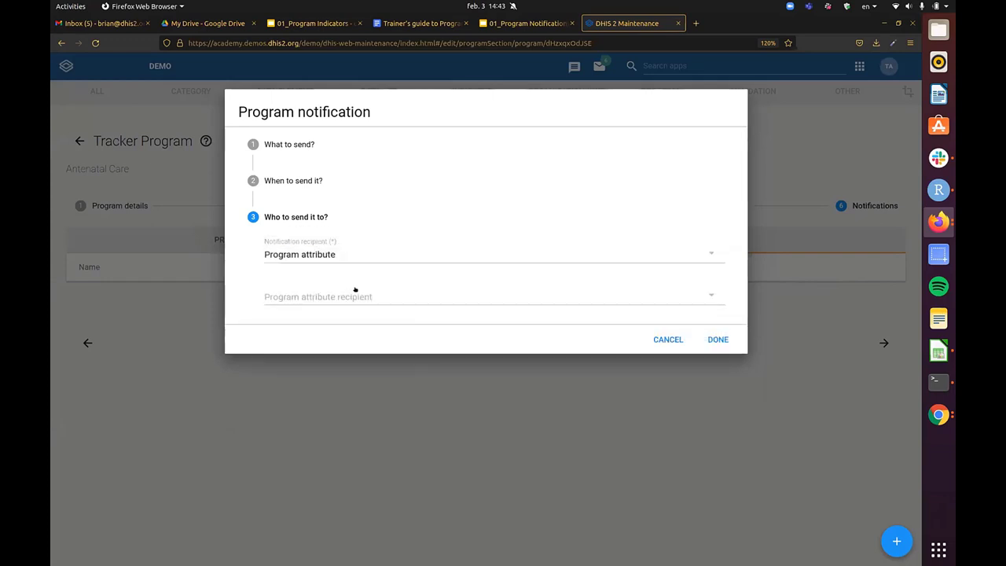
left_click(376, 296)
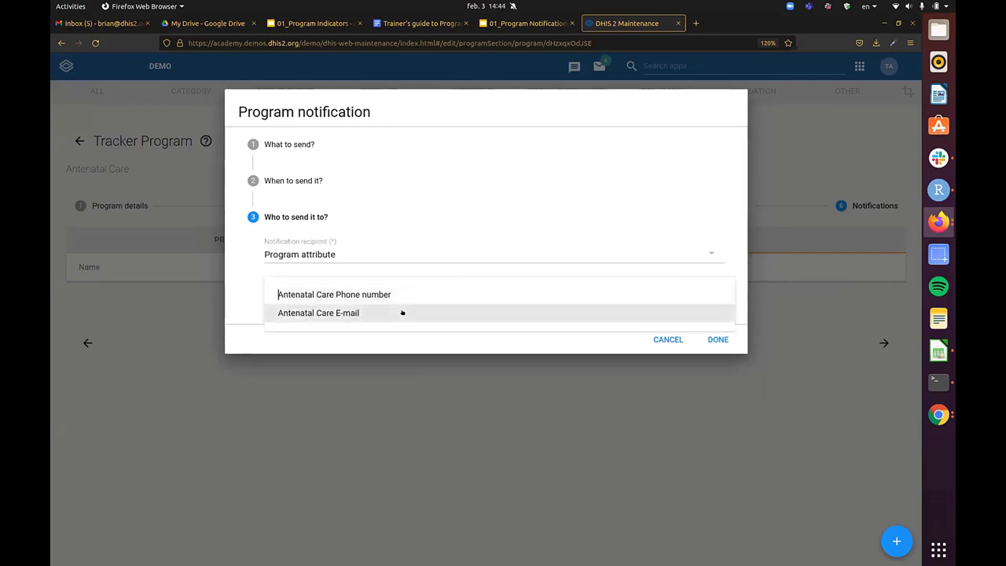
left_click(401, 313)
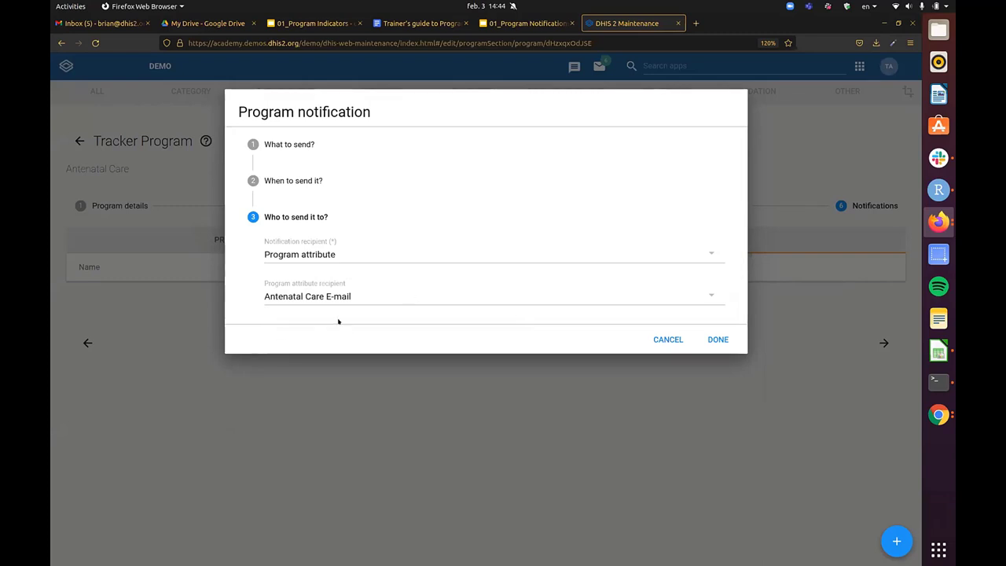
left_click(724, 338)
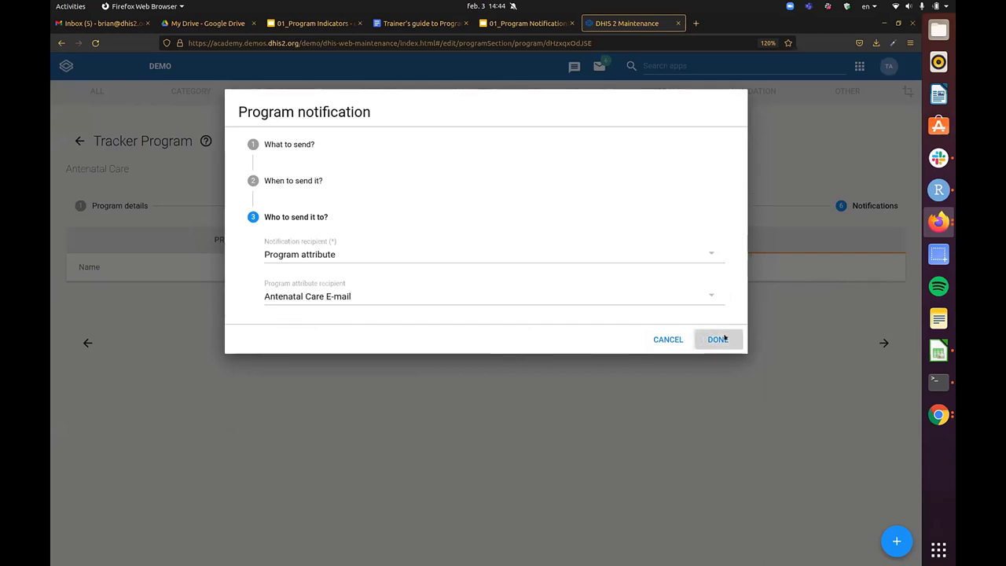
left_click(450, 366)
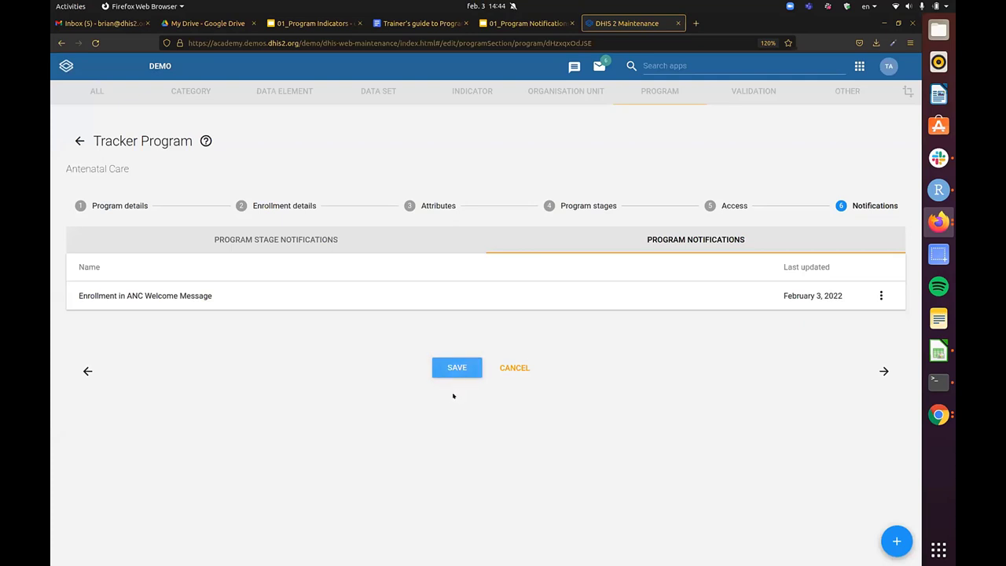
- Save the Antenatal Care program and launch the Browser Cache Cleaner app by searching 'clea'
left_click(457, 367)
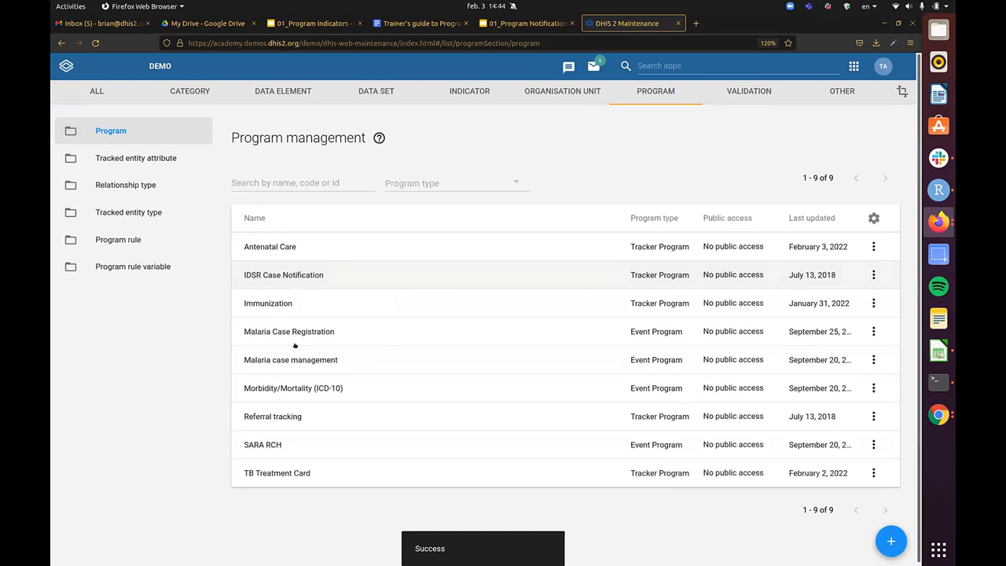
left_click(801, 60)
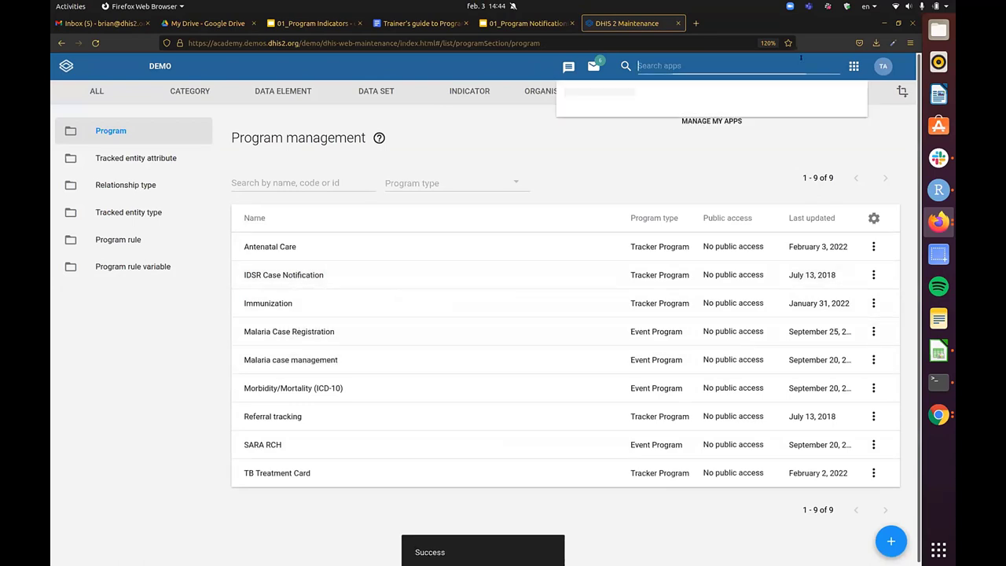
type("m")
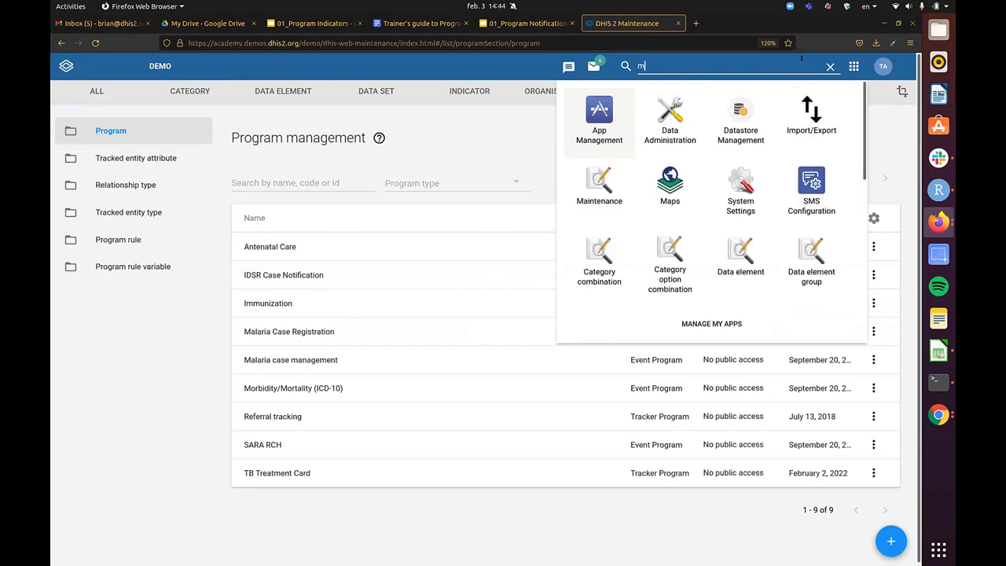
key("BackSpace")
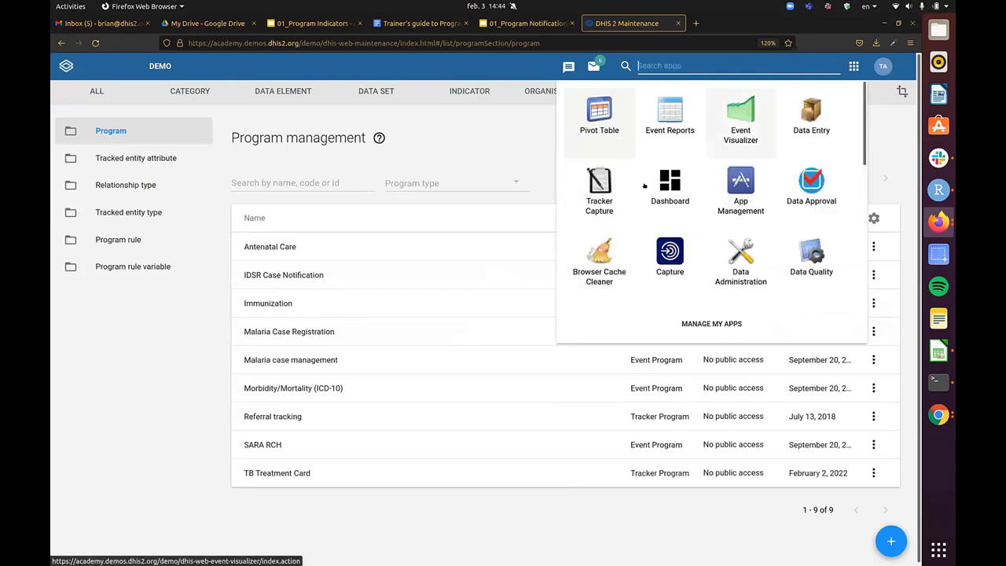
type("c")
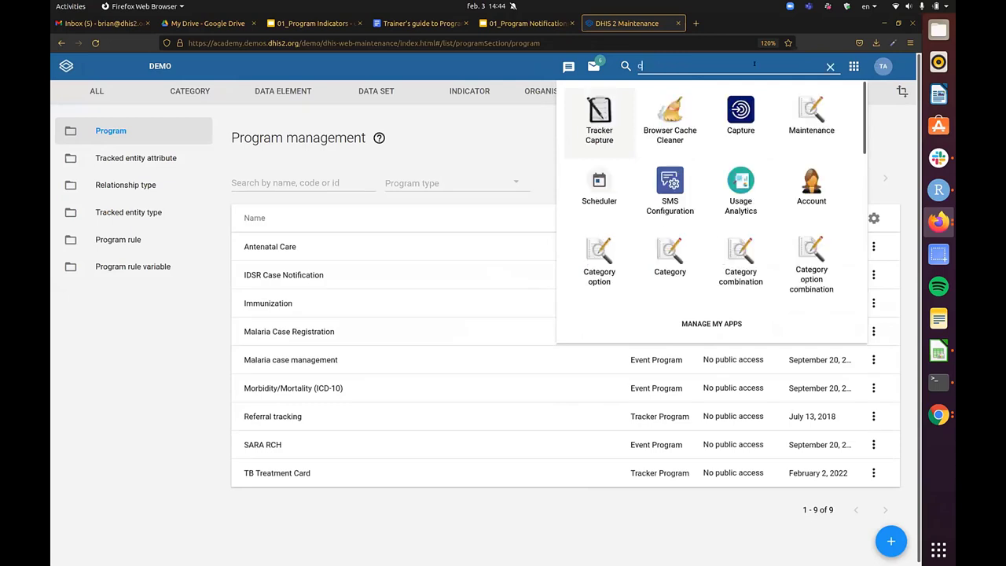
type("lea")
left_click(584, 123)
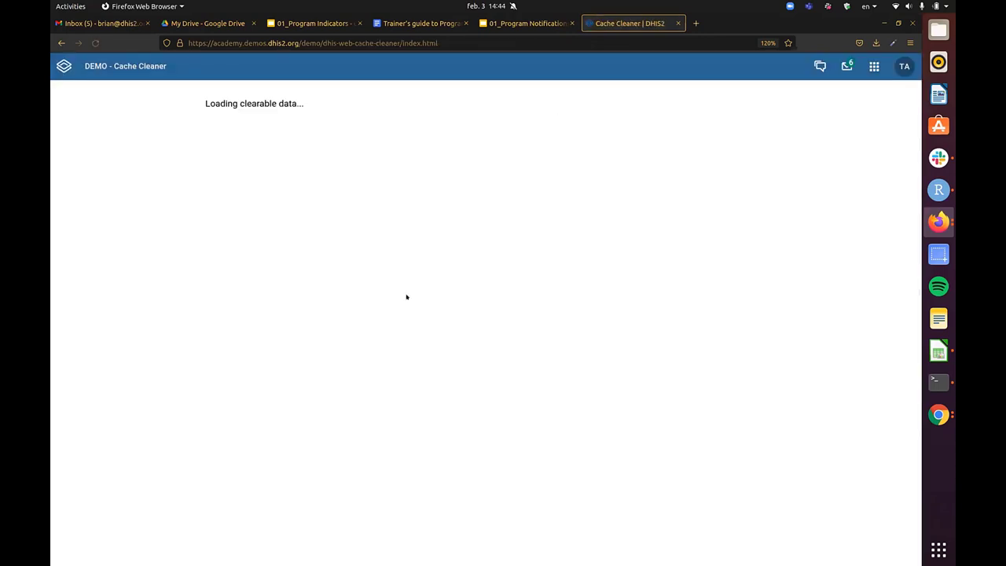
- Clear all cached browser storage and databases, then relaunch Tracker Capture from the apps menu
left_click(229, 123)
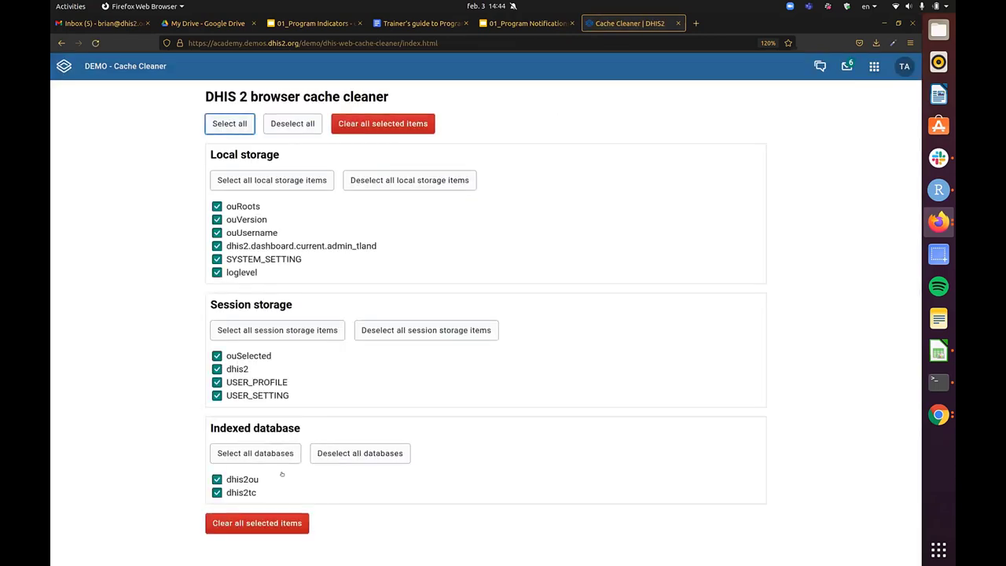
left_click(257, 523)
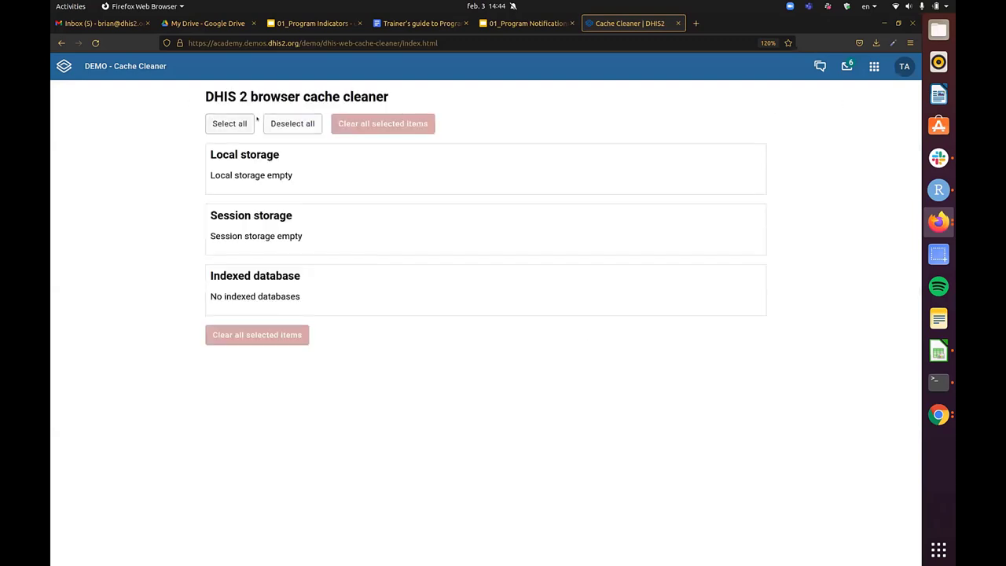
left_click(874, 66)
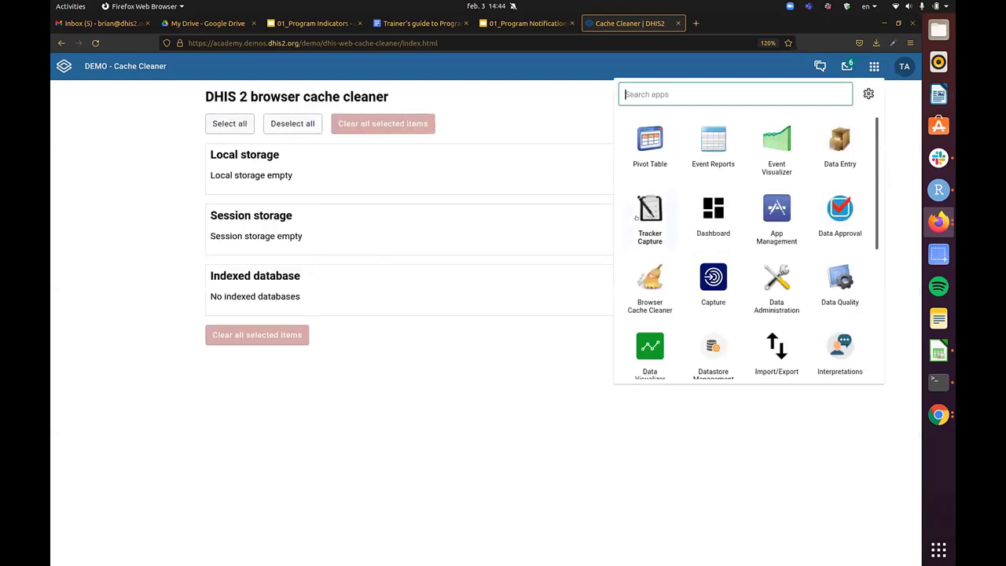
left_click(649, 216)
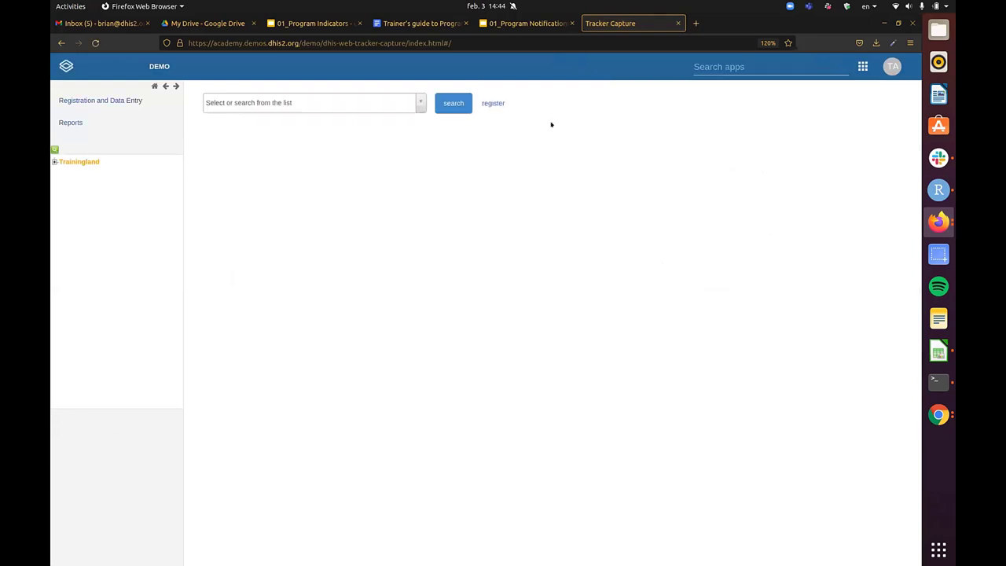
- Select Cardinal Hospital Gateway PHC under Trainingland > Animal Region > Bird District and start a registration
left_click(54, 161)
left_click(63, 171)
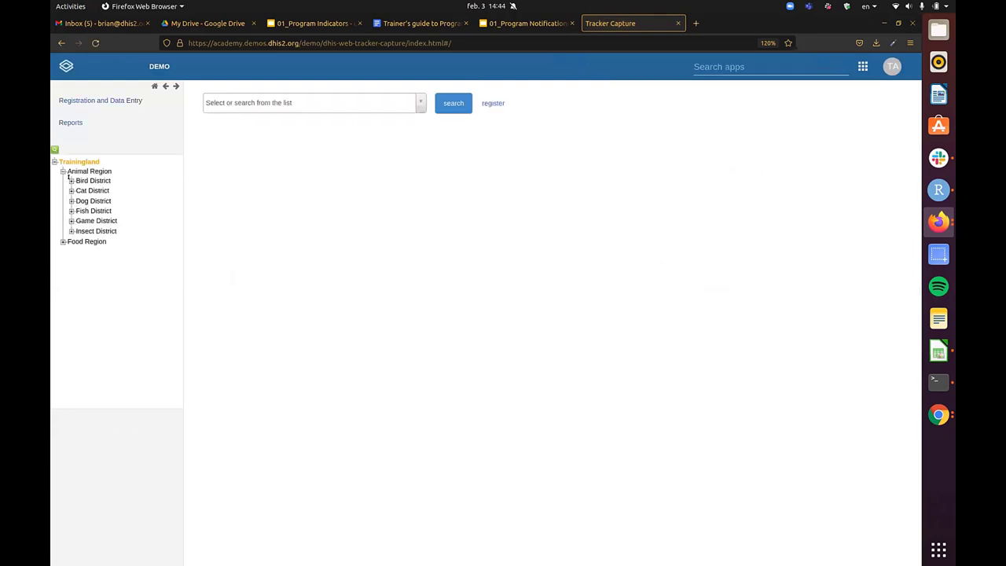
left_click(71, 181)
left_click(91, 190)
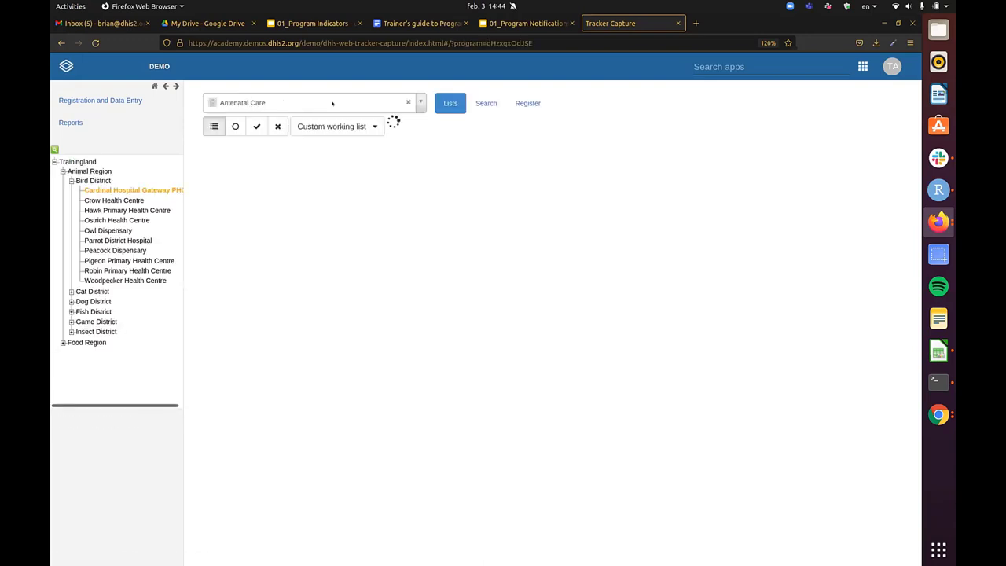
left_click(525, 103)
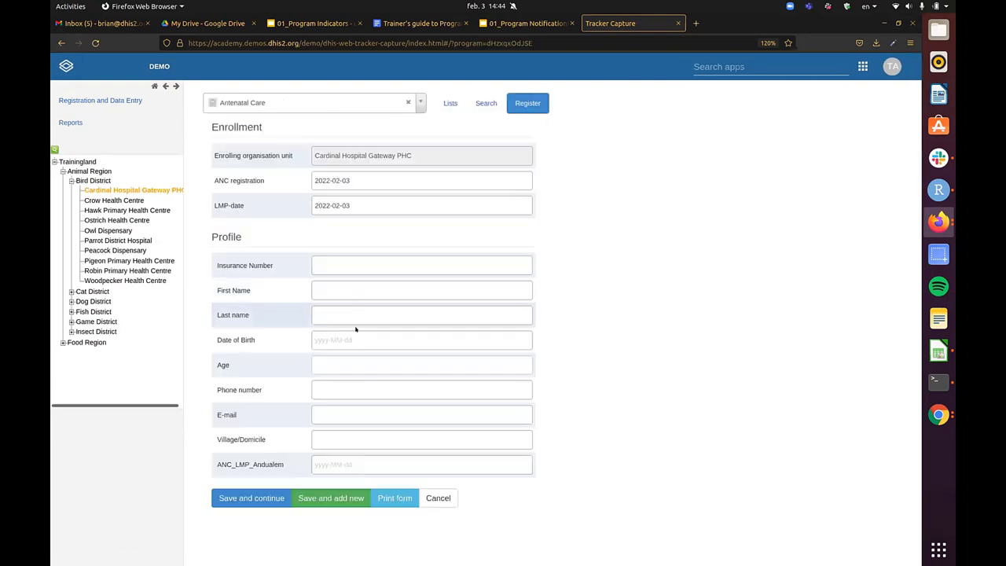
- Enter the test client's first and last name
left_click(364, 310)
left_click(364, 286)
type("another")
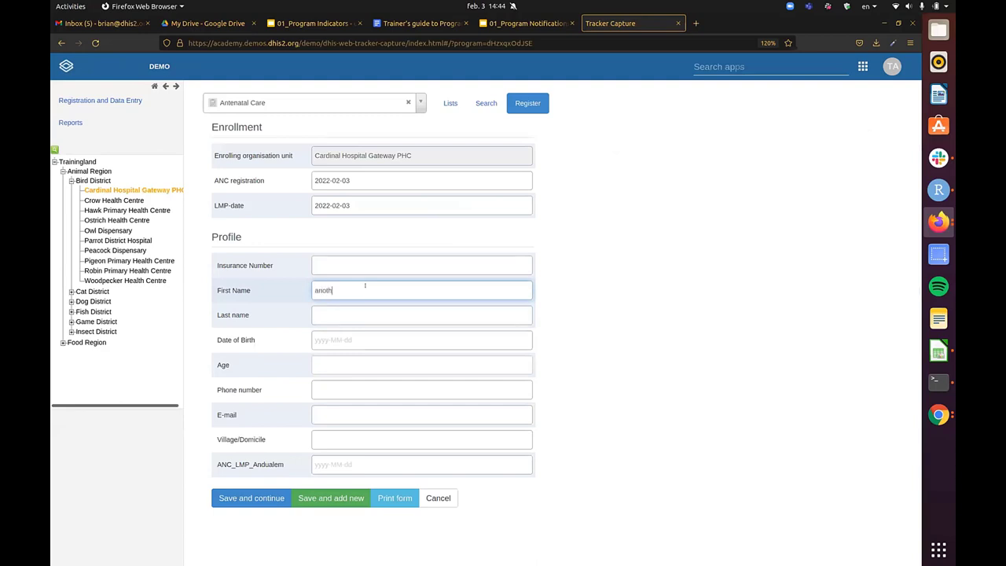
key("Tab")
type("funtest")
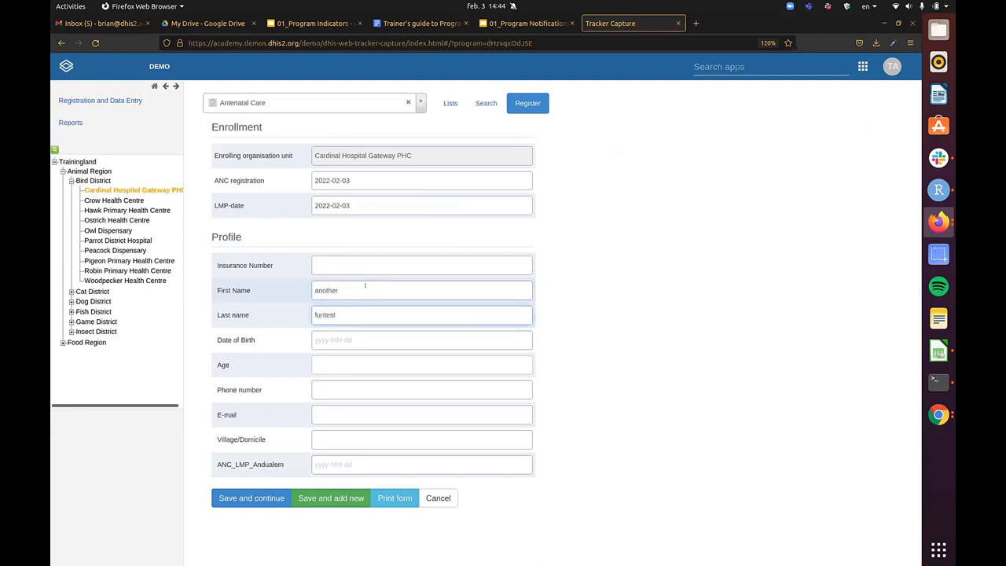
key("Tab")
left_click(392, 375)
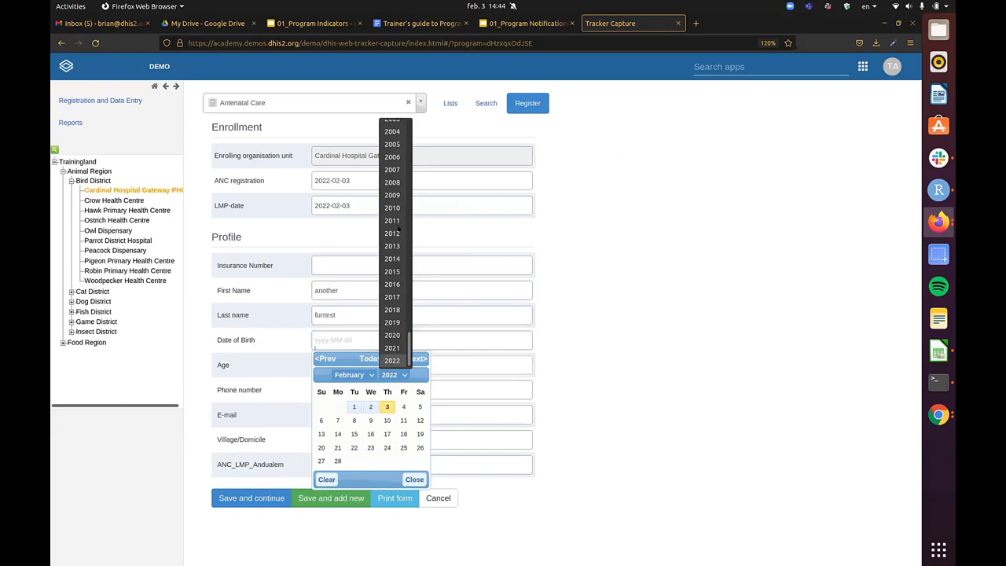
left_click(393, 196)
left_click(387, 420)
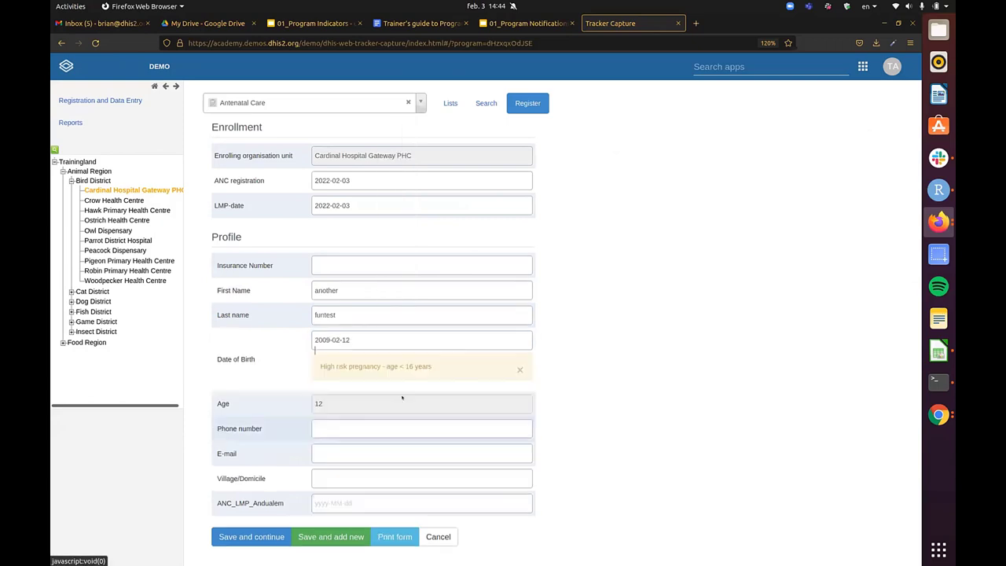
left_click(397, 374)
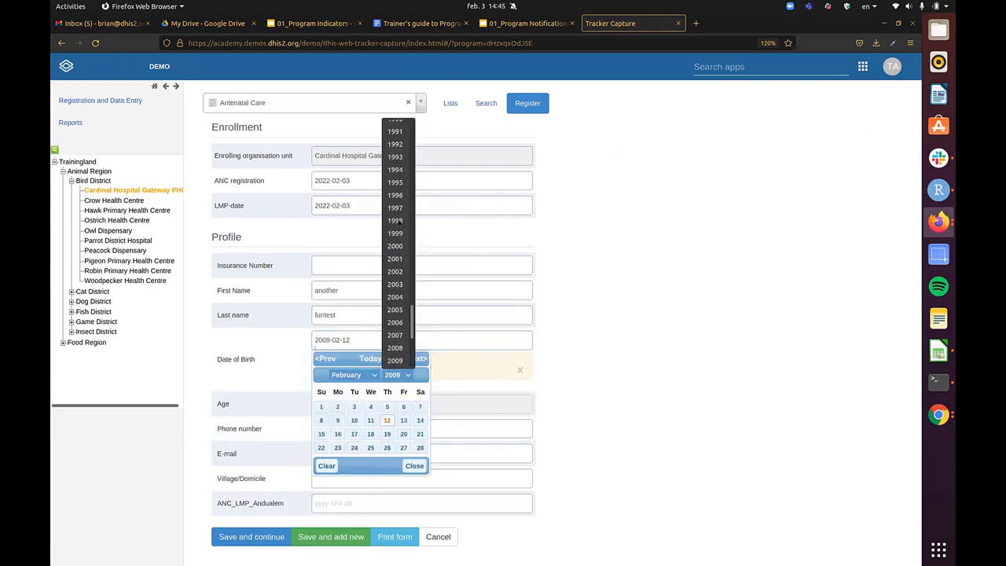
left_click(395, 157)
left_click(370, 406)
- Fill in the client's phone number and e-mail address
left_click(339, 382)
type("893473578")
key("Tab")
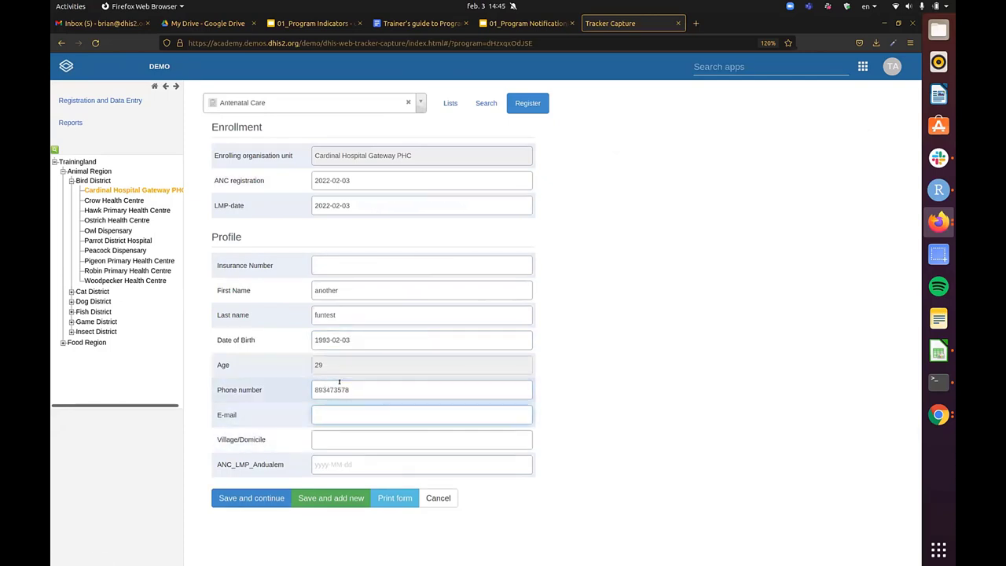
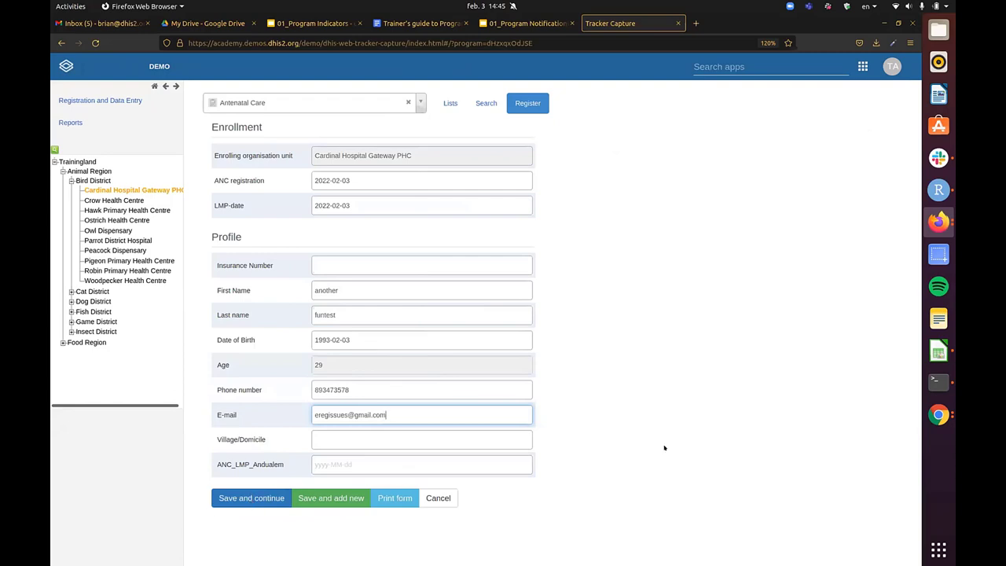
left_click(937, 414)
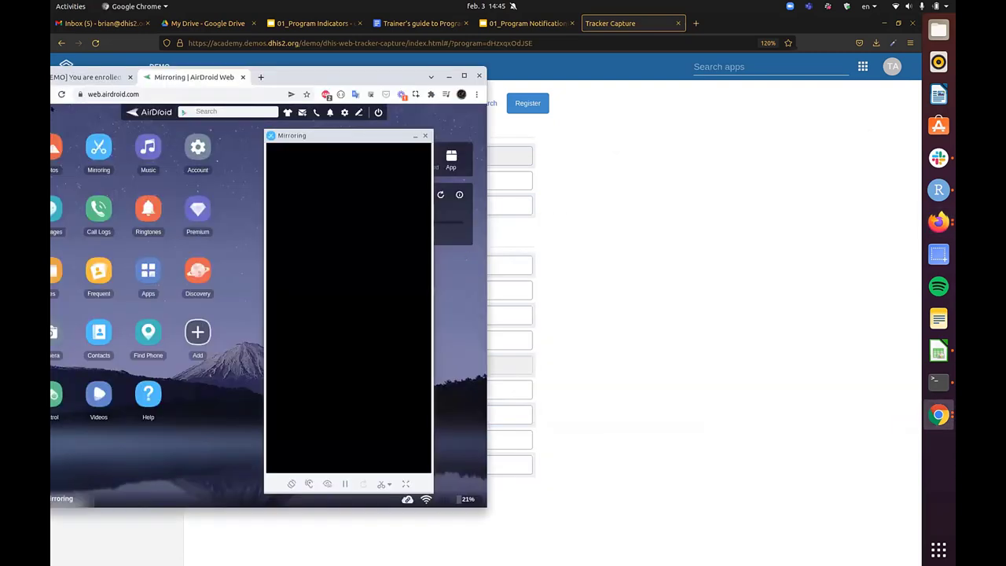
- Place Gmail beside the Firefox window and save the Antenatal Care registration
key("ctrl+Page_Up")
left_click_drag(308, 78, 709, 95)
left_click(677, 32)
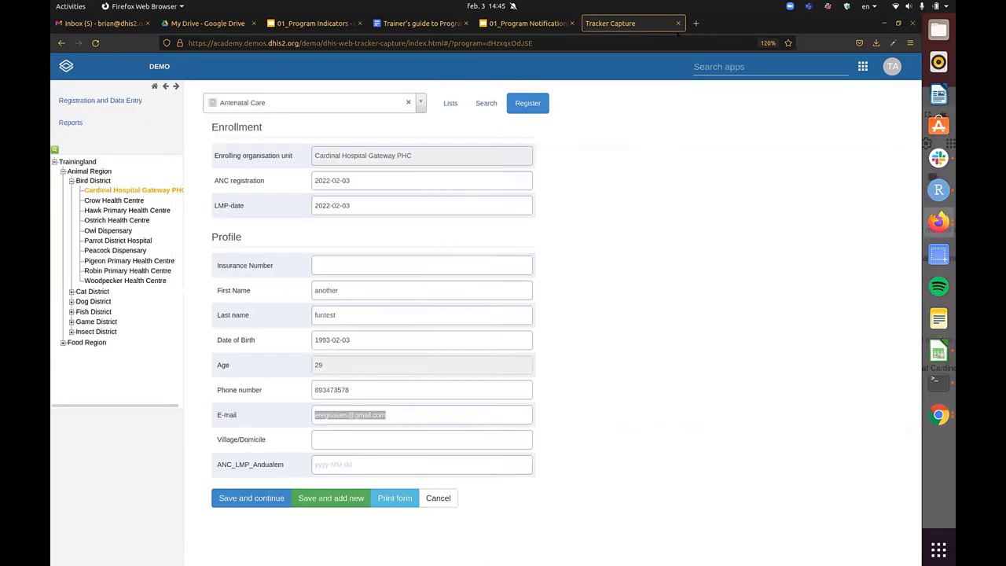
double_click(677, 31)
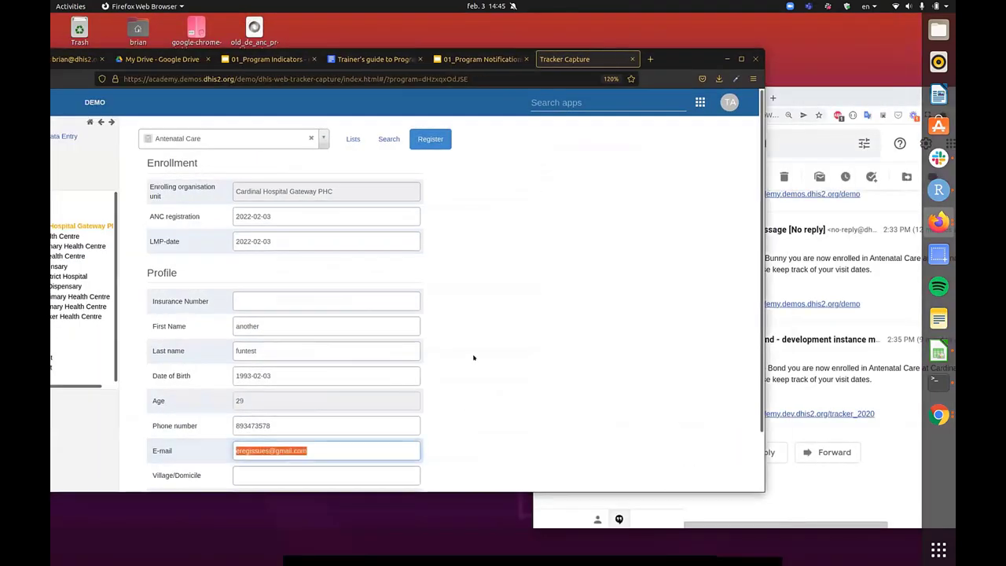
scroll(472, 357, "down", 2)
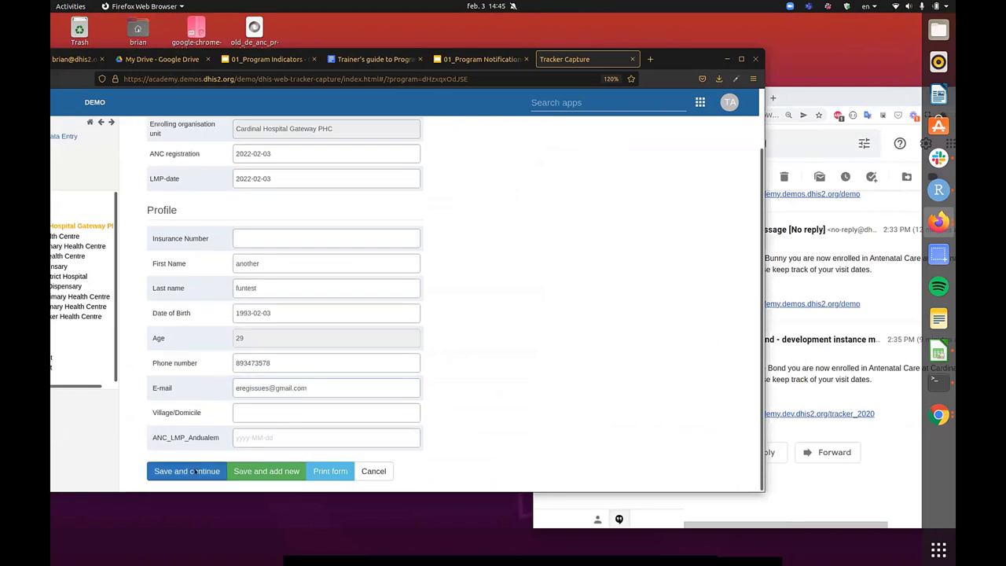
left_click(193, 471)
- Open the newly arrived welcome message in Gmail and read its text, including the client's name
left_click(832, 381)
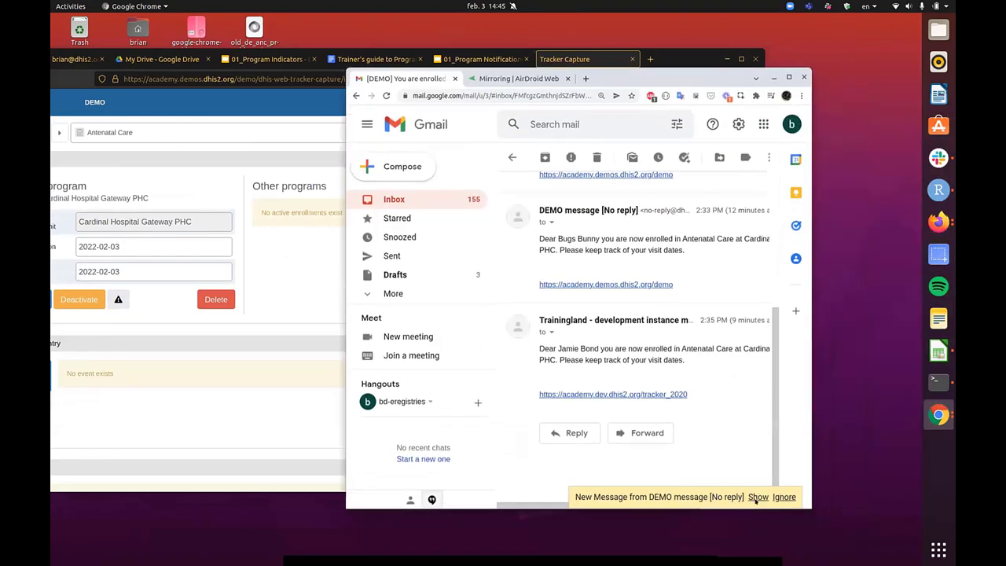
left_click(757, 496)
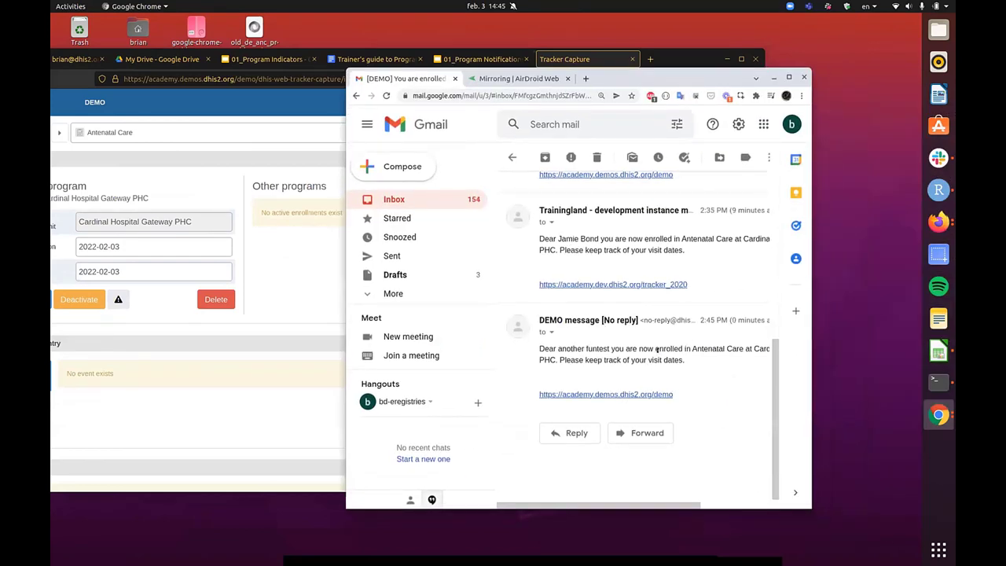
triple_click(665, 348)
left_click(559, 342)
left_click_drag(558, 346, 613, 348)
left_click(613, 348)
triple_click(716, 352)
left_click(718, 343)
triple_click(718, 343)
left_click(718, 346)
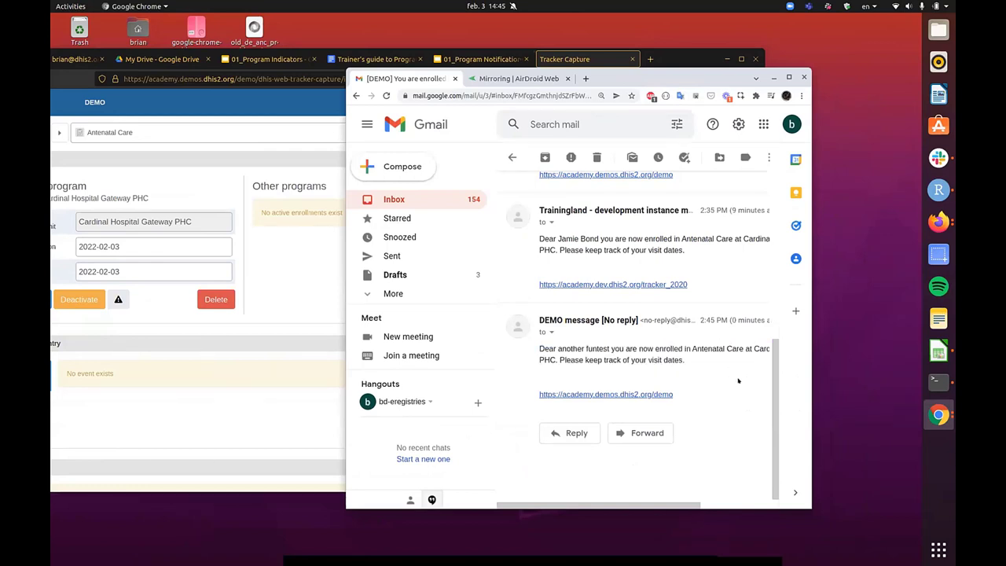
- Maximize the Tracker Capture window showing the enrolled client
left_click(300, 93)
left_click_drag(687, 55, 776, 63)
double_click(776, 62)
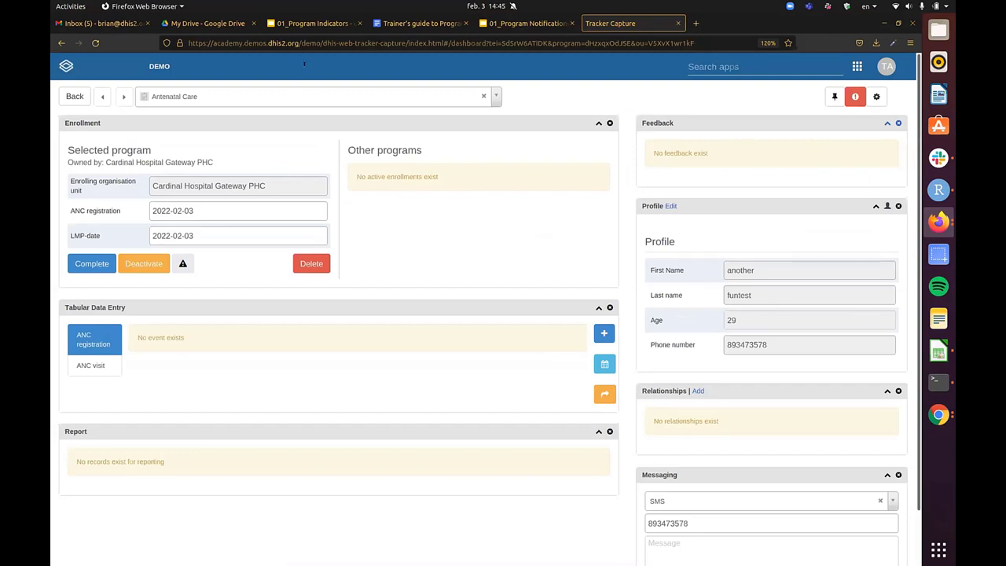
- Change the address to academy.demos.dhis2.org/customize and load its sign-in page
left_click(297, 37)
left_click_drag(286, 42, 734, 45)
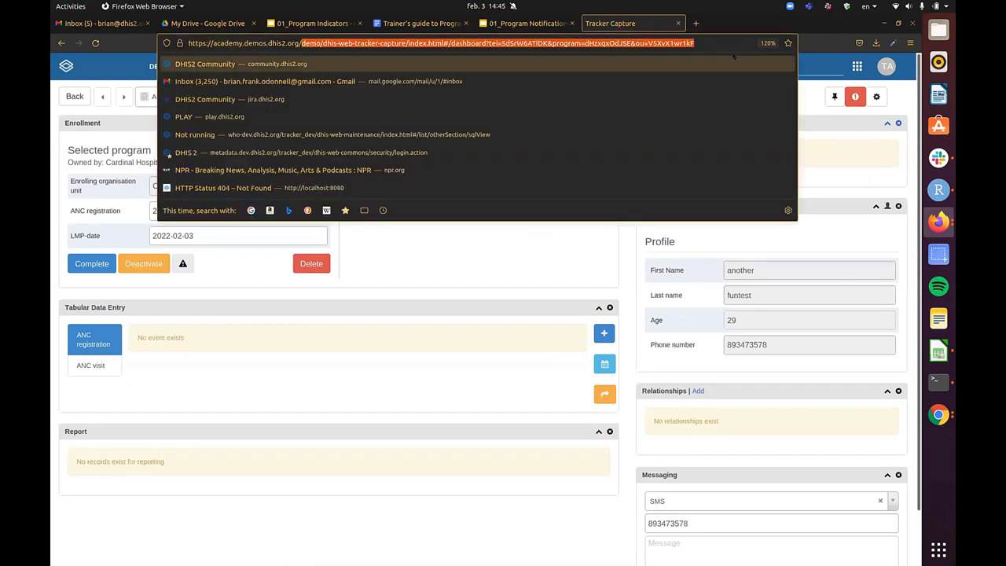
key("BackSpace")
type("customize/")
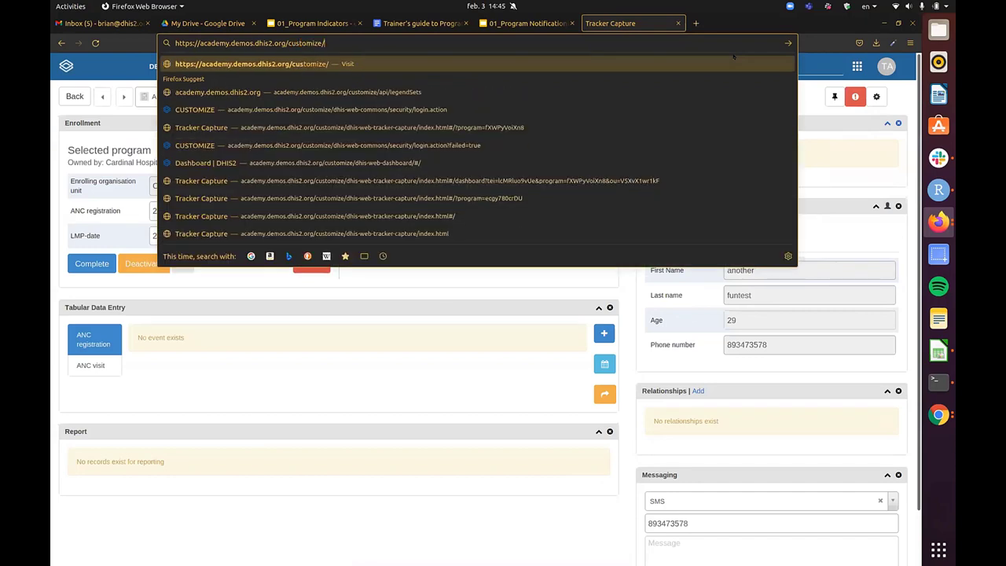
key("Return")
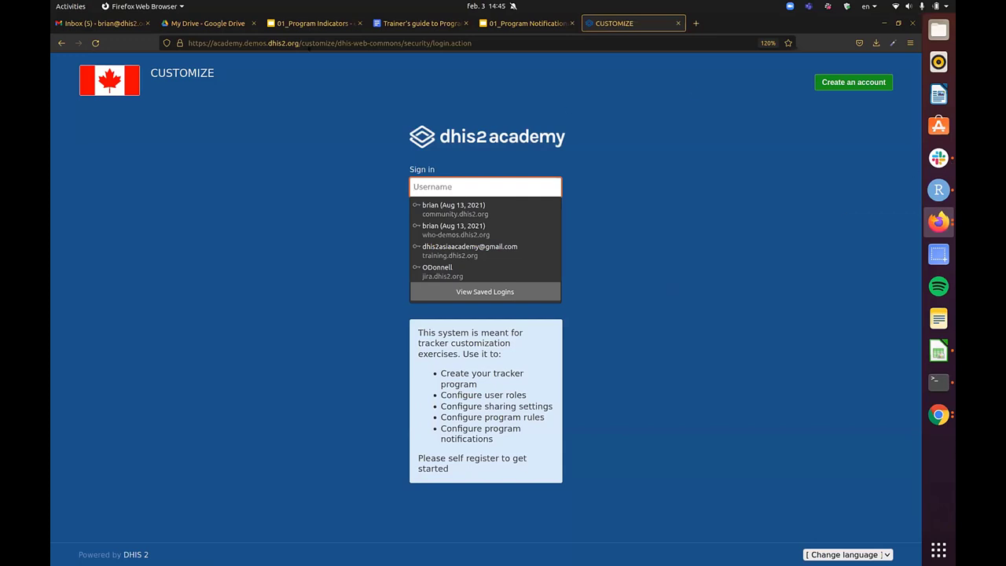
- Remove the customize path and pick a suggested academy address to return to the enrollment dashboard
key("ctrl+l")
left_click_drag(301, 43, 471, 43)
key("BackSpace")
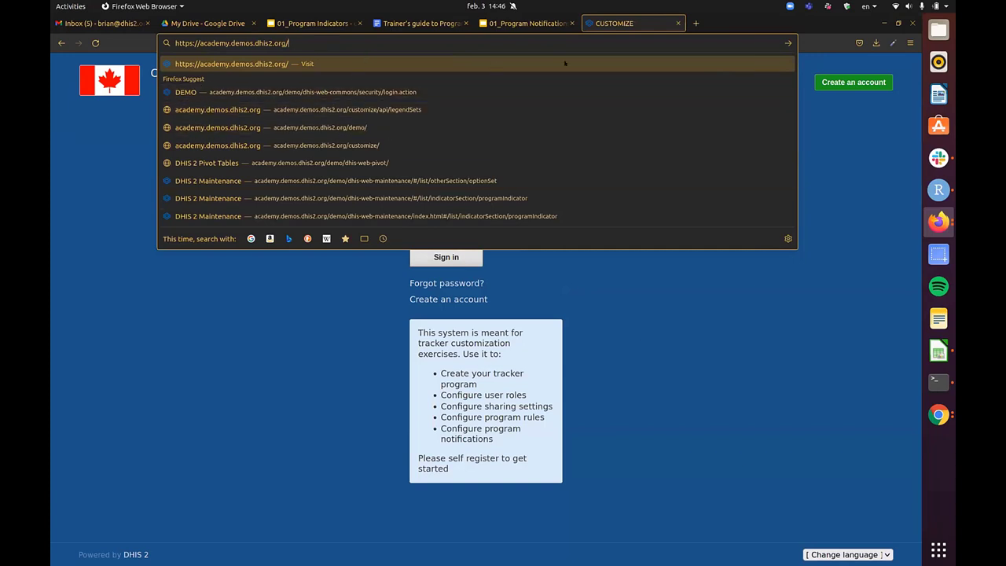
key("Down")
key("Down")
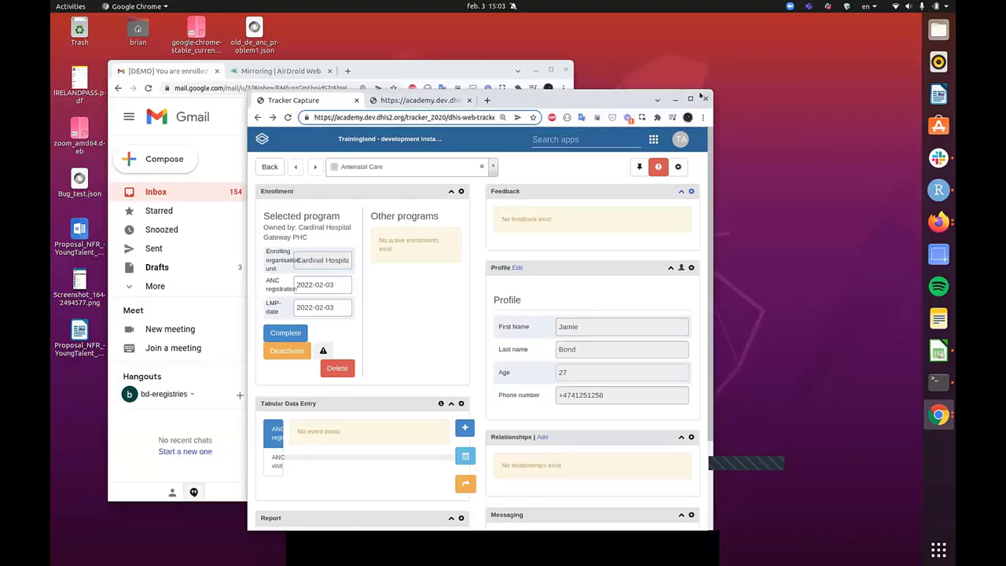
- Maximize the Chrome Tracker Capture window, then close the Gmail inbox page in Firefox
left_click(690, 99)
key("alt+Tab")
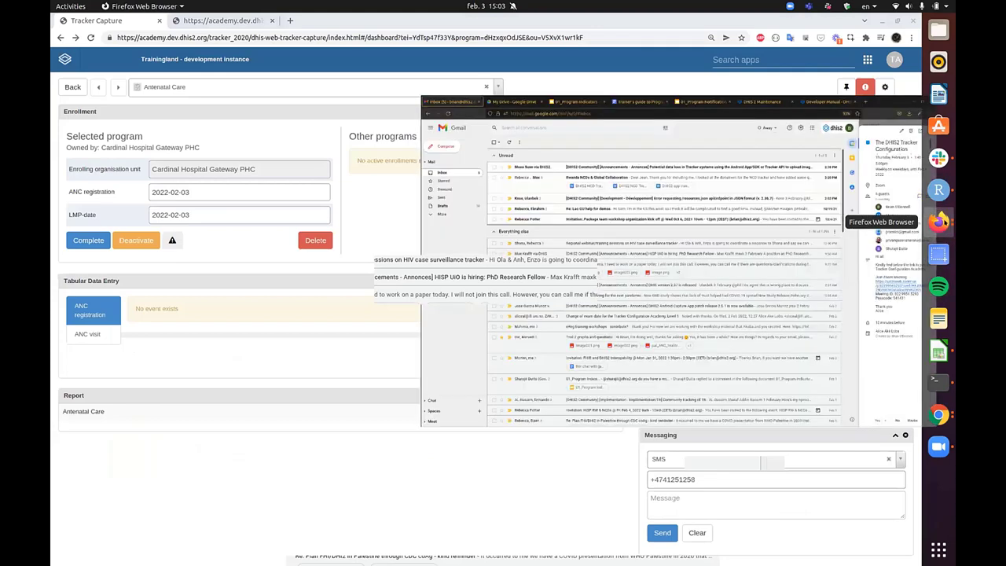
key("ctrl+4")
left_click(147, 23)
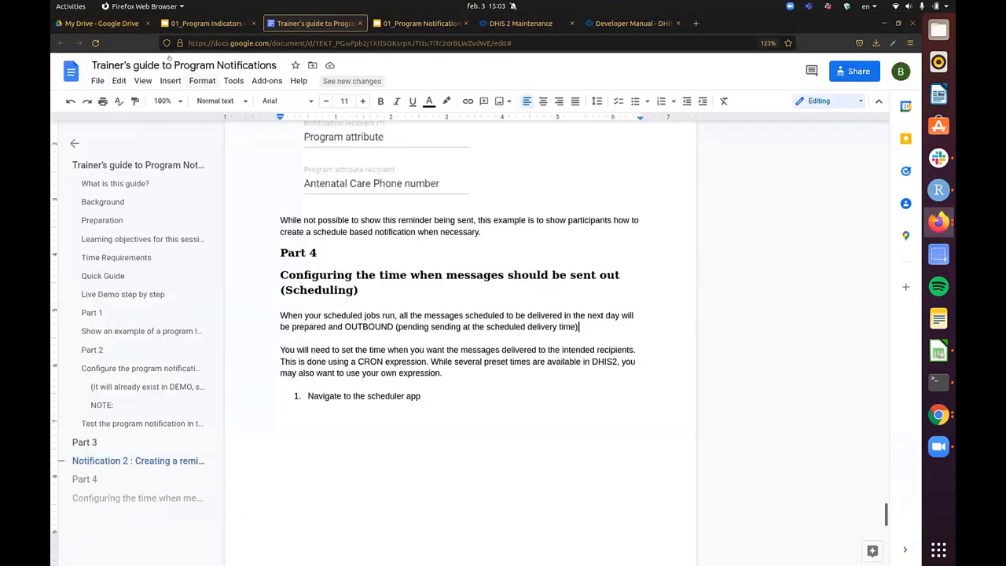
- Launch the Maintenance app via the apps search 'main' and move its page first
key("ctrl+5")
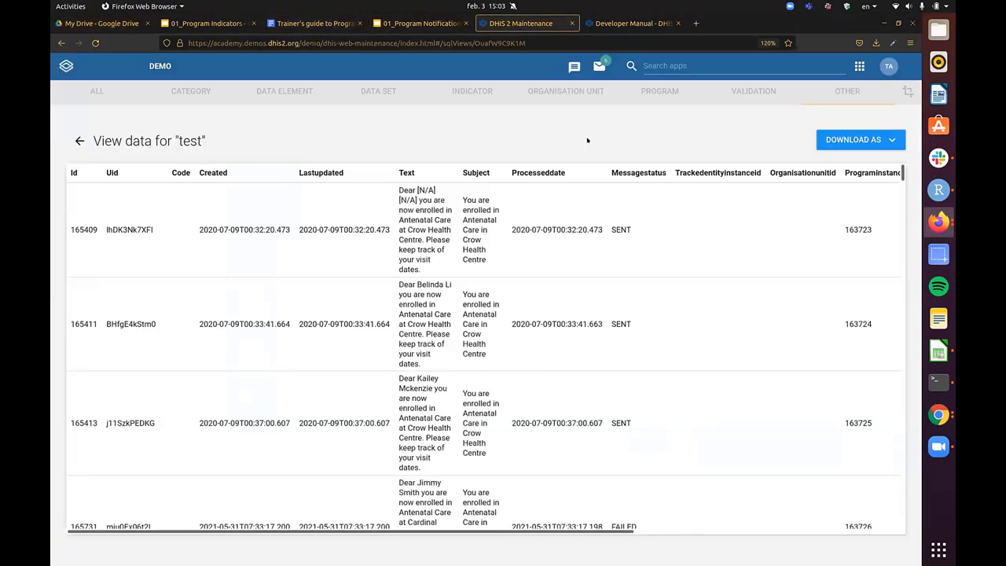
left_click(629, 23)
left_click(521, 23)
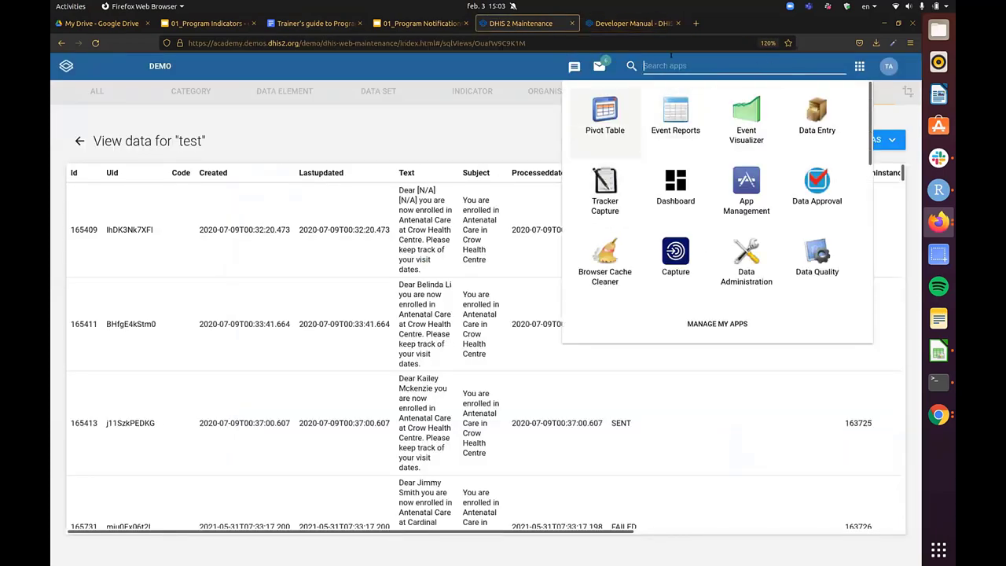
type("main")
left_click(619, 115)
left_click_drag(521, 22, 94, 23)
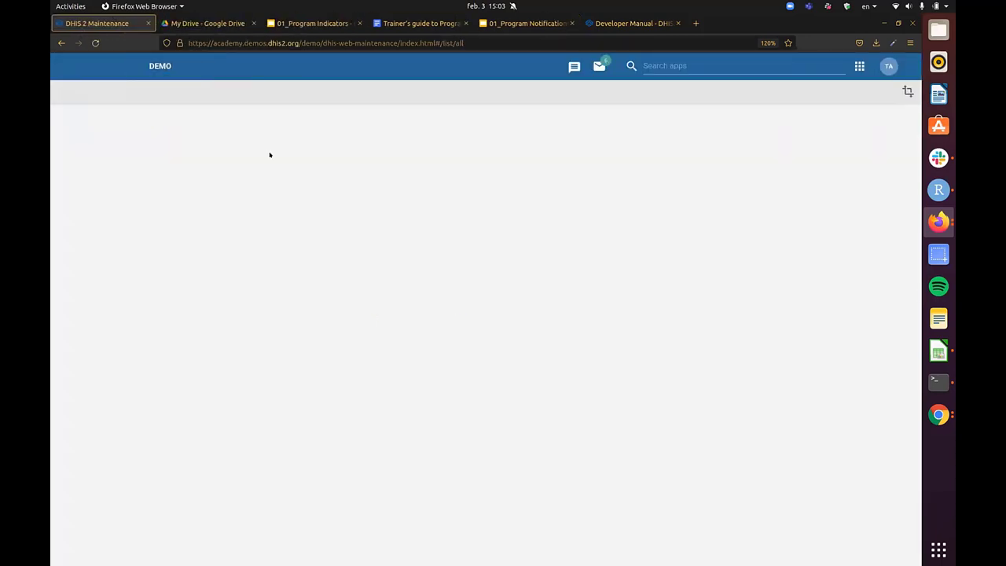
scroll(669, 280, "down", 6)
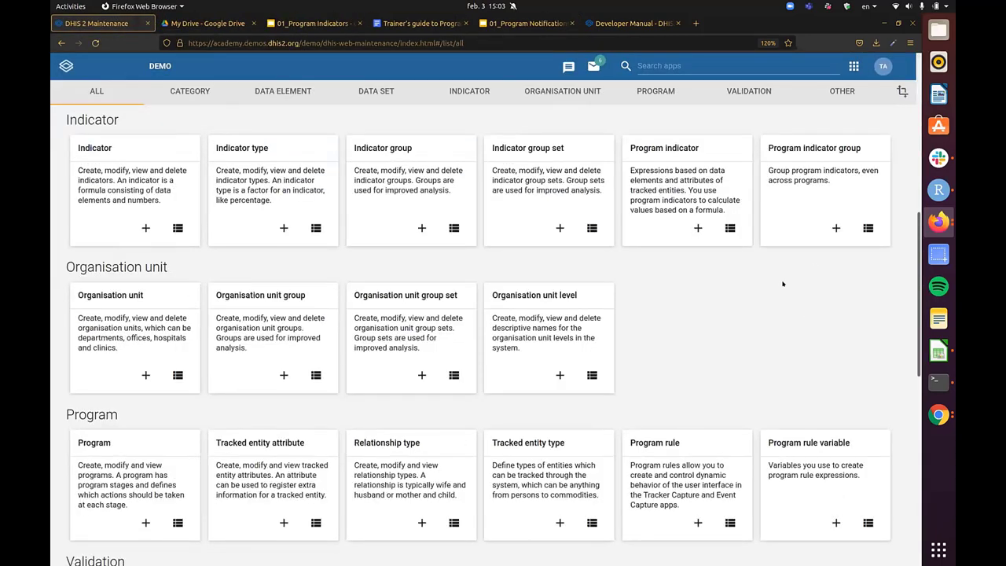
scroll(673, 321, "down", 3)
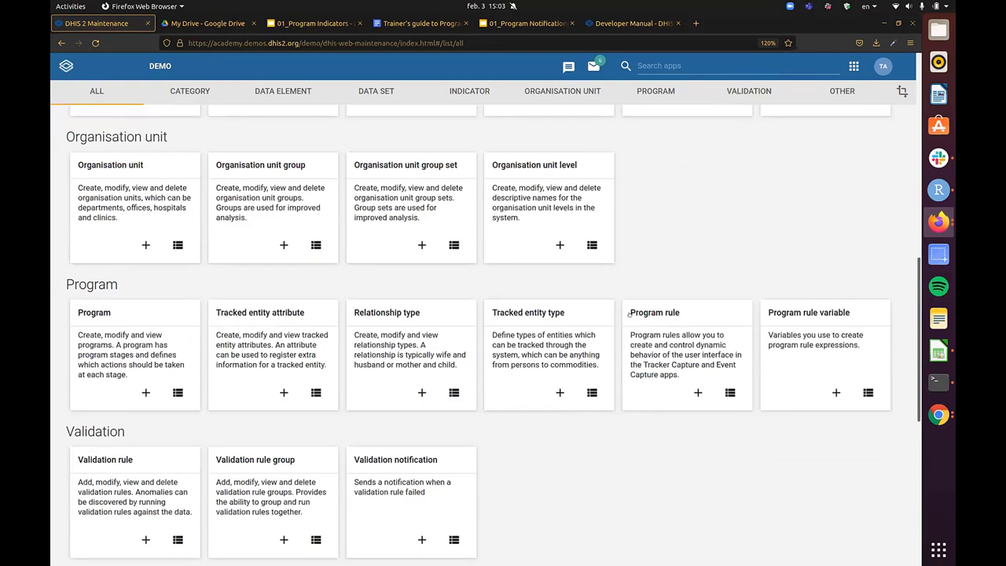
- Edit the Antenatal Care program, review its Program Notifications, then return to Program Stage Notifications
left_click(131, 314)
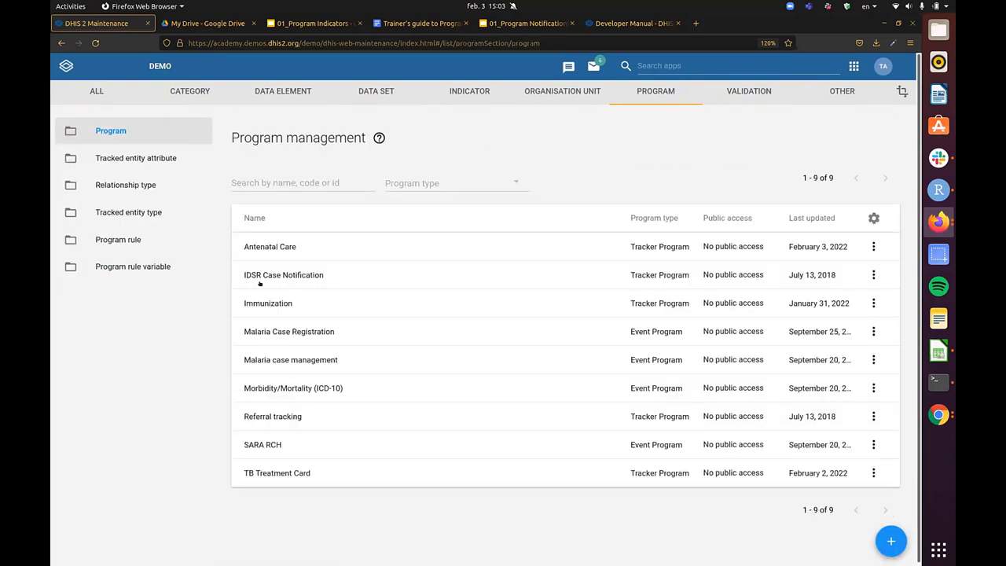
left_click(409, 246)
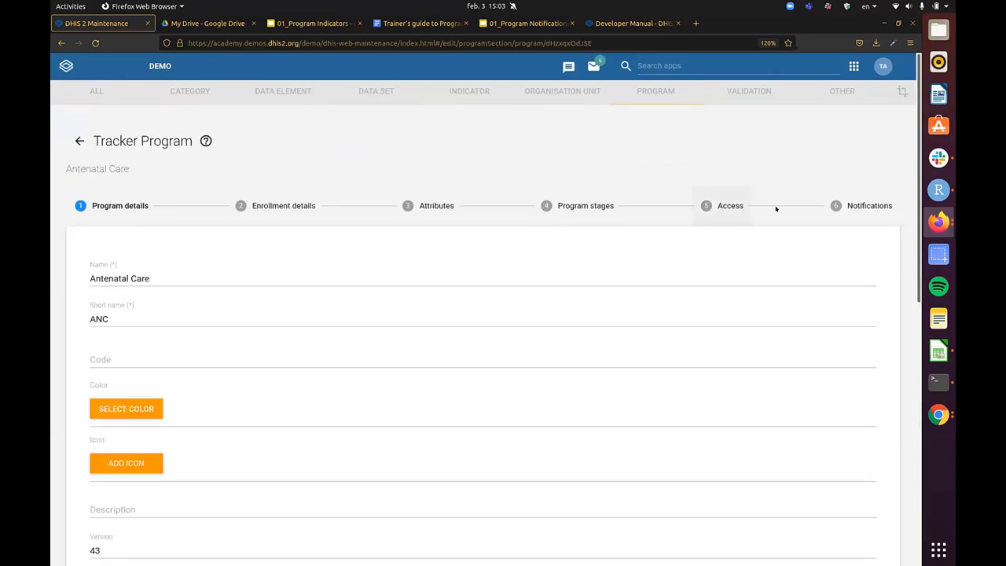
left_click(870, 206)
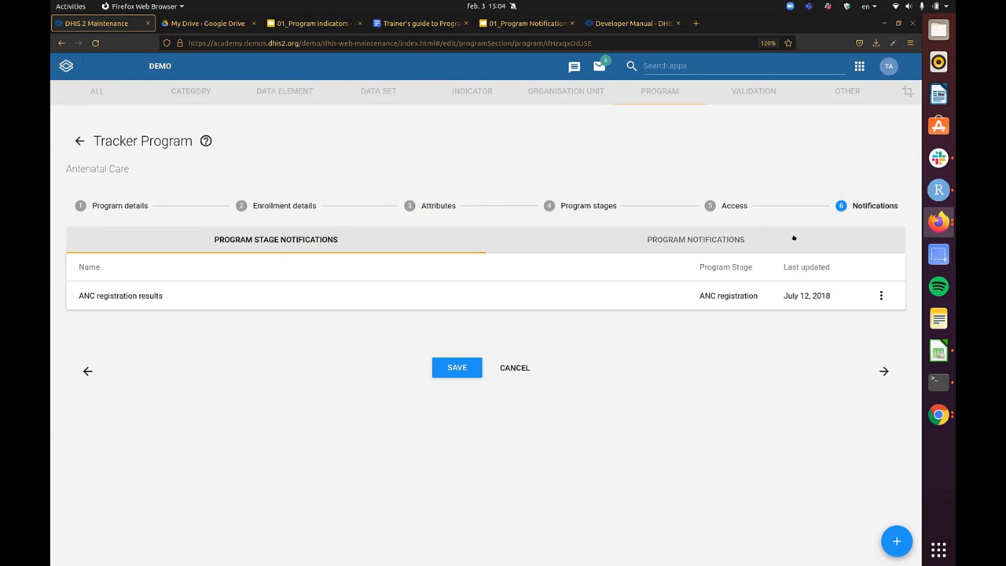
left_click(683, 238)
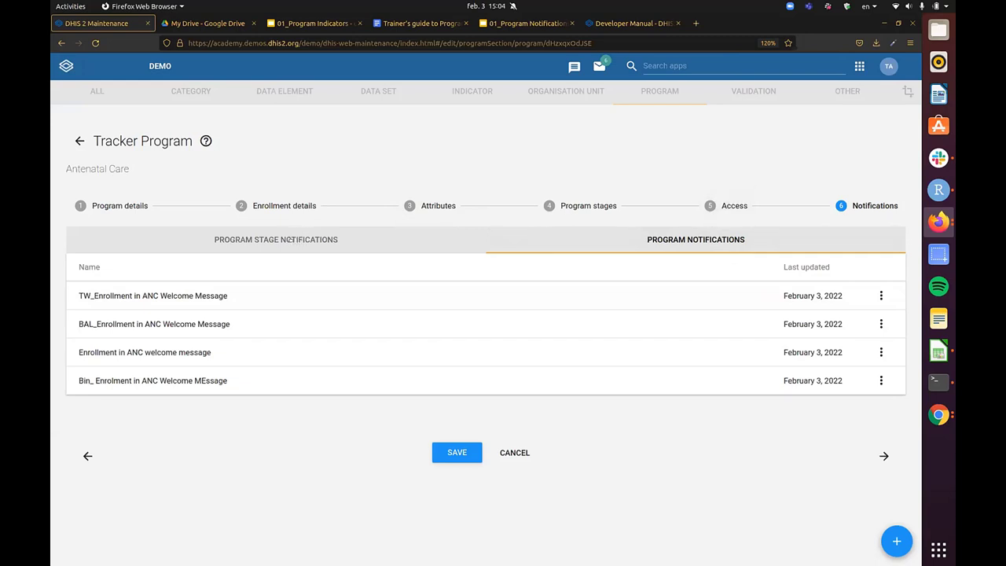
left_click(290, 240)
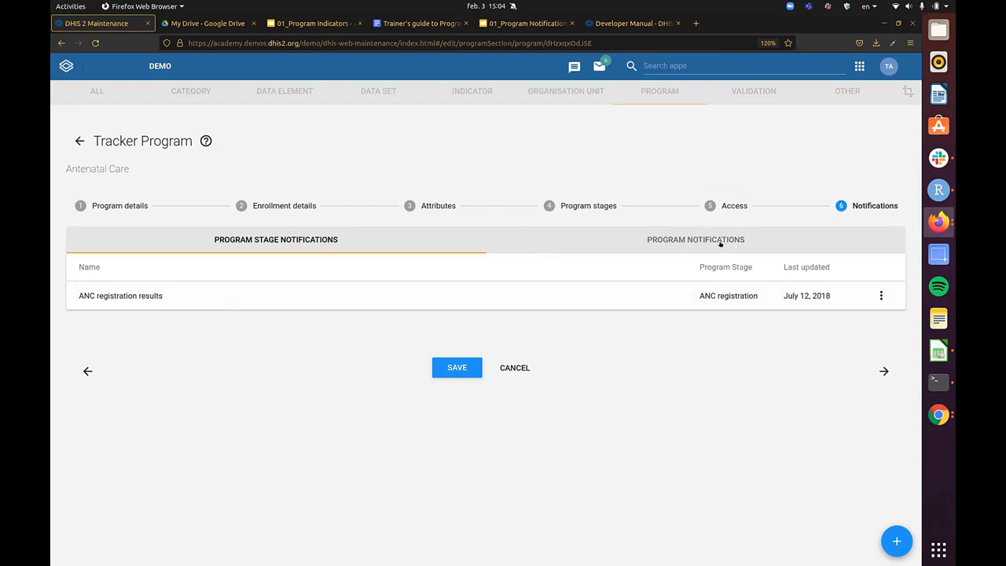
- Add a new program stage notification for Antenatal Care with ANC visit as its stage
left_click(897, 541)
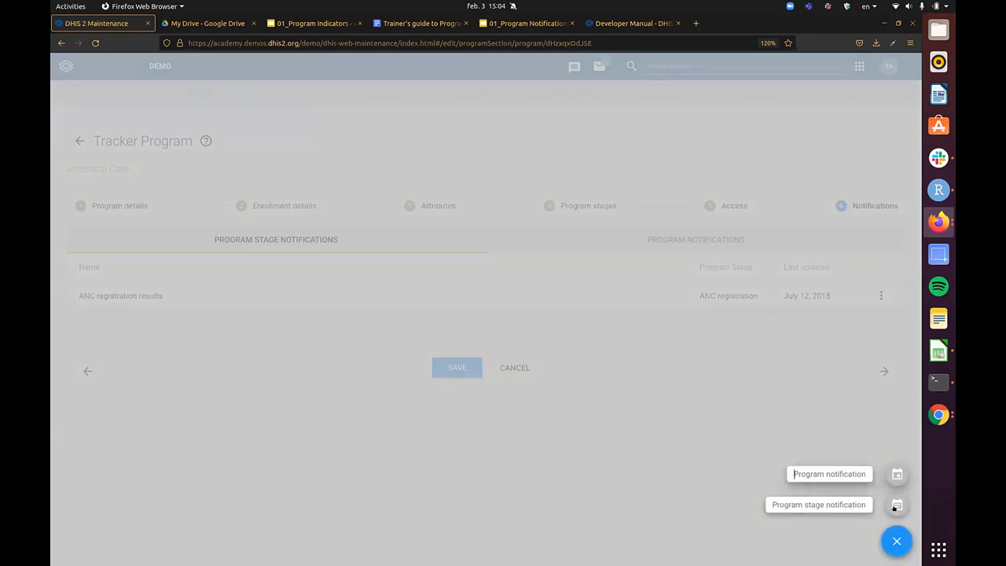
left_click(818, 504)
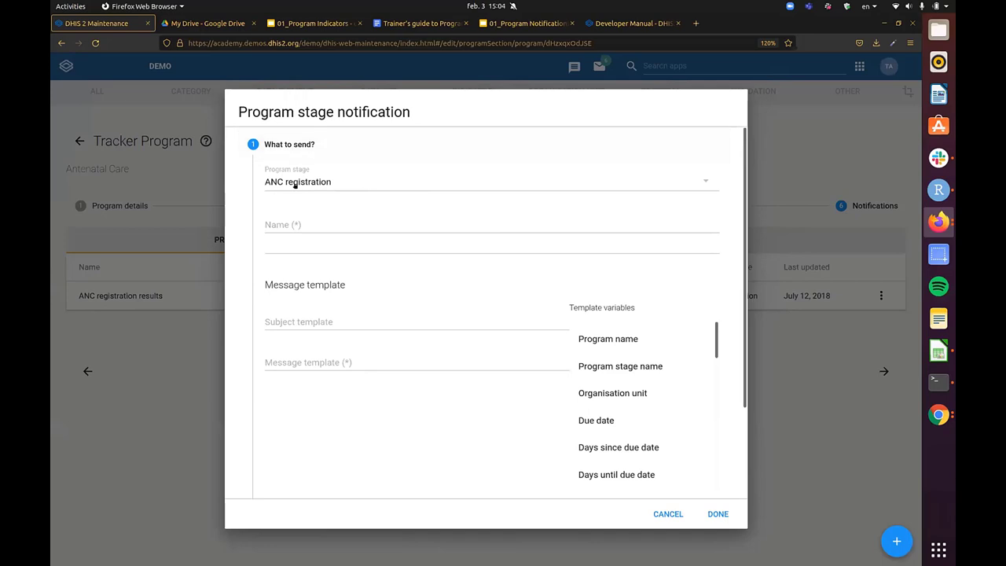
left_click(346, 185)
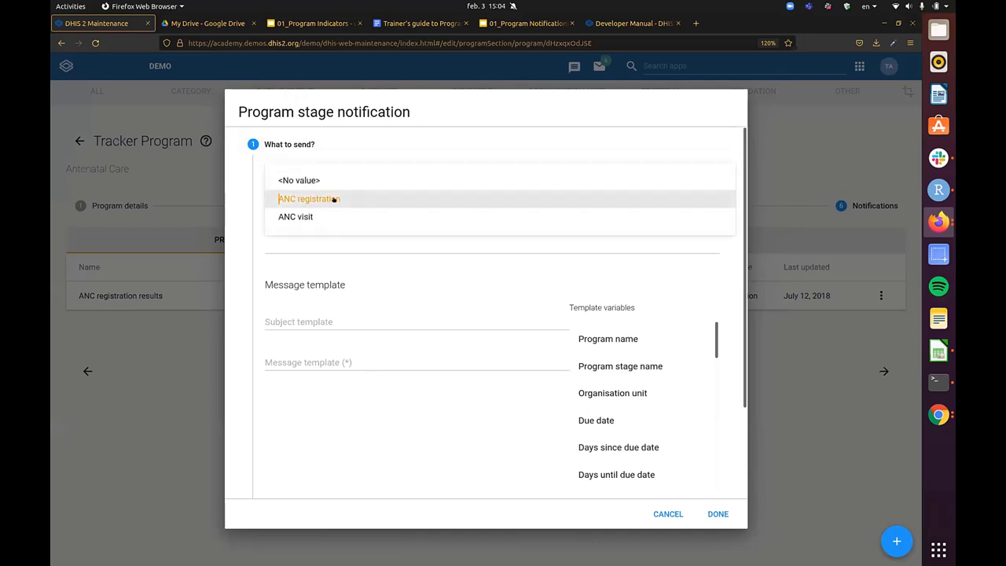
left_click(337, 199)
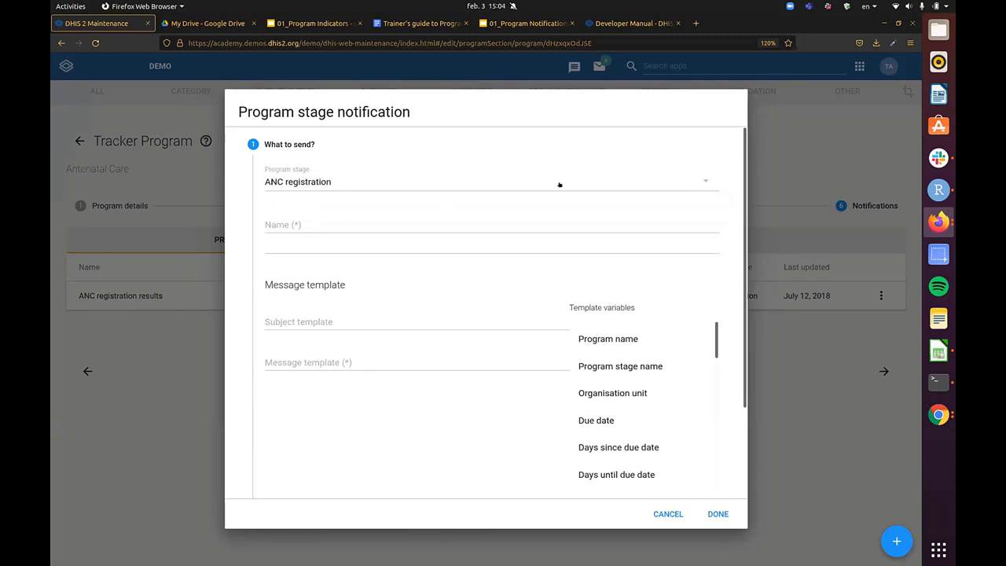
left_click(348, 181)
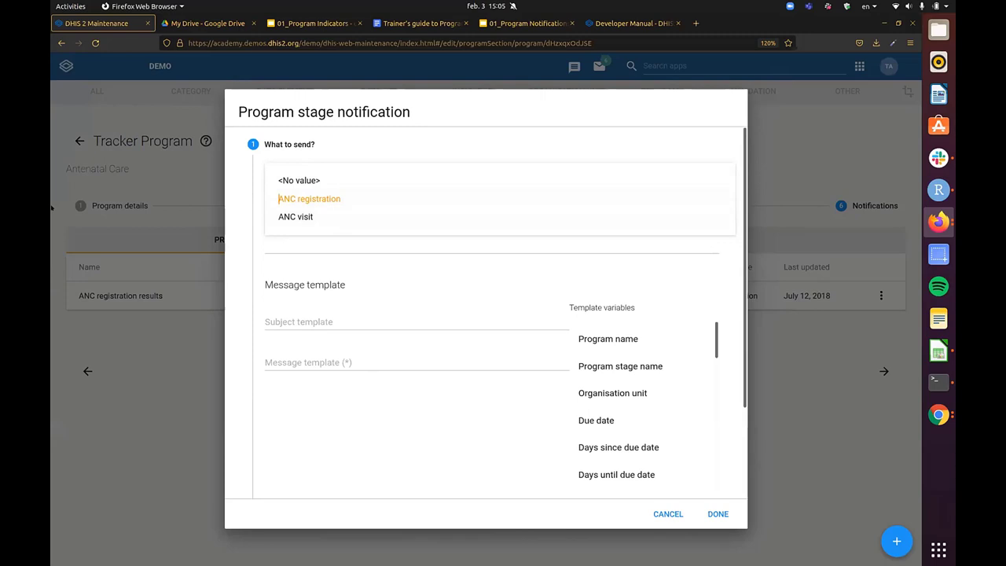
left_click(333, 217)
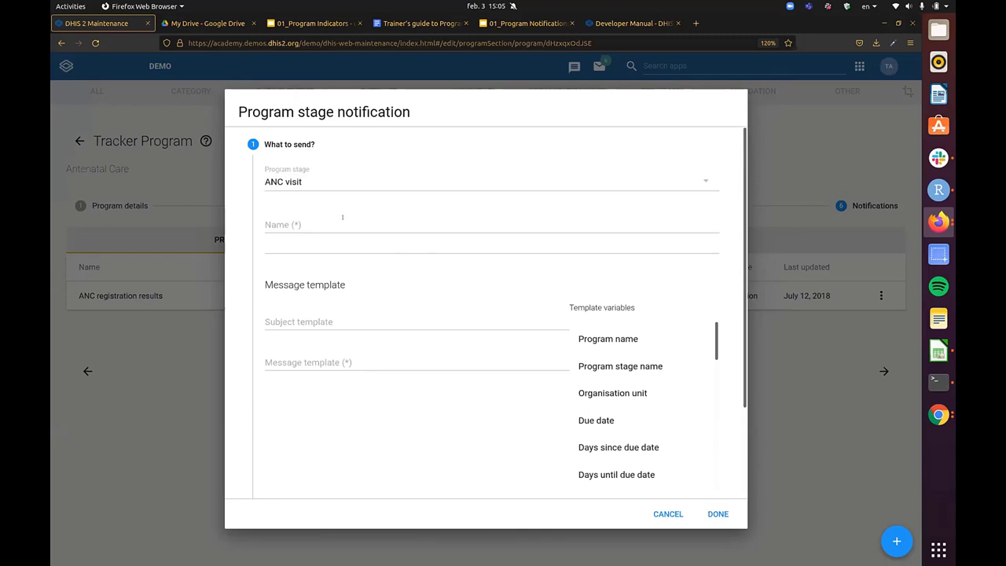
left_click(364, 224)
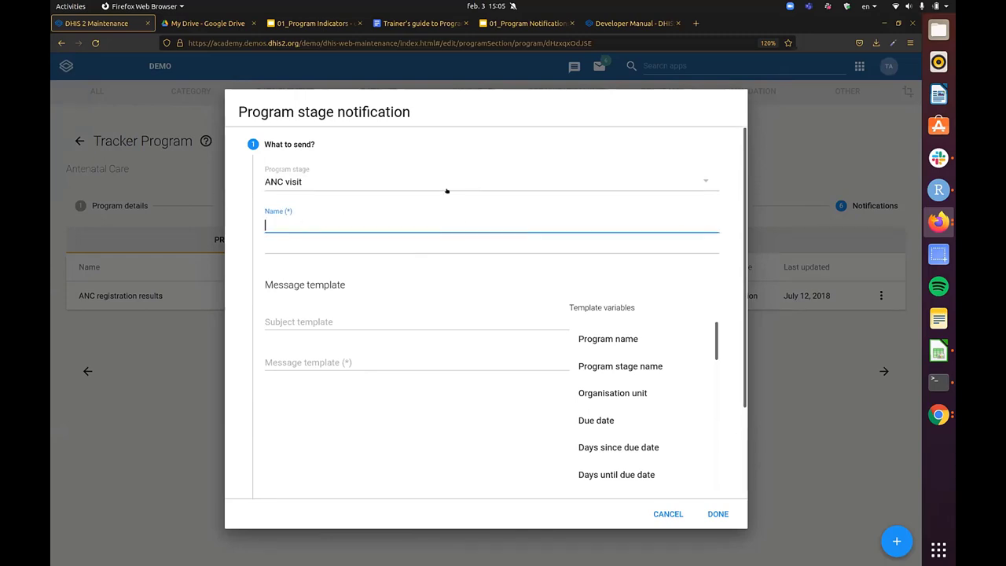
- Name the notification 'ANC Reminder: Visit in 2 days'
type("ANC Reminder: Visit i")
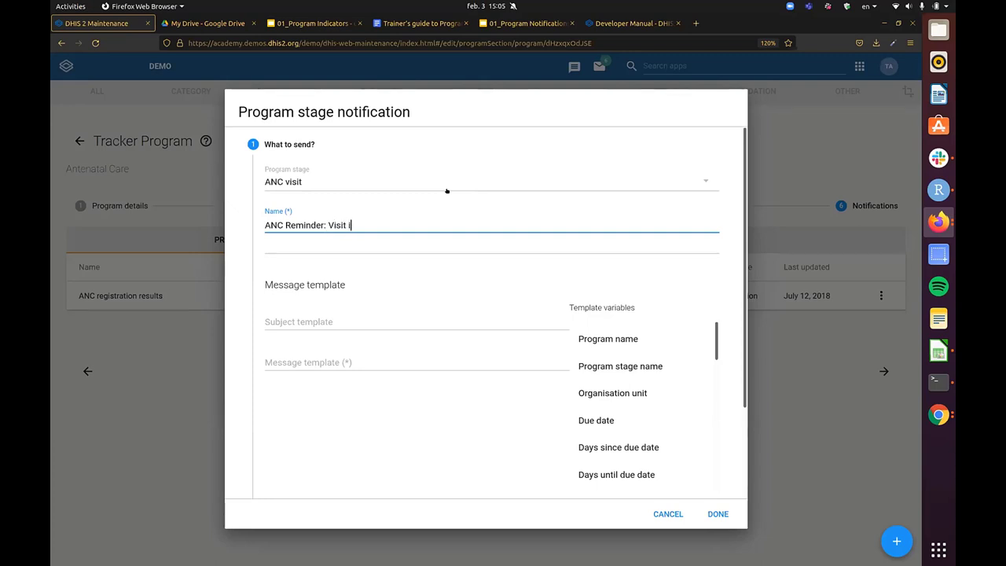
type("n 2 days")
triple_click(385, 217)
left_click(393, 224)
- Enter the subject template 'Antenatal care clinic visit in 2 days'
left_click(438, 315)
scroll(503, 282, "down", 2)
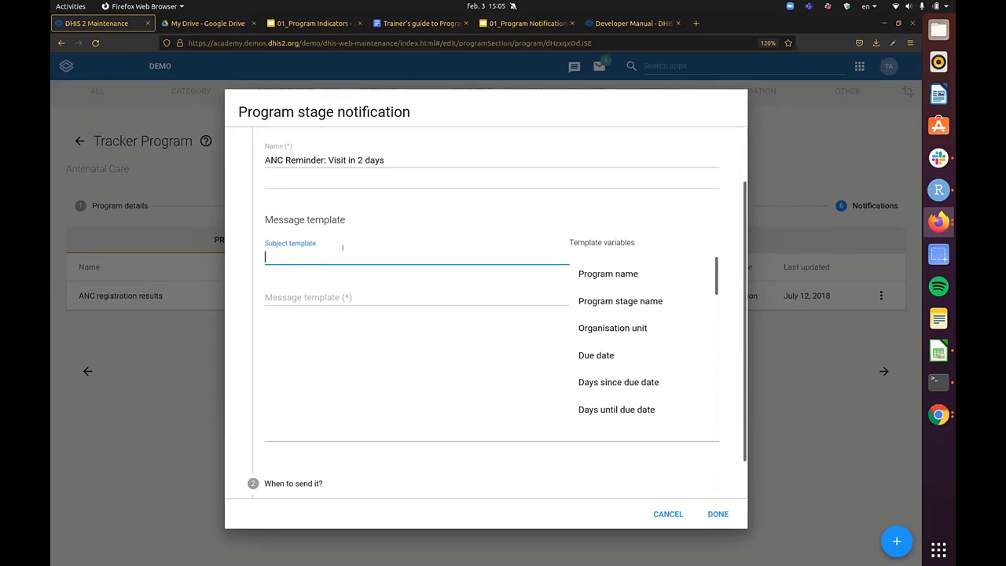
type("Annt")
key("BackSpace")
key("BackSpace")
type("te")
left_click(339, 296)
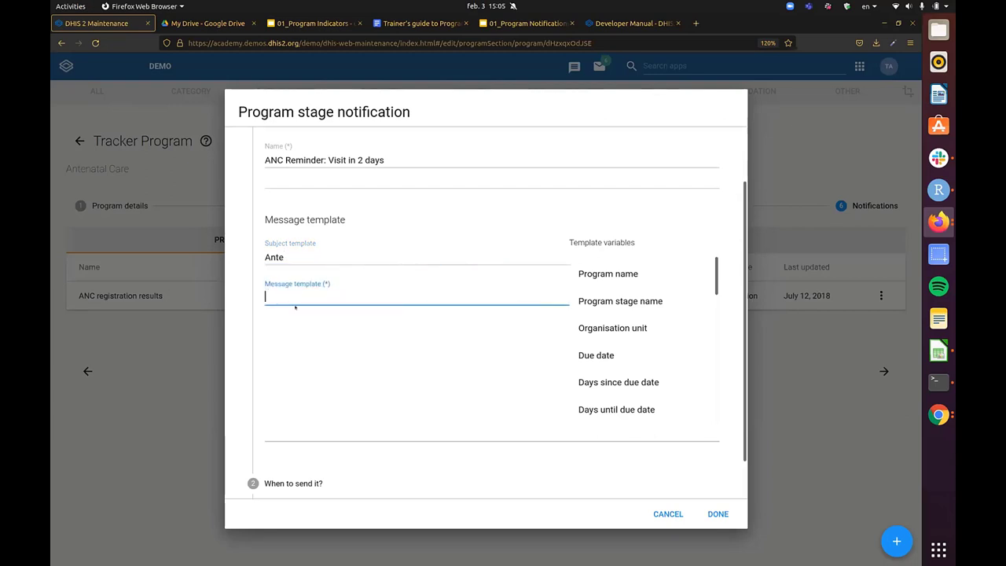
left_click(287, 257)
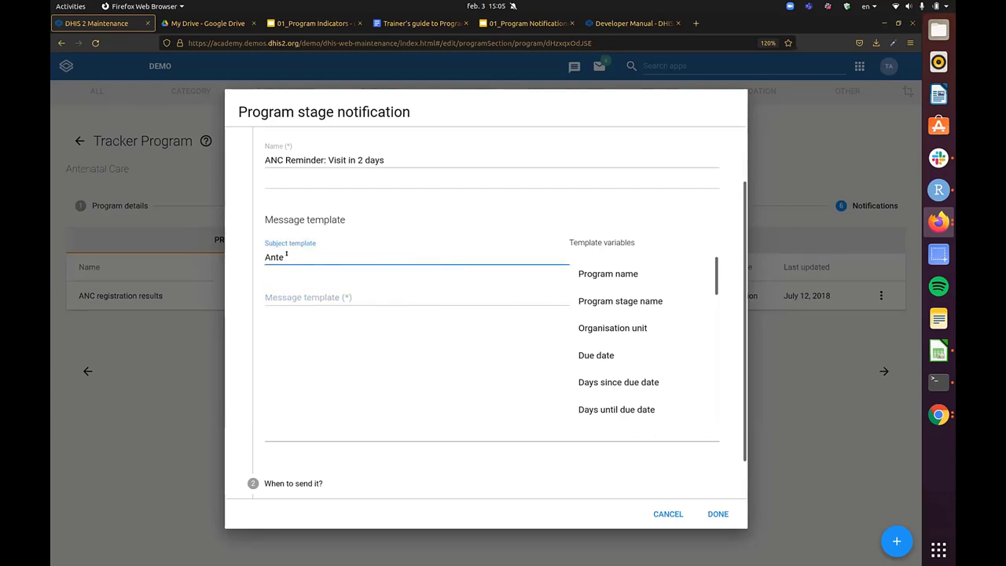
type("nata; care c")
key("BackSpace")
key("BackSpace")
key("BackSpace")
key("BackSpace")
key("BackSpace")
key("BackSpace")
key("BackSpace")
key("BackSpace")
type("l care clinic visit in")
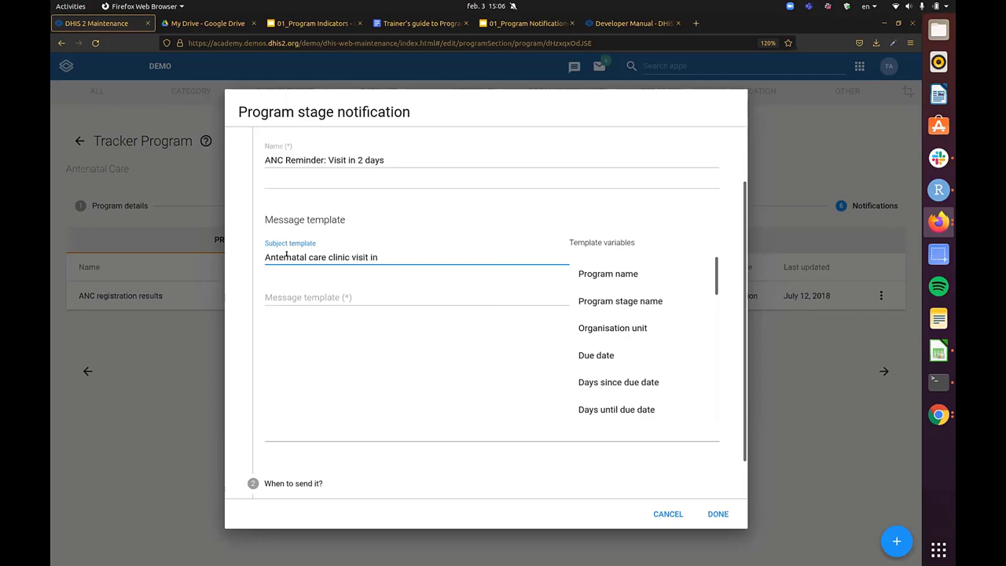
type(" 2 days")
key("Tab")
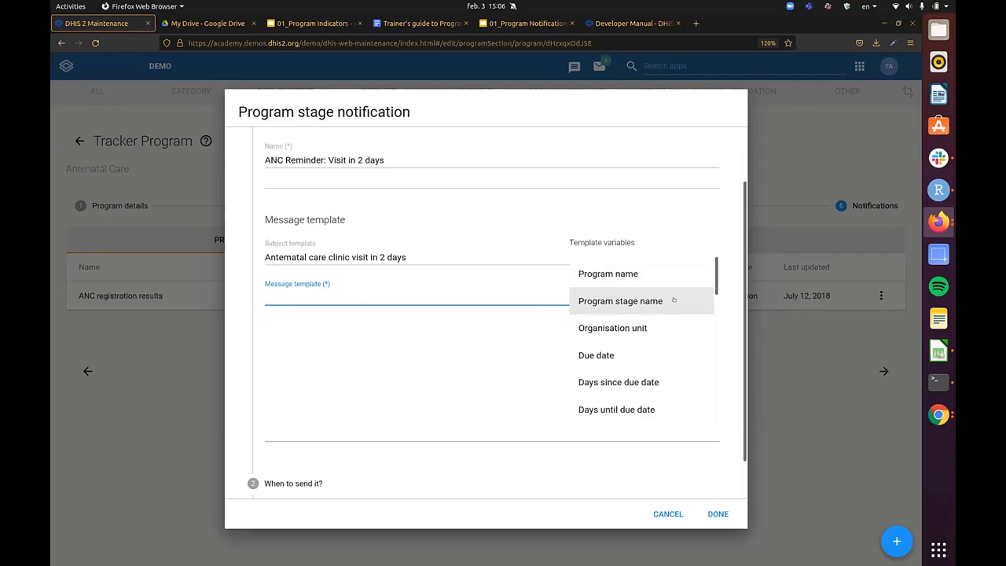
scroll(634, 322, "down", 1)
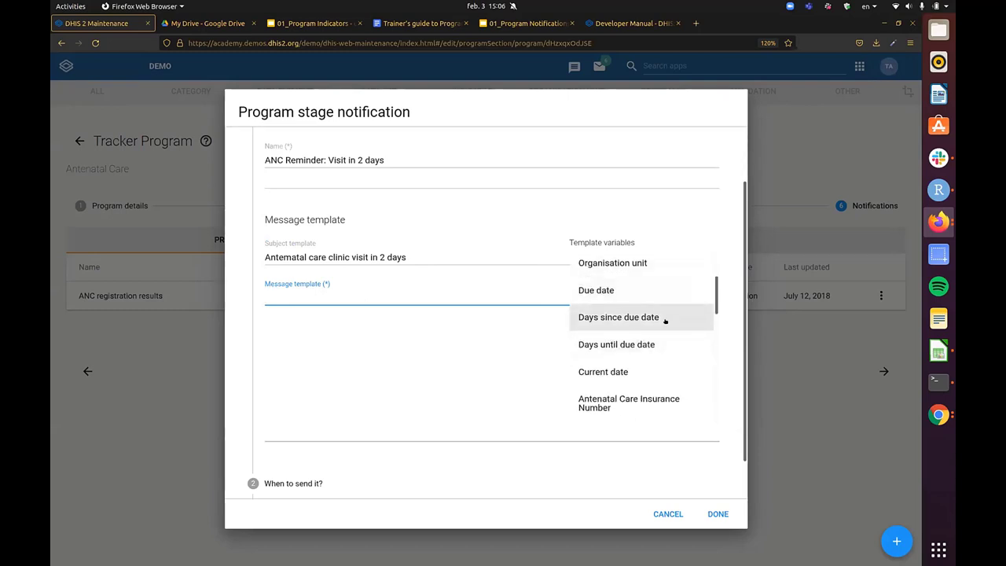
scroll(641, 350, "down", 1)
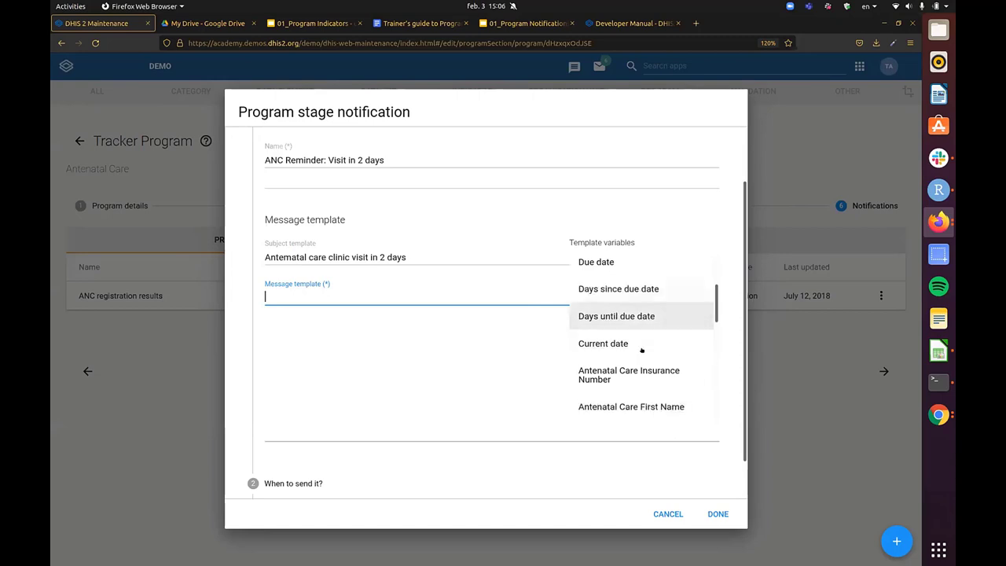
scroll(641, 350, "down", 1)
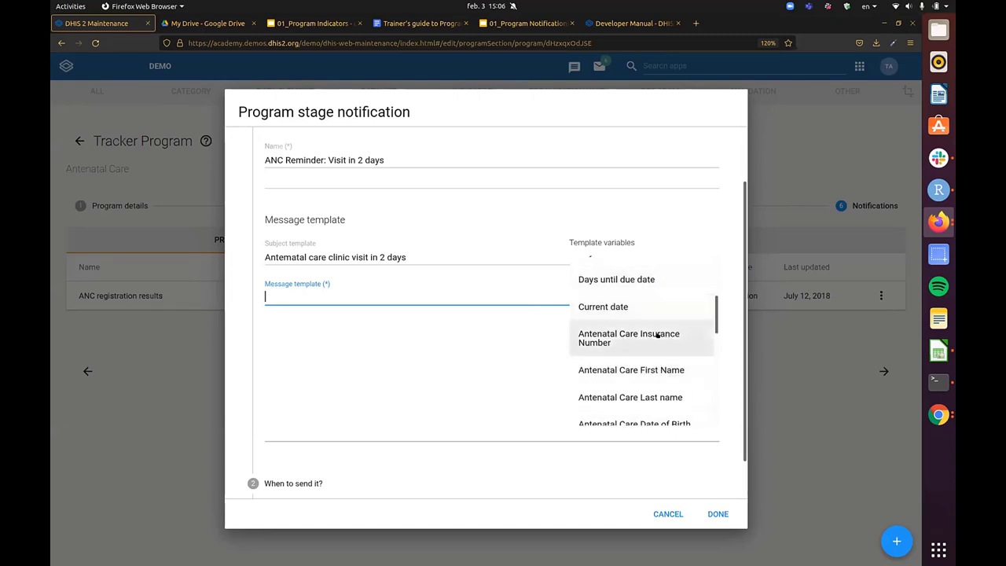
scroll(657, 338, "down", 2)
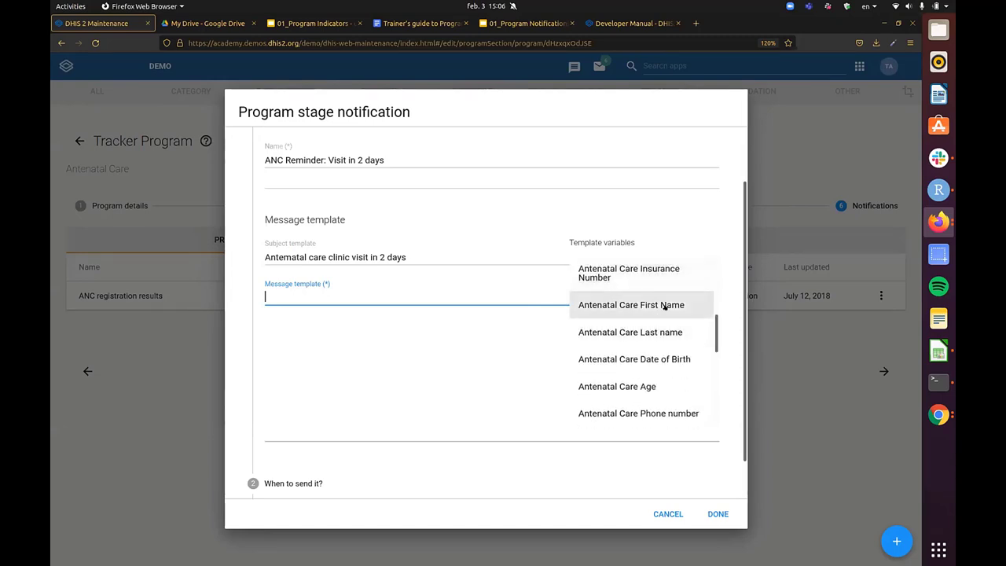
scroll(664, 338, "down", 2)
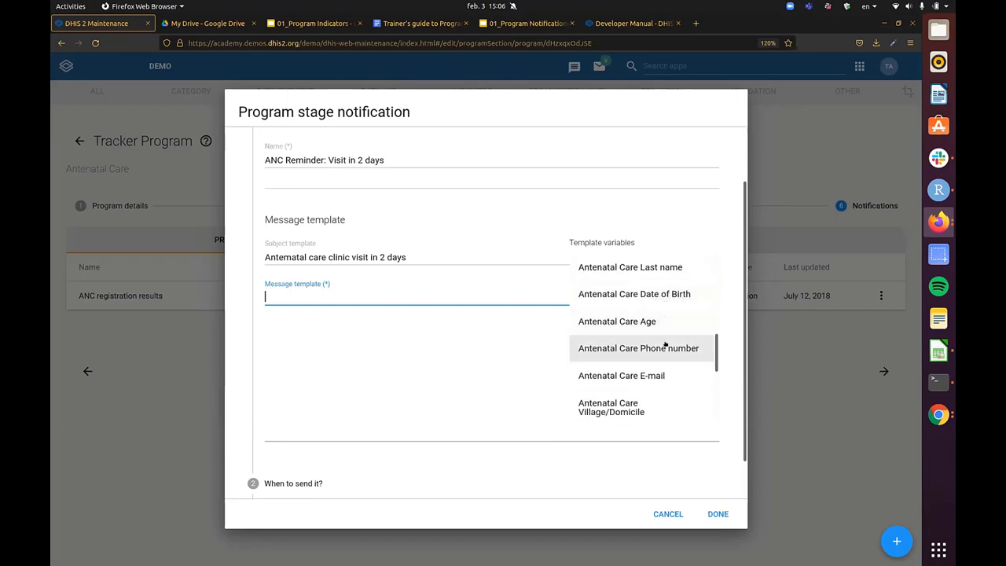
scroll(665, 345, "down", 2)
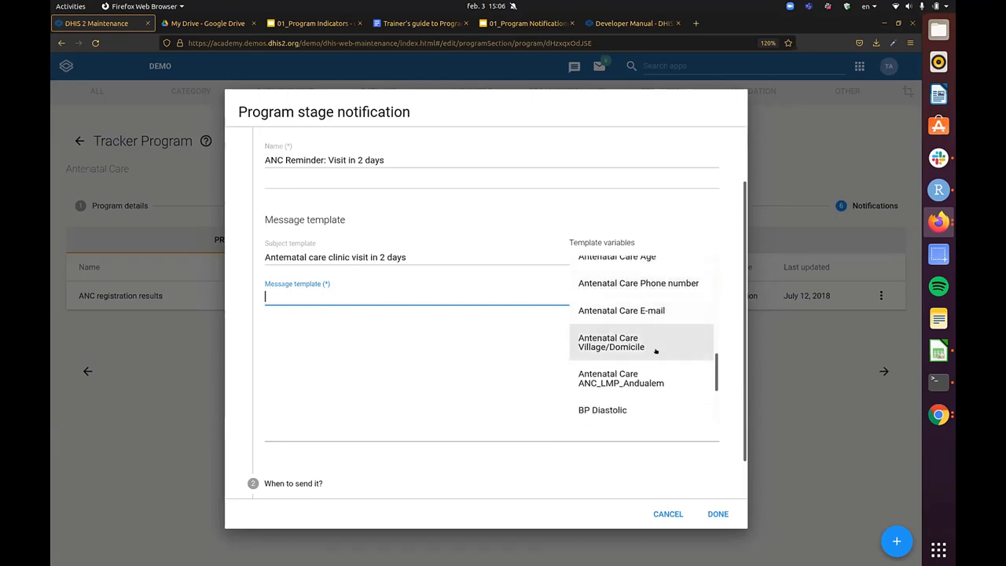
scroll(656, 351, "down", 3)
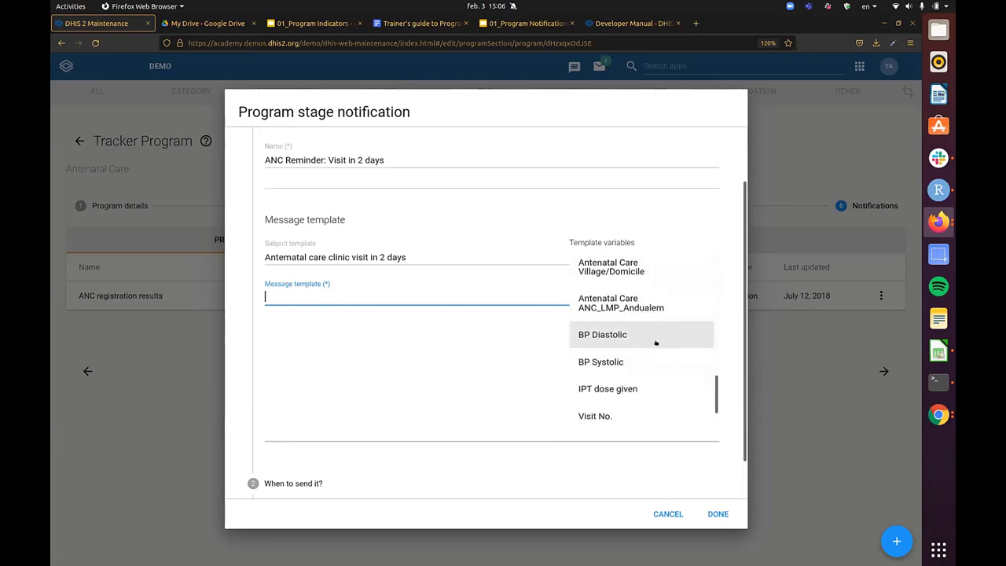
scroll(652, 323, "down", 1)
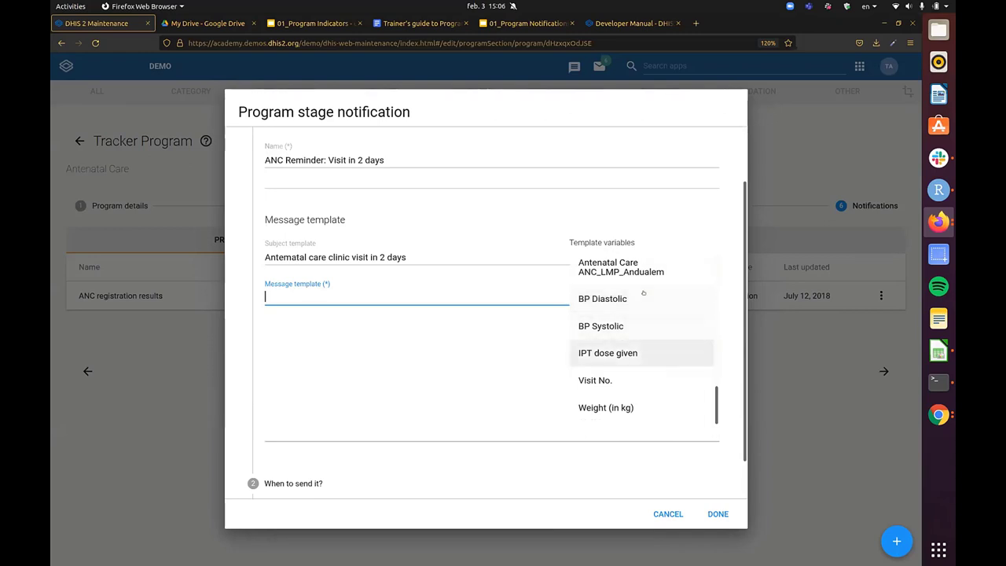
scroll(644, 346, "down", 1)
scroll(640, 313, "up", 1)
scroll(640, 314, "down", 1)
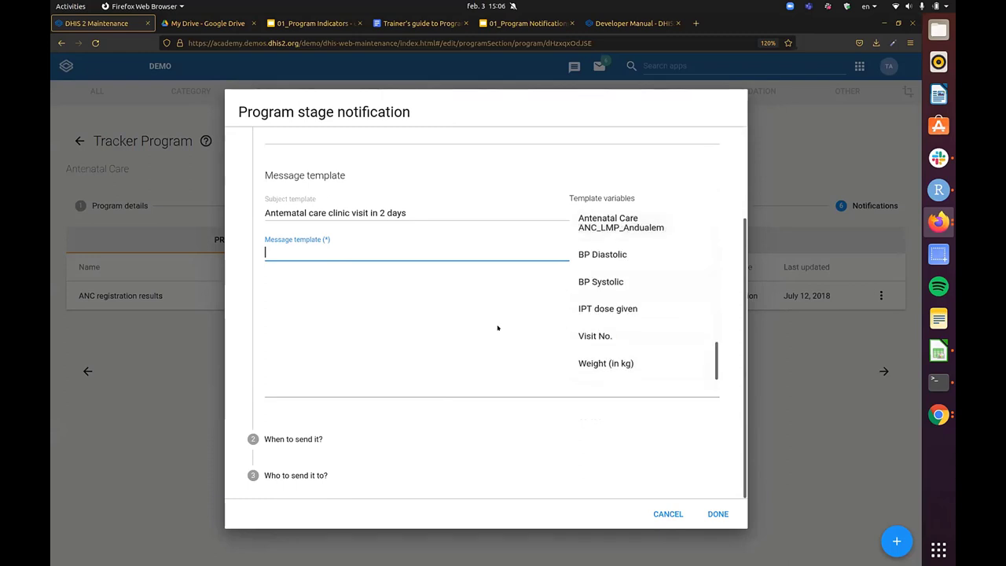
scroll(498, 329, "up", 2)
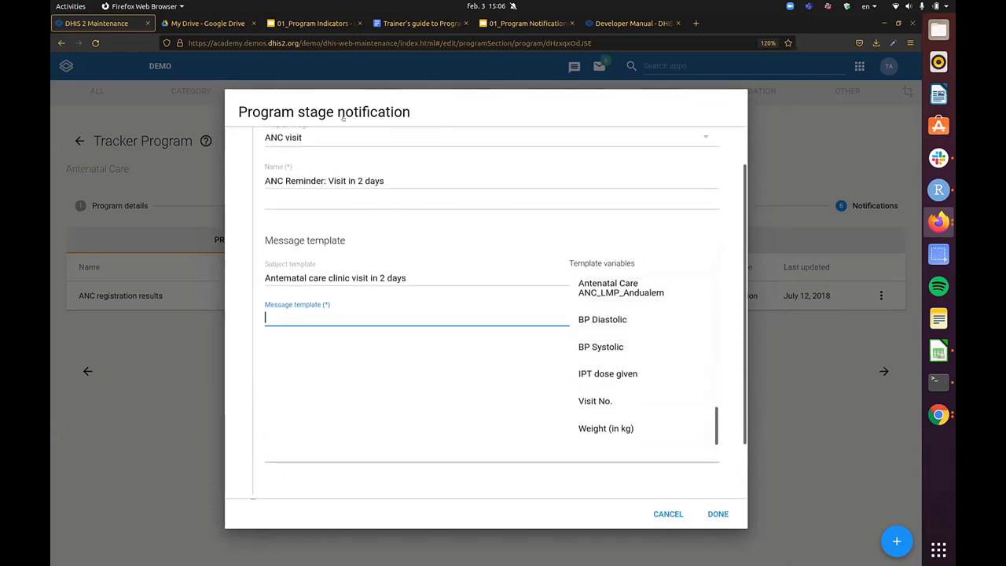
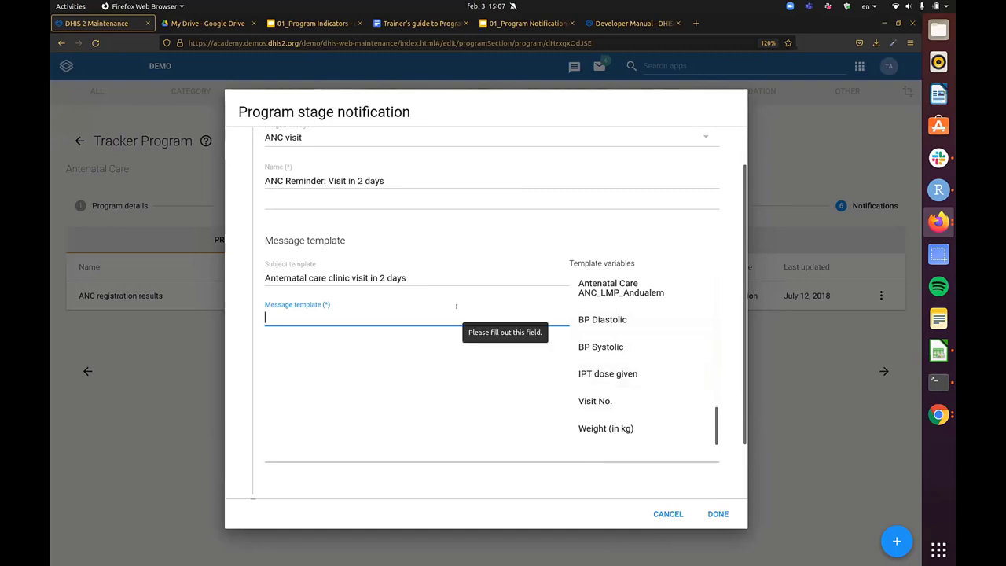
- Begin the ANC Reminder message with 'Dear' plus the First Name and Last name variables
type("Dear")
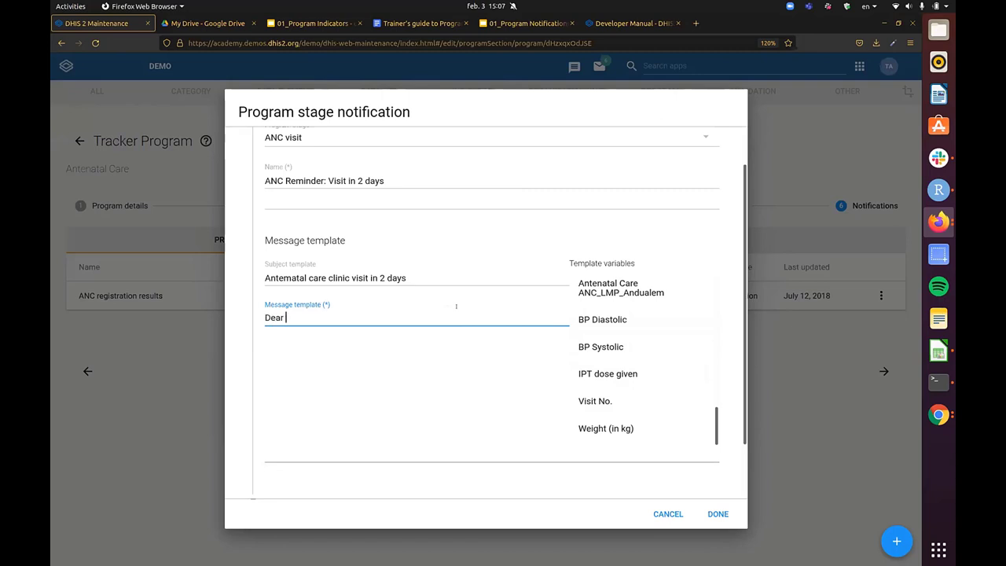
scroll(456, 306, "up", 1)
scroll(626, 406, "up", 5)
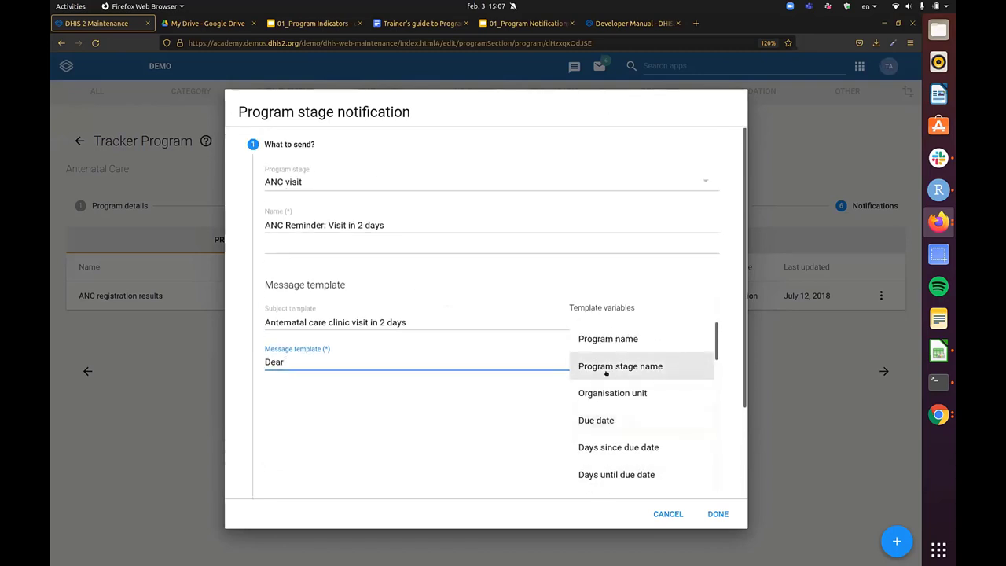
scroll(626, 405, "down", 5)
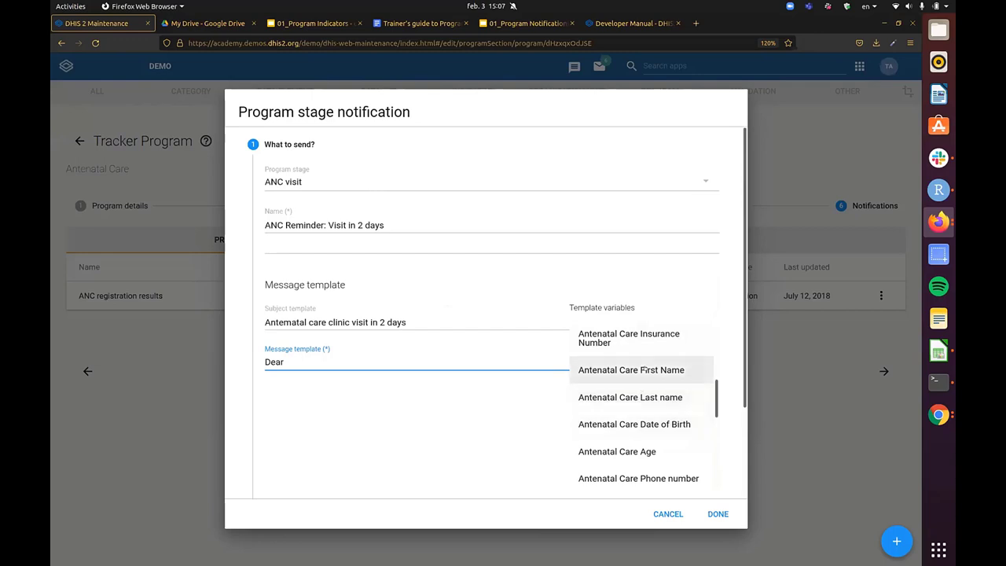
left_click(631, 369)
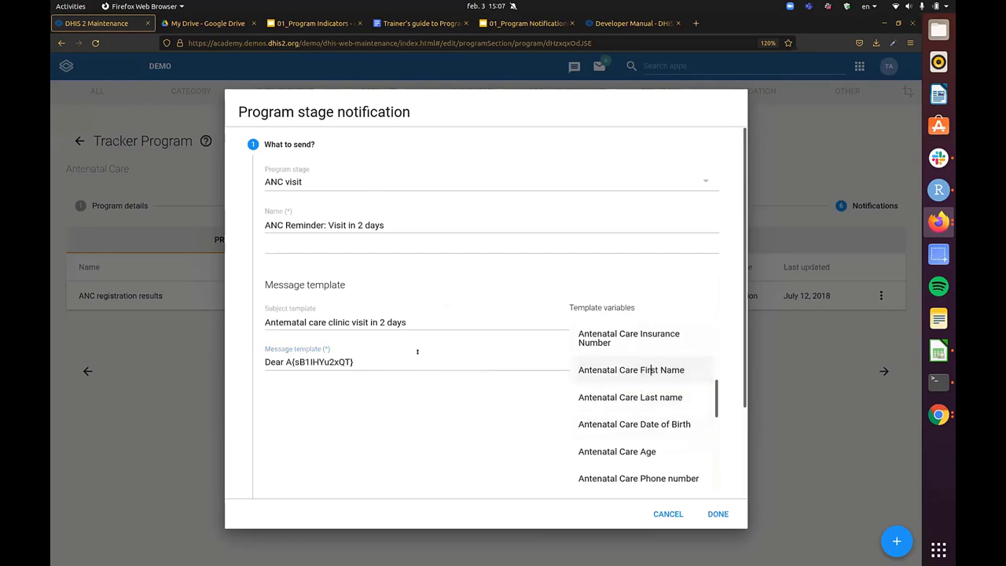
left_click(578, 396)
left_click(486, 362)
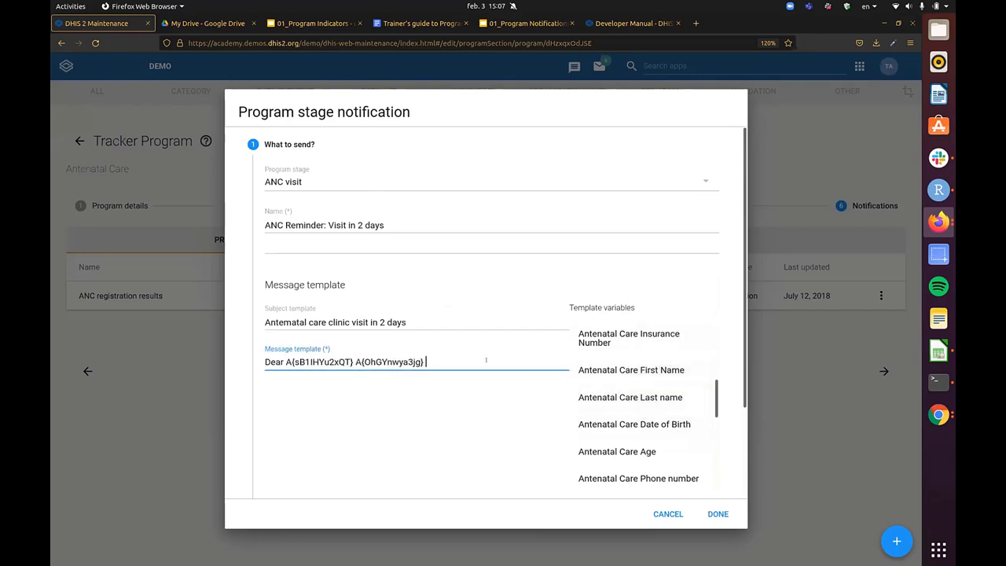
- Add 'You have an antenatal care visit in' org unit, 'scheduled for' due date, 'We look forward to your visit'
type("You have an antenatal cqa")
key("BackSpace")
key("BackSpace")
type("are visit in")
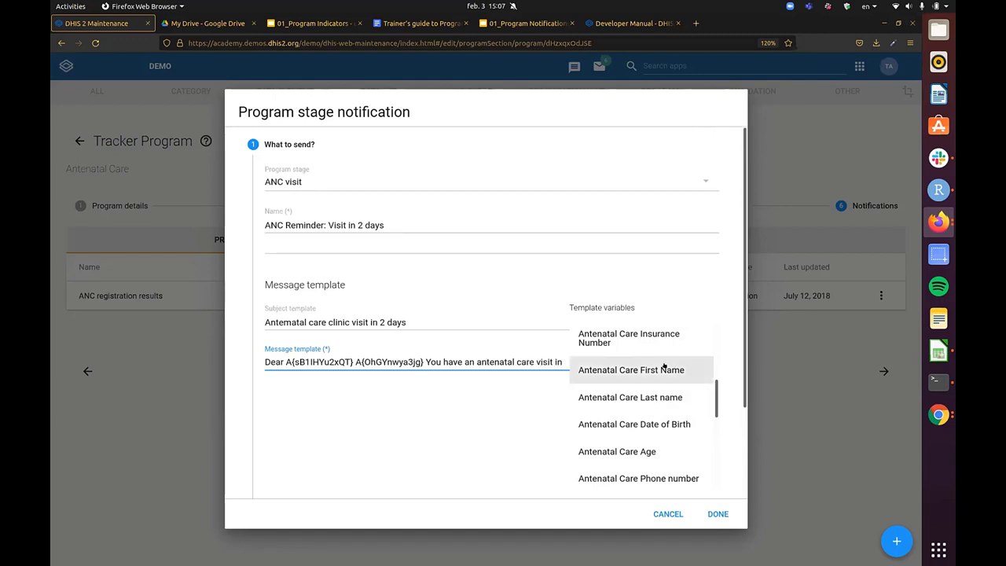
scroll(668, 367, "down", 1)
scroll(649, 385, "up", 5)
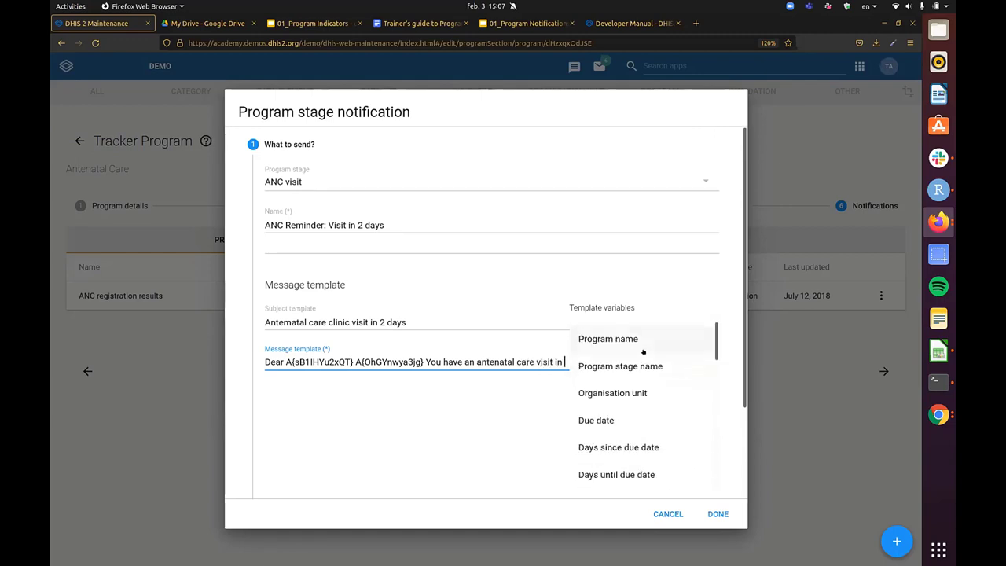
left_click(638, 393)
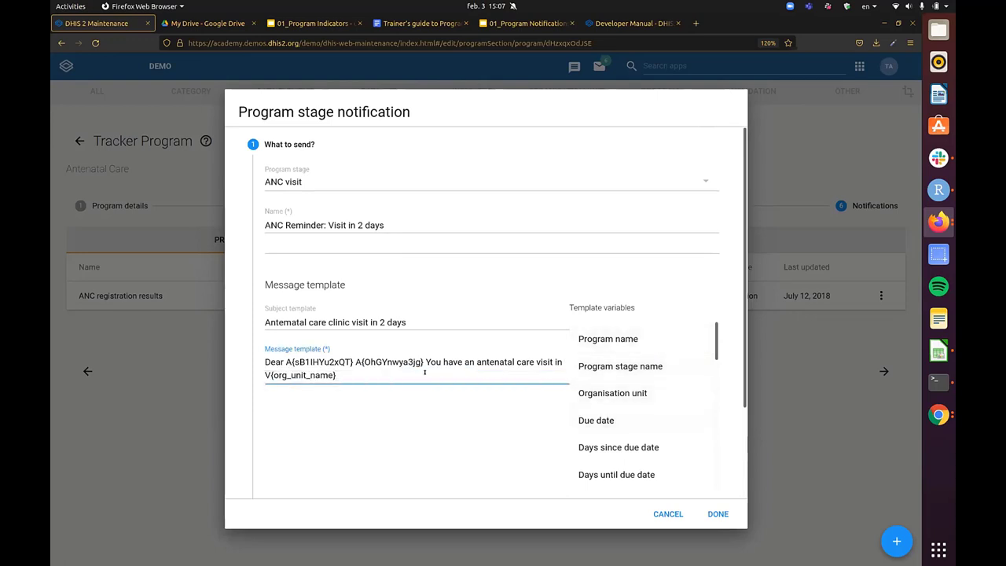
type("scheduled for")
left_click(679, 416)
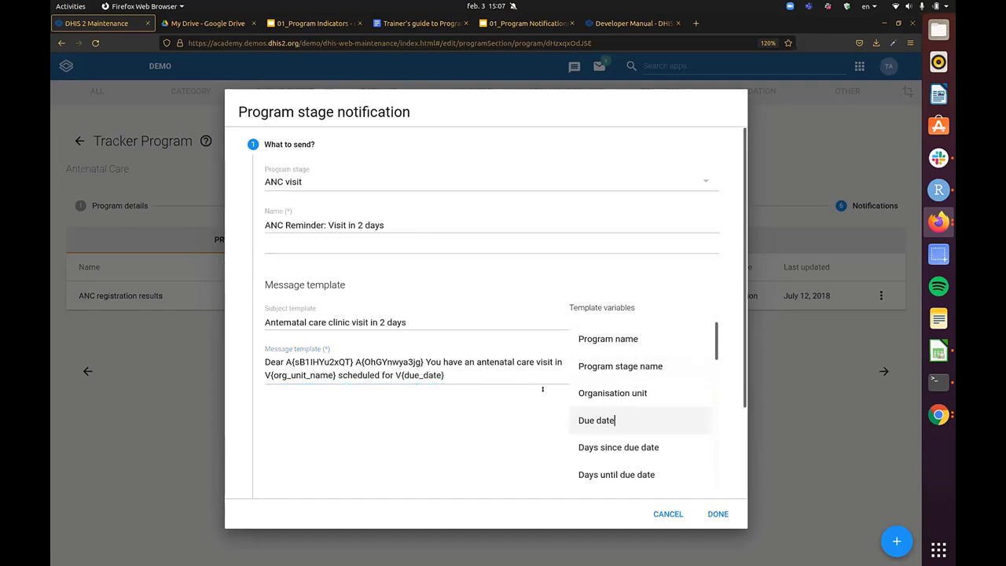
type(". We look forward to your visit.")
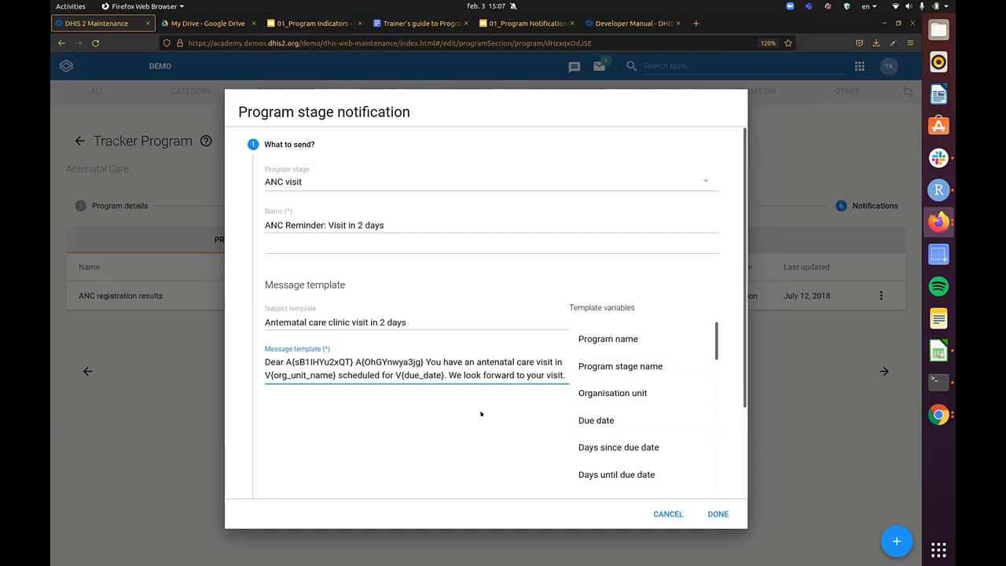
scroll(481, 414, "down", 3)
scroll(550, 394, "up", 3)
scroll(498, 418, "down", 3)
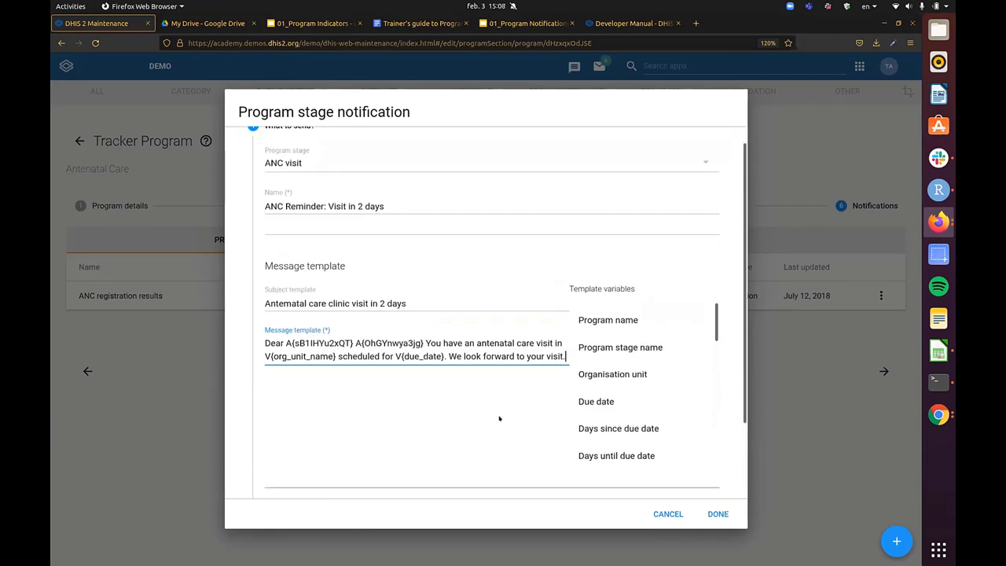
- Set the notification trigger to Days scheduled (due date), zooming the page to 90%
left_click(364, 435)
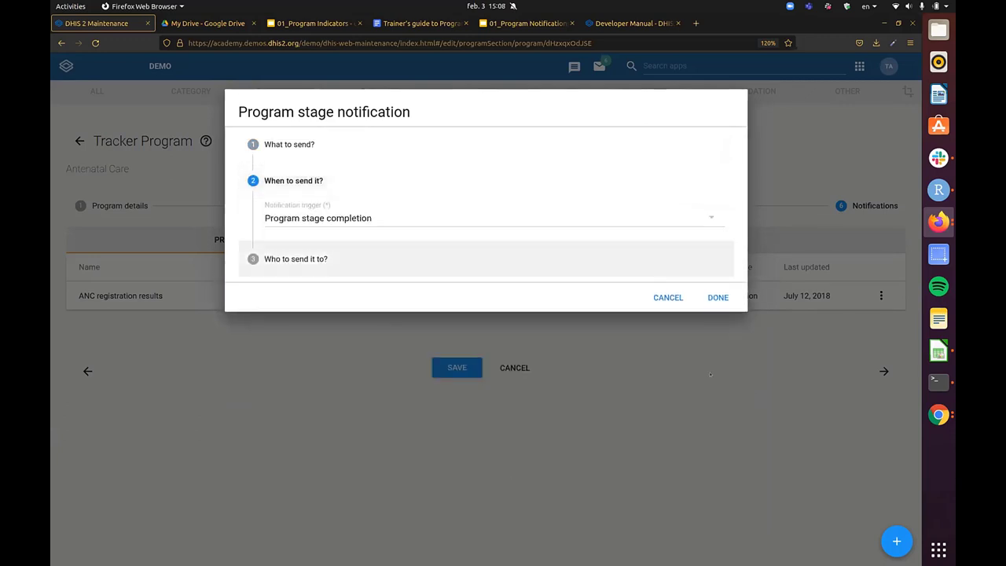
left_click(350, 218)
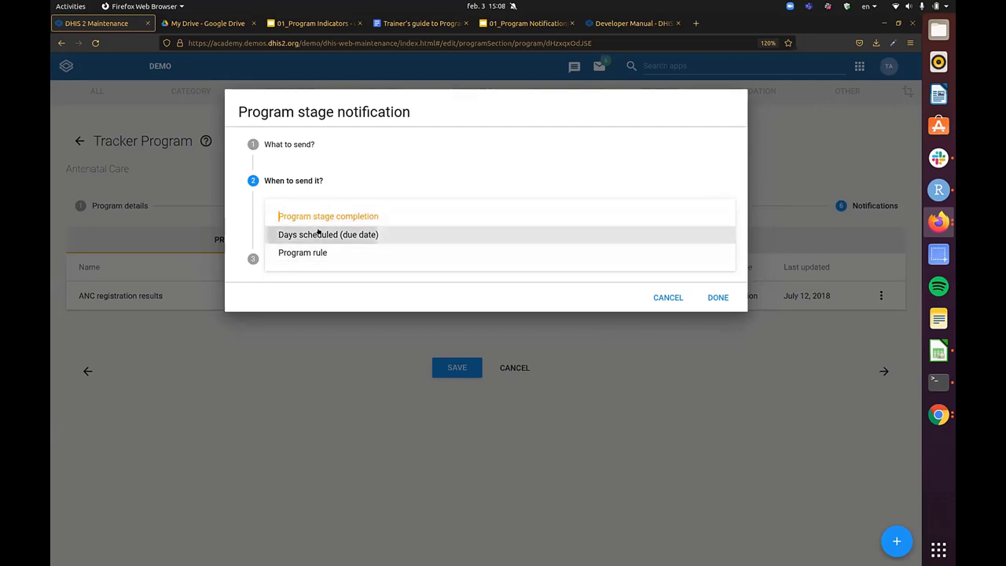
left_click(318, 234)
left_click(386, 245)
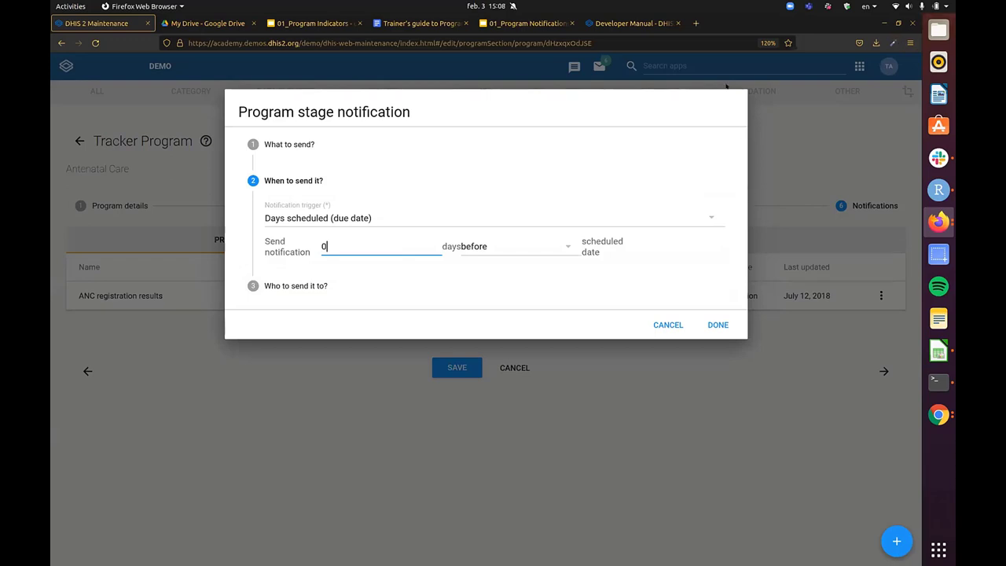
key("ctrl+0")
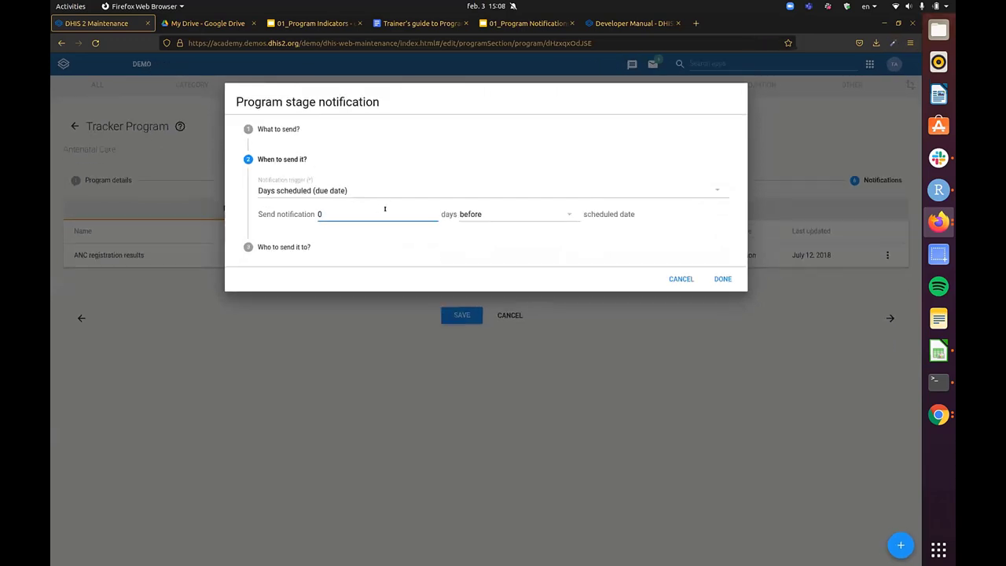
key("ctrl+minus")
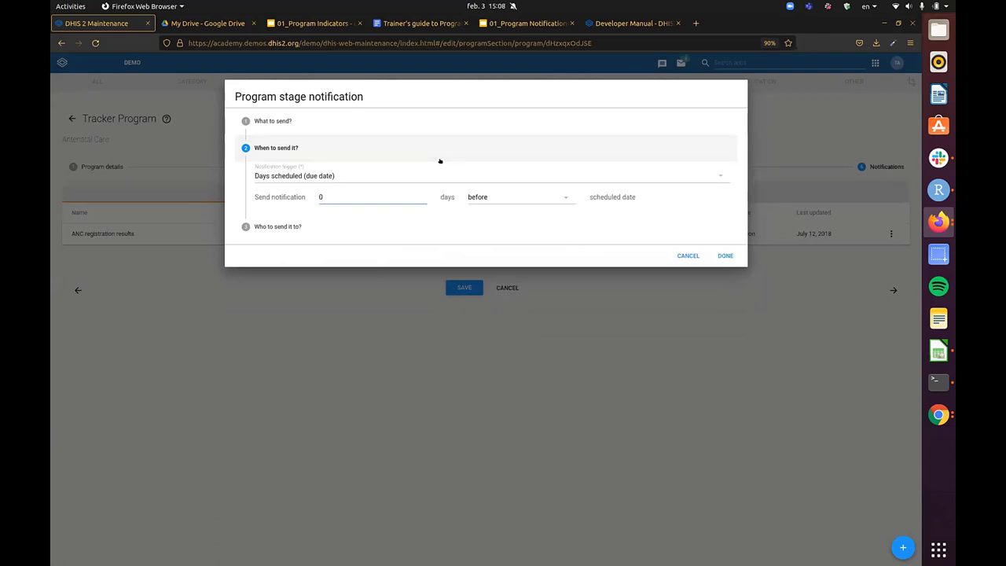
left_click(382, 175)
left_click(354, 201)
left_click(354, 172)
left_click(361, 188)
- Schedule the reminder 2 days before the due date
left_click(334, 193)
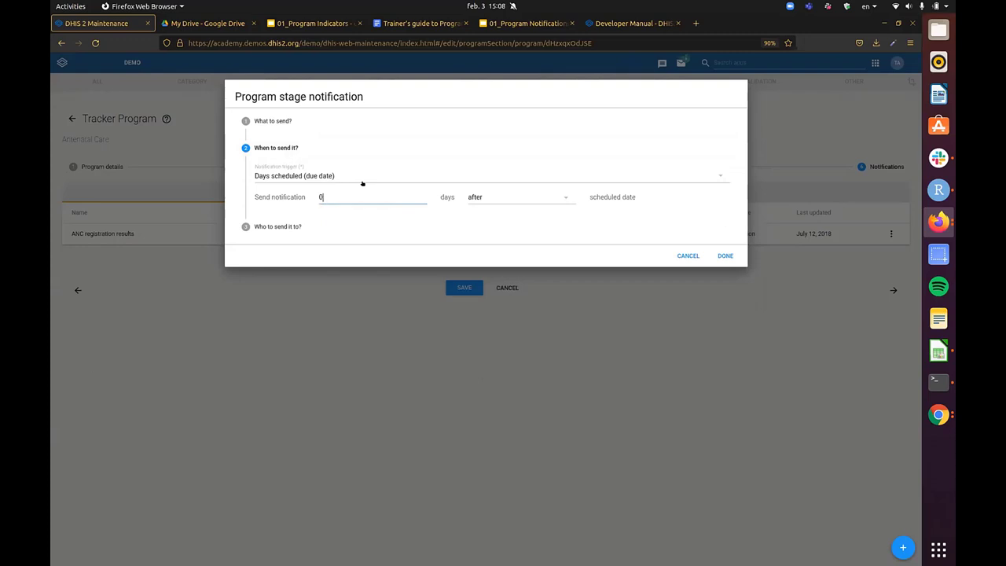
type("2")
key("Tab")
left_click(542, 196)
left_click(479, 199)
left_click(356, 193)
double_click(321, 197)
left_click(331, 191)
key("BackSpace")
- Address the reminder to the Antenatal Care Phone number program attribute and add it to the list
left_click(325, 230)
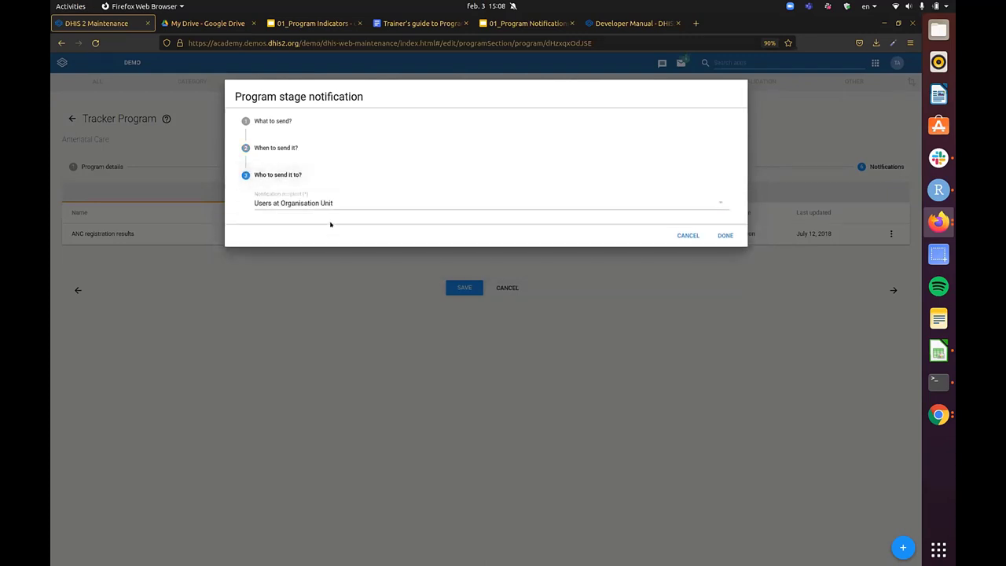
left_click(281, 202)
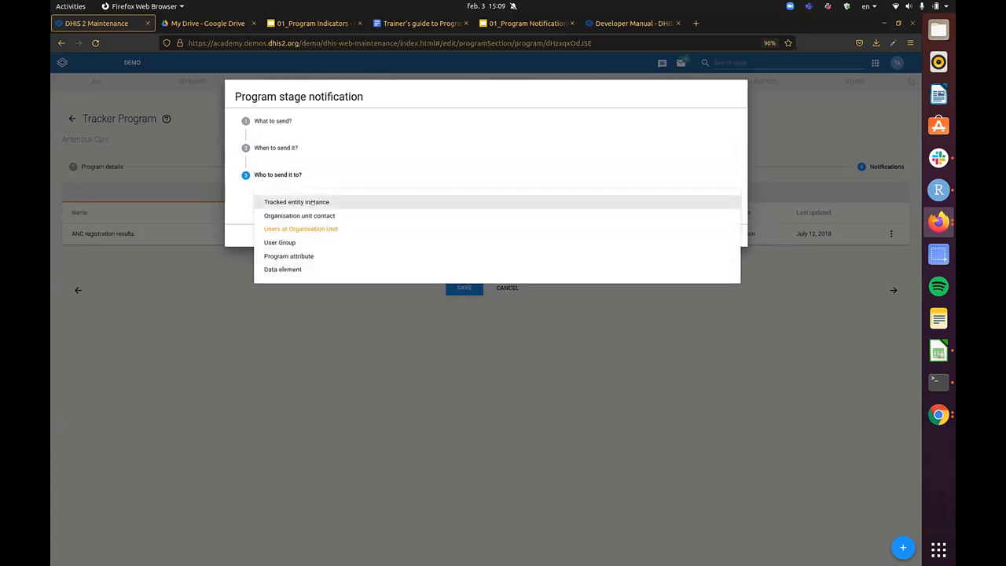
left_click(310, 256)
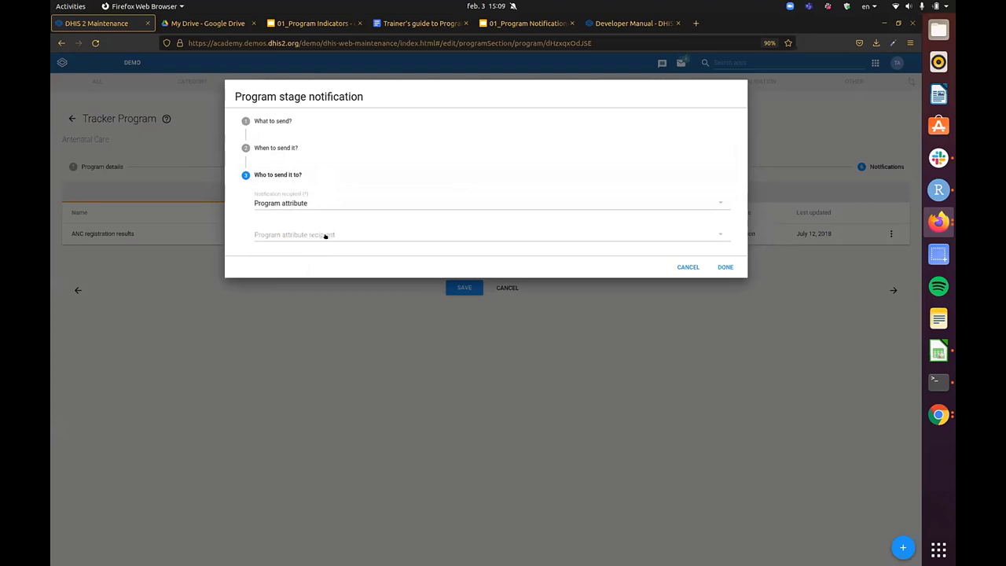
left_click(325, 235)
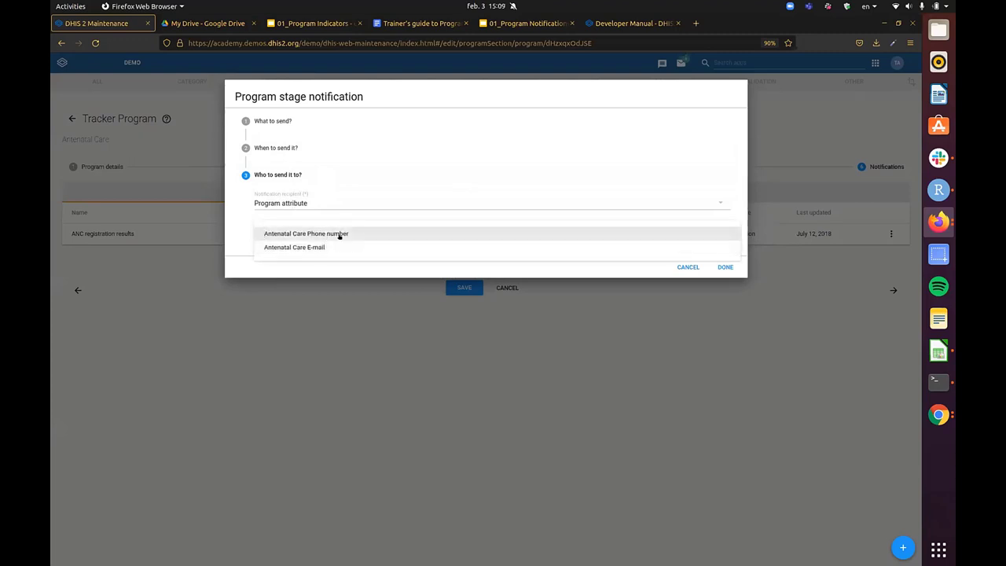
left_click(335, 235)
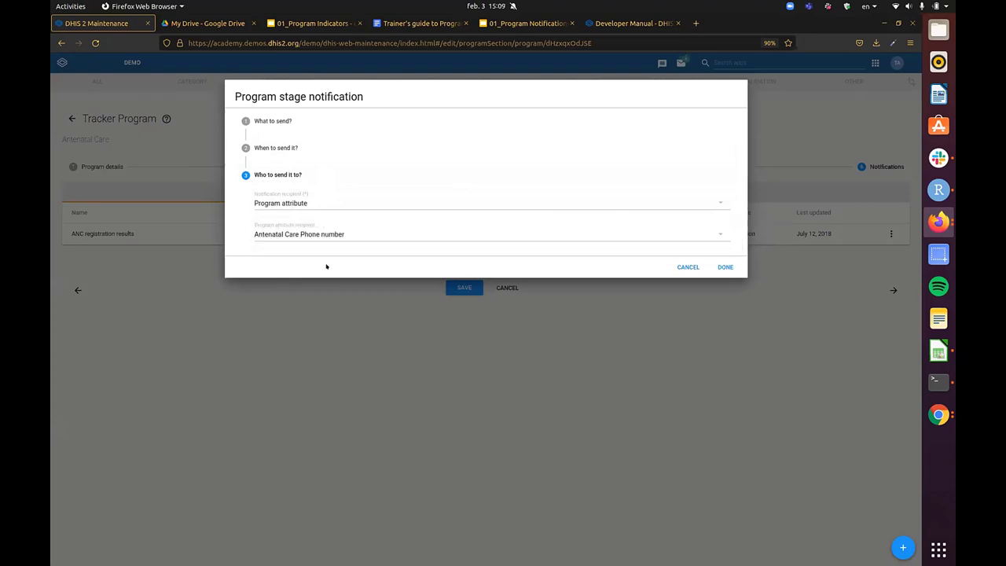
left_click(291, 202)
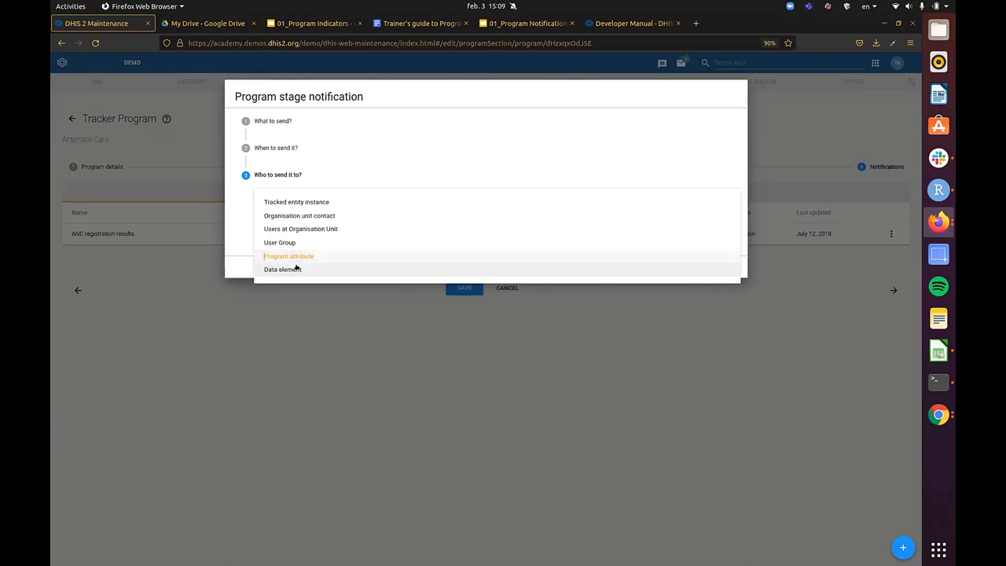
left_click(302, 255)
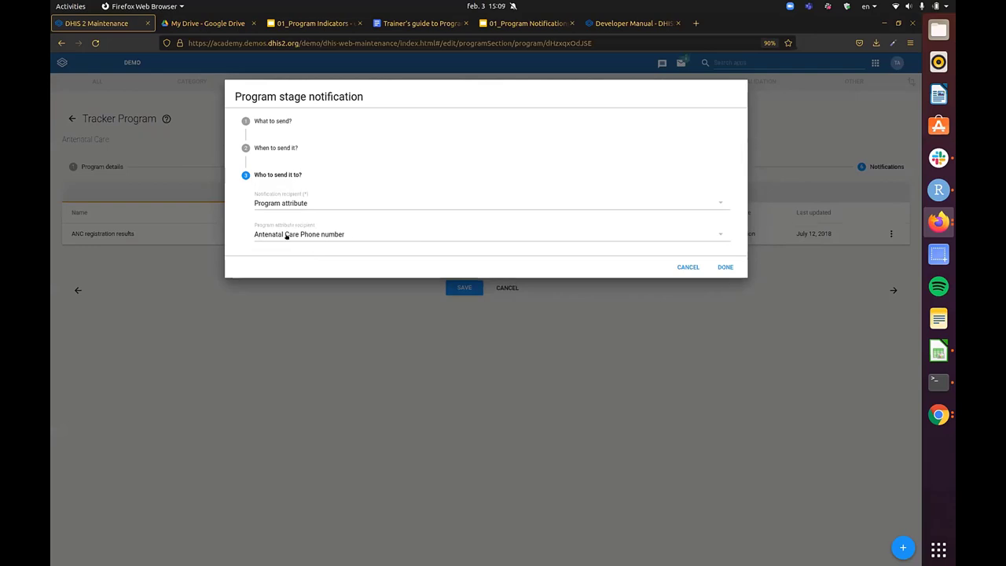
left_click(723, 267)
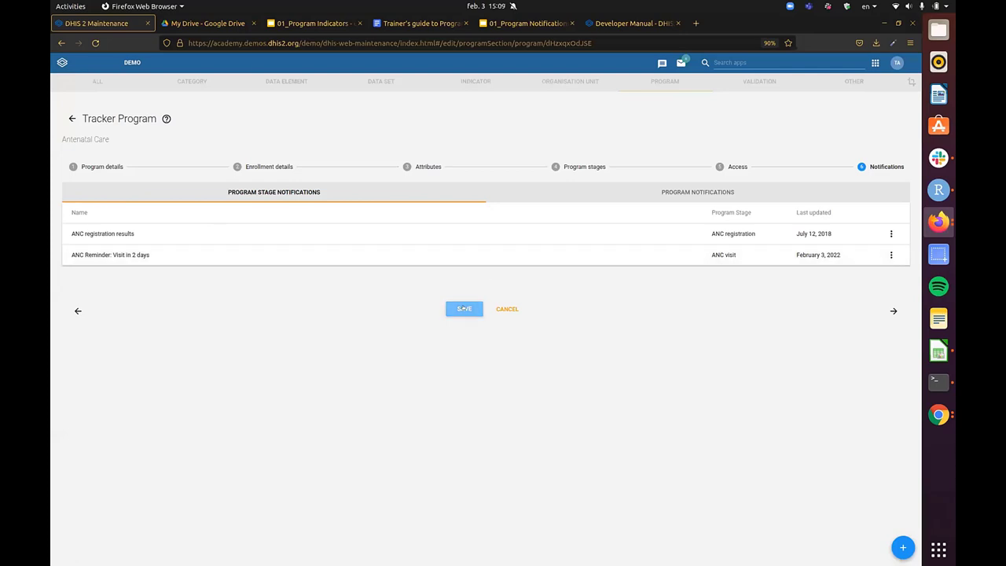
- Save the Antenatal Care program, then search 'sched' and launch the Scheduler app
left_click(463, 308)
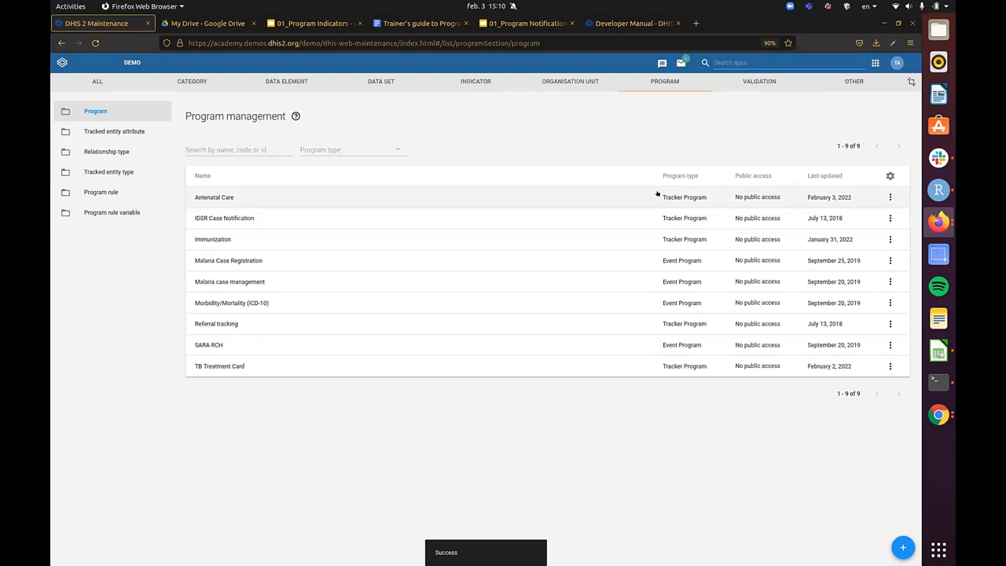
left_click(755, 61)
type("sched")
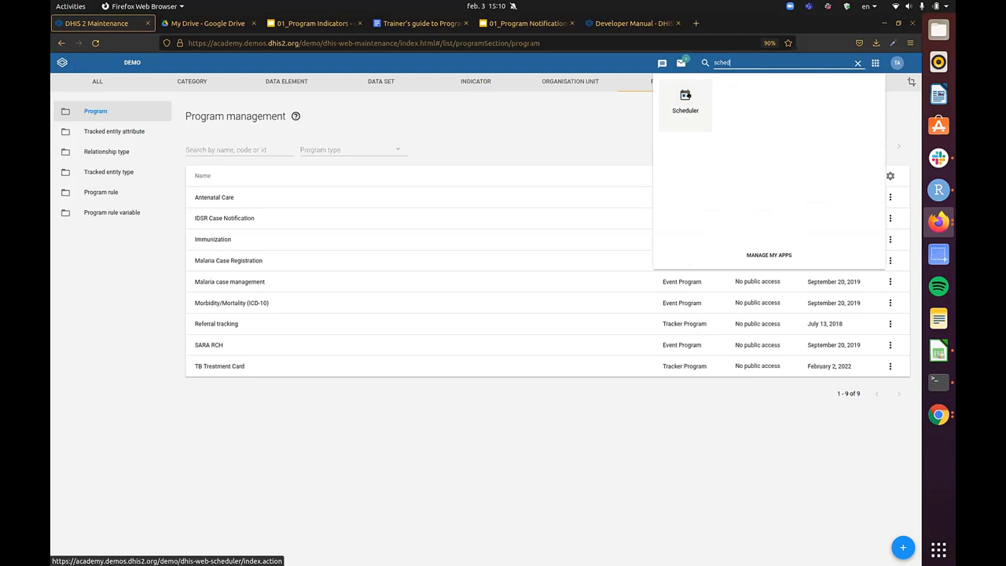
left_click(685, 101)
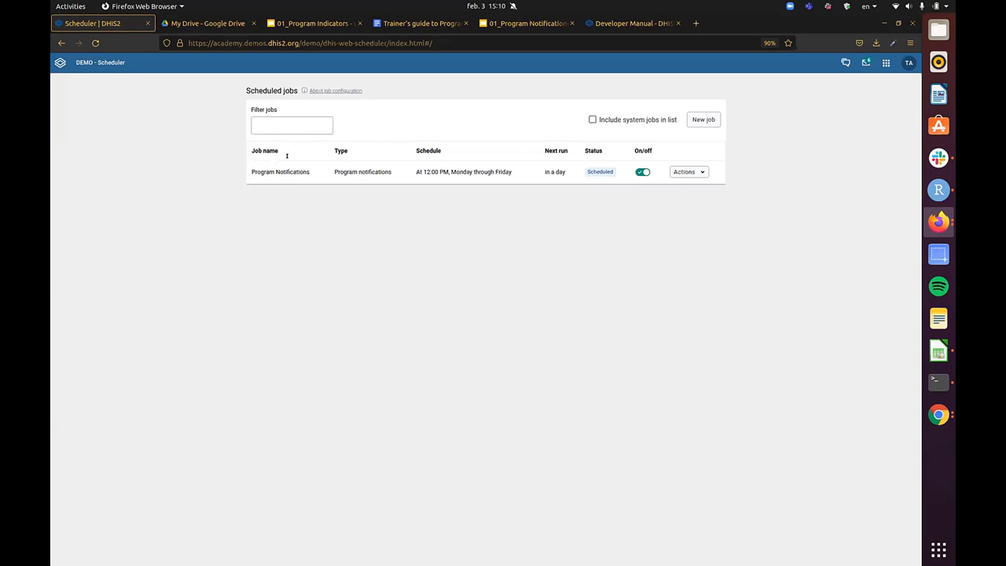
- Delete the existing Program Notifications job and confirm the deletion
left_click(699, 171)
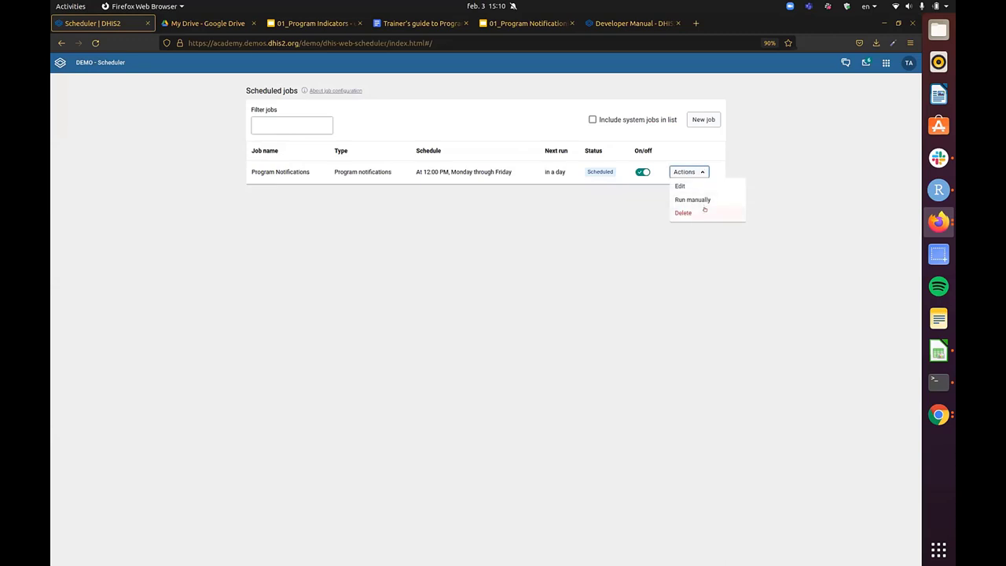
left_click(704, 211)
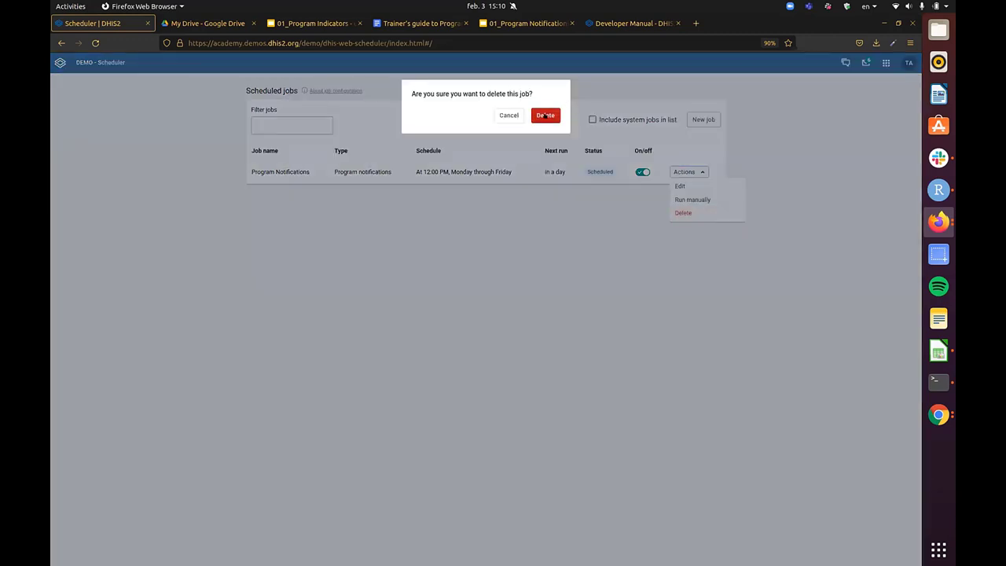
left_click(545, 115)
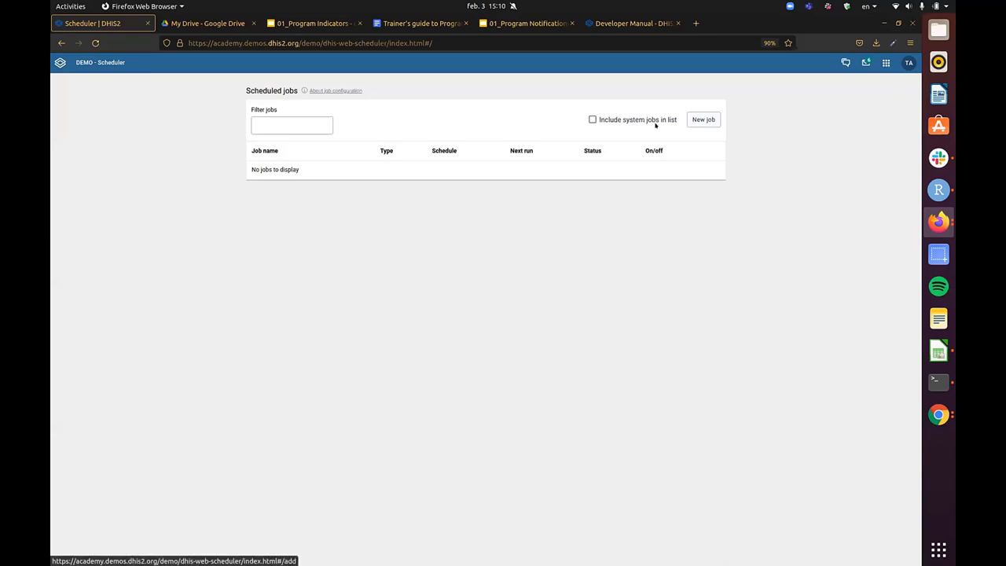
- Start a new job named 'Send Program Notifications'
left_click(710, 119)
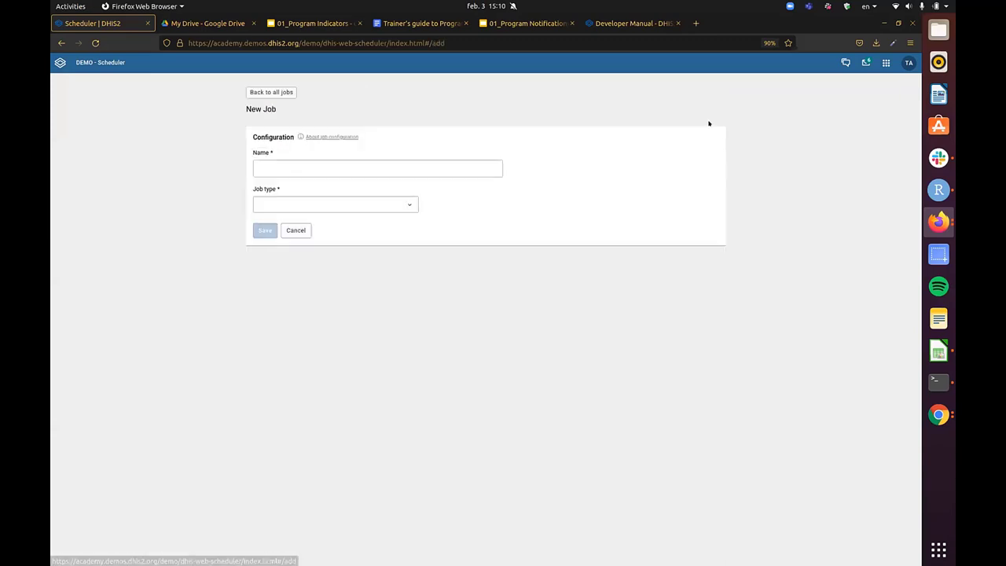
left_click(370, 164)
type("Program N")
key("BackSpace")
key("BackSpace")
key("BackSpace")
key("BackSpace")
key("BackSpace")
key("BackSpace")
key("BackSpace")
key("BackSpace")
type("d")
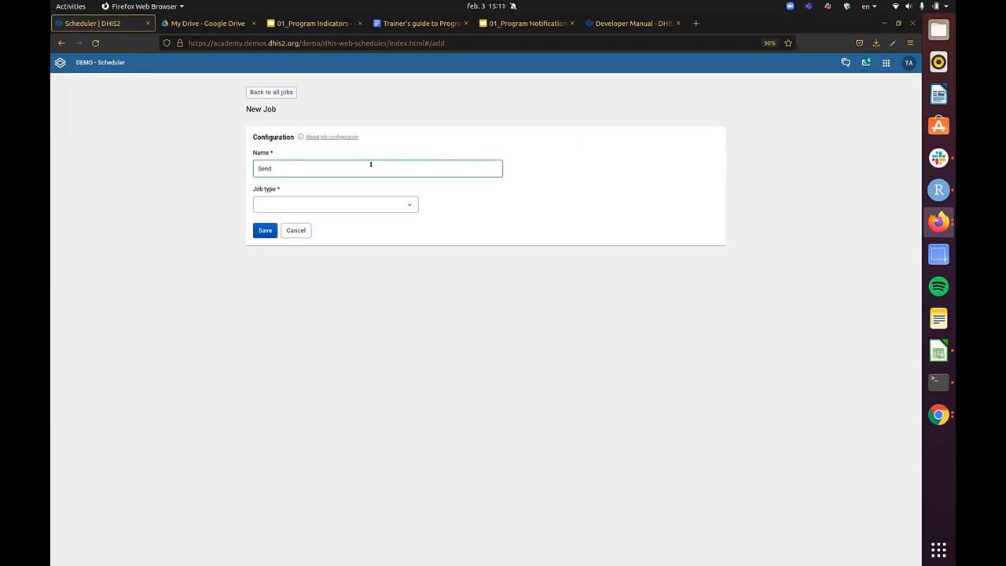
type(" Program Notifications")
key("Tab")
- Set the job type to Program notifications and bring up the preset schedule choices
left_click(391, 202)
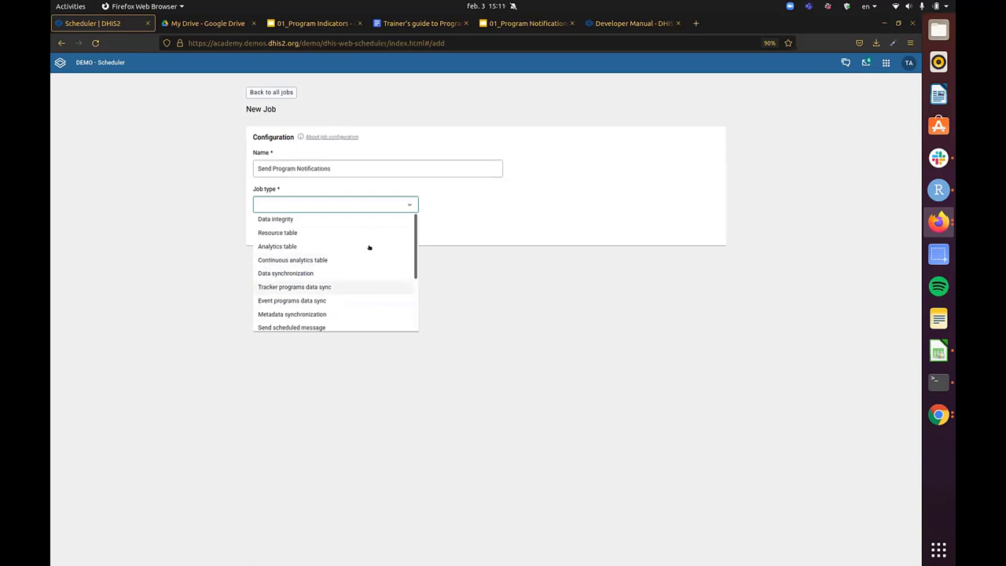
scroll(379, 270, "down", 1)
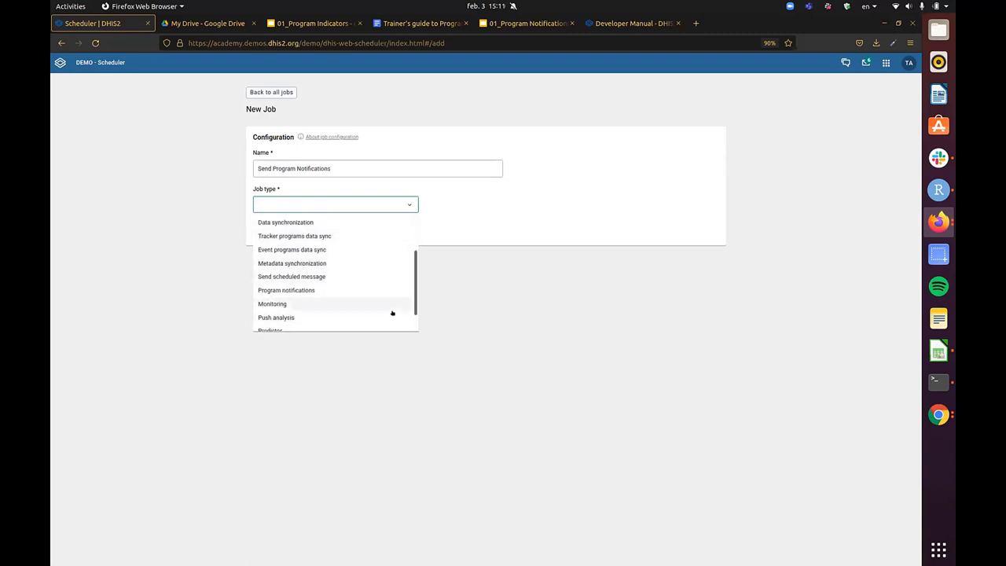
scroll(342, 271, "down", 1)
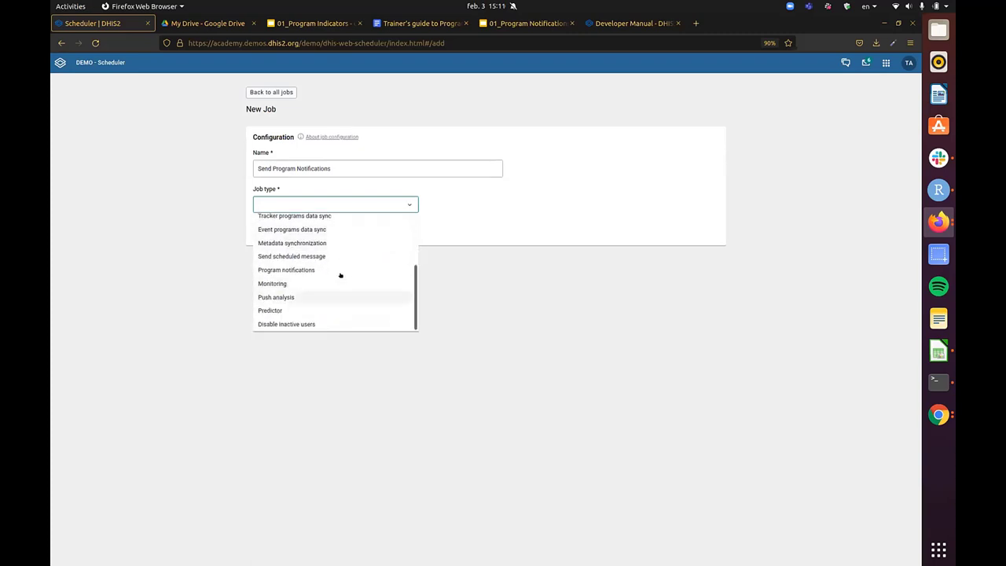
scroll(354, 268, "up", 2)
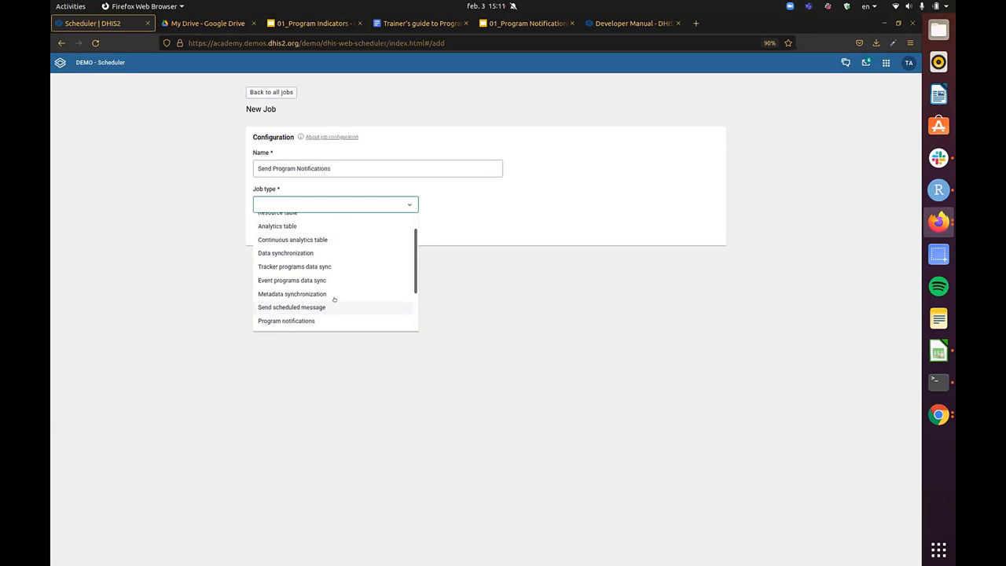
scroll(327, 271, "down", 2)
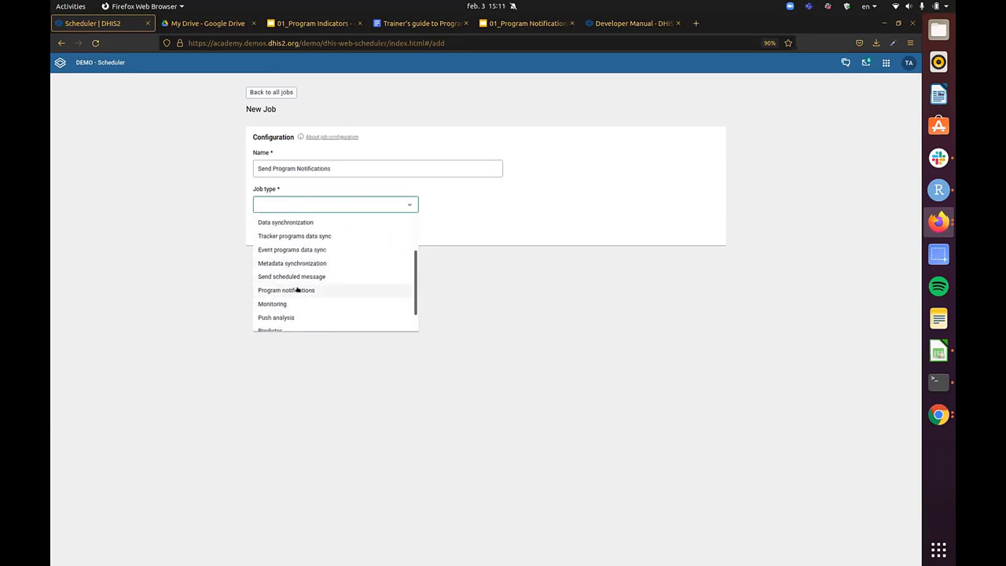
left_click(293, 290)
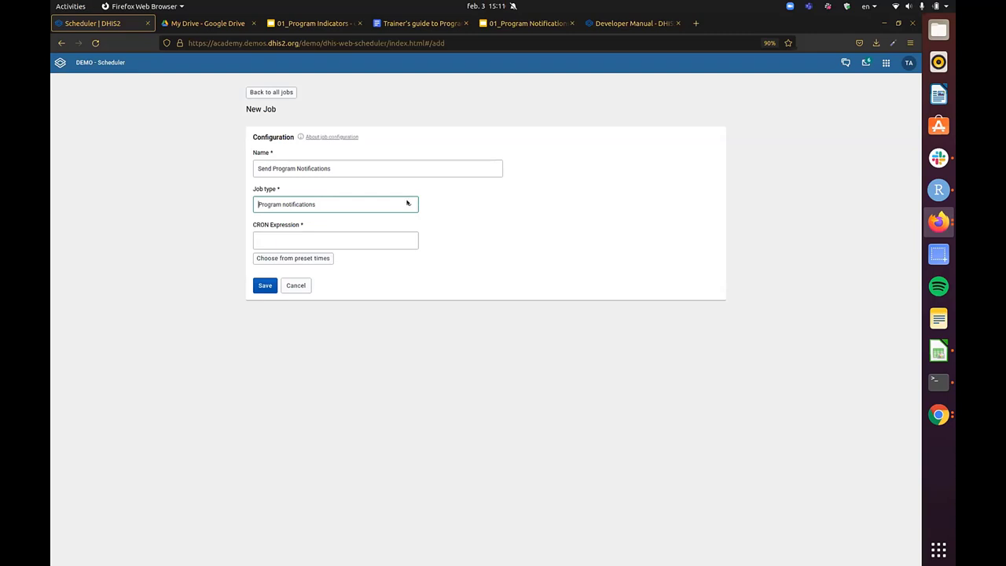
left_click(370, 242)
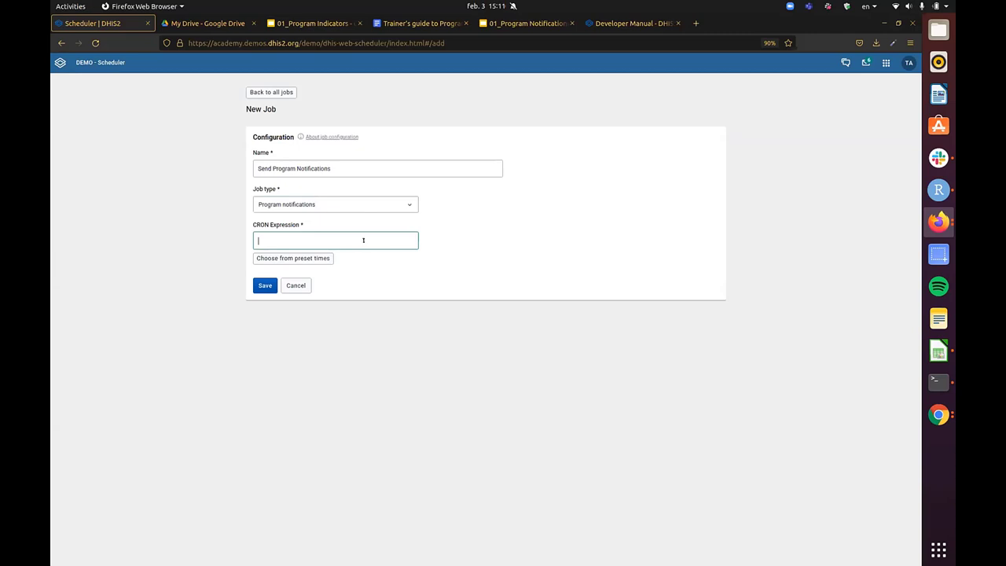
left_click_drag(255, 224, 349, 224)
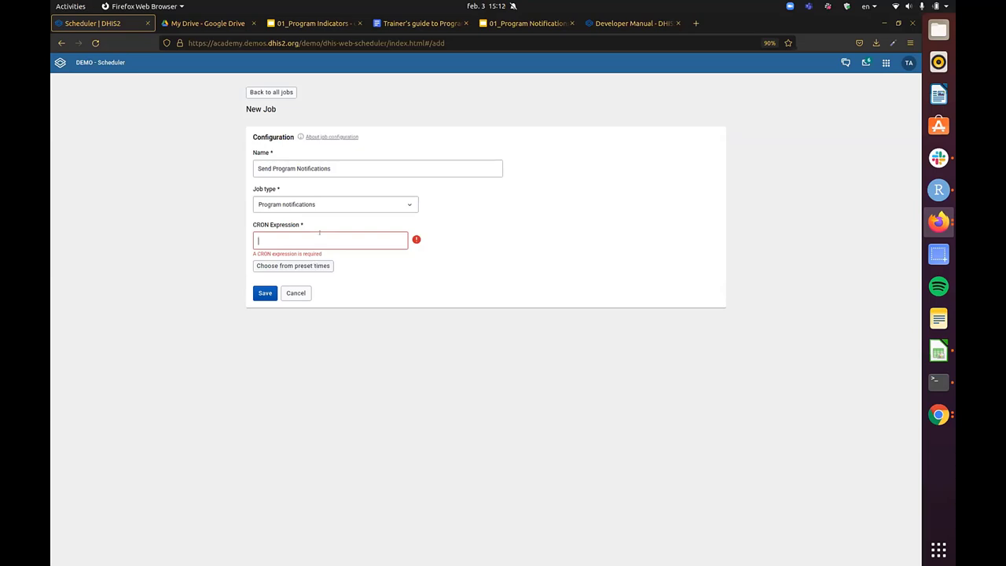
left_click_drag(286, 224, 341, 225)
left_click(304, 264)
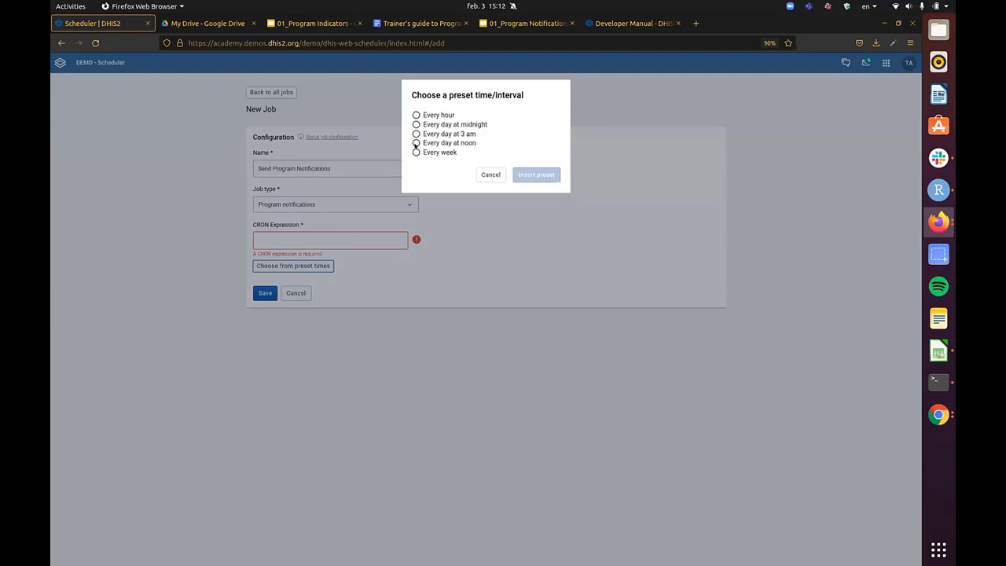
- Insert the every-day-at-noon preset and extend its day range to MON-SUN
left_click(415, 135)
left_click(416, 143)
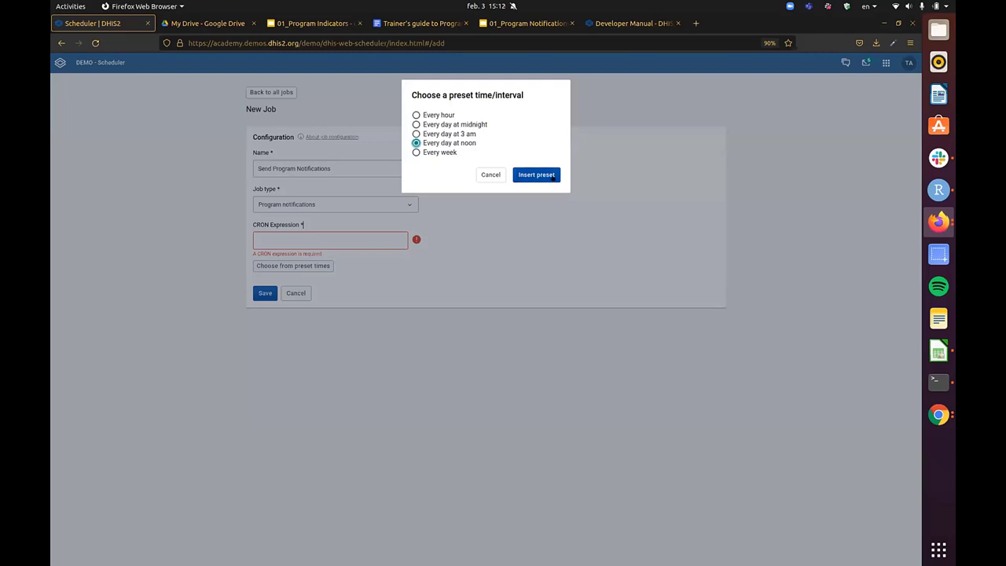
left_click(544, 175)
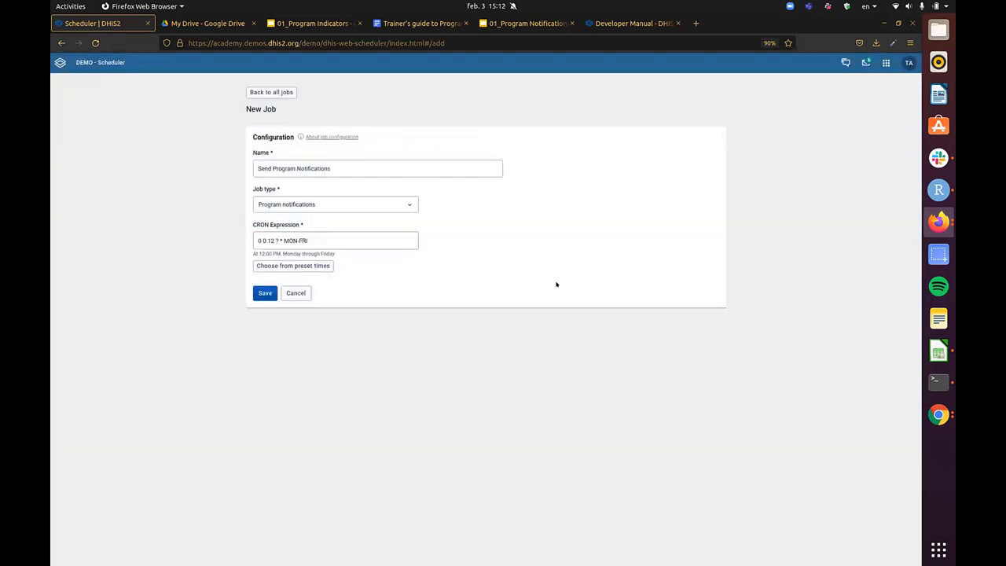
left_click(333, 244)
key("BackSpace")
key("BackSpace")
key("BackSpace")
key("BackSpace")
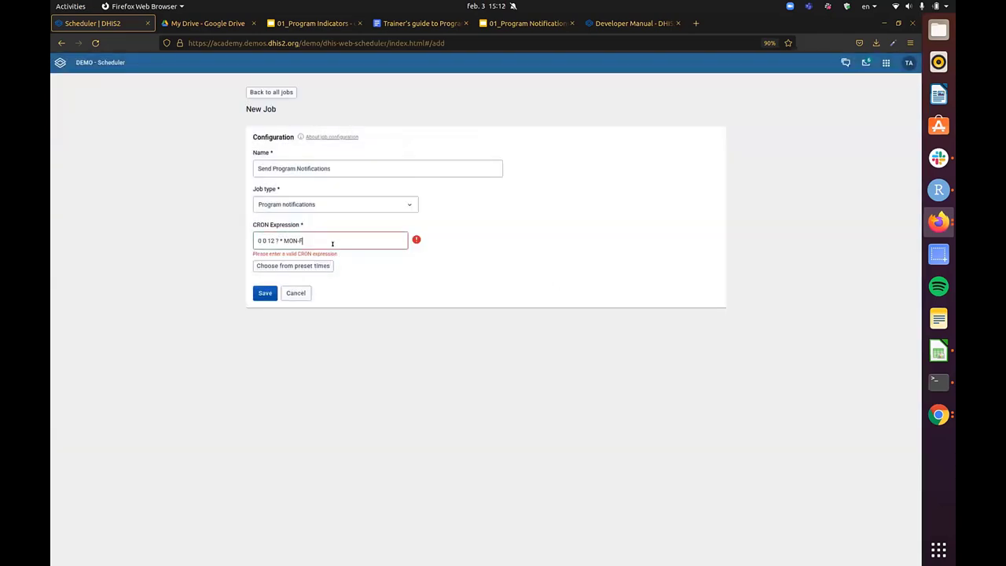
type("-SUN")
key("Tab")
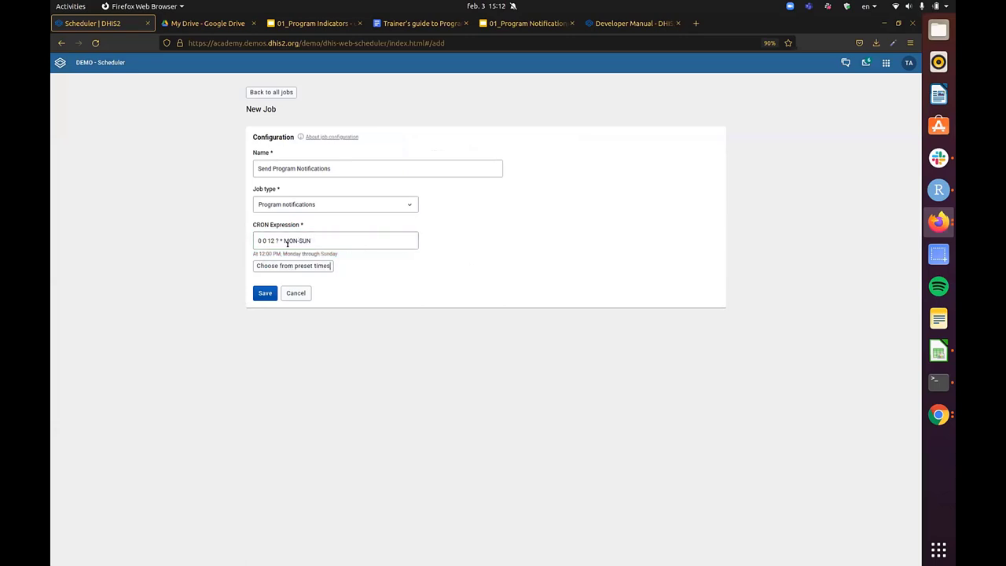
- Change the CRON hour to 15, giving '0 0 15 ? * MON-SUN', and attempt to save
triple_click(265, 241)
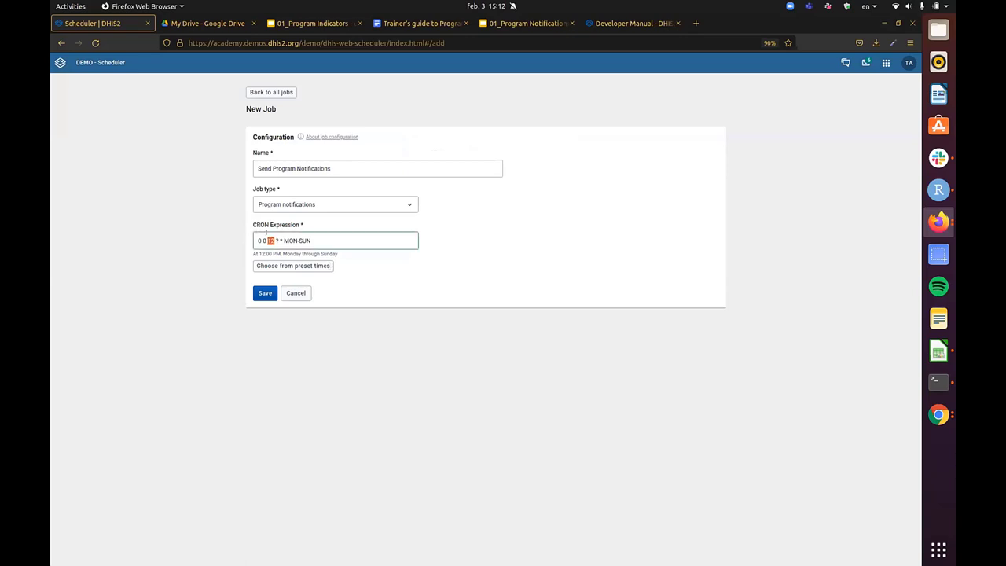
left_click(267, 242)
left_click(267, 239)
key("Left")
key("Right")
key("Delete")
type("3")
key("BackSpace")
type("5")
left_click_drag(249, 253, 331, 257)
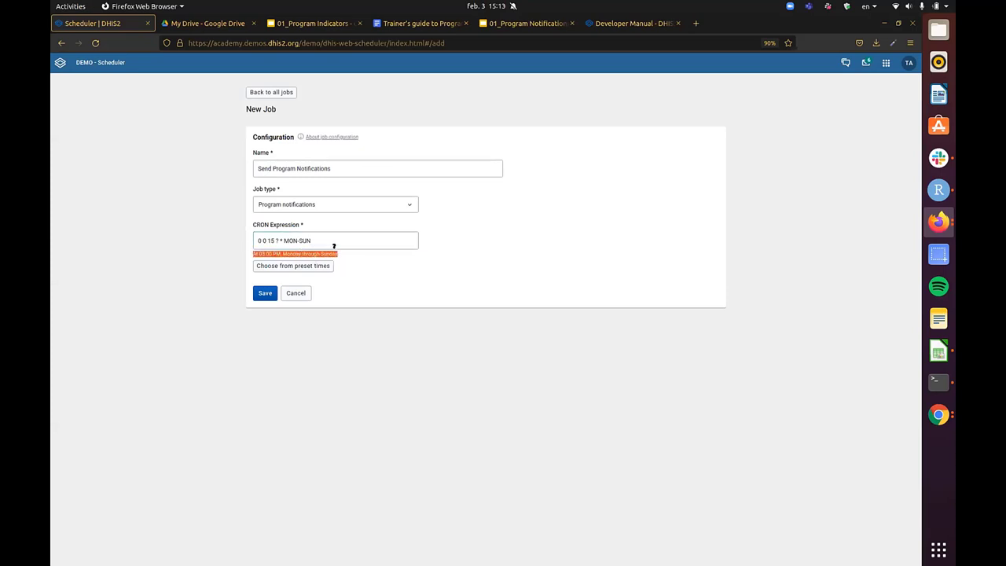
left_click(326, 246)
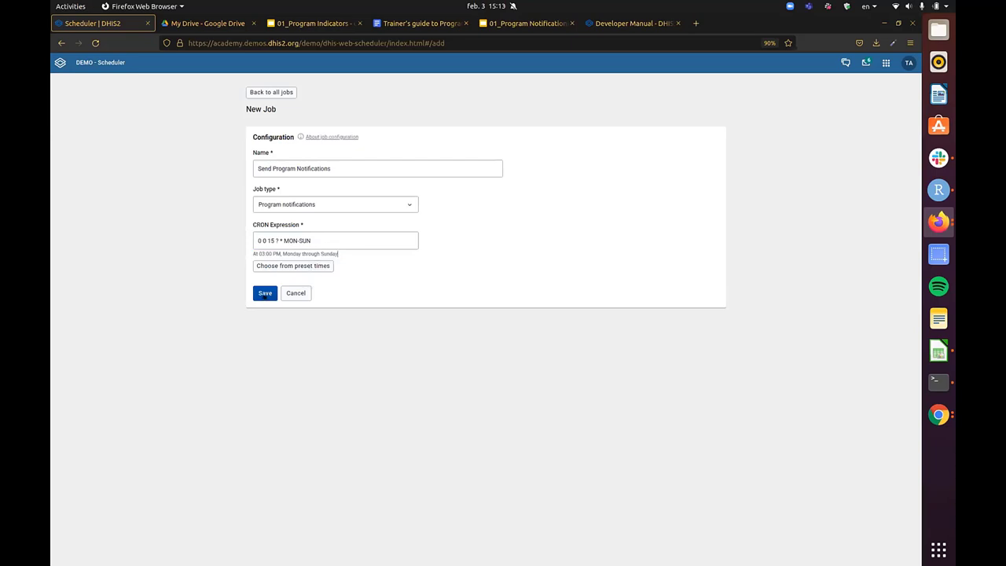
left_click(264, 294)
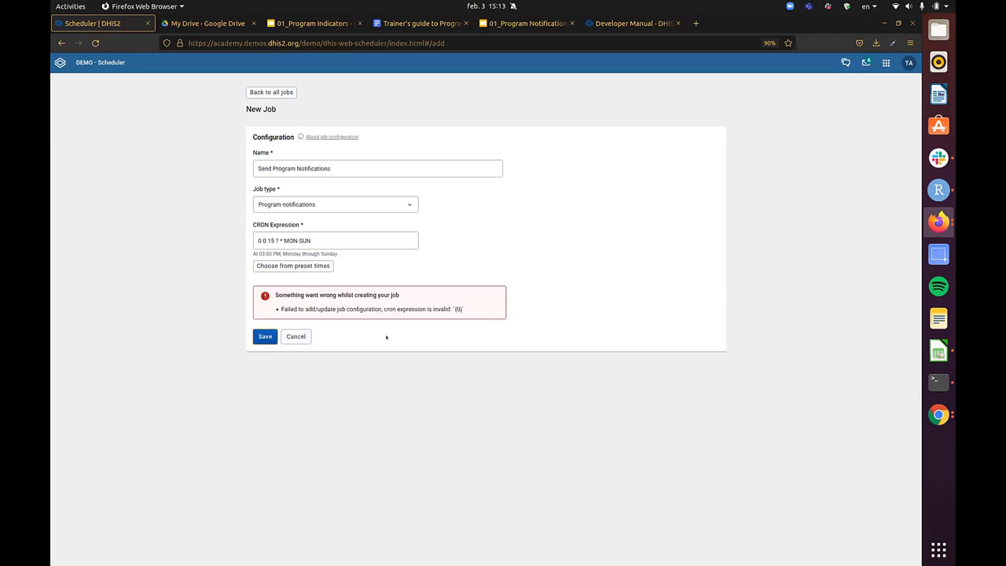
- Re-insert the noon weekday preset, change the CRON hour to 13, and save the job
left_click(282, 238)
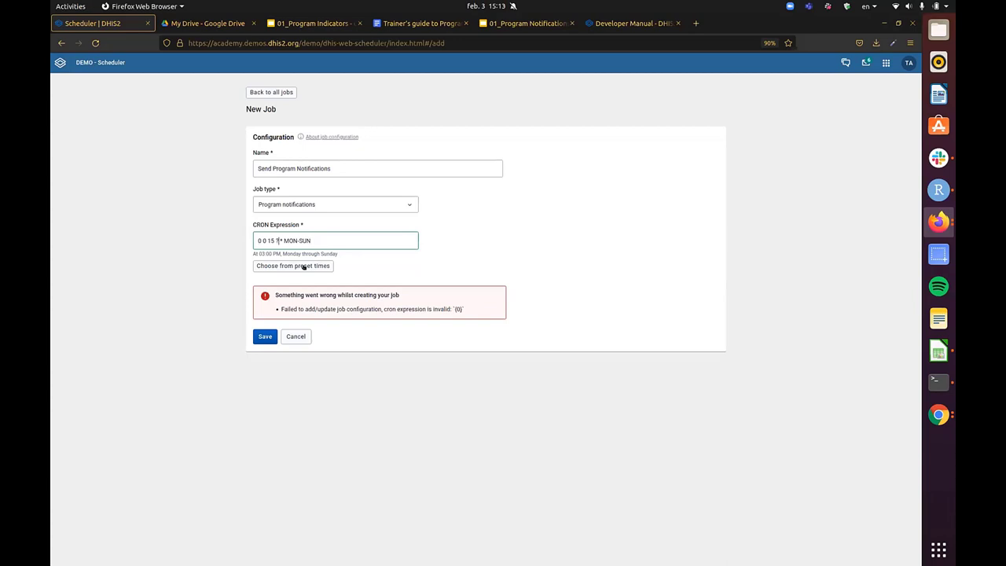
left_click(305, 266)
left_click(445, 142)
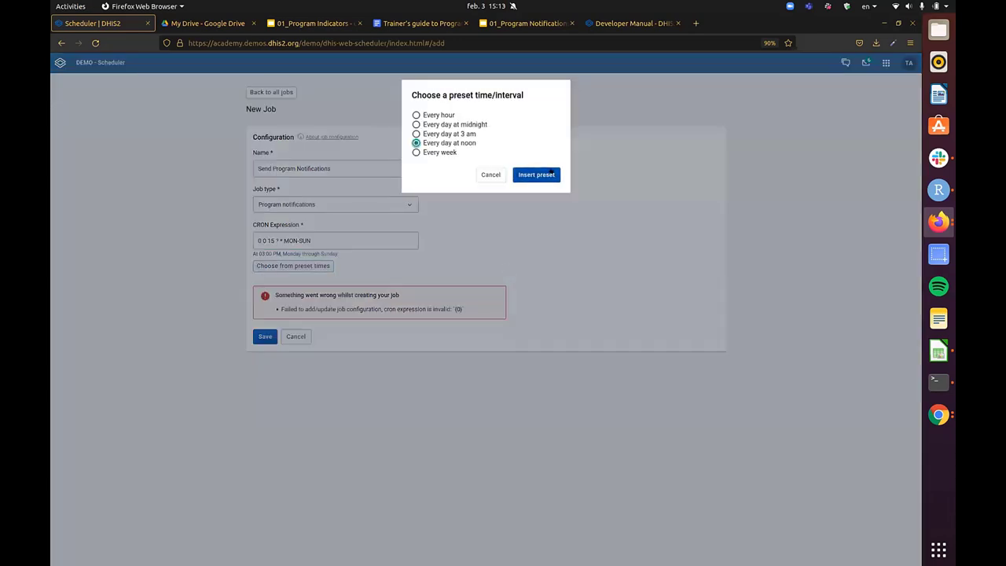
left_click(548, 174)
left_click(266, 336)
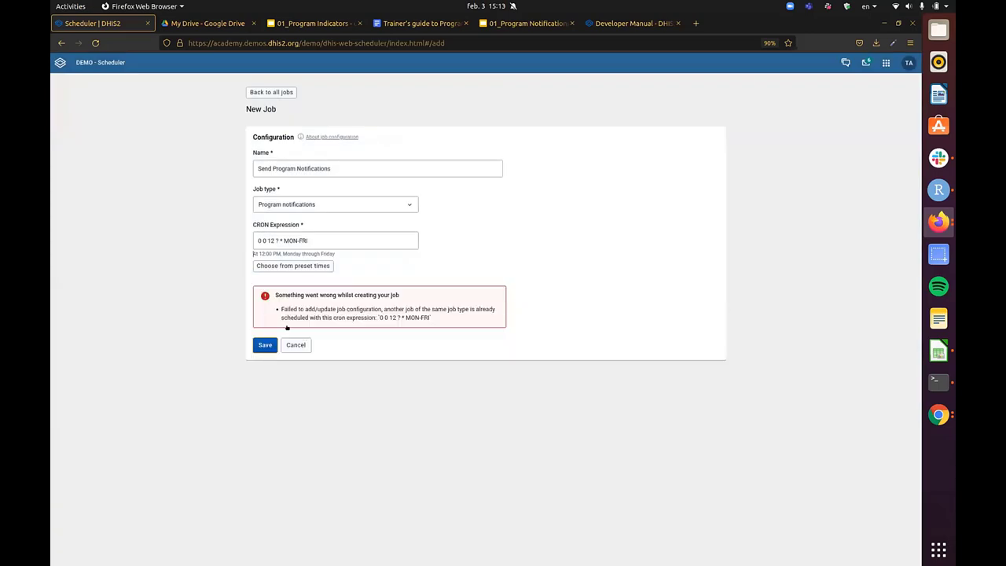
left_click(316, 239)
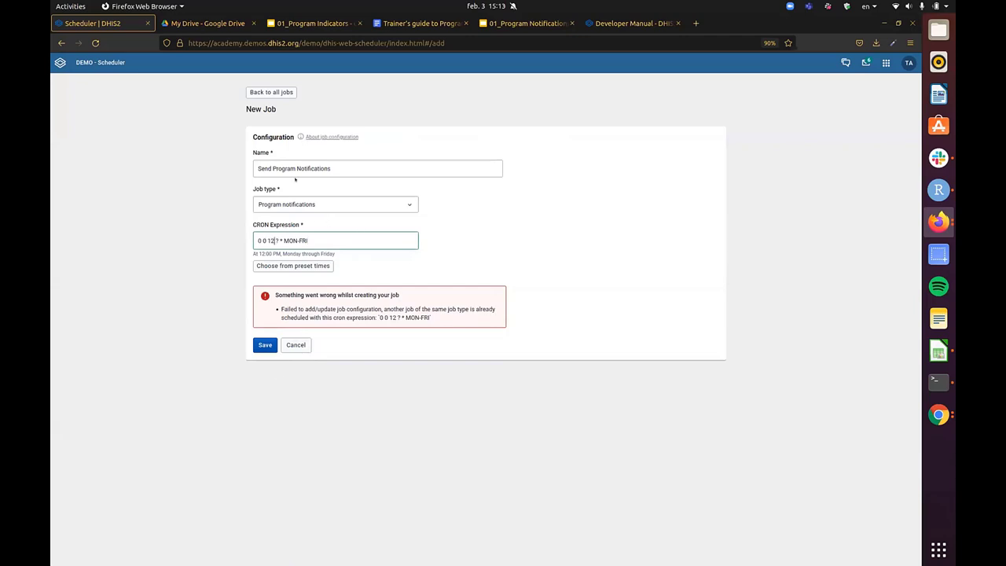
key("BackSpace")
type("3")
left_click(264, 345)
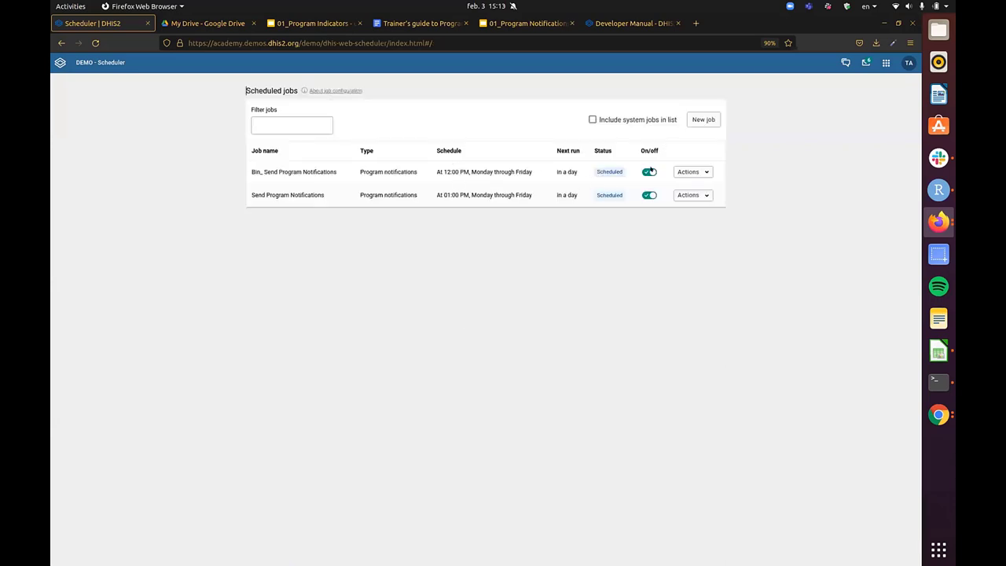
left_click_drag(265, 165, 343, 171)
left_click(309, 168)
triple_click(309, 168)
double_click(388, 167)
triple_click(387, 165)
triple_click(296, 165)
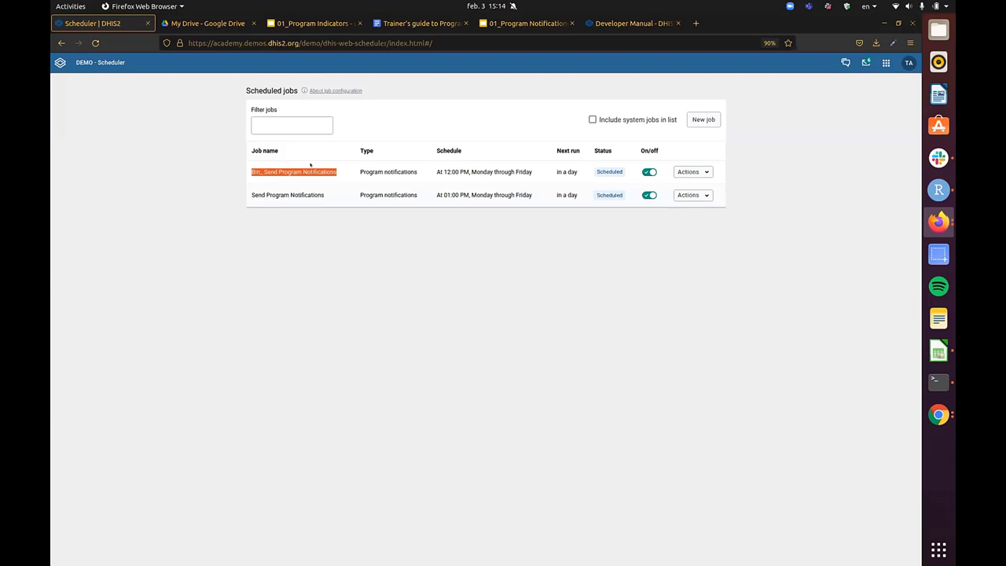
left_click(287, 166)
double_click(290, 169)
left_click(702, 172)
left_click(808, 168)
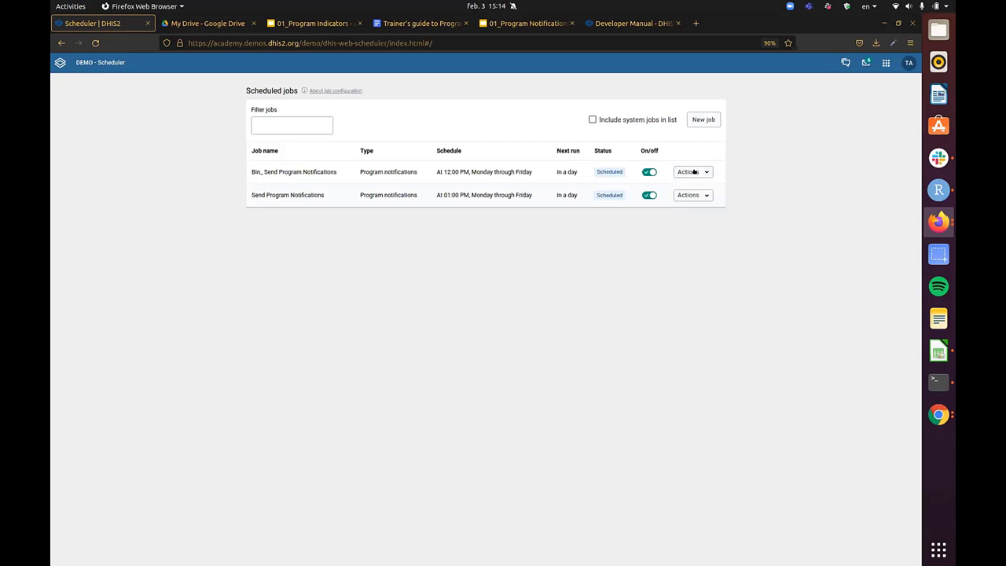
triple_click(286, 169)
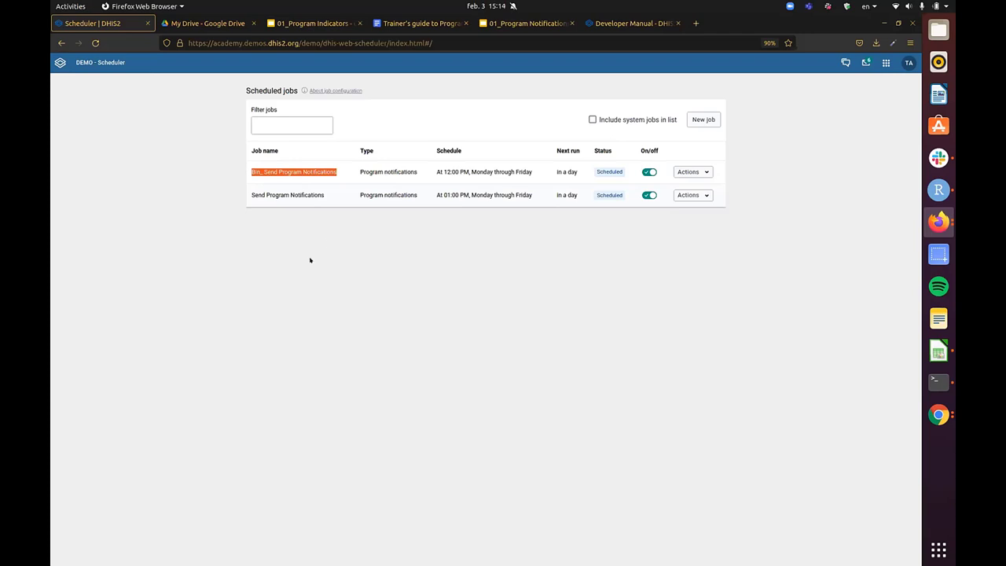
triple_click(389, 171)
triple_click(502, 172)
left_click(505, 186)
triple_click(505, 170)
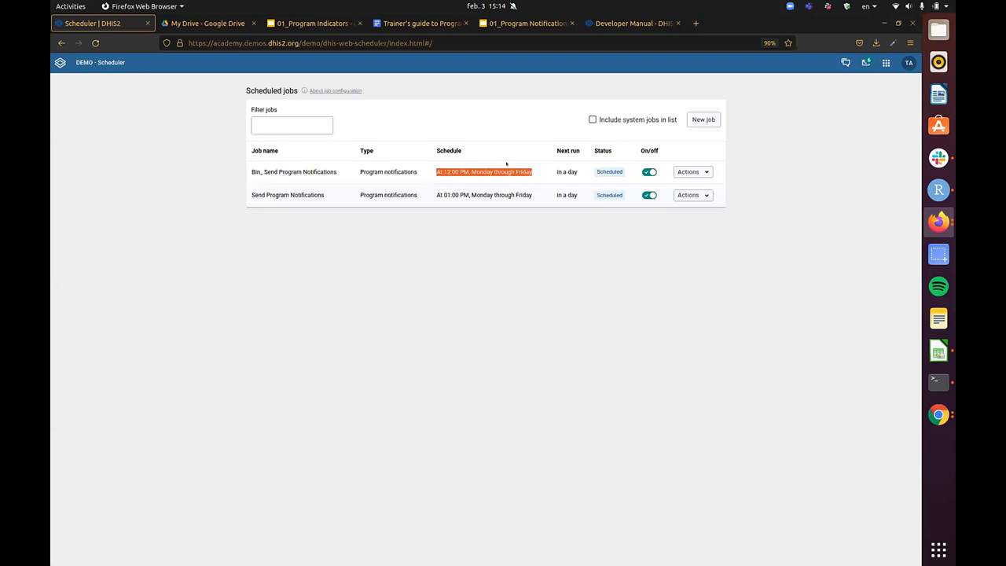
triple_click(481, 195)
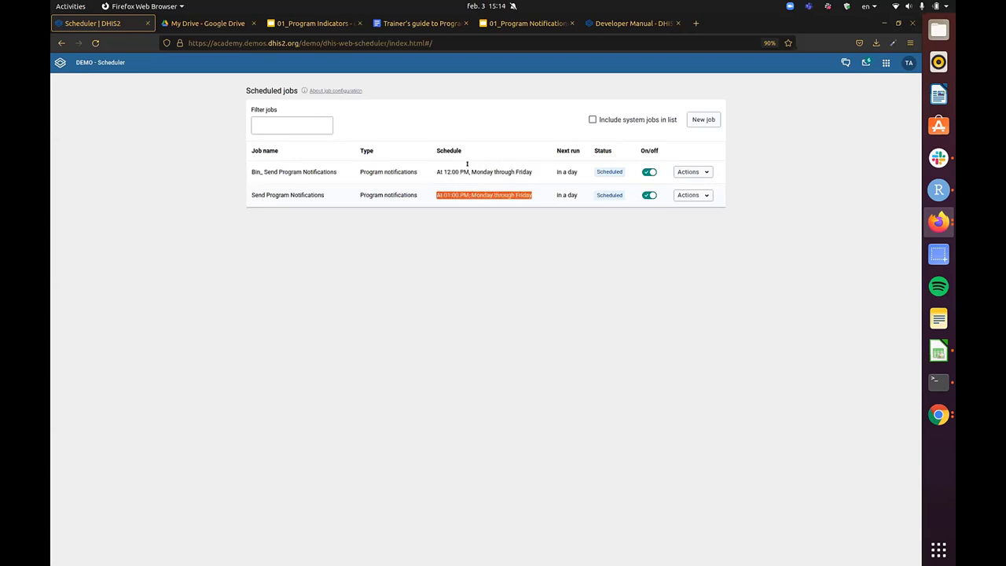
triple_click(480, 171)
triple_click(474, 195)
left_click(480, 171)
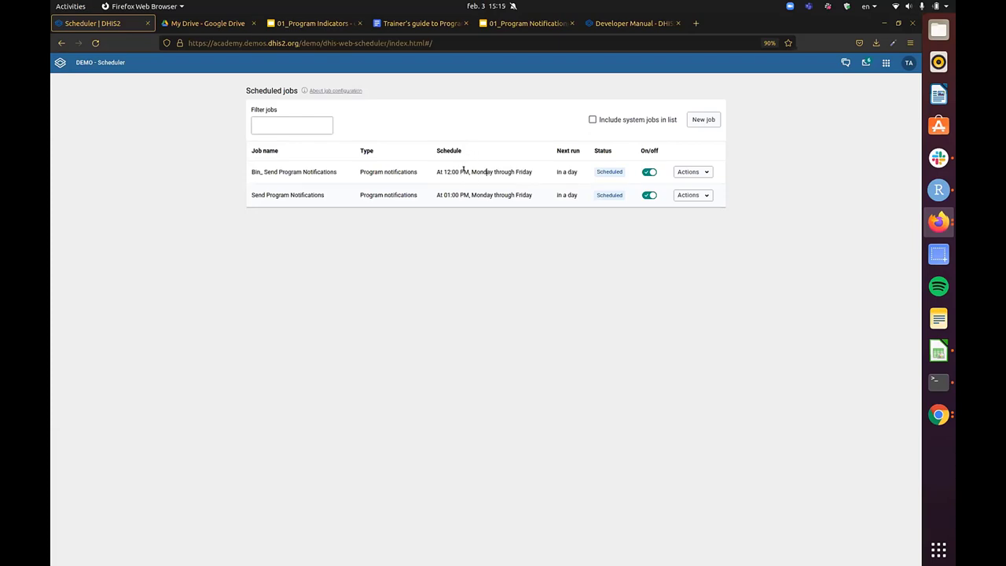
- Highlight the new job's name, type and 1 PM schedule in the list, then show the apps menu
left_click_drag(255, 191, 250, 171)
left_click(534, 191)
left_click(250, 188)
left_click(252, 171)
triple_click(491, 194)
key("Left")
left_click_drag(243, 191, 534, 192)
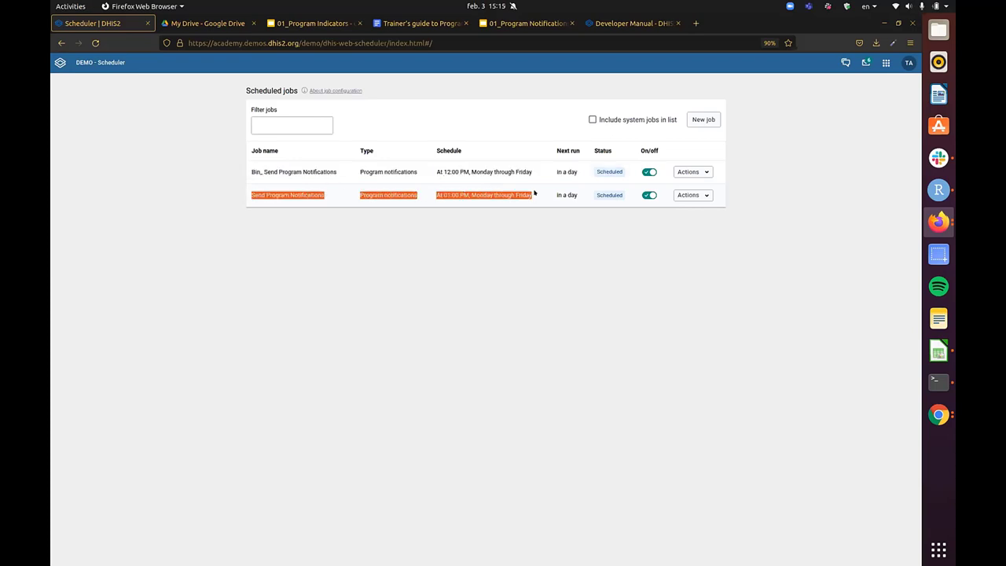
left_click(330, 193)
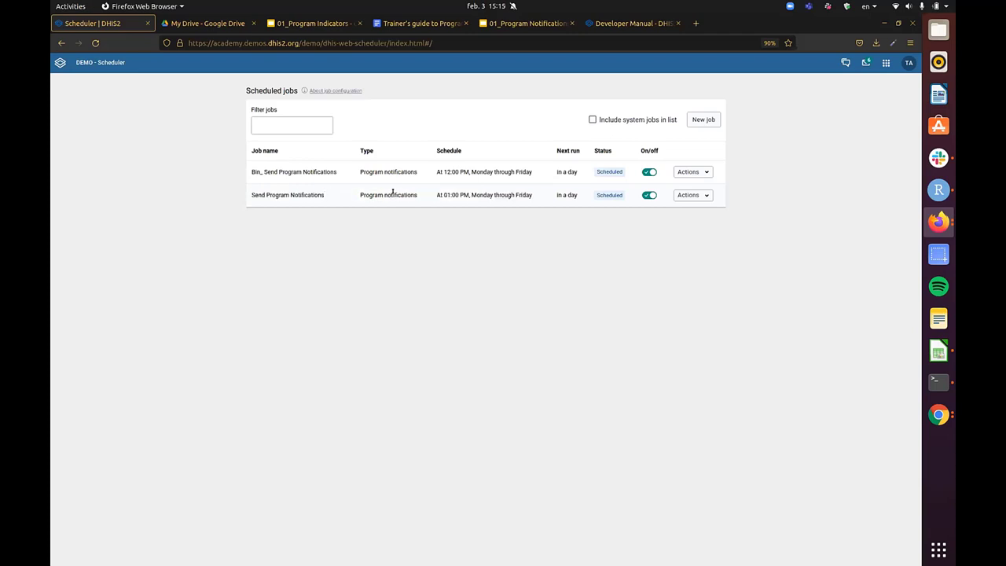
triple_click(393, 191)
left_click(402, 191)
triple_click(485, 192)
left_click(488, 194)
triple_click(494, 193)
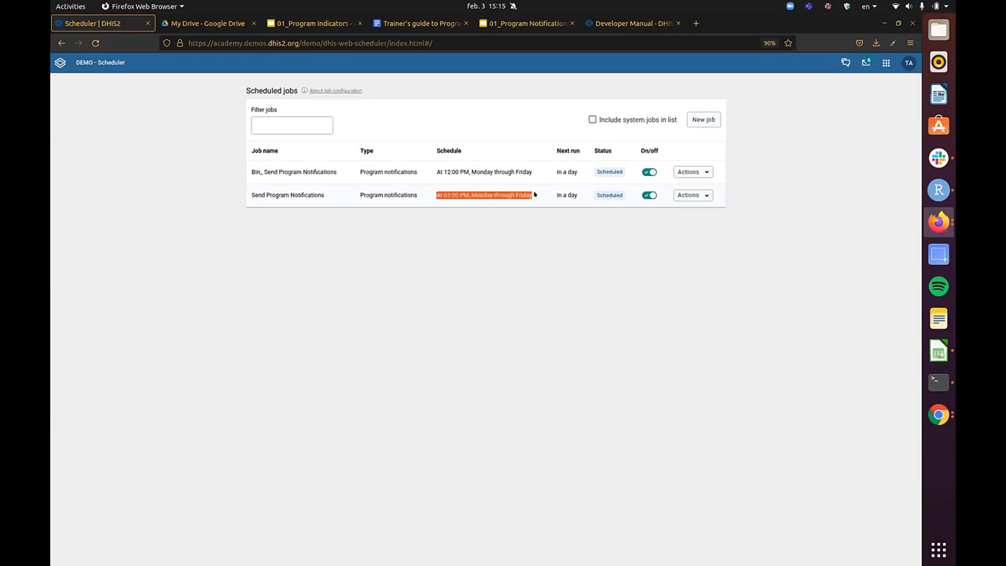
left_click(524, 192)
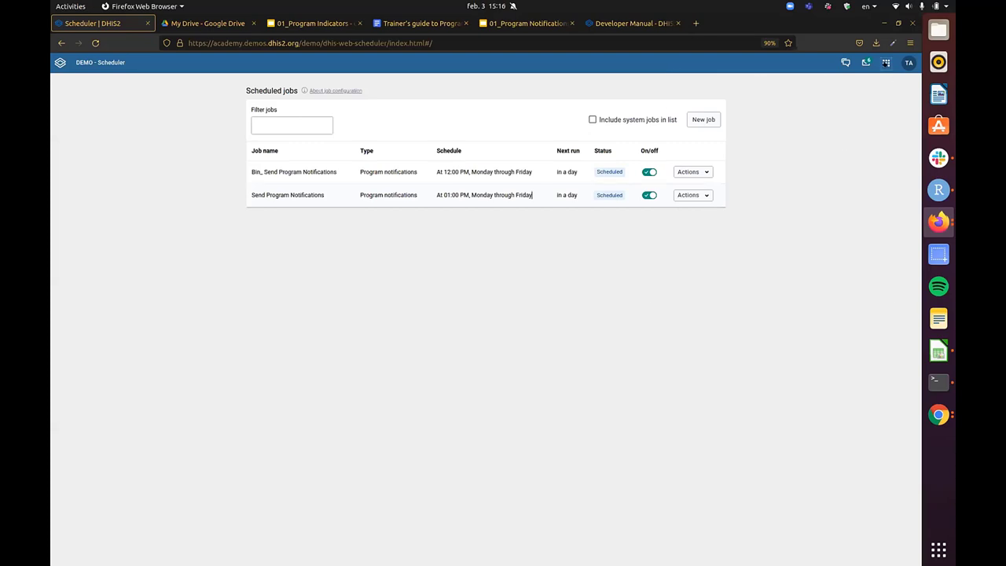
left_click(886, 63)
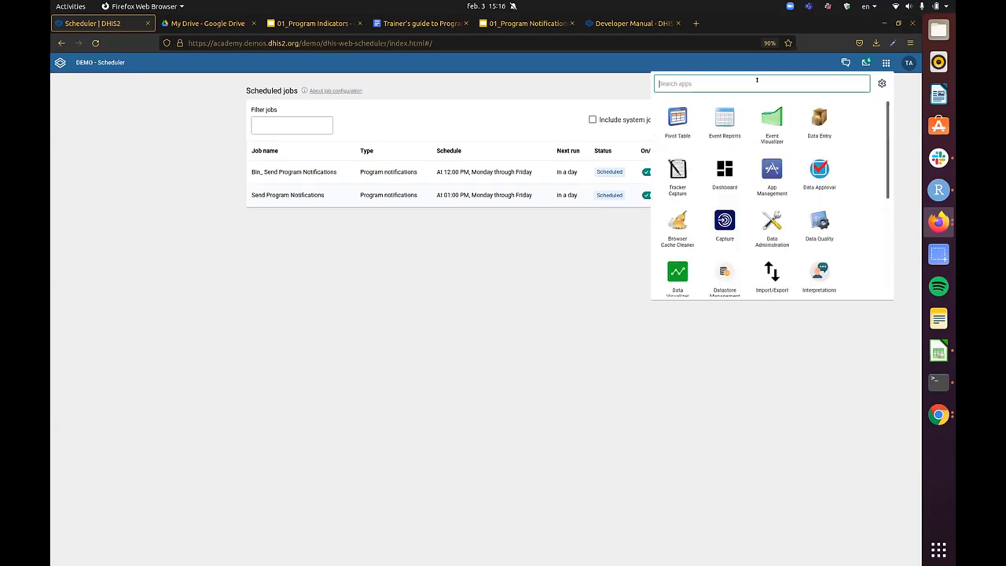
- Search 'main' to launch Maintenance and go to the SQL View list under Other
type("m")
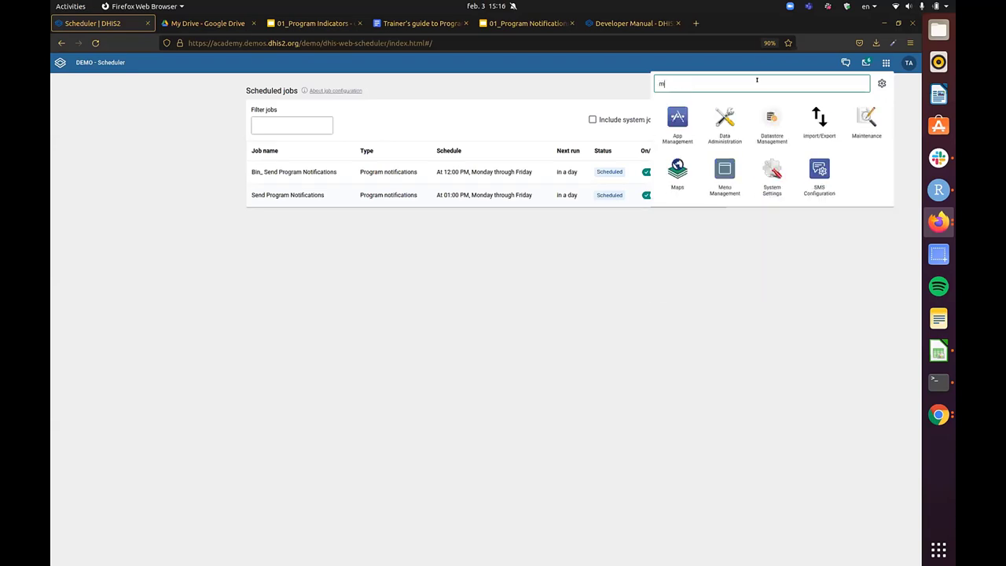
type("ain")
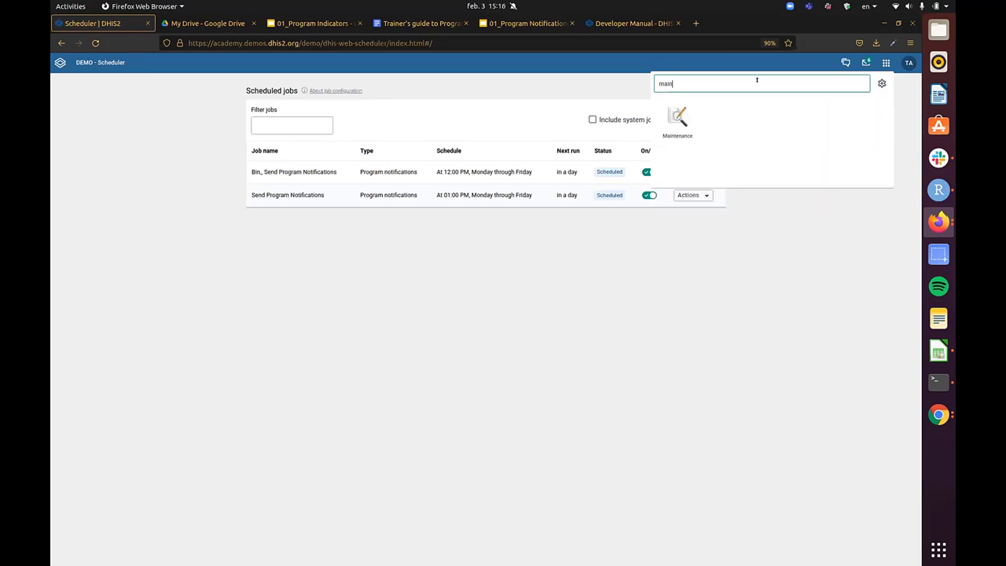
left_click(684, 118)
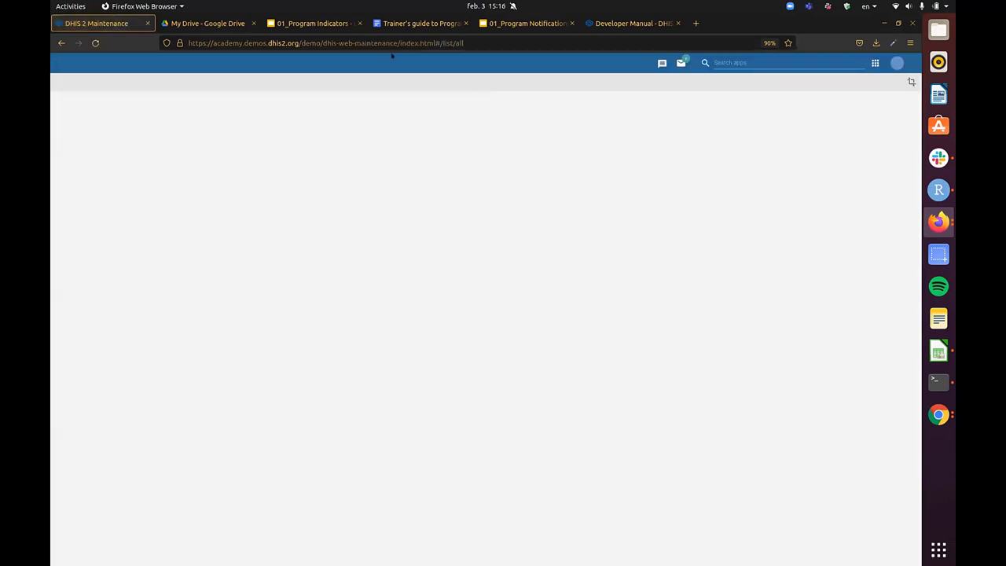
scroll(620, 236, "down", 5)
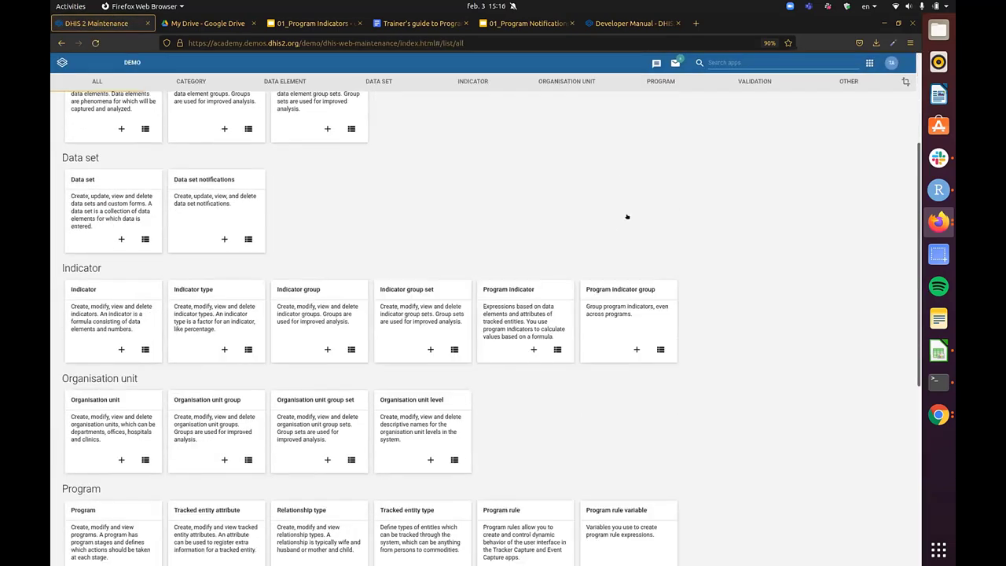
scroll(507, 382, "down", 5)
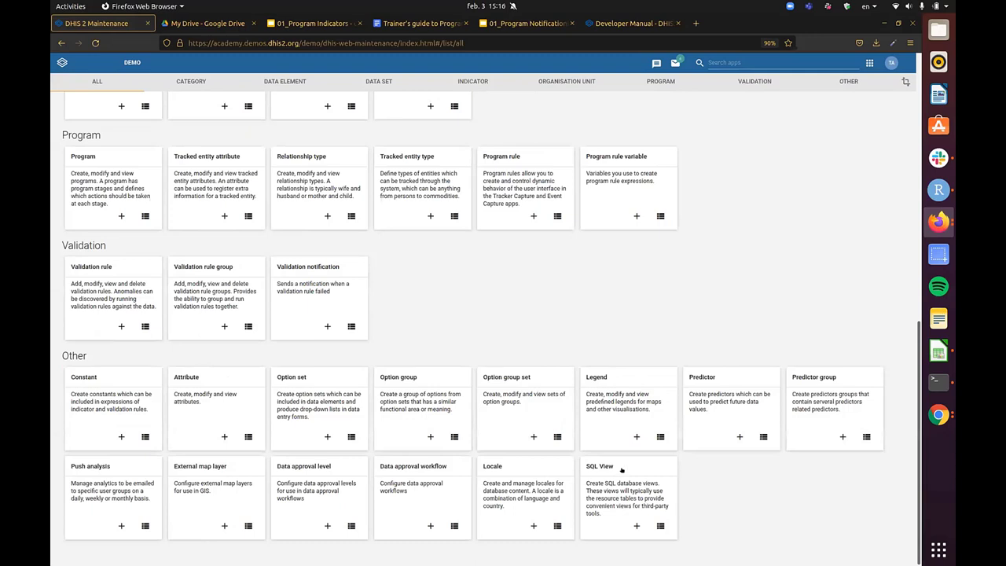
left_click(628, 468)
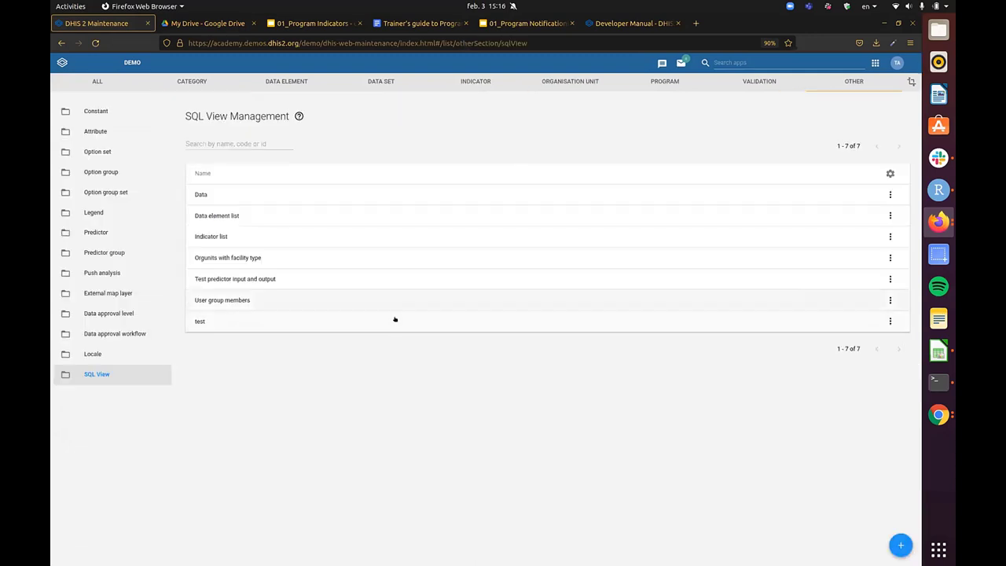
left_click(263, 321)
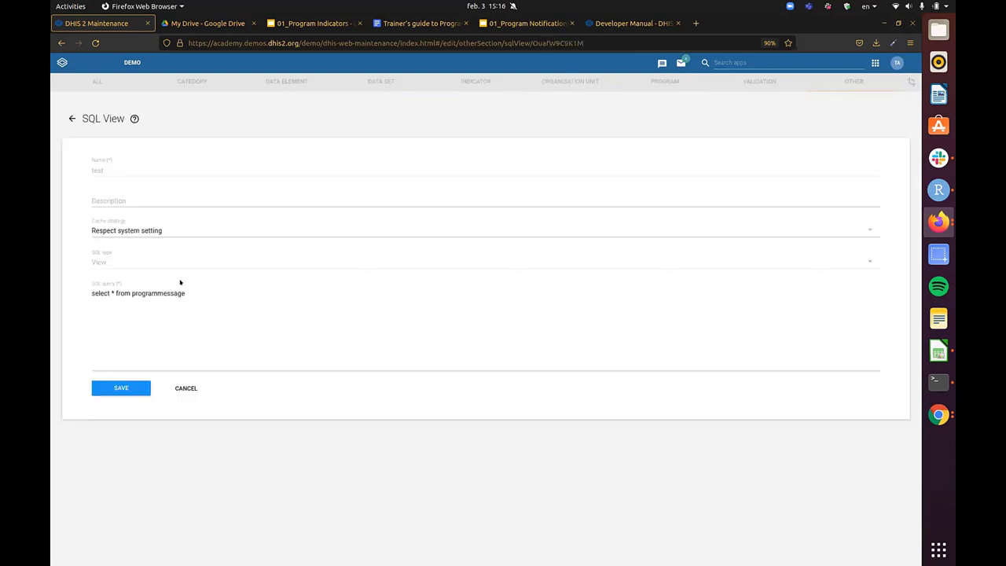
double_click(158, 292)
left_click(157, 292)
double_click(159, 291)
left_click(200, 297)
double_click(169, 290)
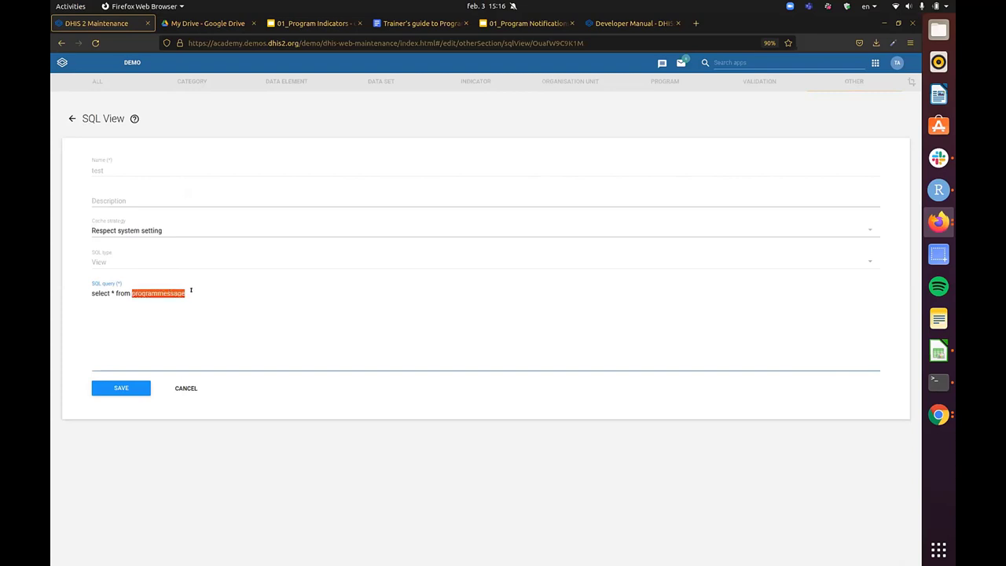
left_click(308, 307)
left_click(132, 385)
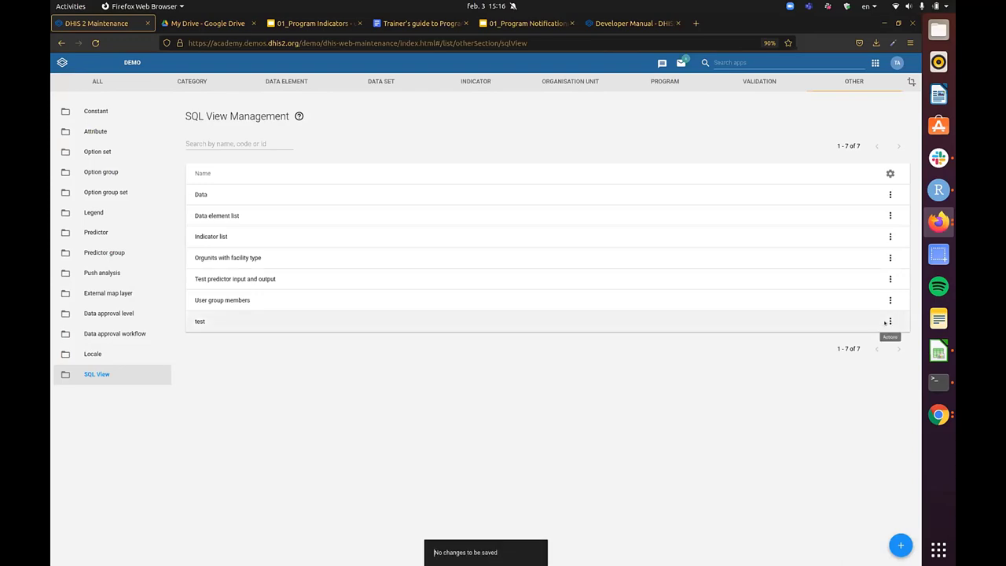
left_click(889, 321)
left_click(843, 397)
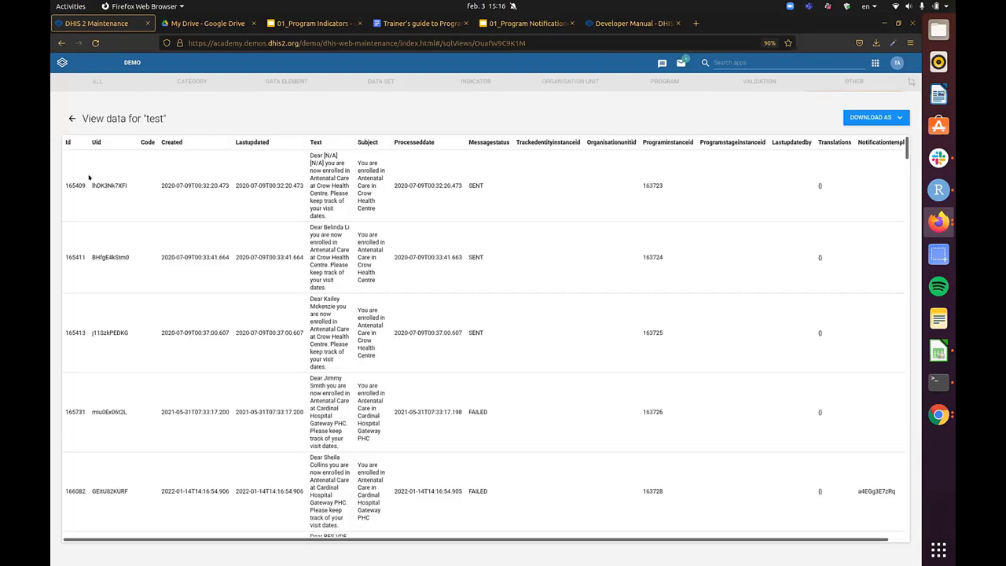
scroll(474, 240, "down", 20)
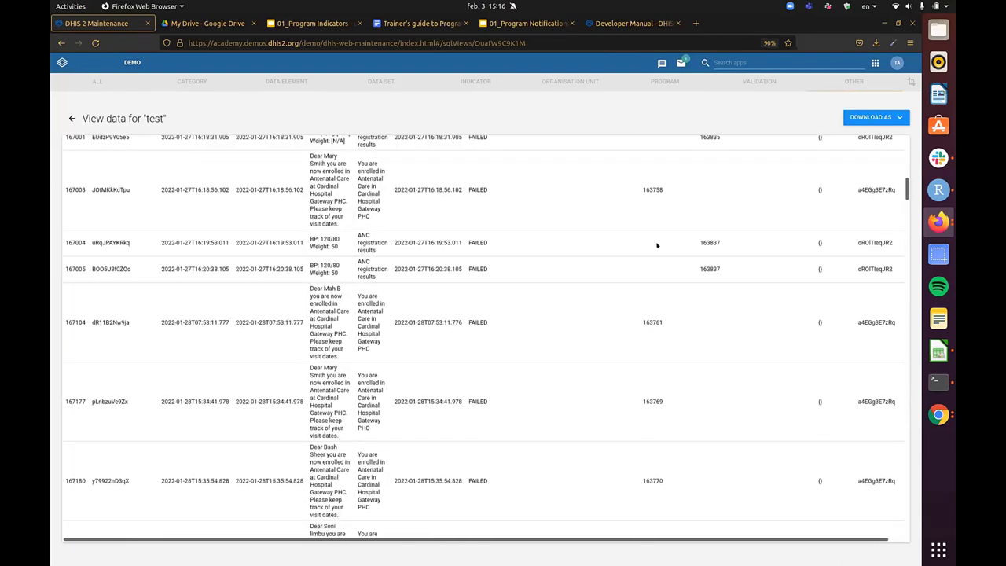
scroll(627, 217, "up", 20)
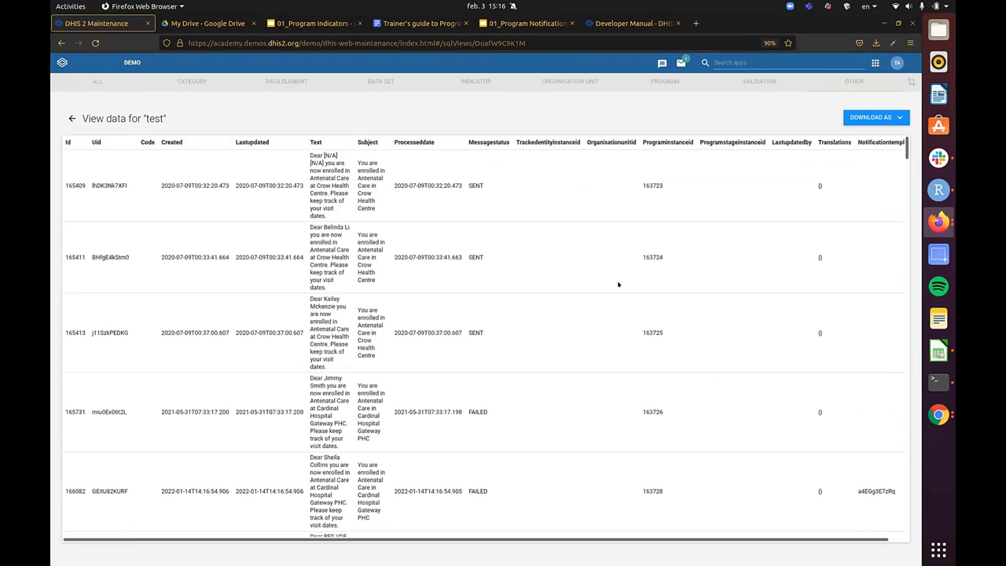
scroll(619, 281, "down", 5)
scroll(528, 236, "up", 5)
left_click(71, 118)
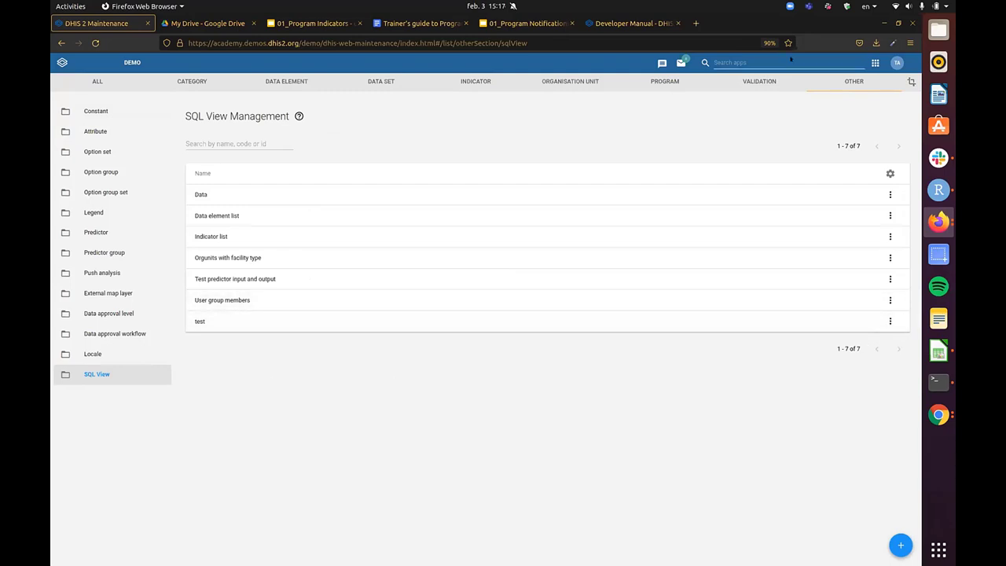
- Go to the DHIS2 Dashboard through the DEMO link in the header
left_click(128, 60)
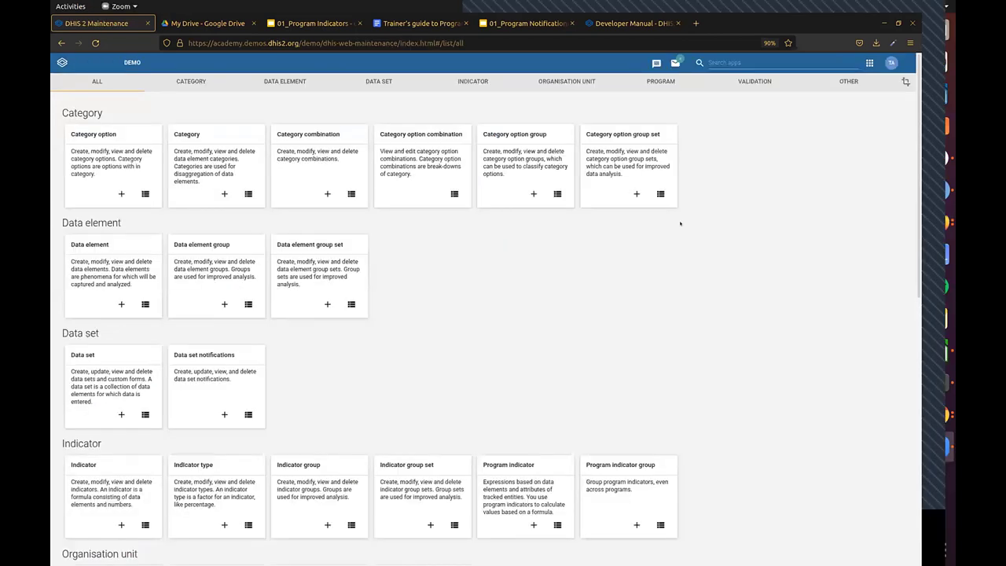
- Open Program management to list the nine programs, from Antenatal Care to TB Treatment Card
scroll(534, 359, "down", 4)
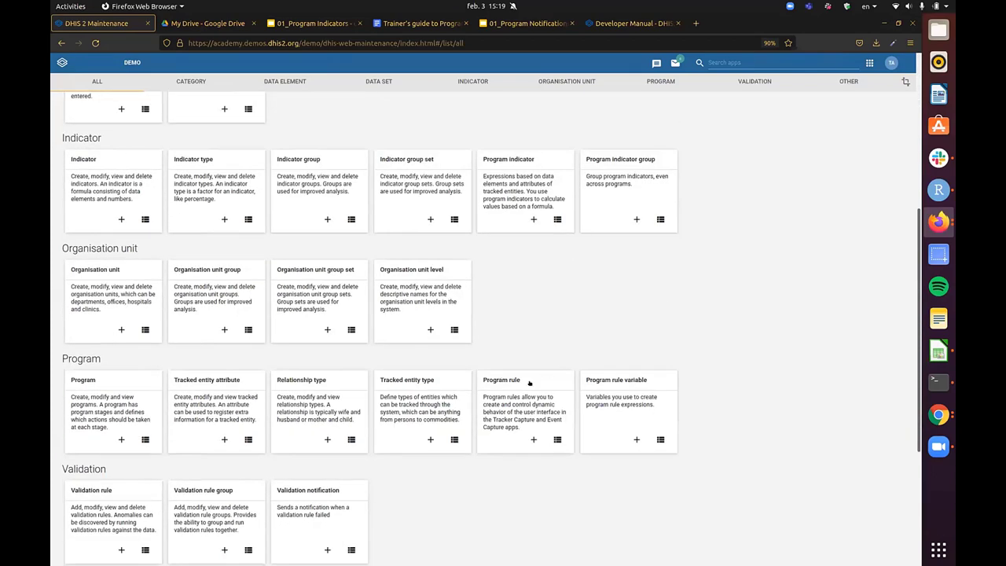
left_click(121, 382)
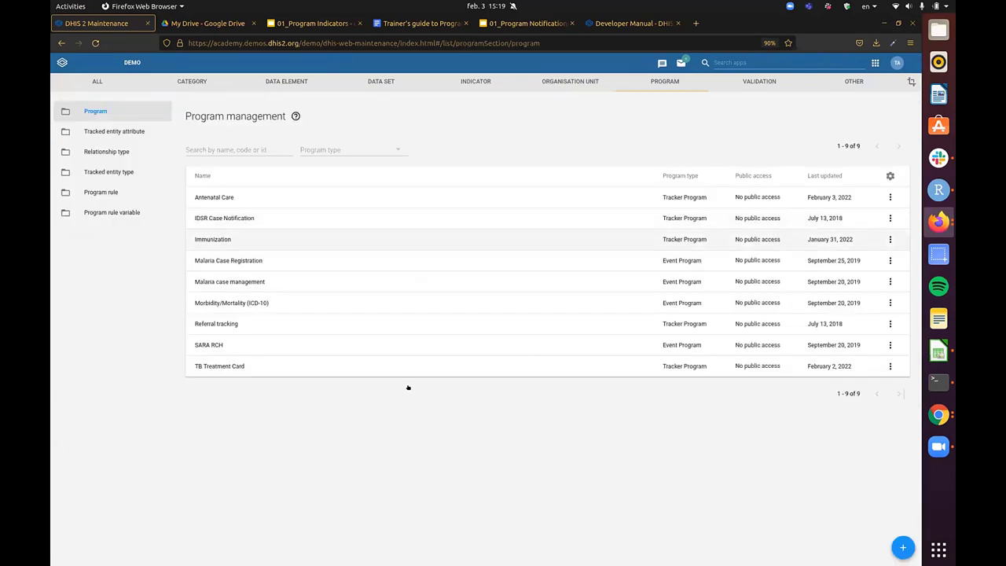
- In Antenatal Care's Notifications step, open the 'Enrollment in ANC welcome message' program notification
left_click(431, 196)
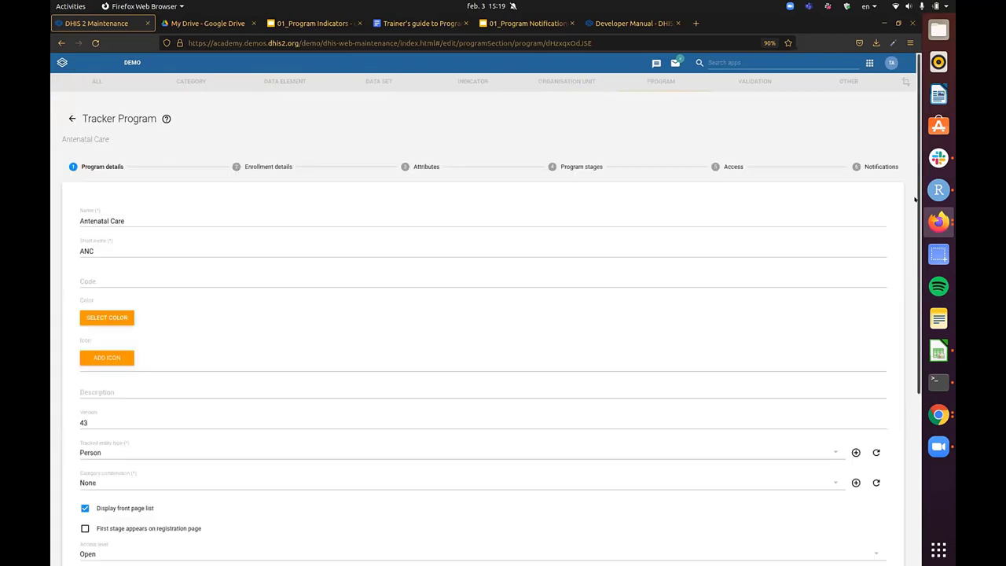
left_click(878, 166)
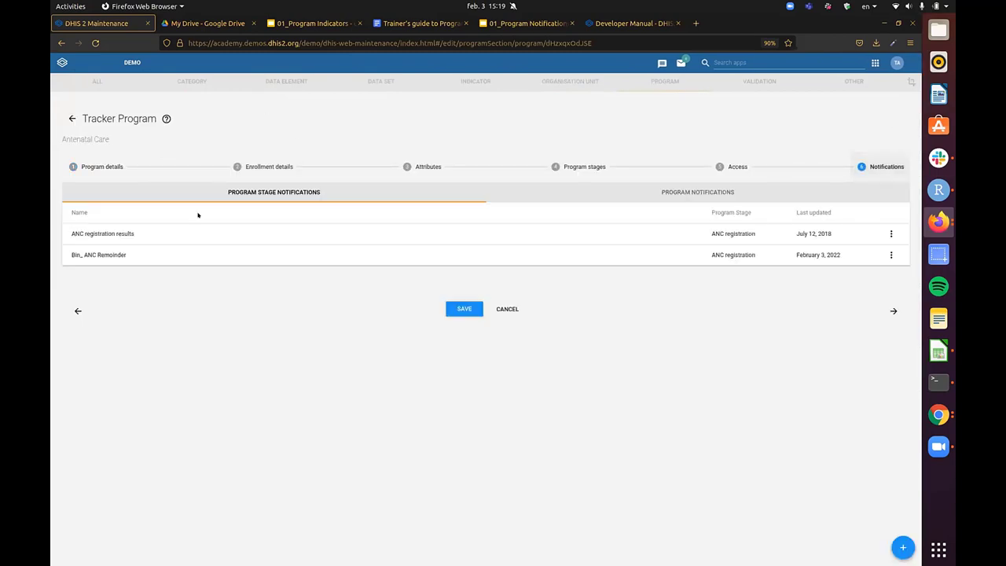
left_click(267, 232)
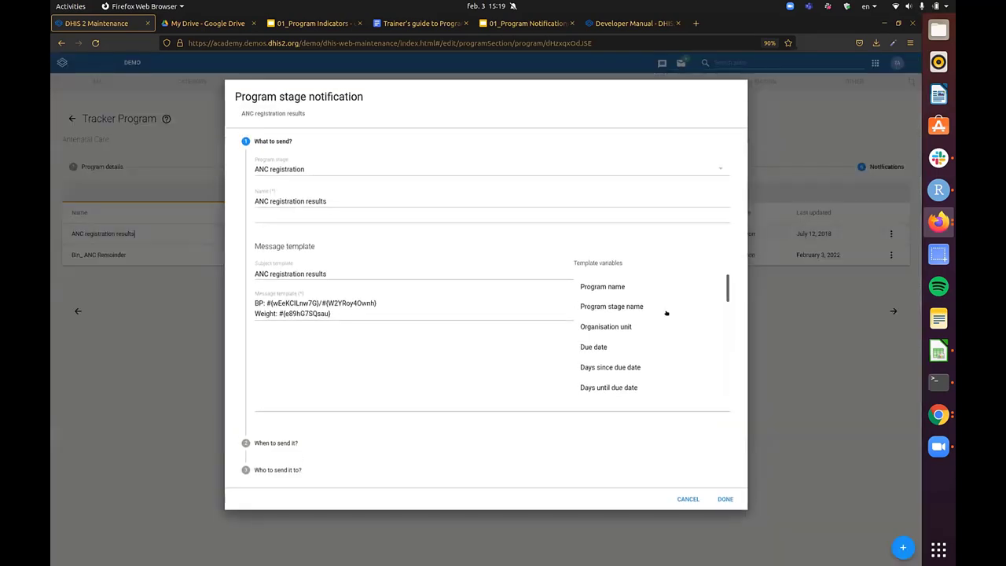
left_click(107, 229)
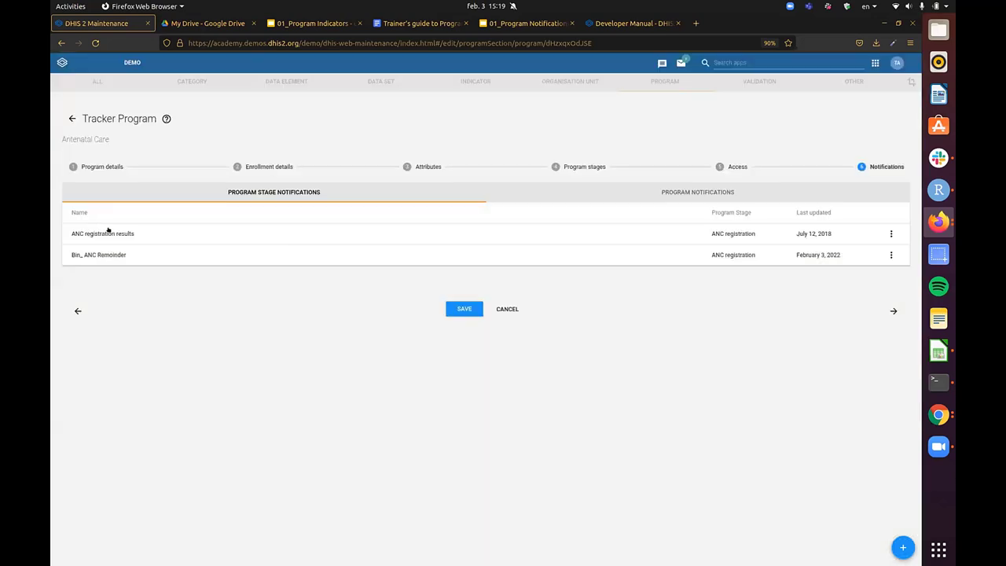
left_click(634, 198)
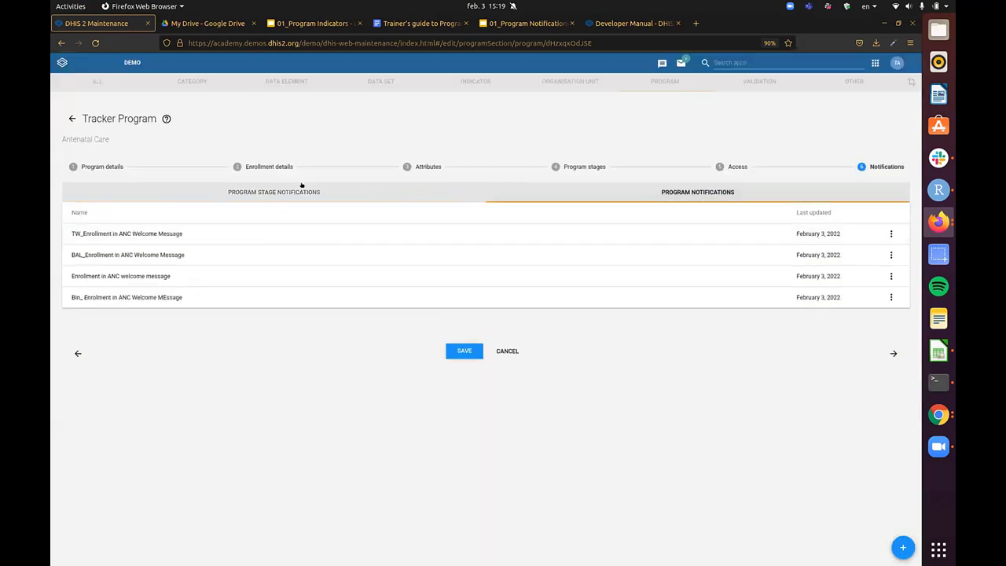
left_click(254, 281)
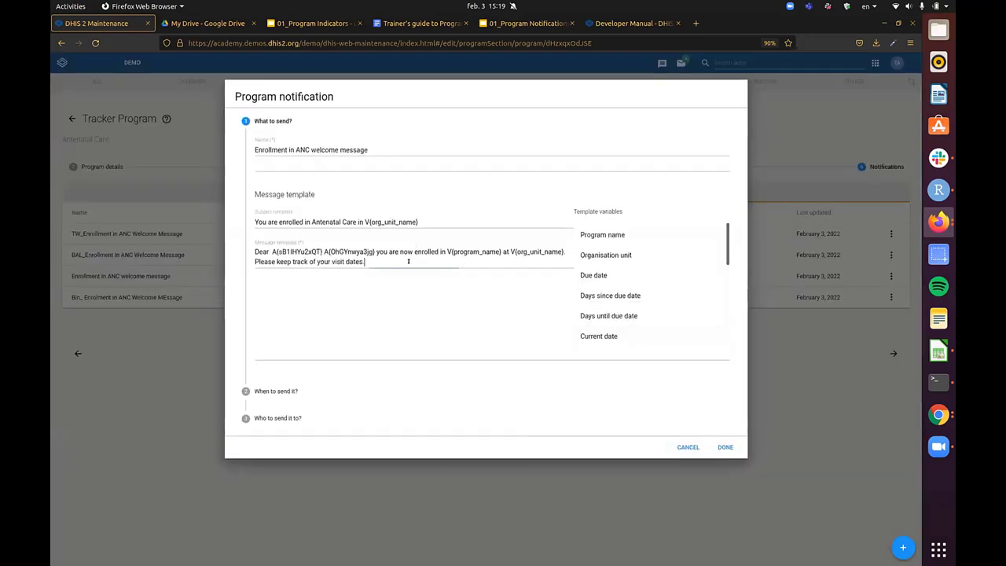
- Delete the two attribute variables after 'Dear', plus a trial current date variable
left_click_drag(376, 251, 270, 251)
key("BackSpace")
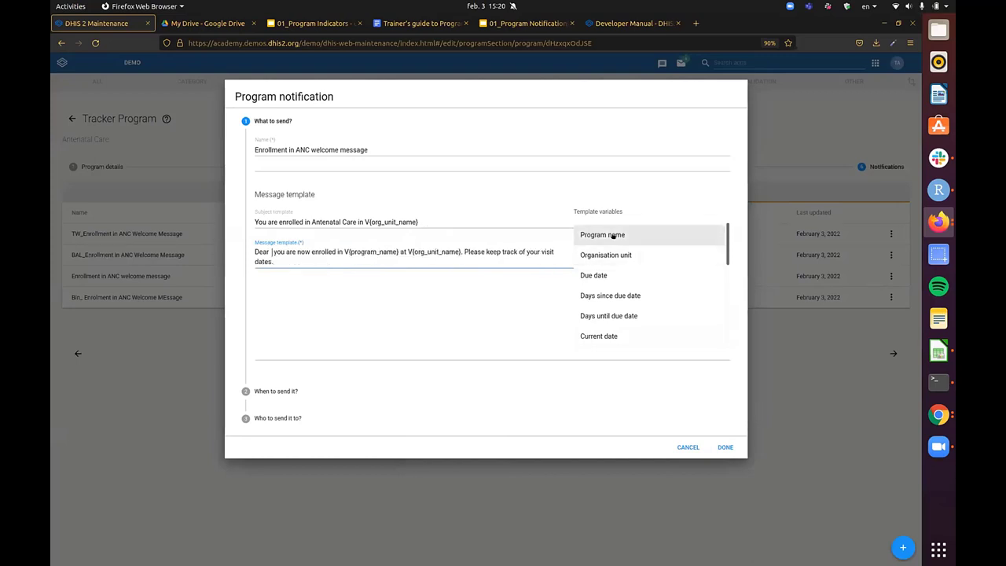
left_click(569, 207)
left_click_drag(568, 208, 626, 209)
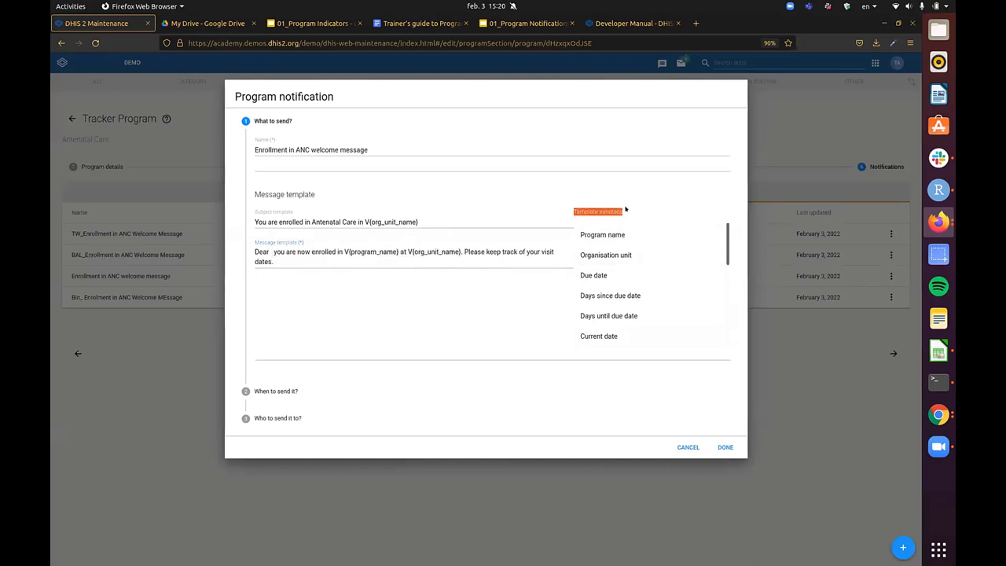
left_click(627, 210)
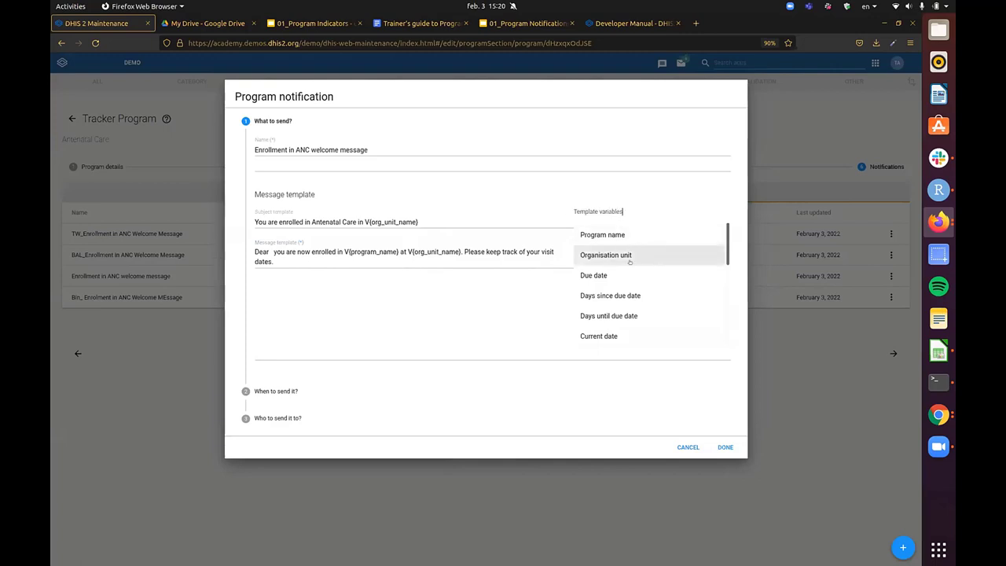
scroll(643, 297, "down", 1)
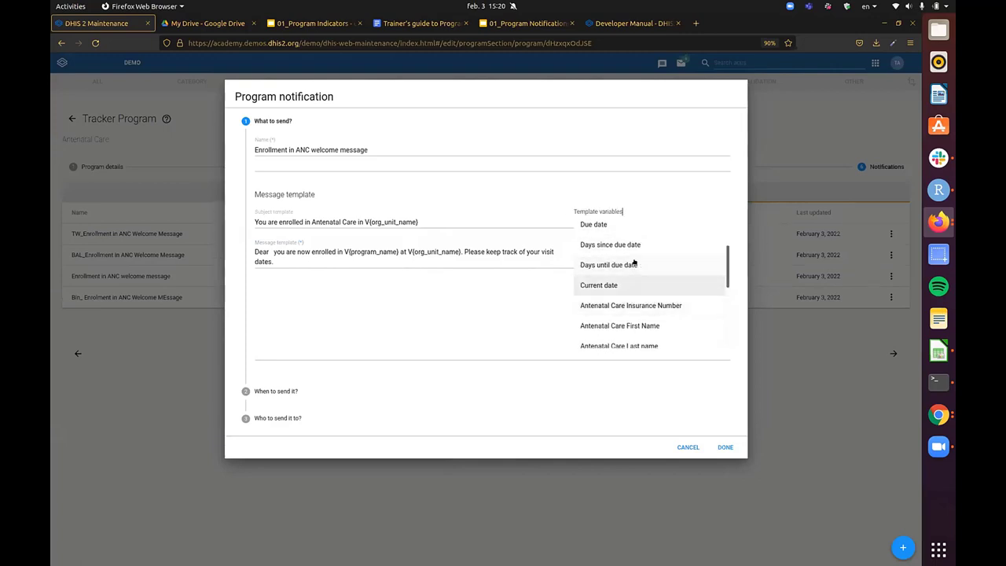
scroll(635, 265, "up", 1)
scroll(635, 304, "down", 1)
left_click(604, 285)
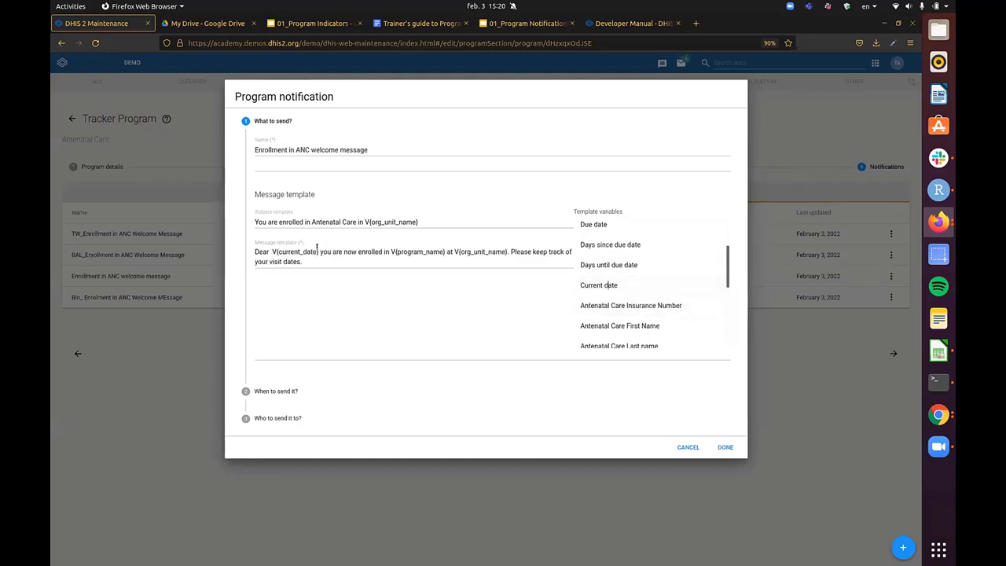
left_click_drag(319, 250, 267, 245)
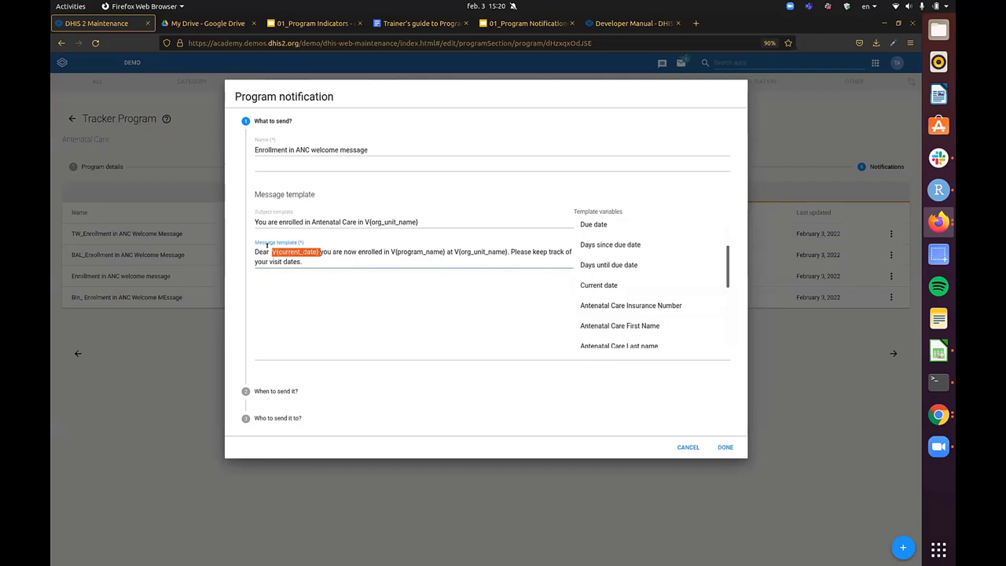
key("BackSpace")
scroll(650, 228, "down", 3)
scroll(637, 271, "up", 1)
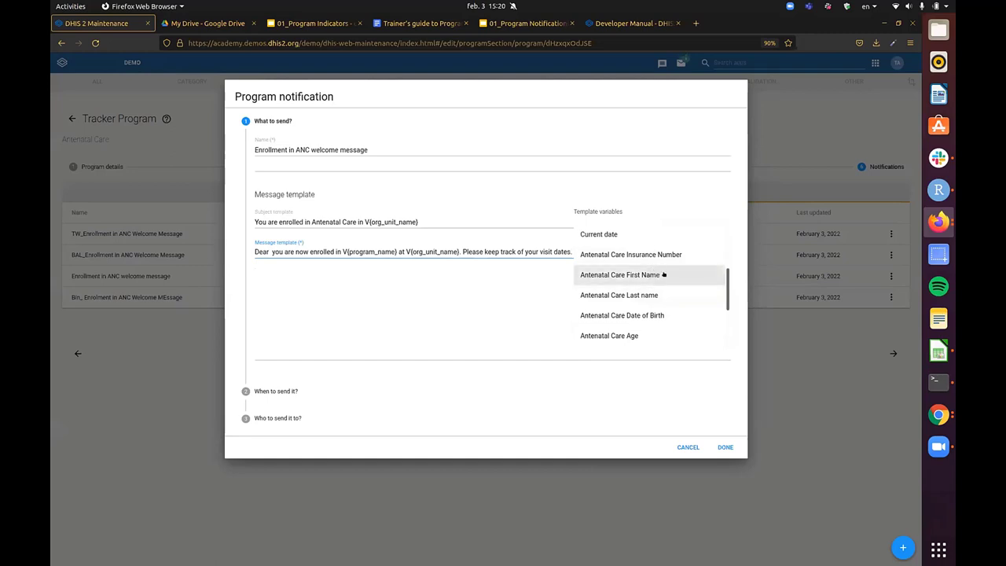
- Insert the Antenatal Care First Name variable and move it to right after 'Dear'
left_click(630, 270)
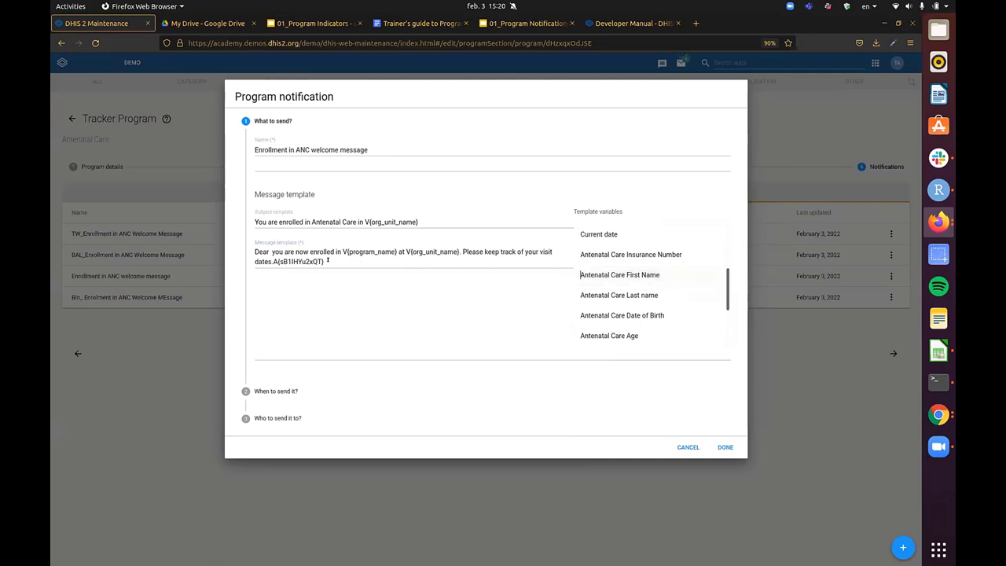
left_click_drag(327, 260, 272, 253)
key("ctrl+c")
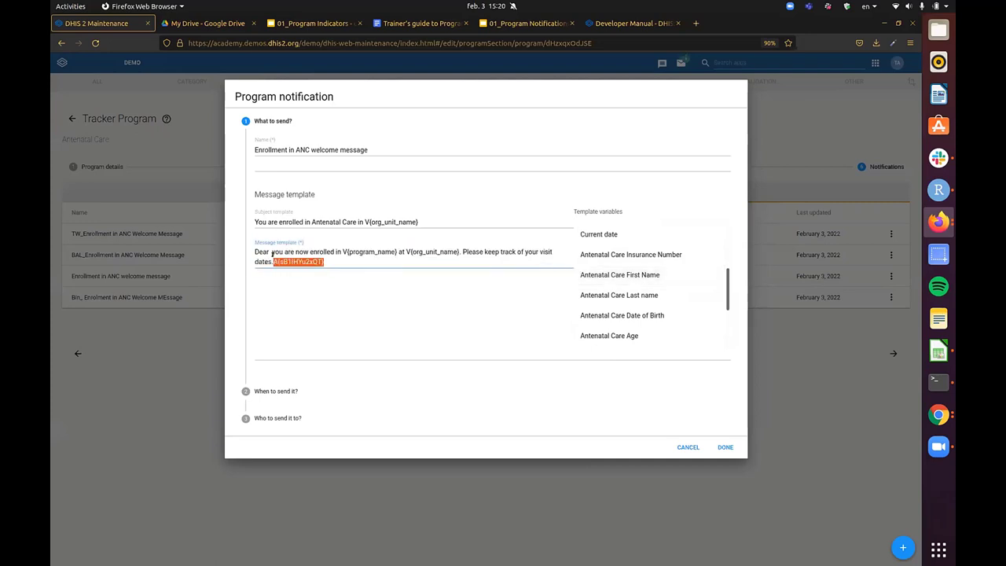
key("BackSpace")
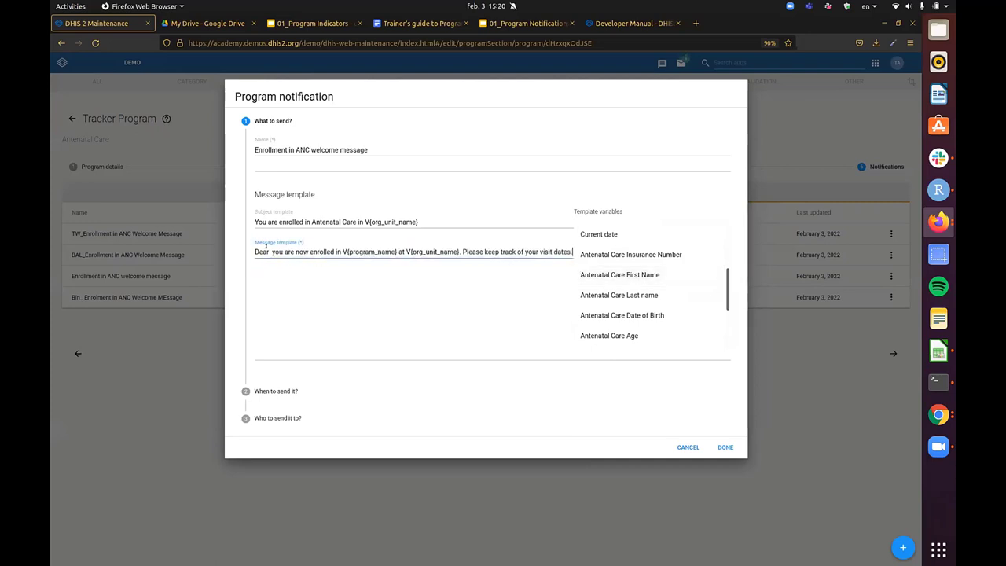
key("ctrl+v")
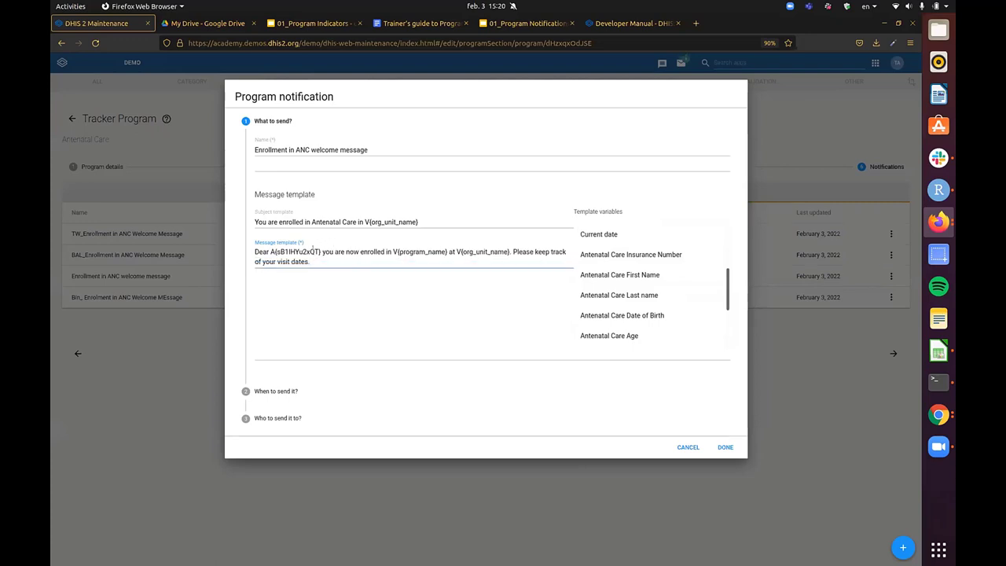
left_click_drag(270, 251, 320, 251)
left_click(310, 261)
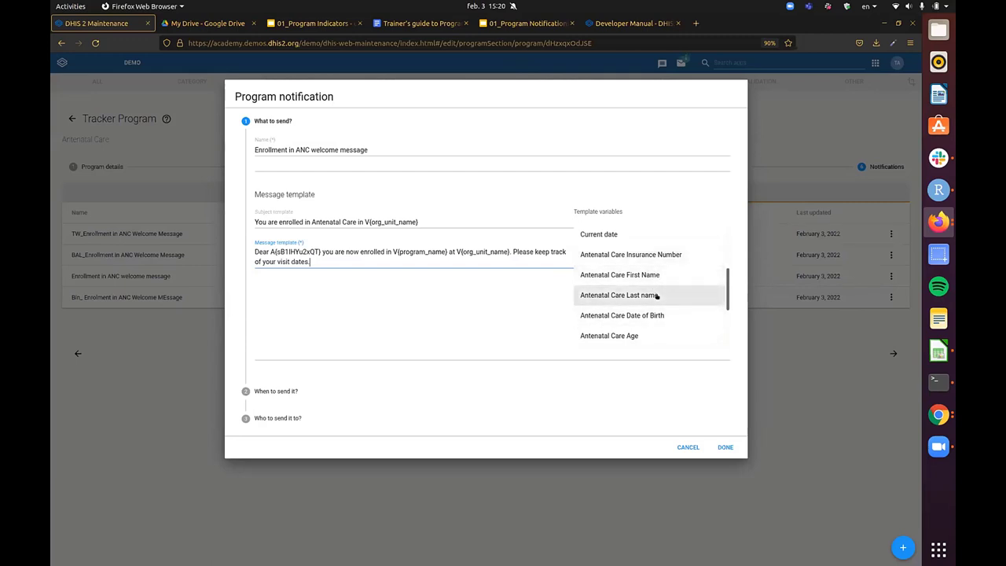
- Add the Antenatal Care Last name variable after the first name and finish the notification
left_click(657, 295)
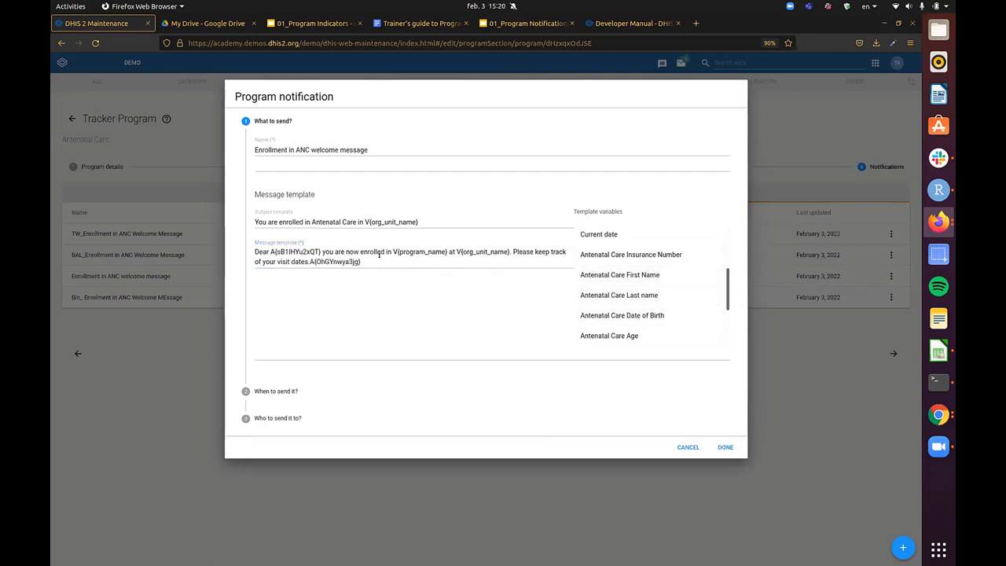
key("BackSpace")
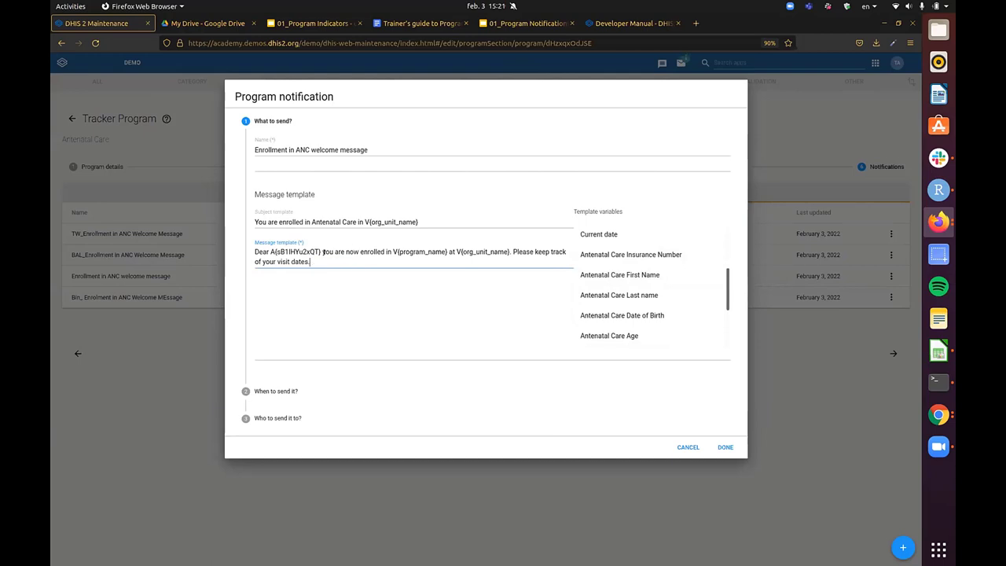
left_click(322, 252)
left_click(680, 292)
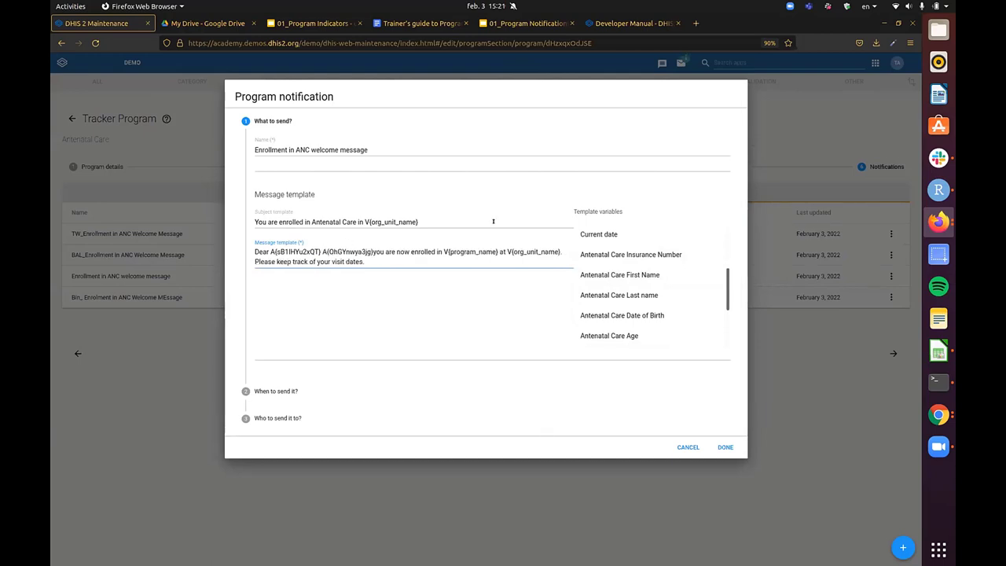
scroll(682, 284, "down", 2)
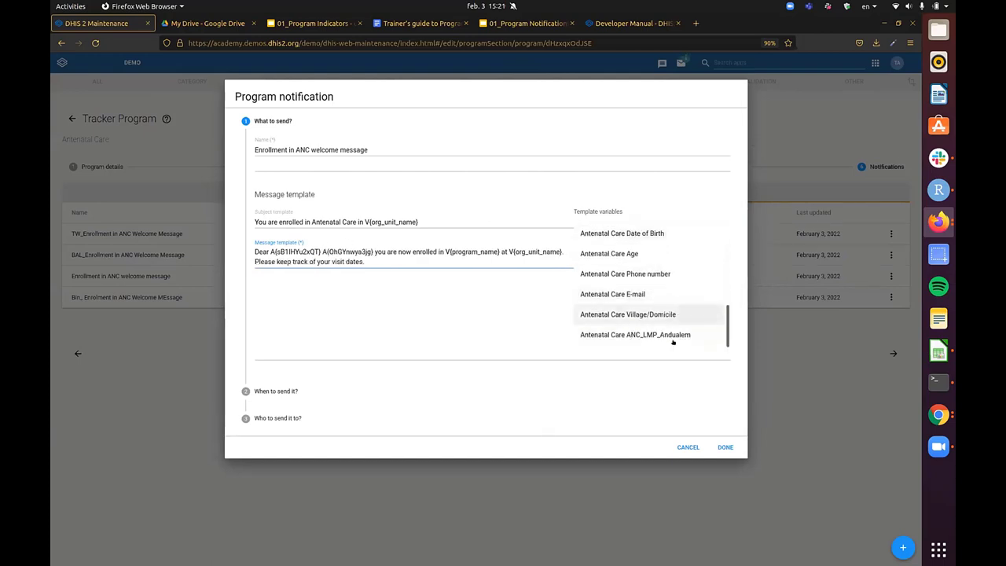
left_click(719, 446)
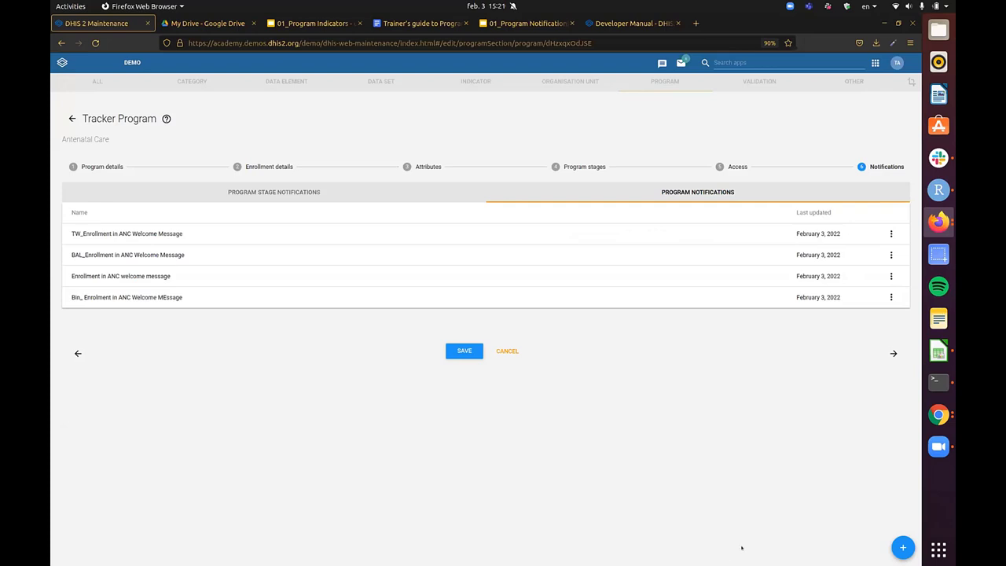
- After a brief switch to Zoom, reopen the 'Enrollment in ANC welcome message' notification
left_click(938, 446)
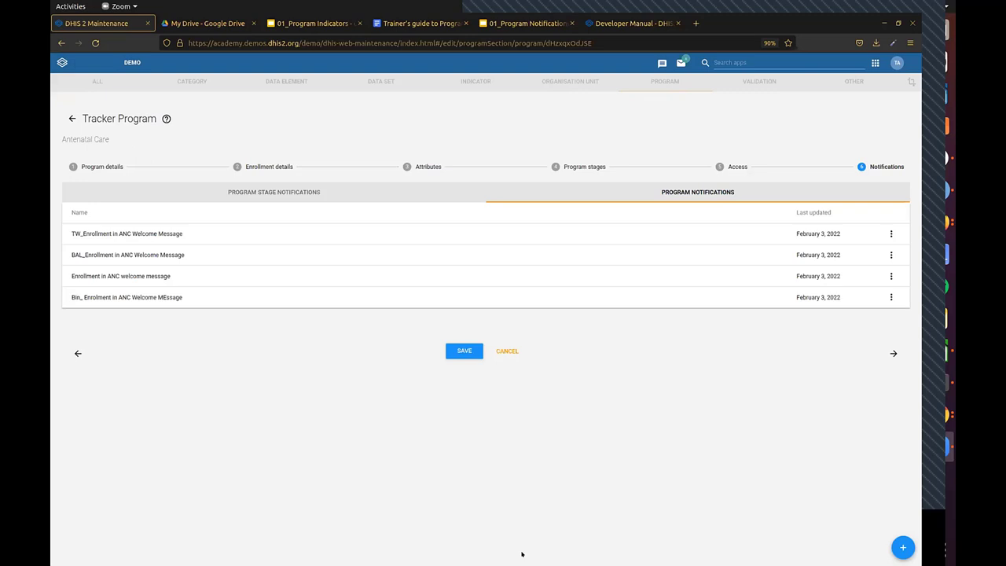
left_click(121, 275)
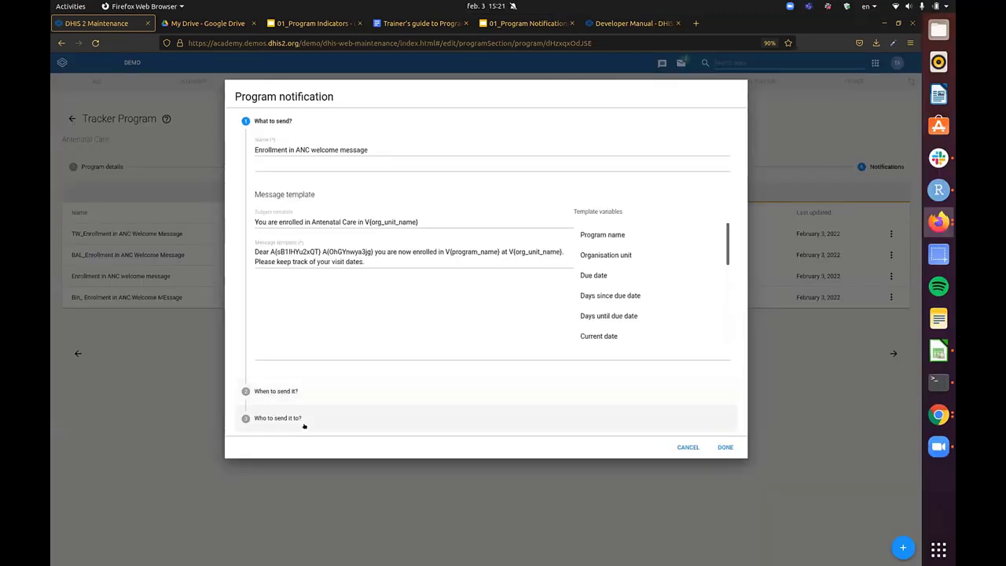
- Under 'Who to send it to?', try Organisation unit contact, then set the recipient to User Group
left_click(308, 414)
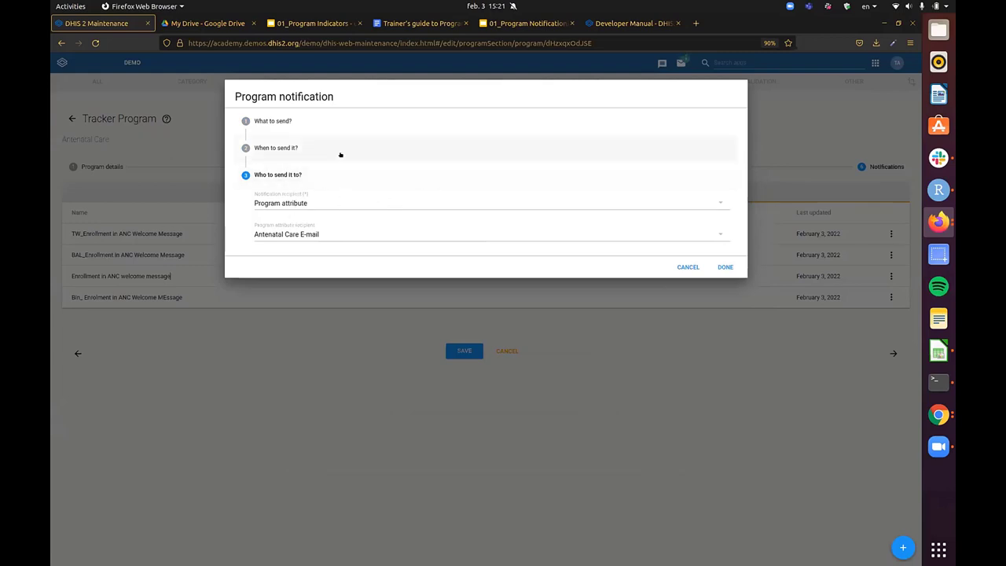
left_click(338, 204)
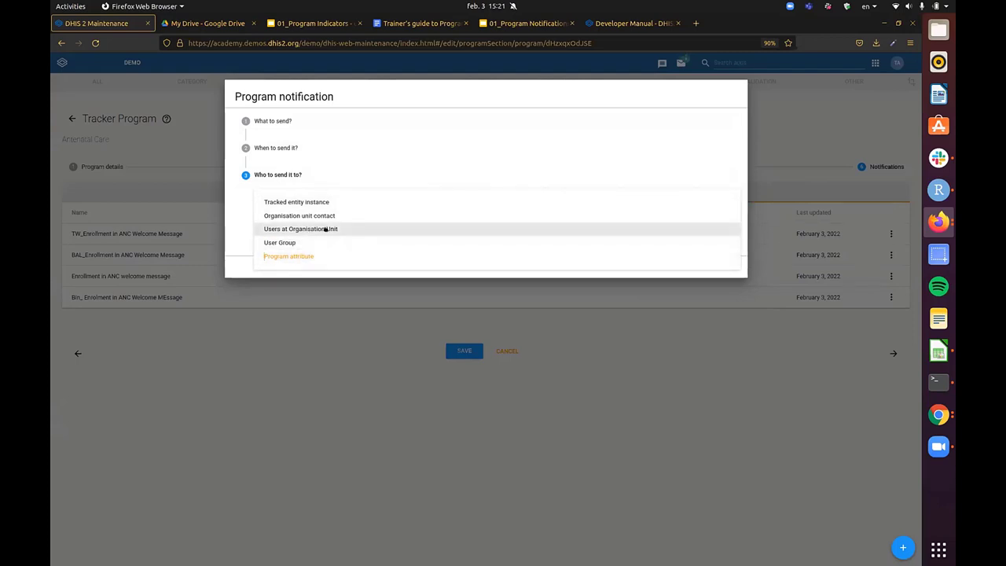
key("ctrl+plus")
key("ctrl+plus")
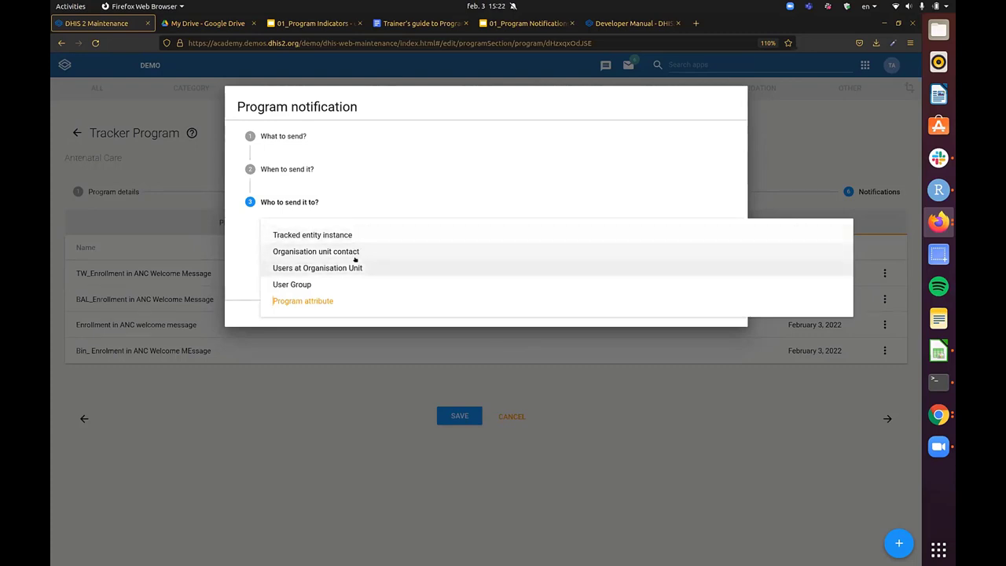
left_click(355, 252)
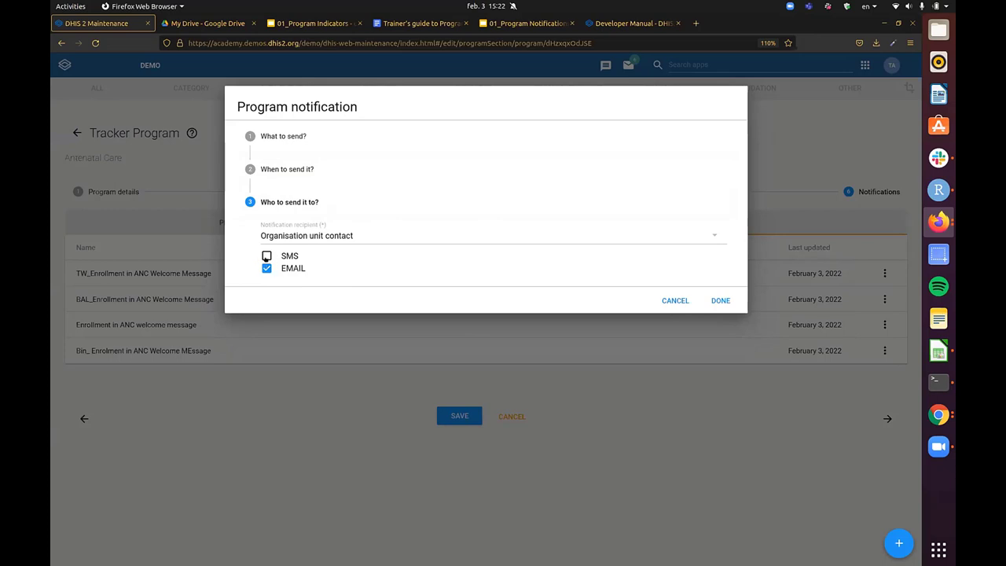
left_click(351, 237)
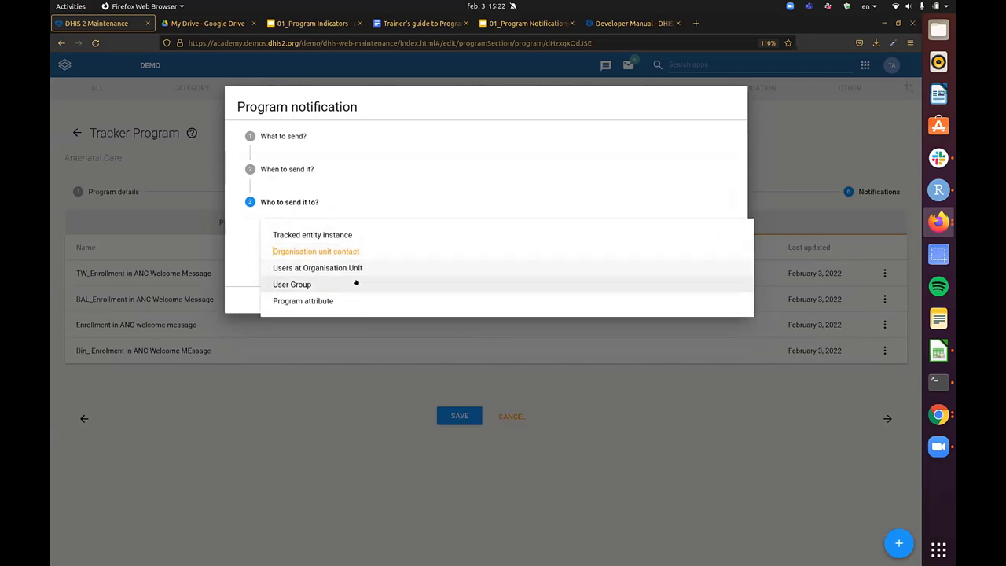
left_click(354, 284)
- Choose ANC Staff as the recipient group and toggle the hierarchy and parent-unit-only checkboxes
left_click(395, 276)
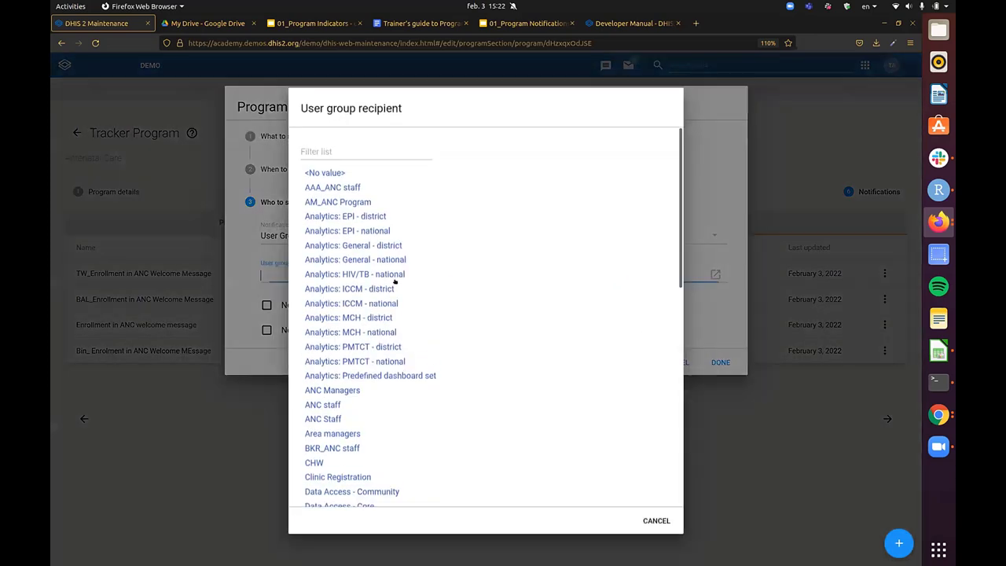
left_click(333, 425)
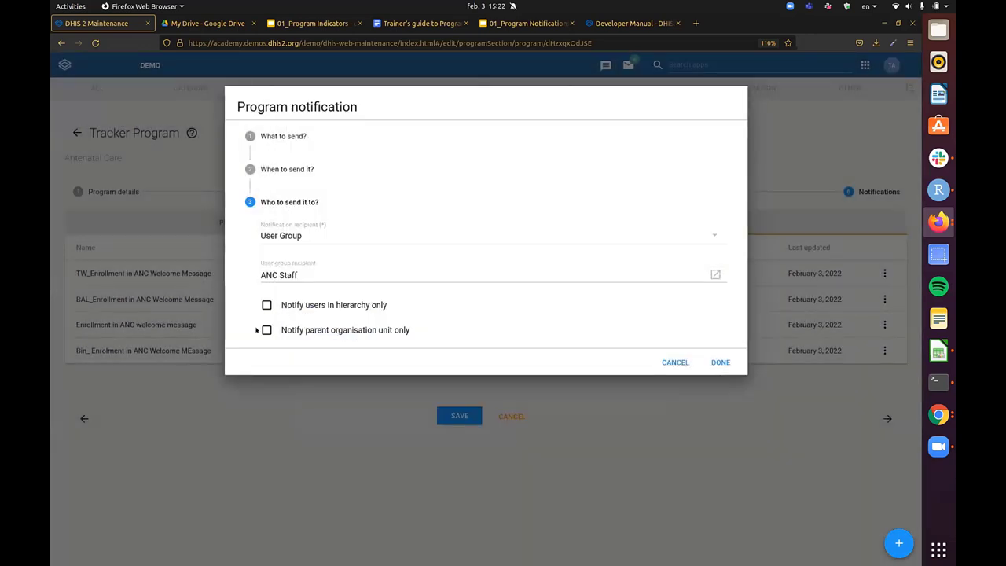
left_click(266, 304)
left_click(267, 305)
left_click(266, 330)
left_click(266, 330)
left_click(267, 330)
left_click(261, 330)
- Try the Area managers group, then Users at Organisation Unit, and cancel without saving
left_click(333, 276)
scroll(386, 293, "down", 15)
scroll(377, 433, "down", 1)
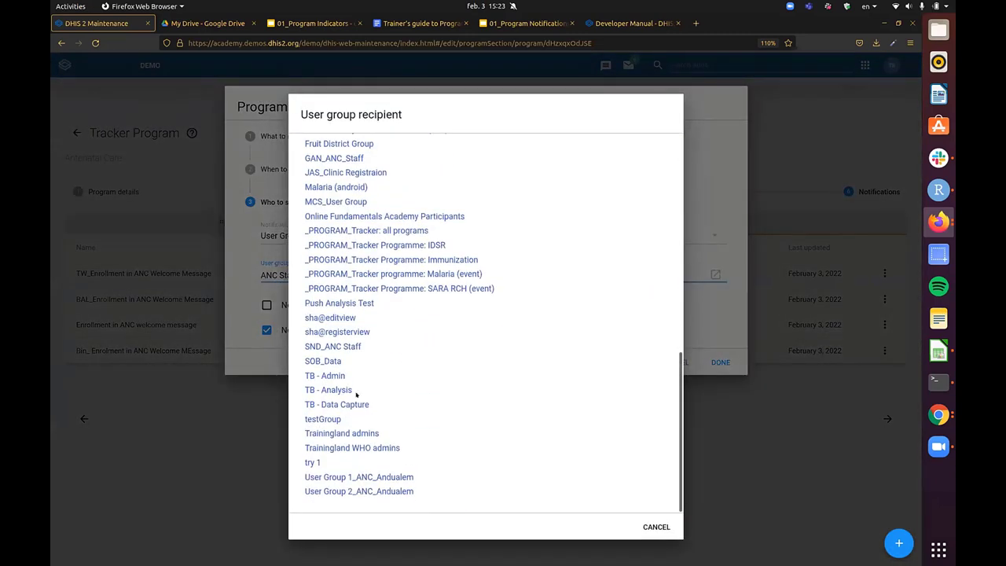
scroll(378, 353, "up", 10)
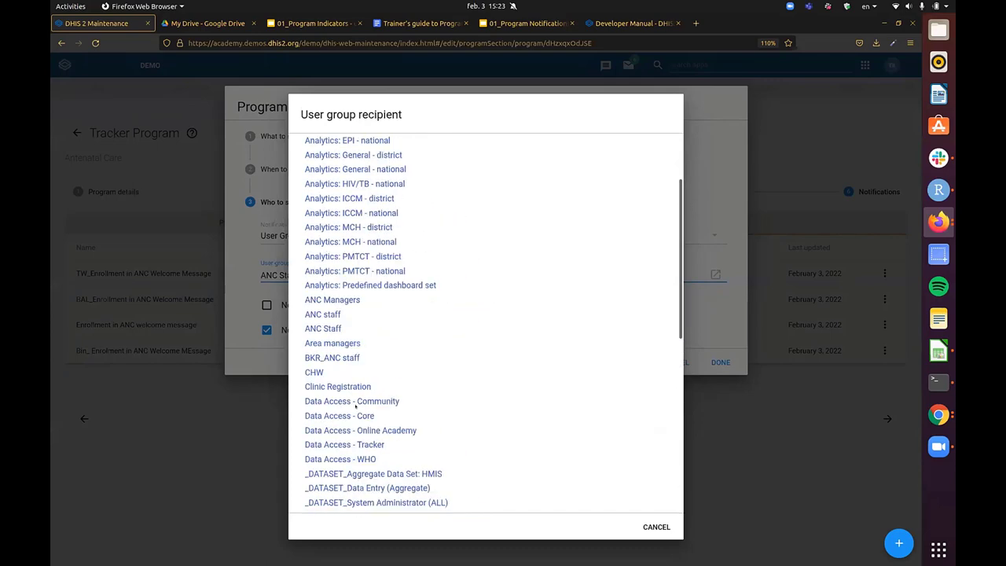
left_click(348, 343)
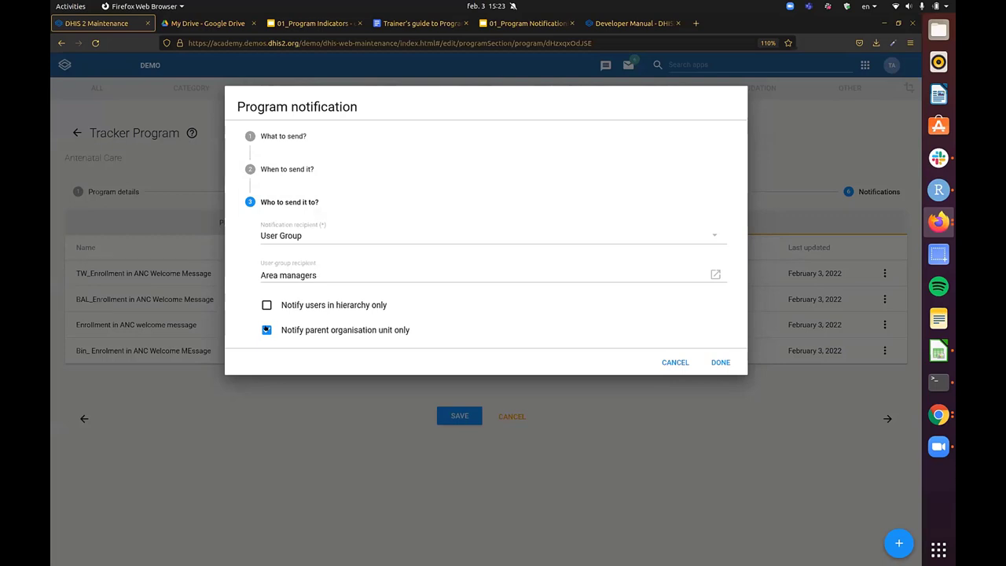
left_click(266, 330)
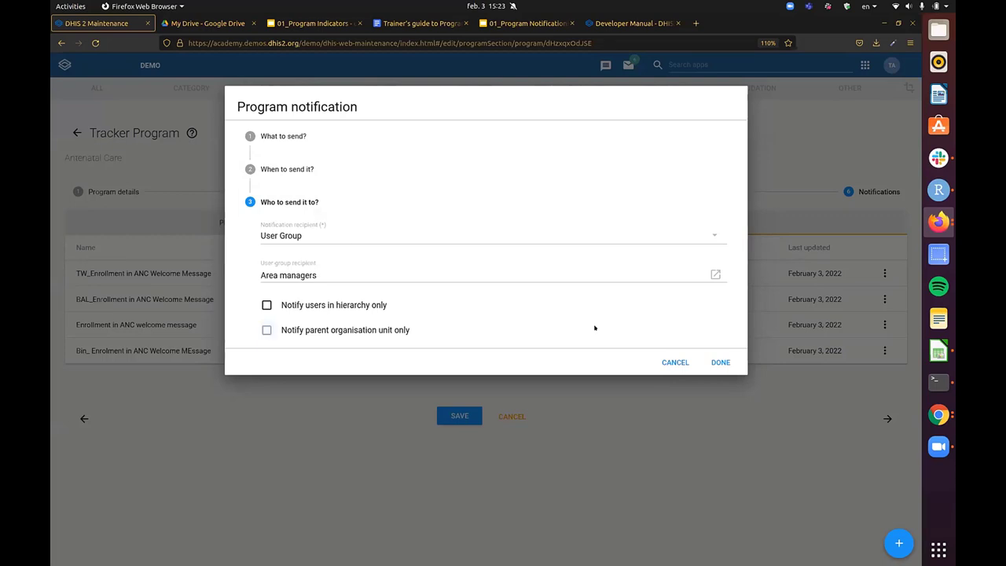
left_click(377, 238)
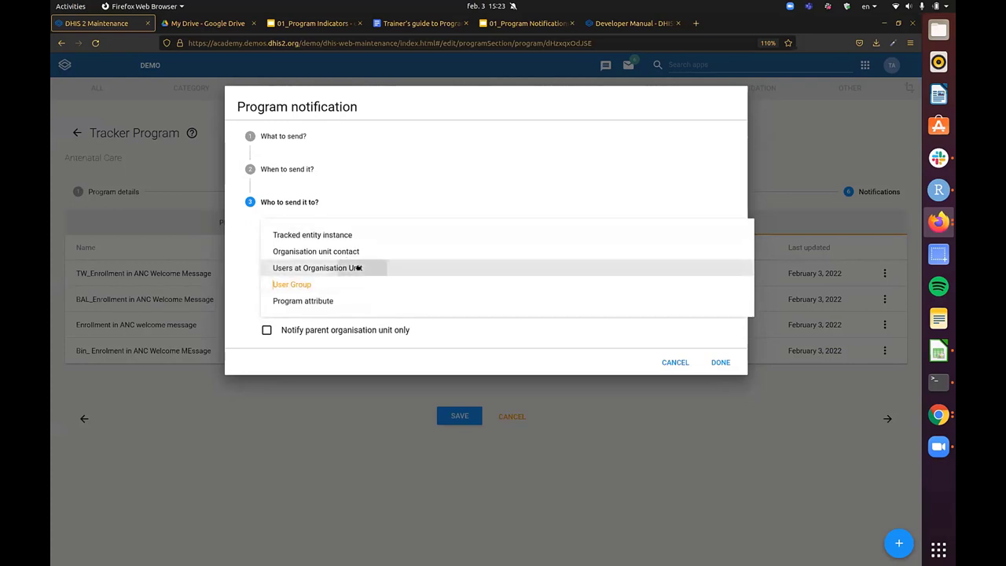
left_click(357, 268)
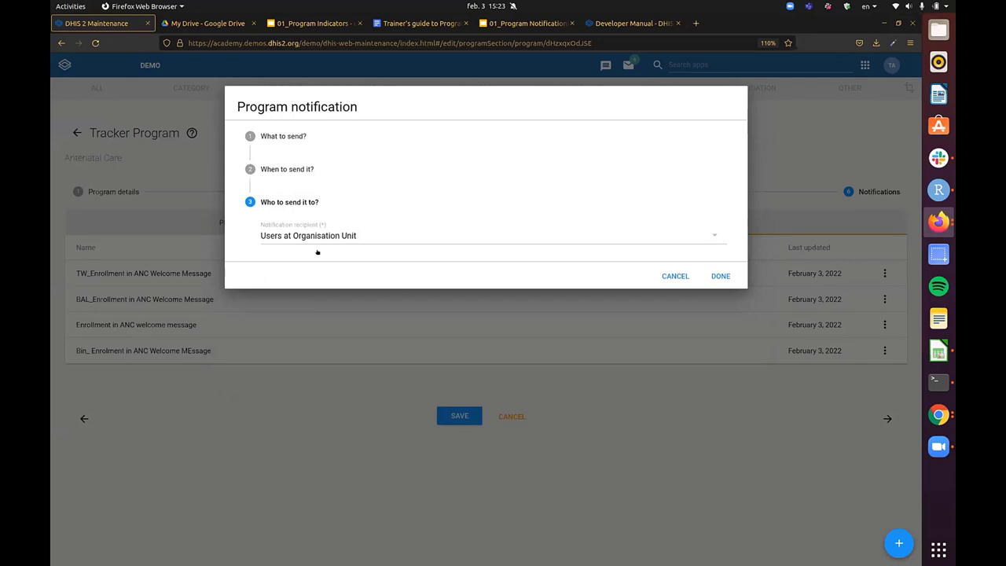
left_click(677, 276)
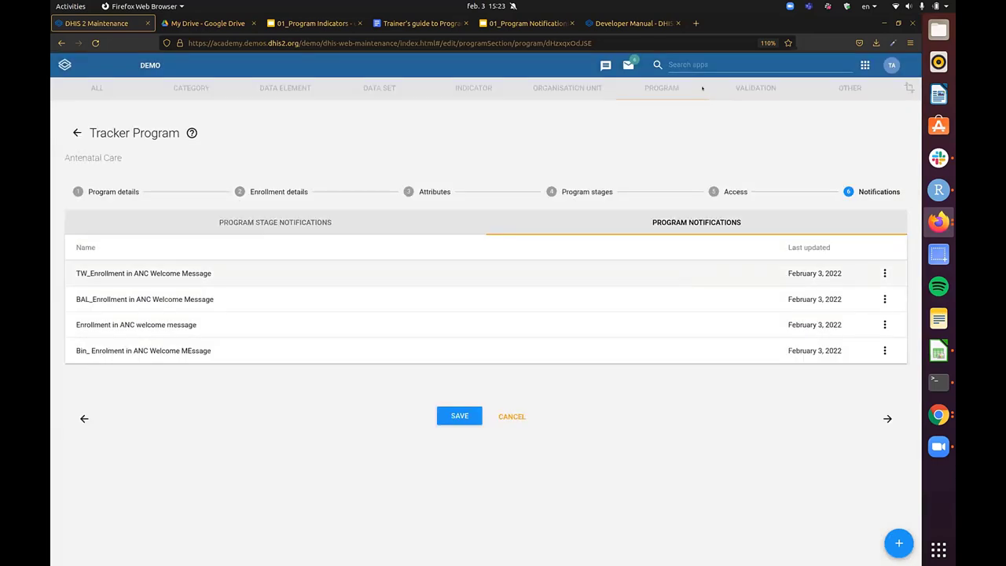
- Open Cardinal Hospital Gateway PHC under Animal Region > Bird District in Organisation unit management
left_click(746, 64)
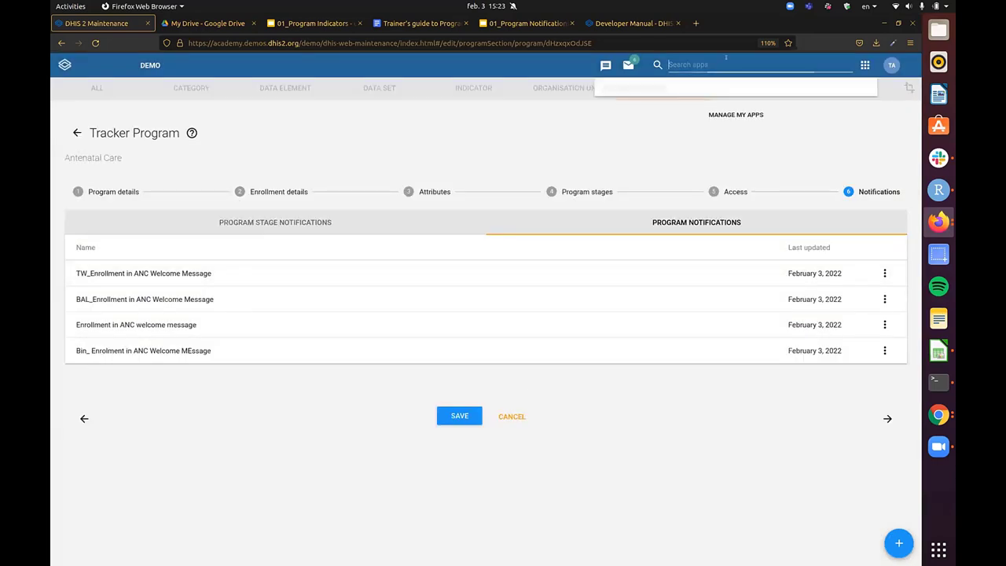
type("orga")
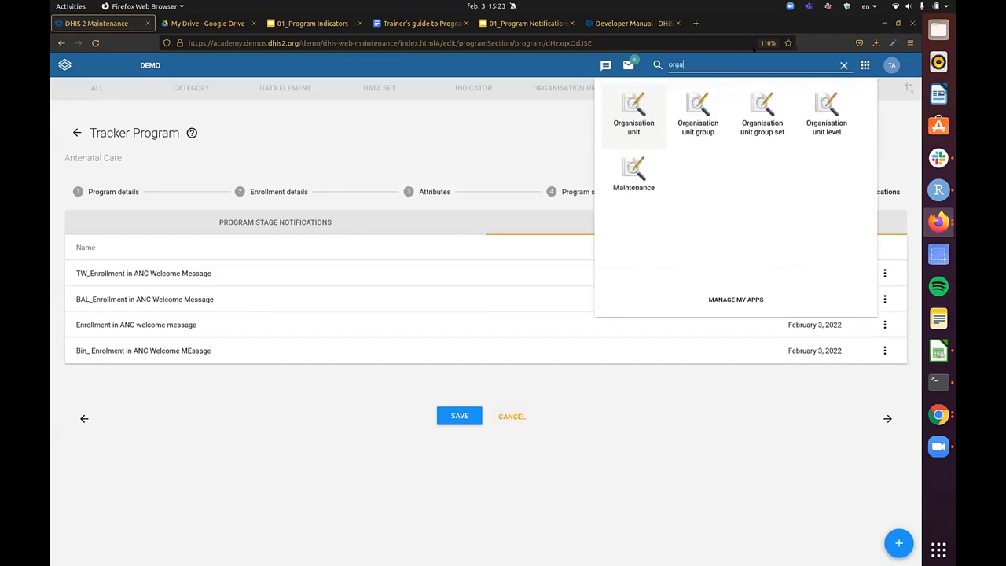
left_click(634, 122)
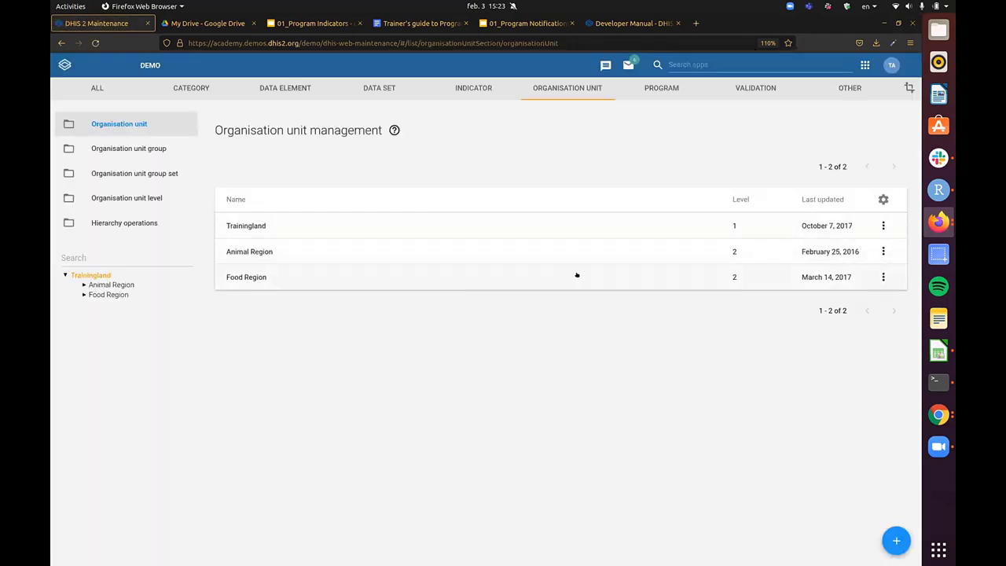
left_click(84, 283)
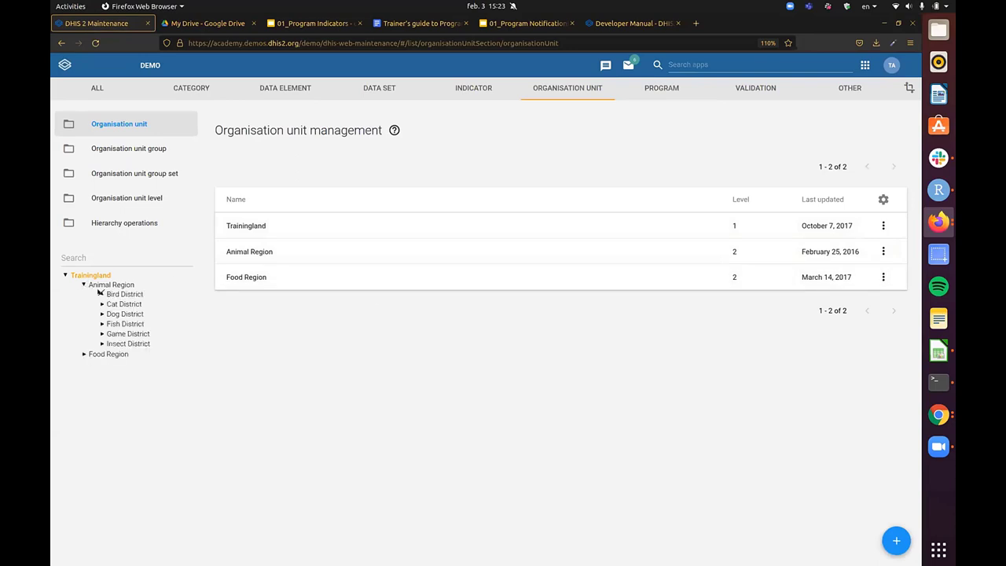
left_click(102, 293)
left_click(128, 295)
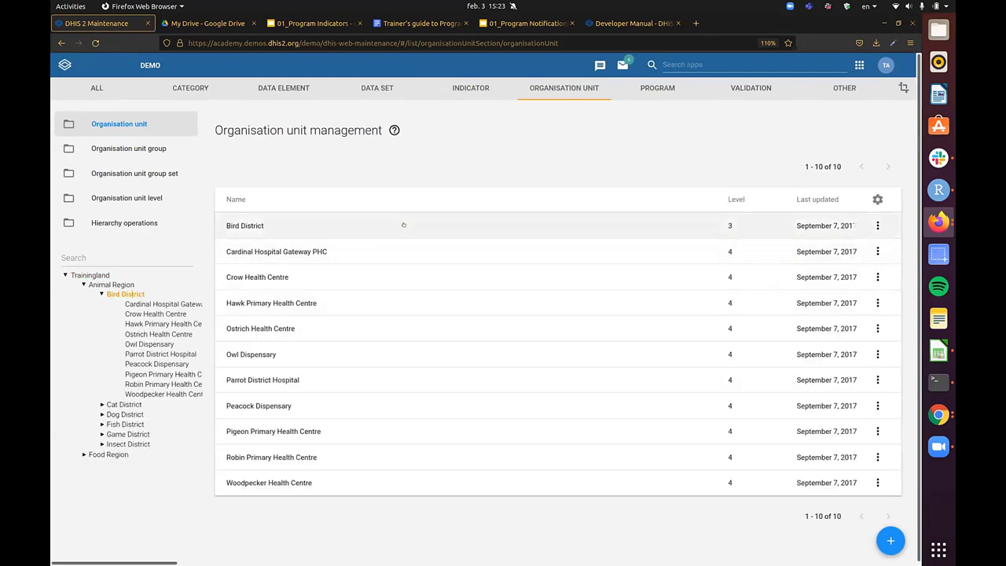
left_click(386, 259)
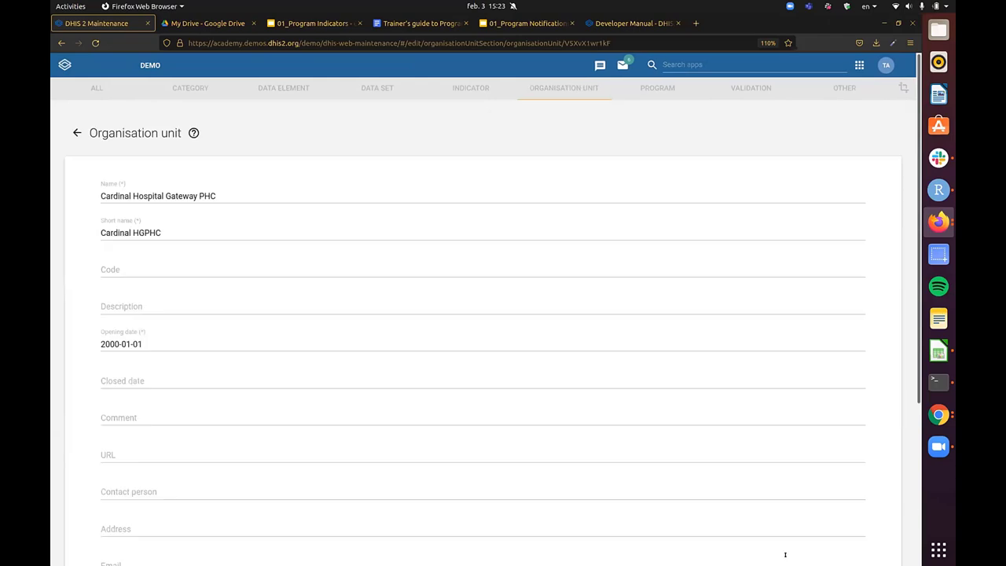
- Look at the unit's Email and Phone number fields, then cancel the form unsaved
scroll(264, 245, "down", 5)
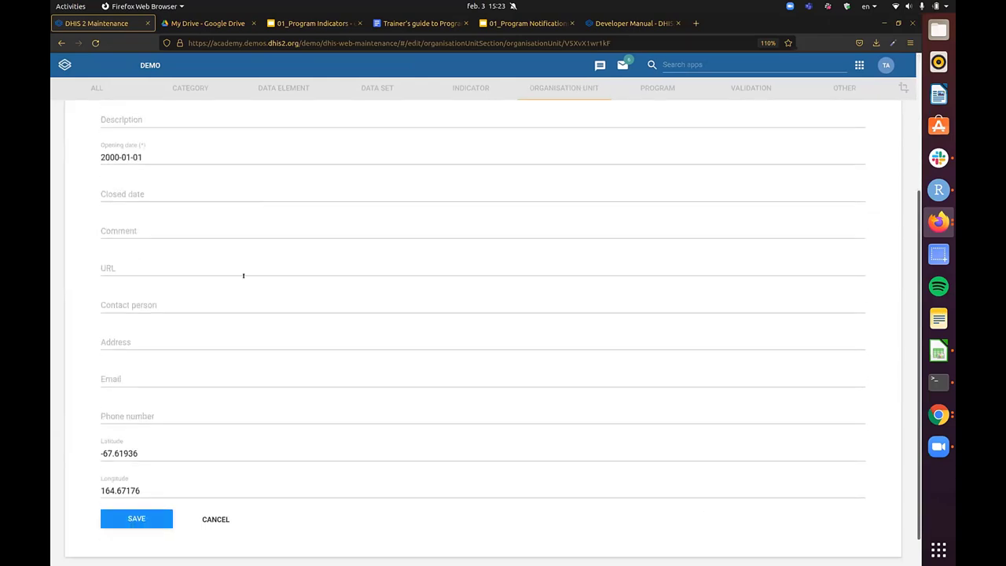
key("ctrl+plus")
key("ctrl+plus")
scroll(153, 386, "down", 2)
left_click(134, 331)
left_click(141, 375)
left_click(151, 330)
left_click(150, 375)
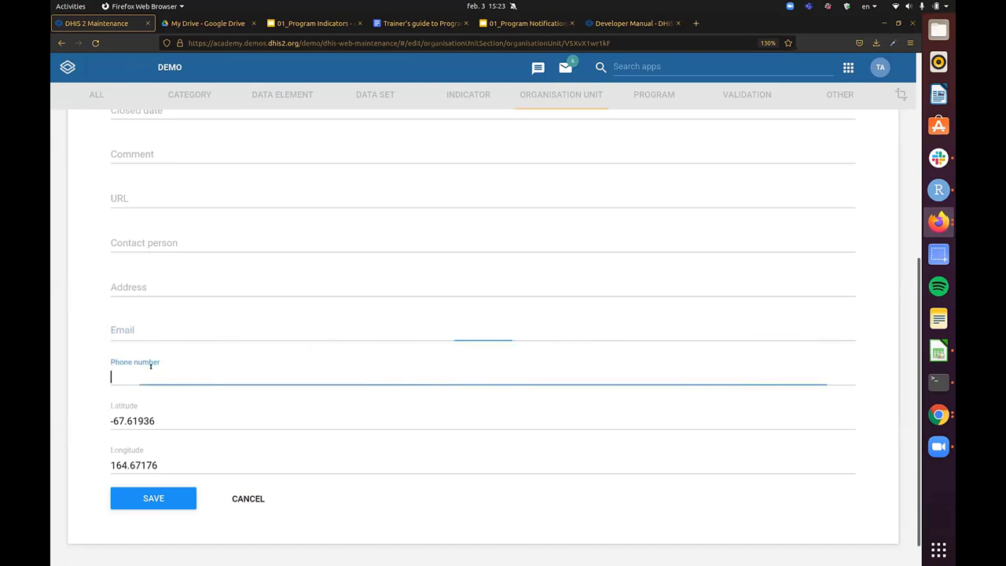
scroll(114, 252, "up", 6)
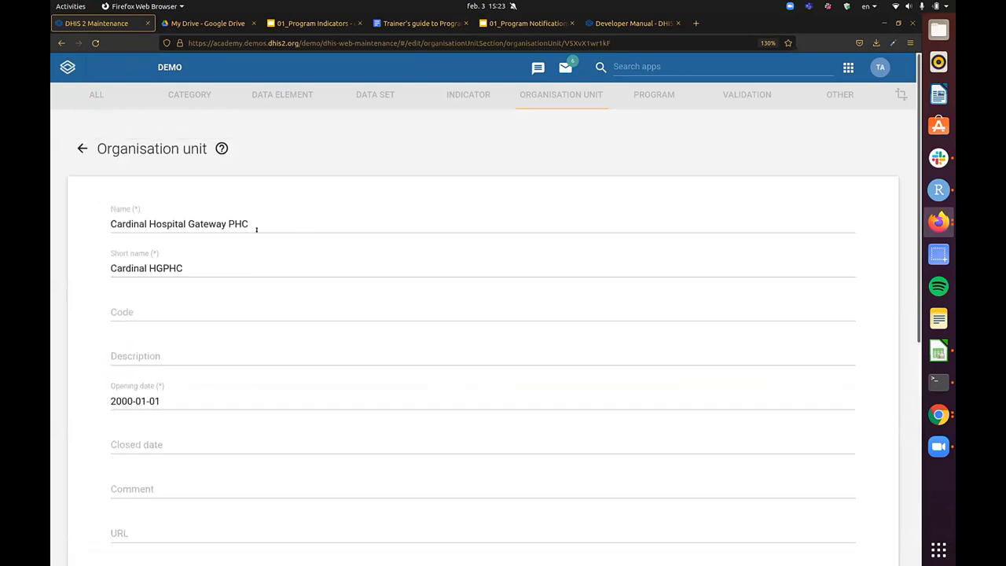
scroll(197, 381, "down", 5)
left_click(166, 302)
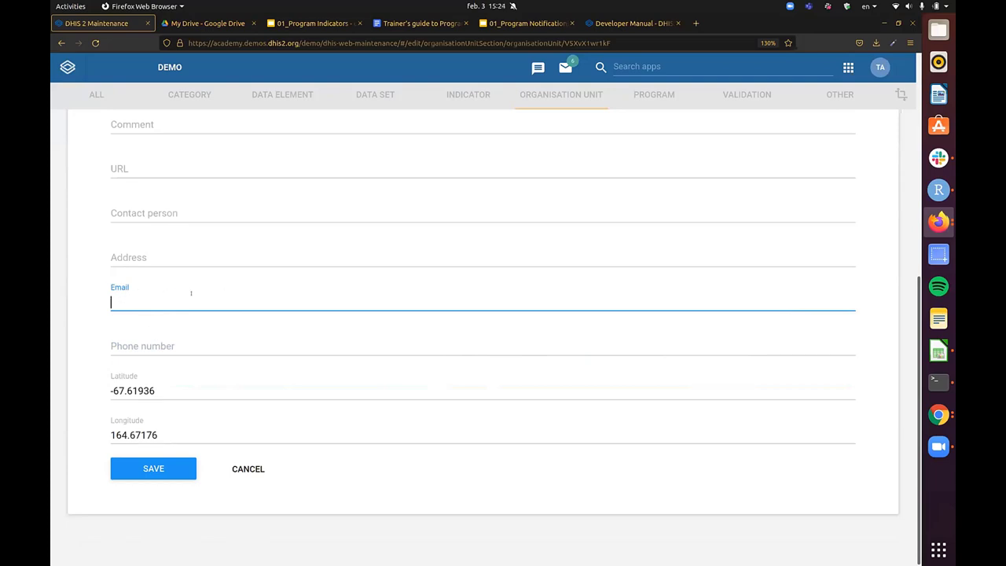
left_click(257, 468)
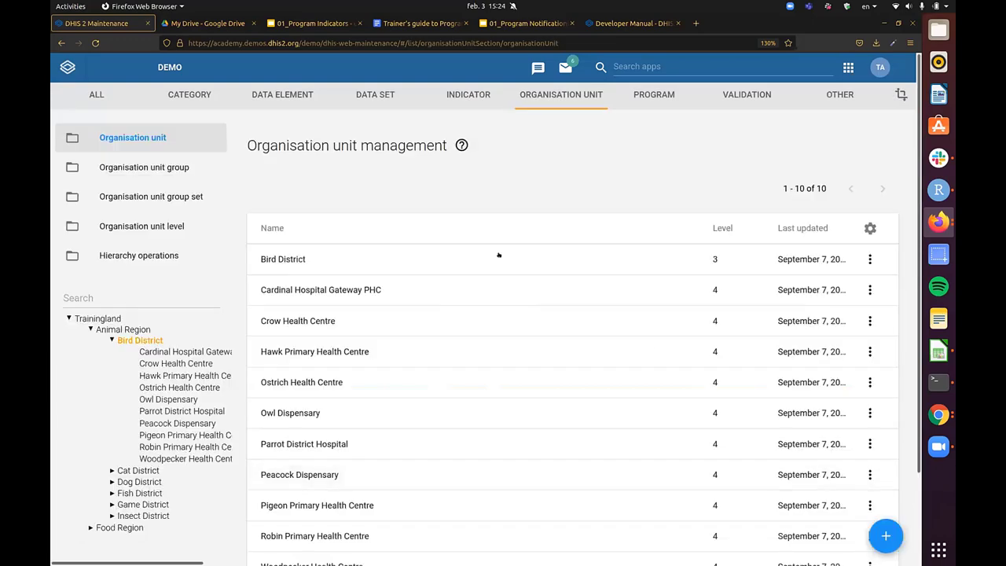
- Zoom the browser back to 110% and open Program rule management from the Program section
key("ctrl+minus")
key("ctrl+minus")
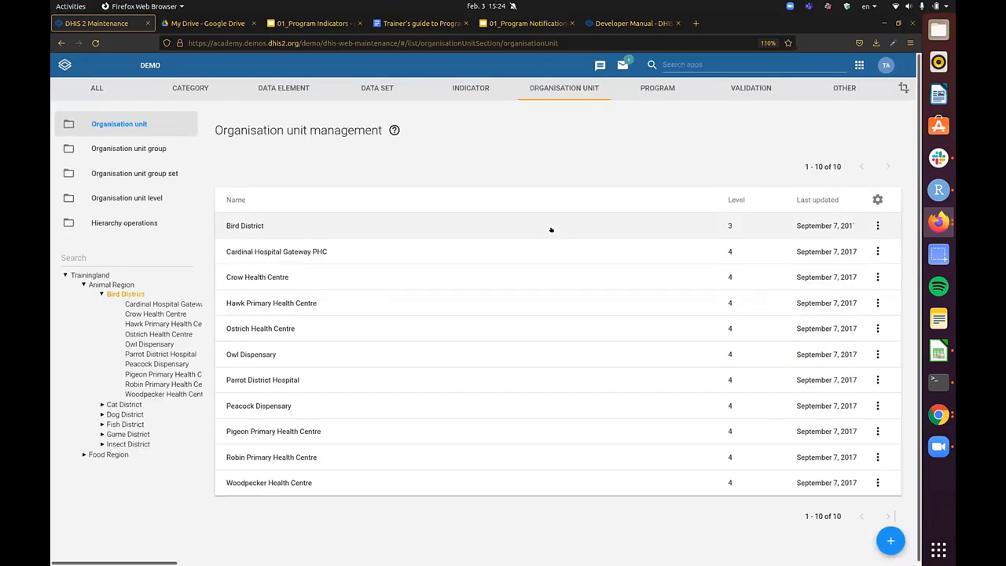
left_click(938, 447)
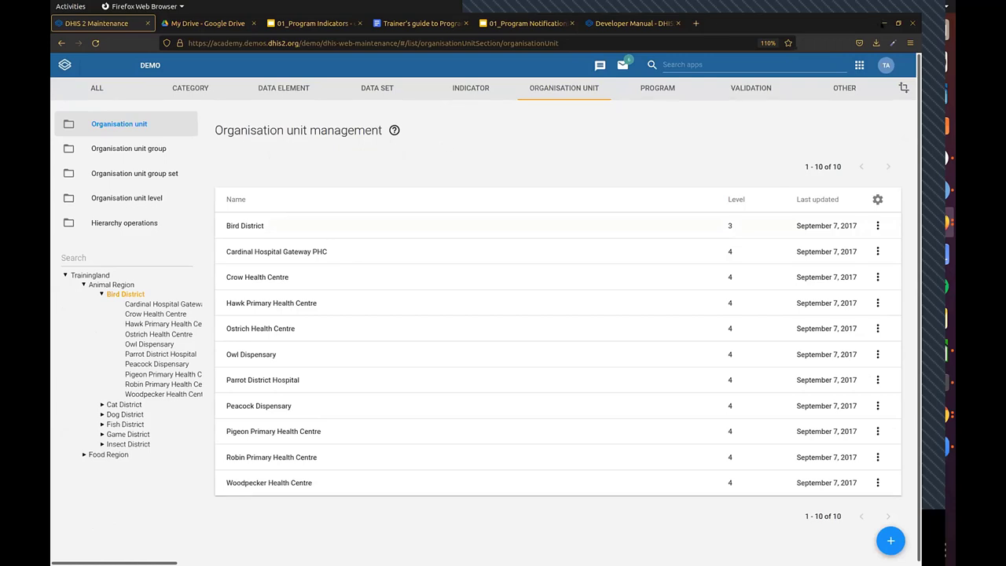
left_click(454, 163)
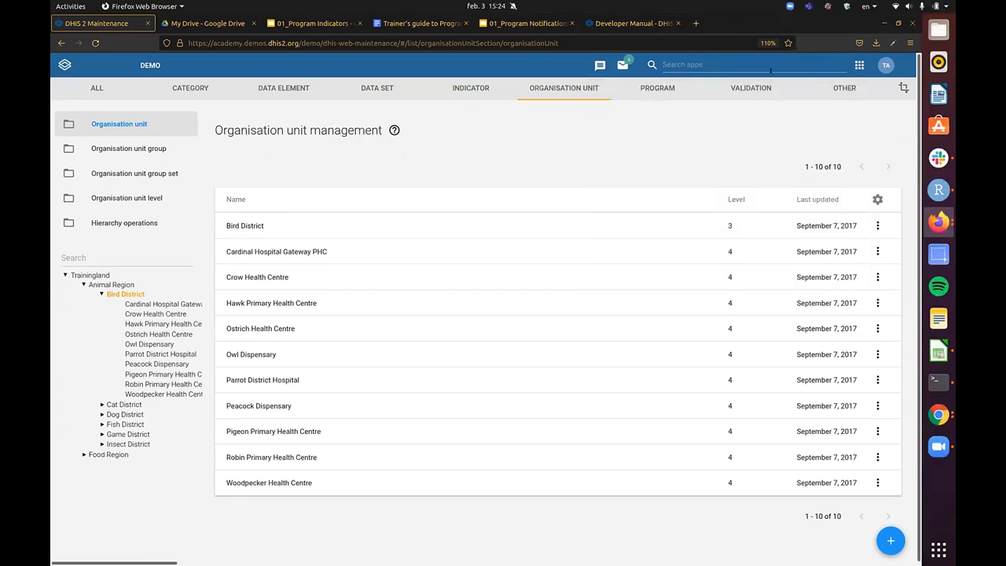
left_click(657, 87)
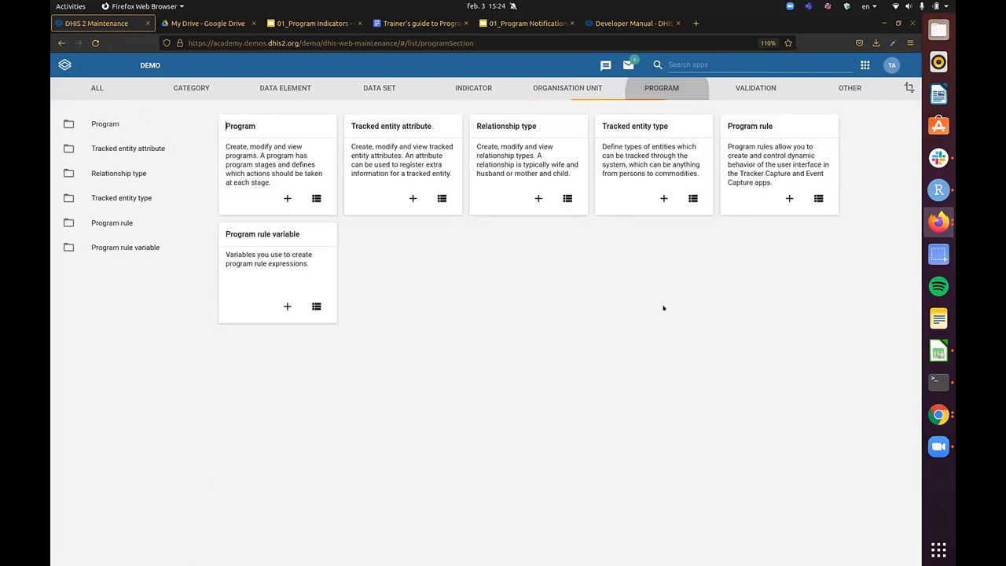
left_click(785, 132)
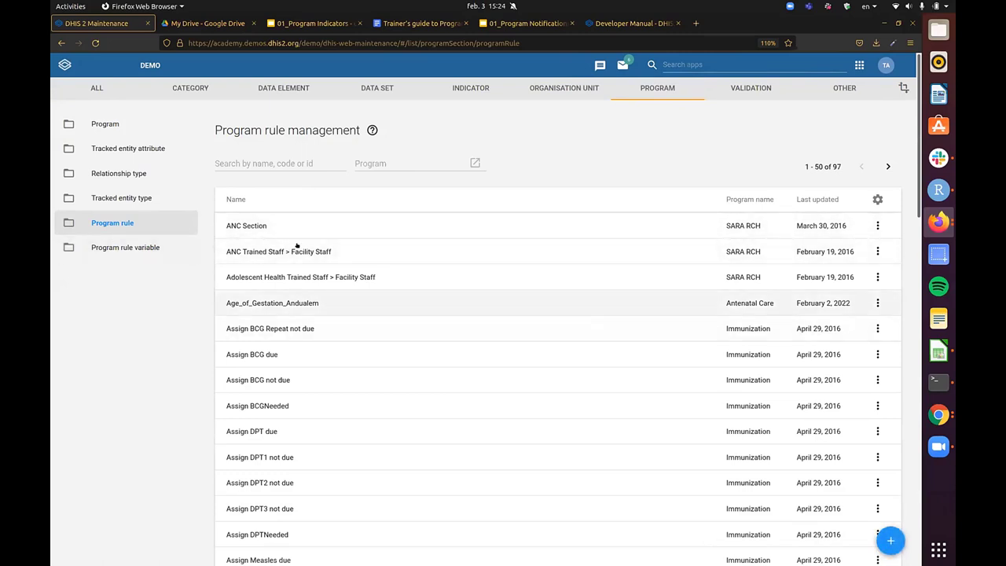
- Filter program rules to Antenatal Care and start a new program rule
left_click(390, 162)
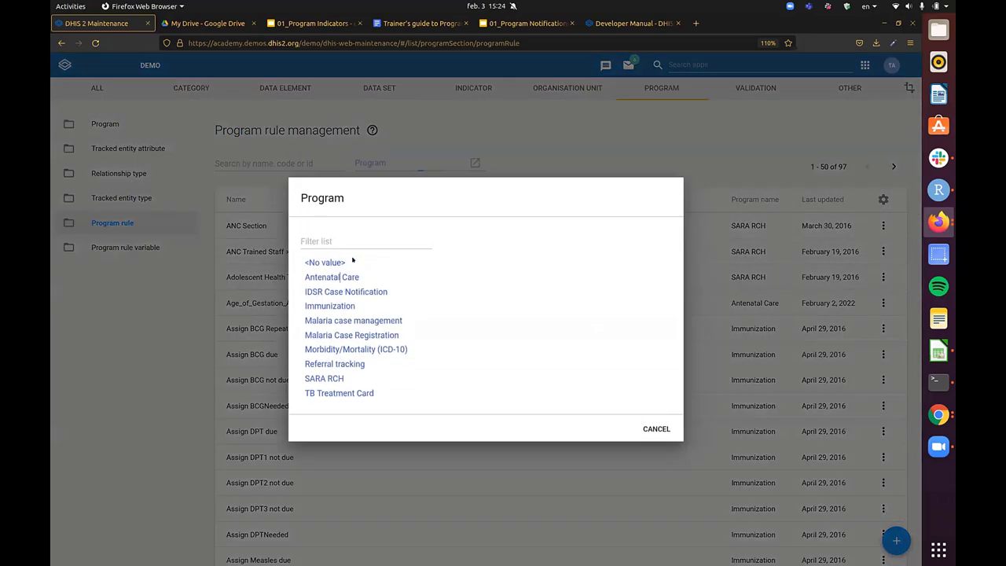
left_click(328, 276)
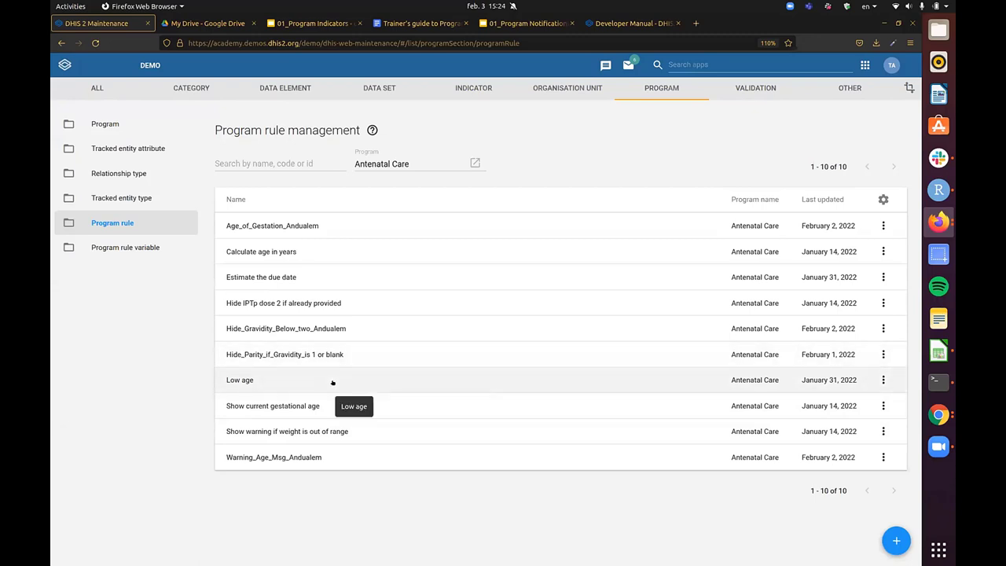
left_click(896, 541)
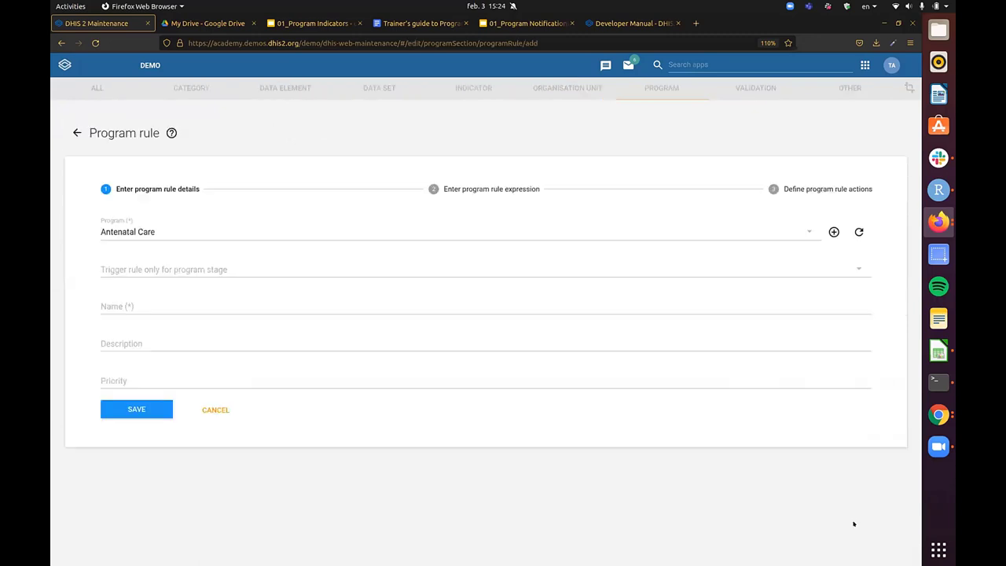
- Browse the program variables for the rule condition, then start a new action on the actions step
left_click(488, 189)
left_click(475, 262)
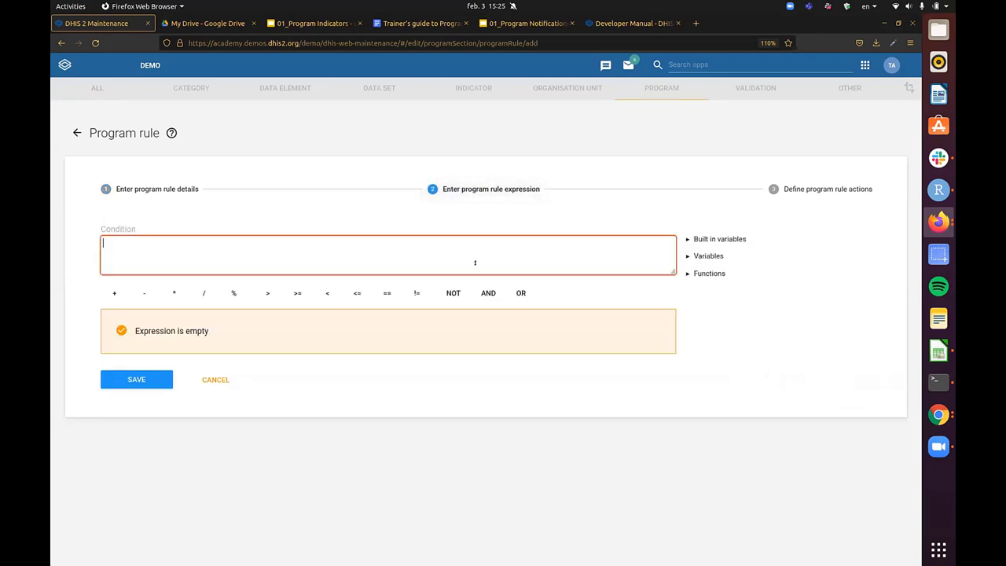
left_click(696, 256)
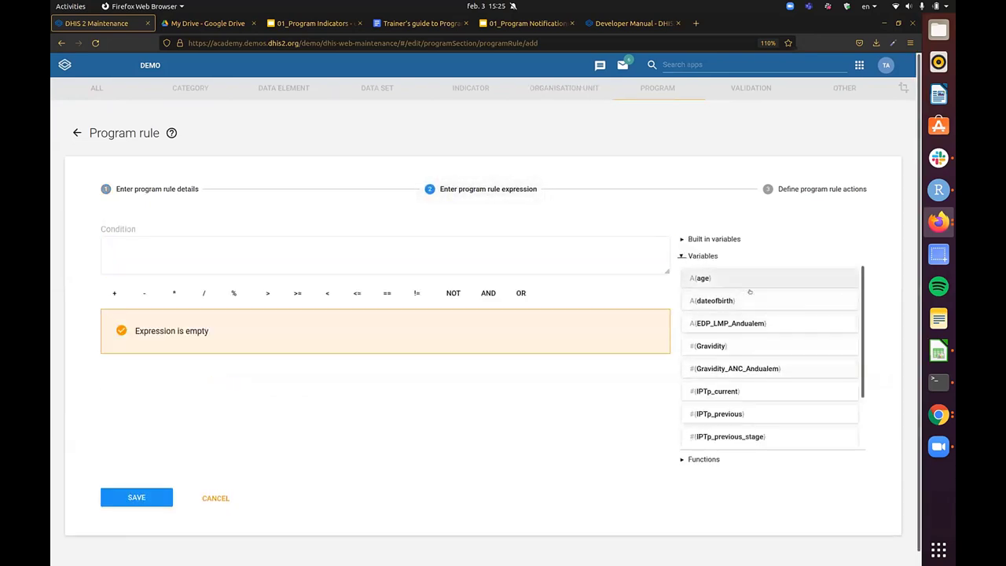
scroll(763, 281, "down", 2)
left_click(454, 259)
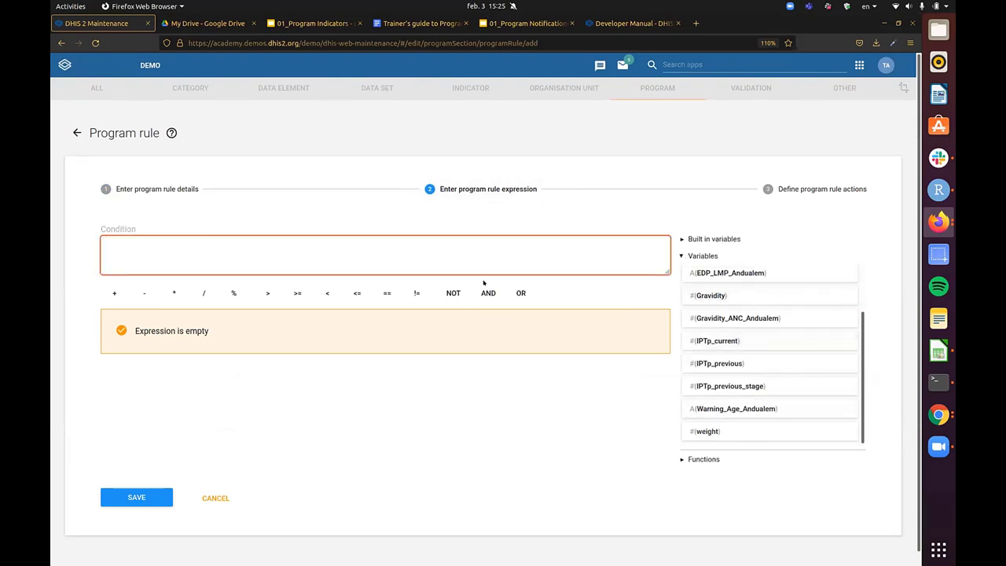
left_click(821, 189)
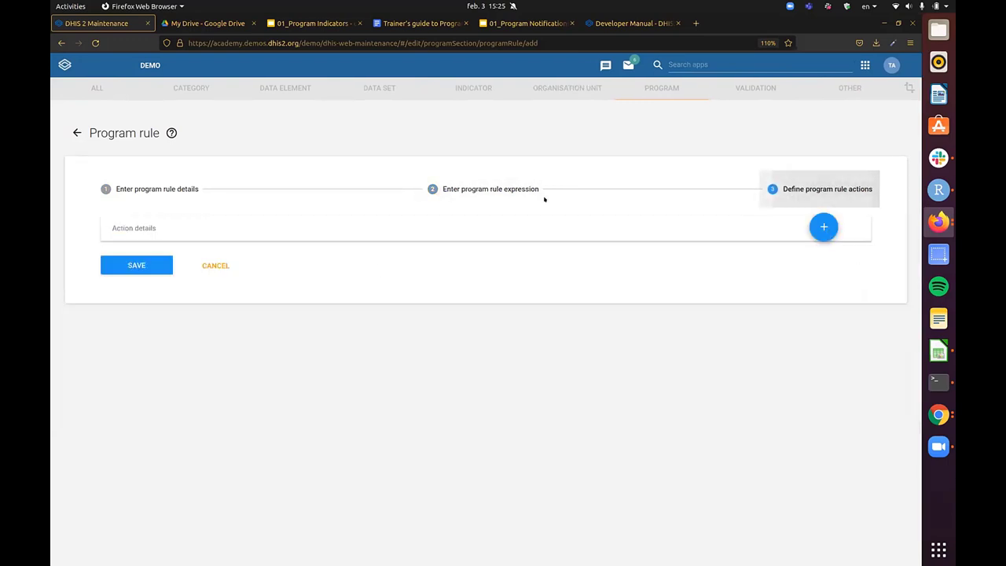
left_click(824, 227)
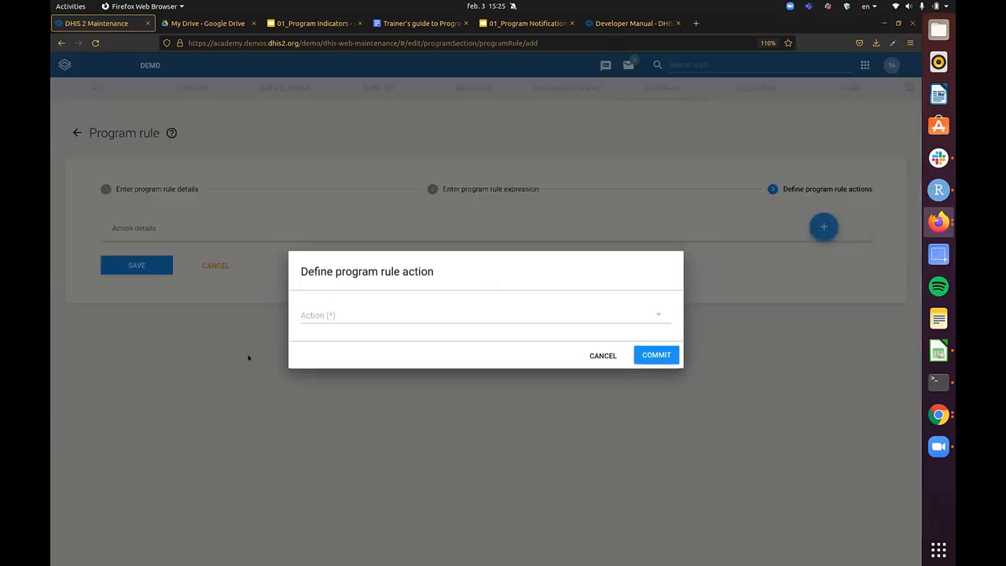
- Set the action type to Schedule message and browse variables for its send date
left_click(372, 313)
scroll(454, 357, "down", 1)
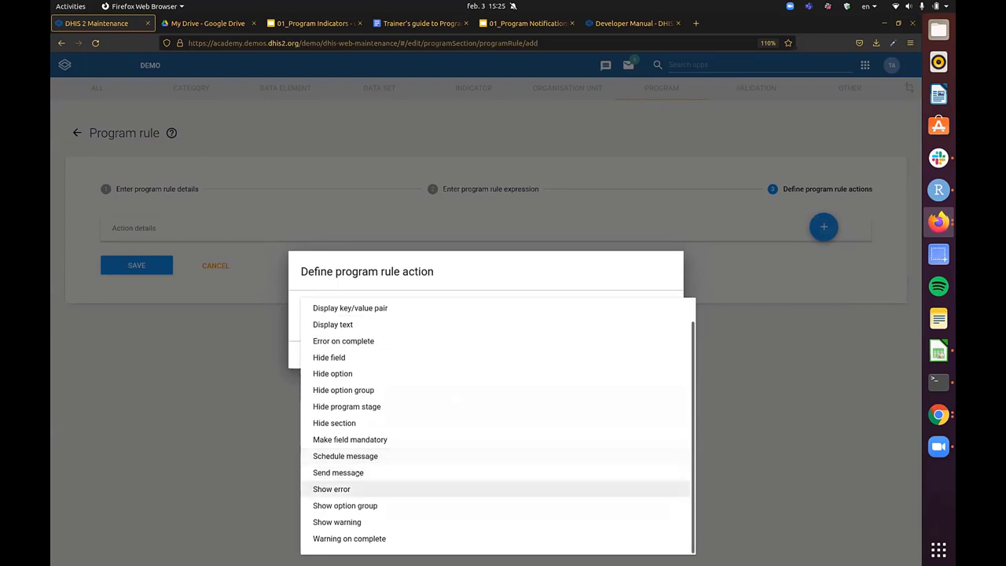
left_click(364, 456)
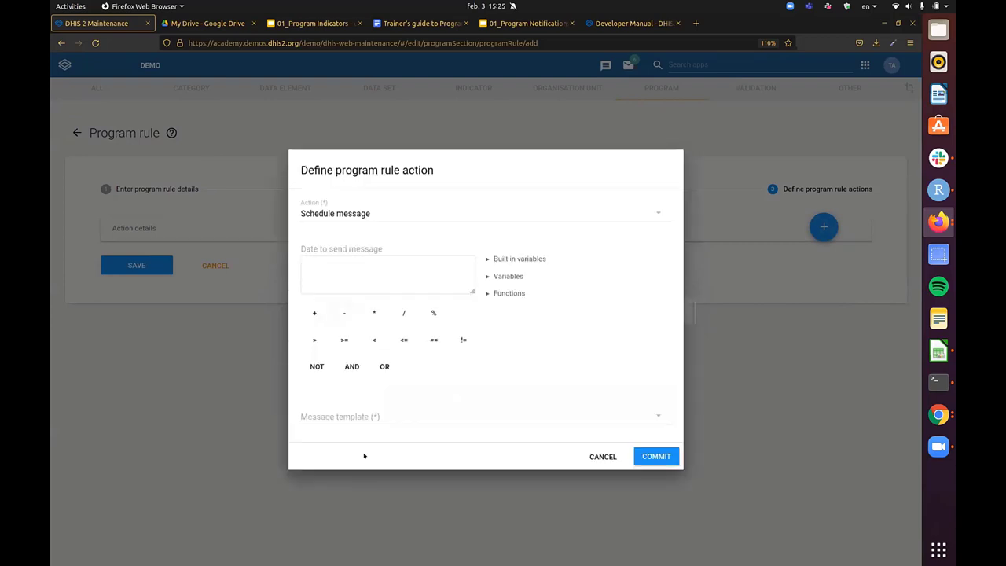
left_click(333, 266)
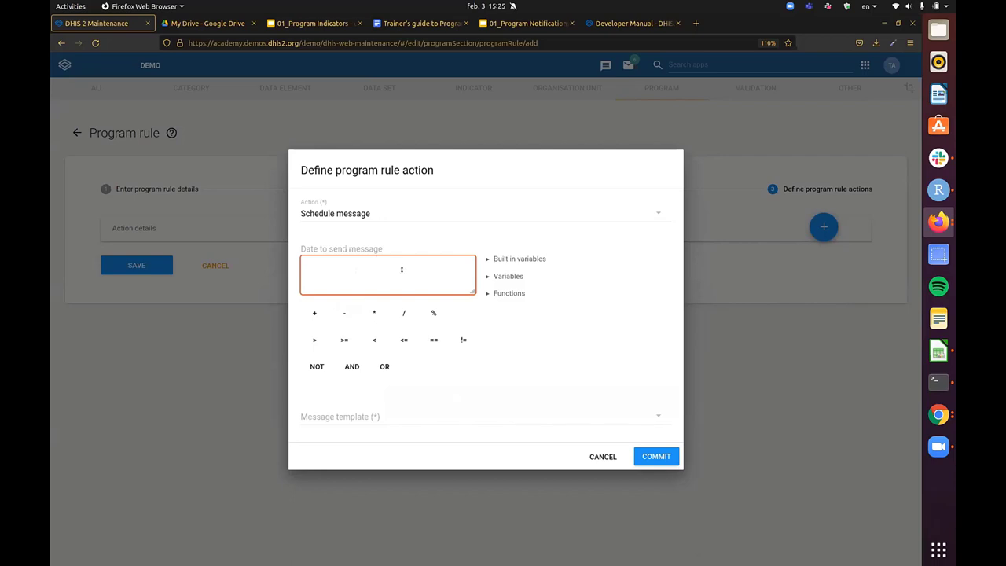
left_click(497, 276)
left_click(385, 255)
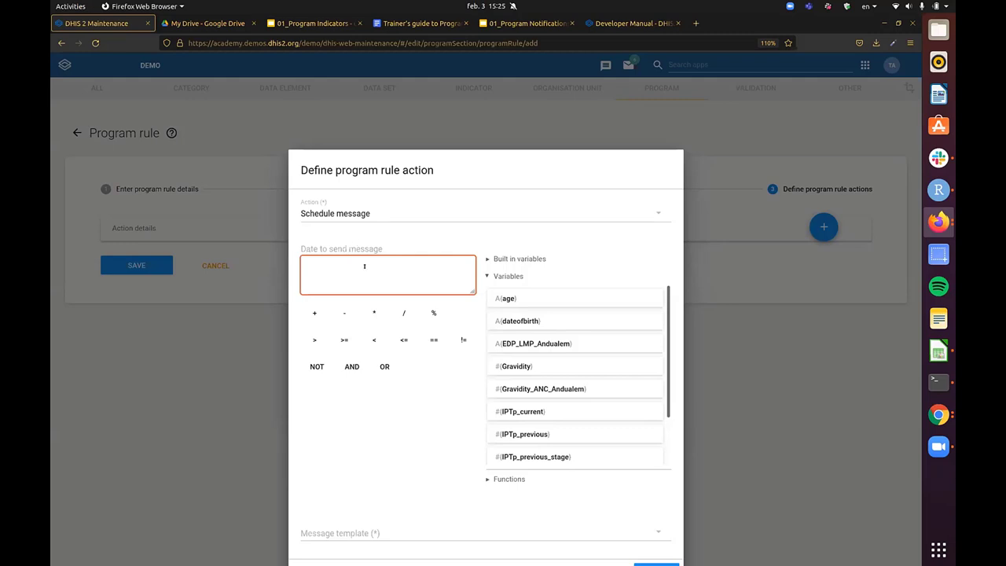
- Switch the action to Send message, review the message templates, and cancel without adding it
left_click(377, 213)
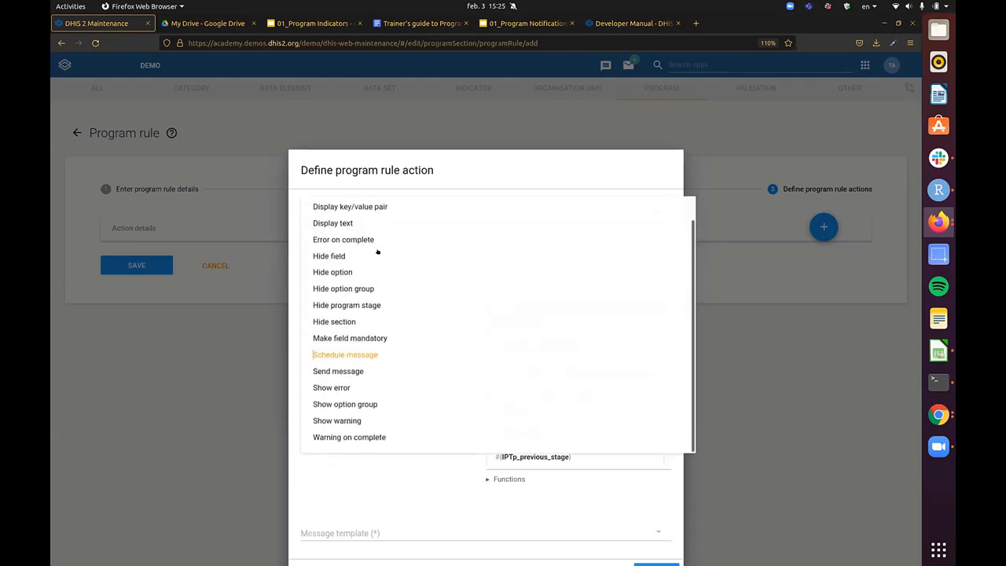
left_click(334, 371)
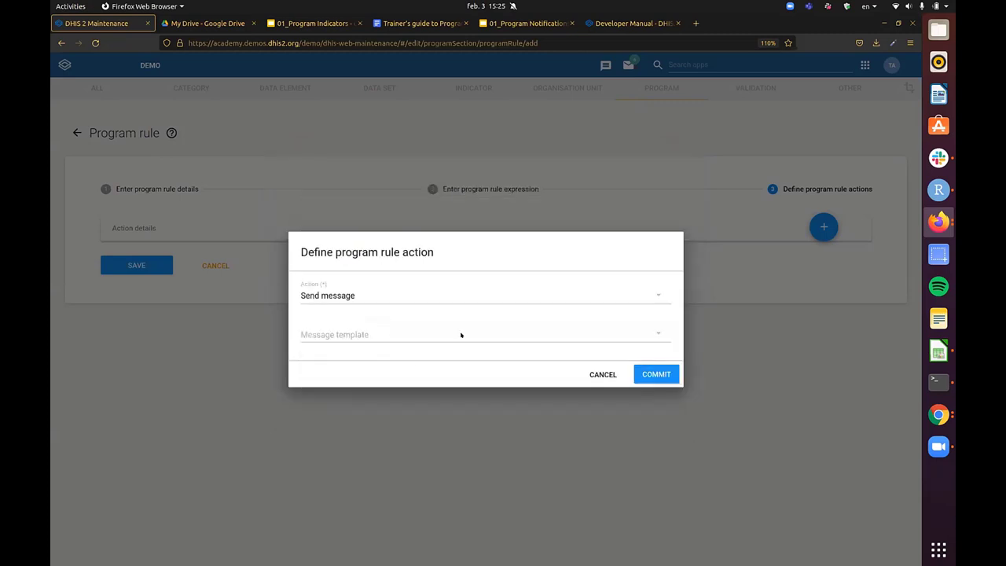
left_click(361, 330)
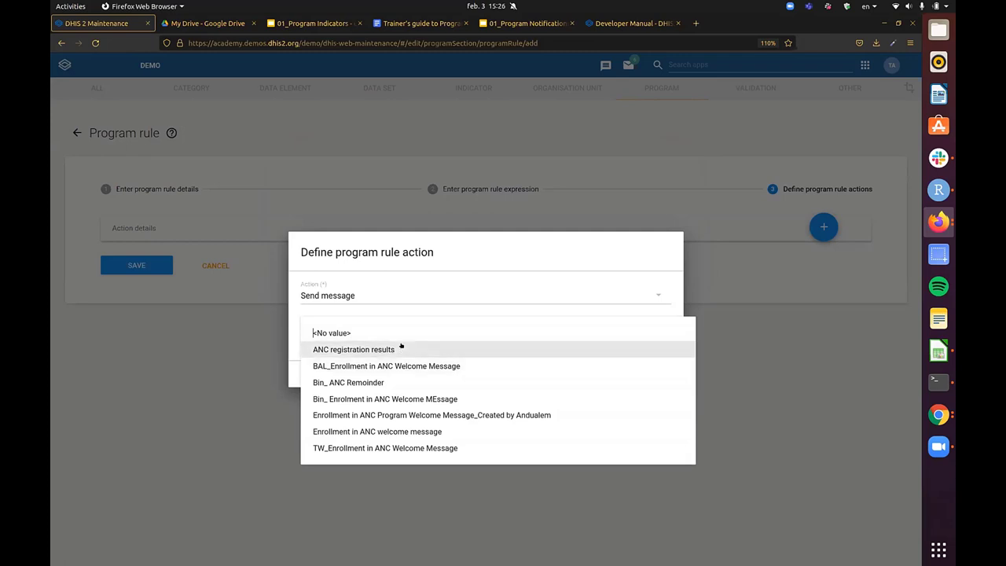
left_click(294, 307)
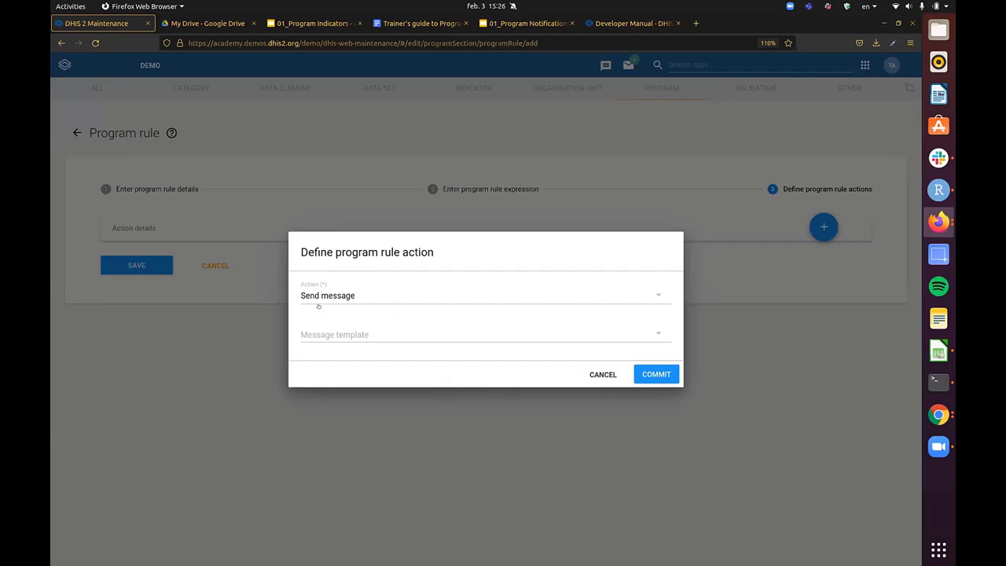
left_click(612, 379)
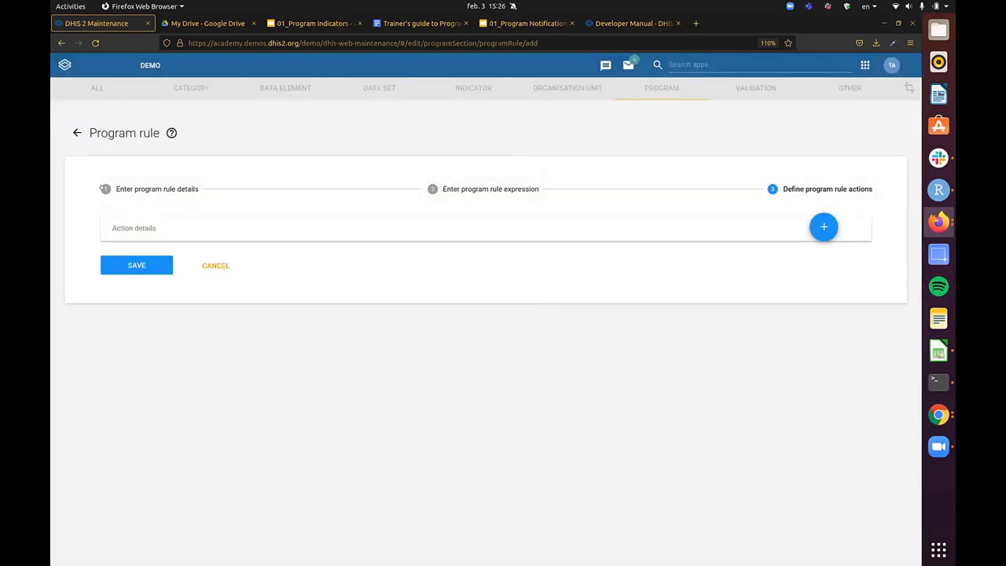
left_click(107, 189)
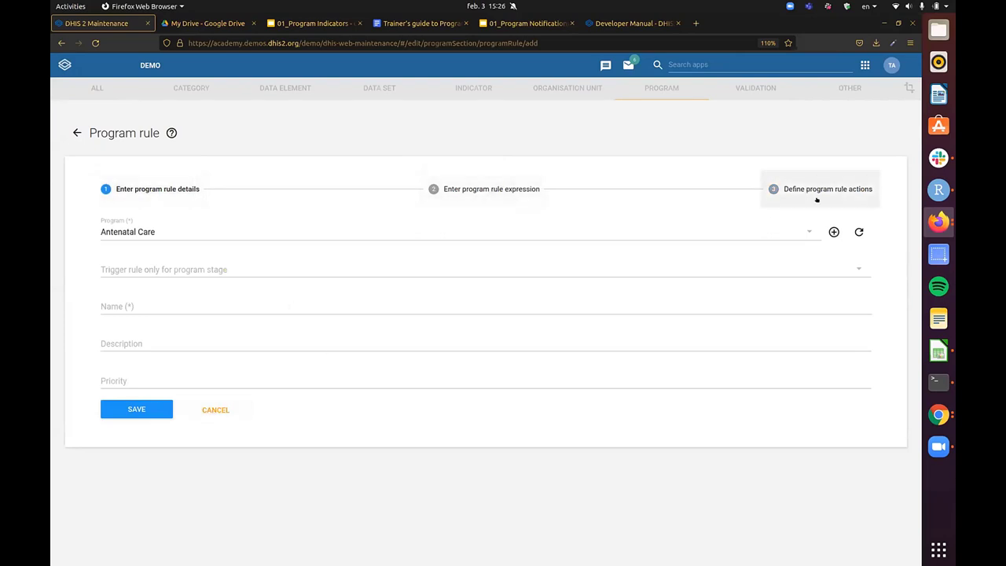
left_click(774, 189)
left_click(823, 226)
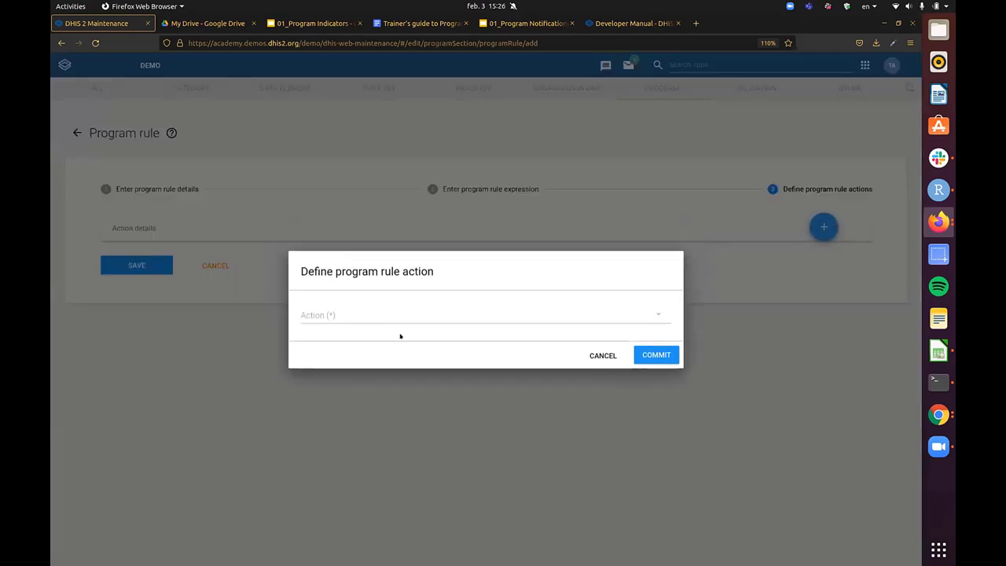
left_click(402, 314)
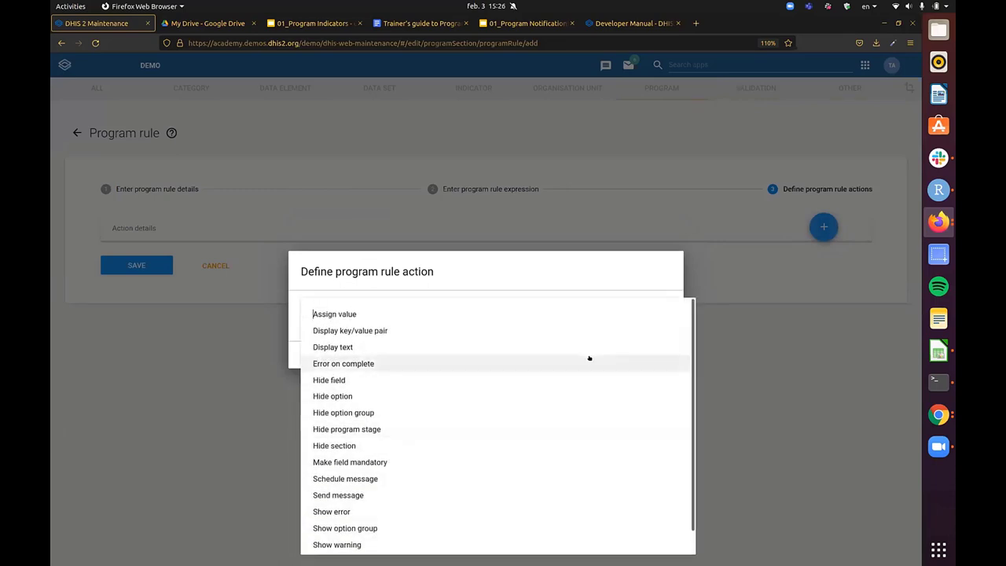
scroll(379, 380, "down", 1)
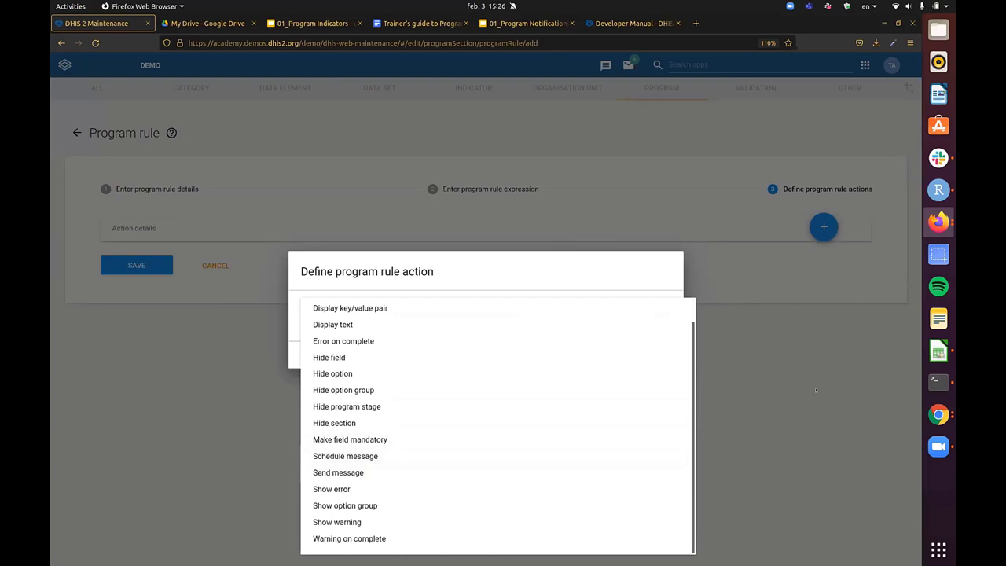
key("Escape")
left_click(603, 357)
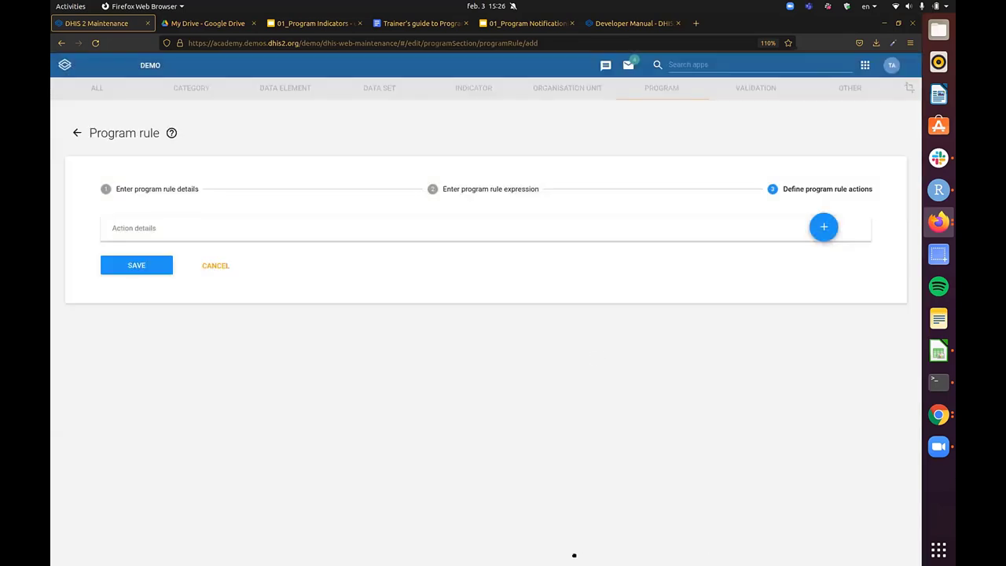